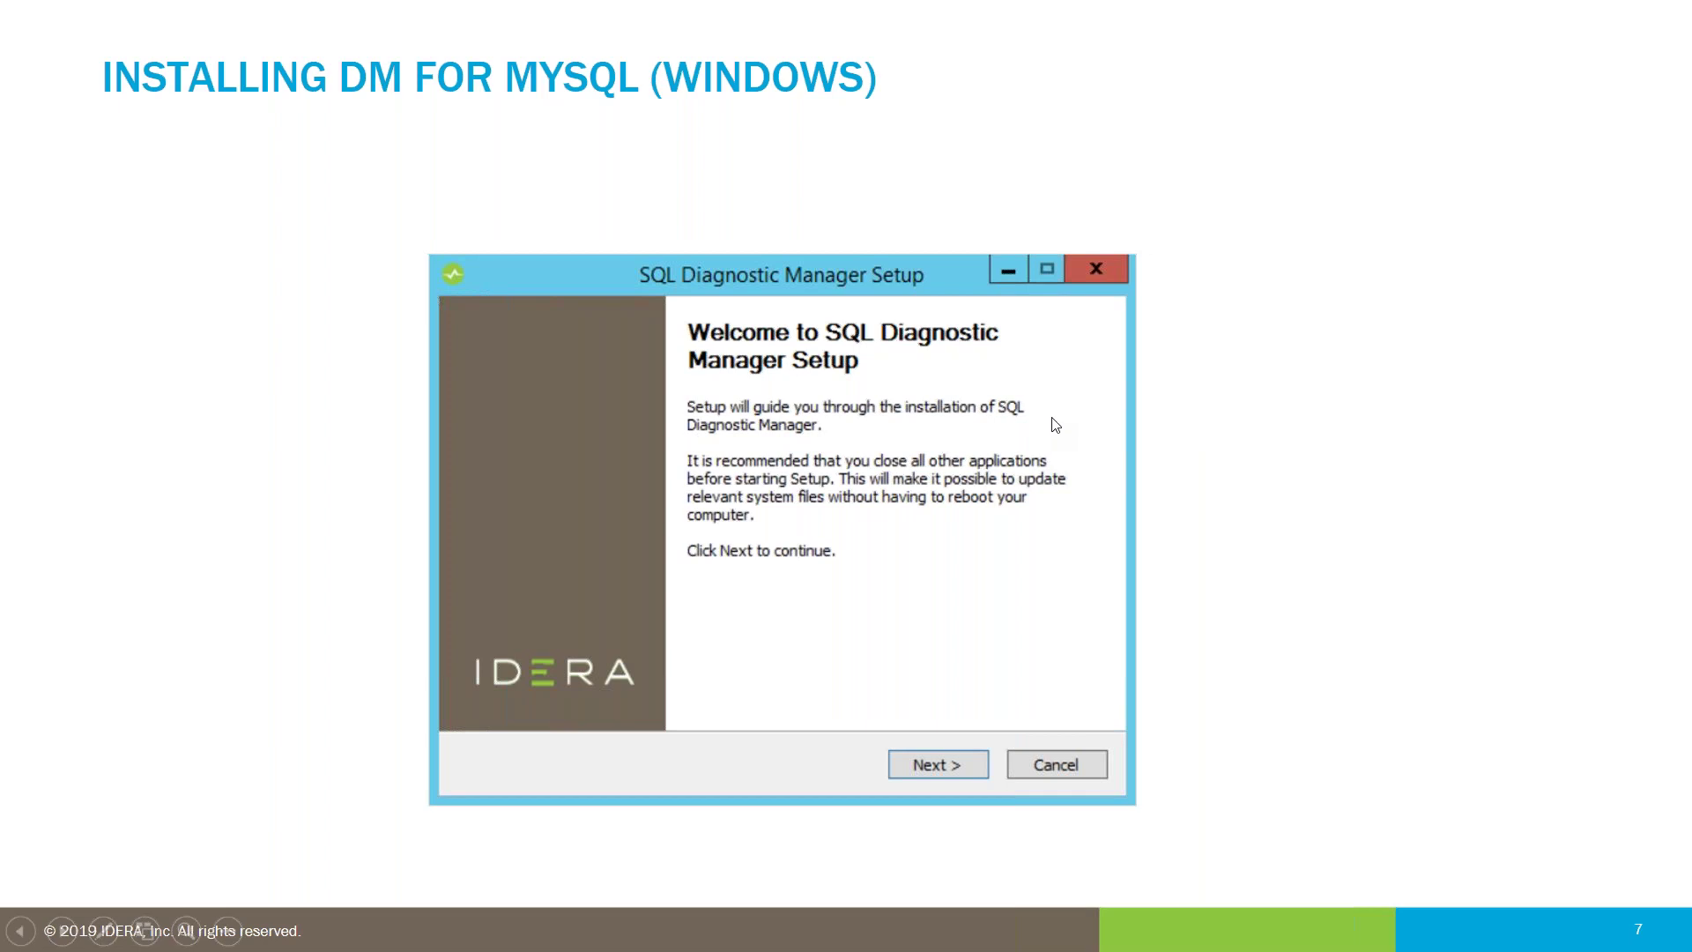
Step: Advance the slide show to the DM for MySQL Login slide, leave it and browse the remaining slide thumbnails
left_click(991, 418)
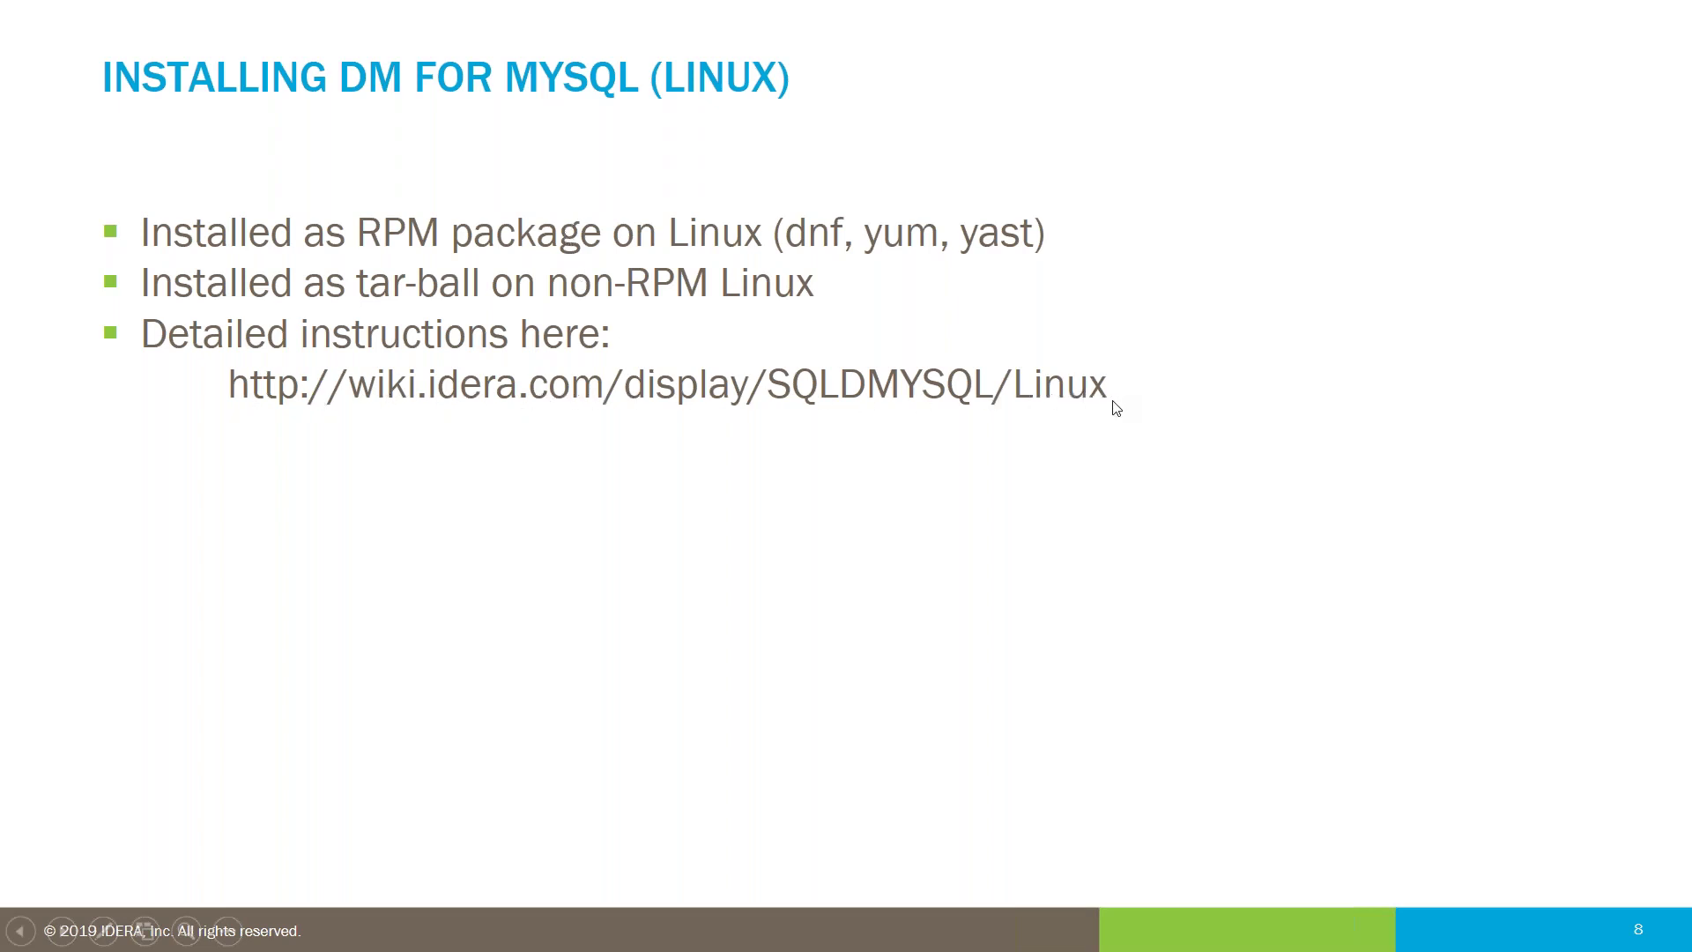
left_click(630, 428)
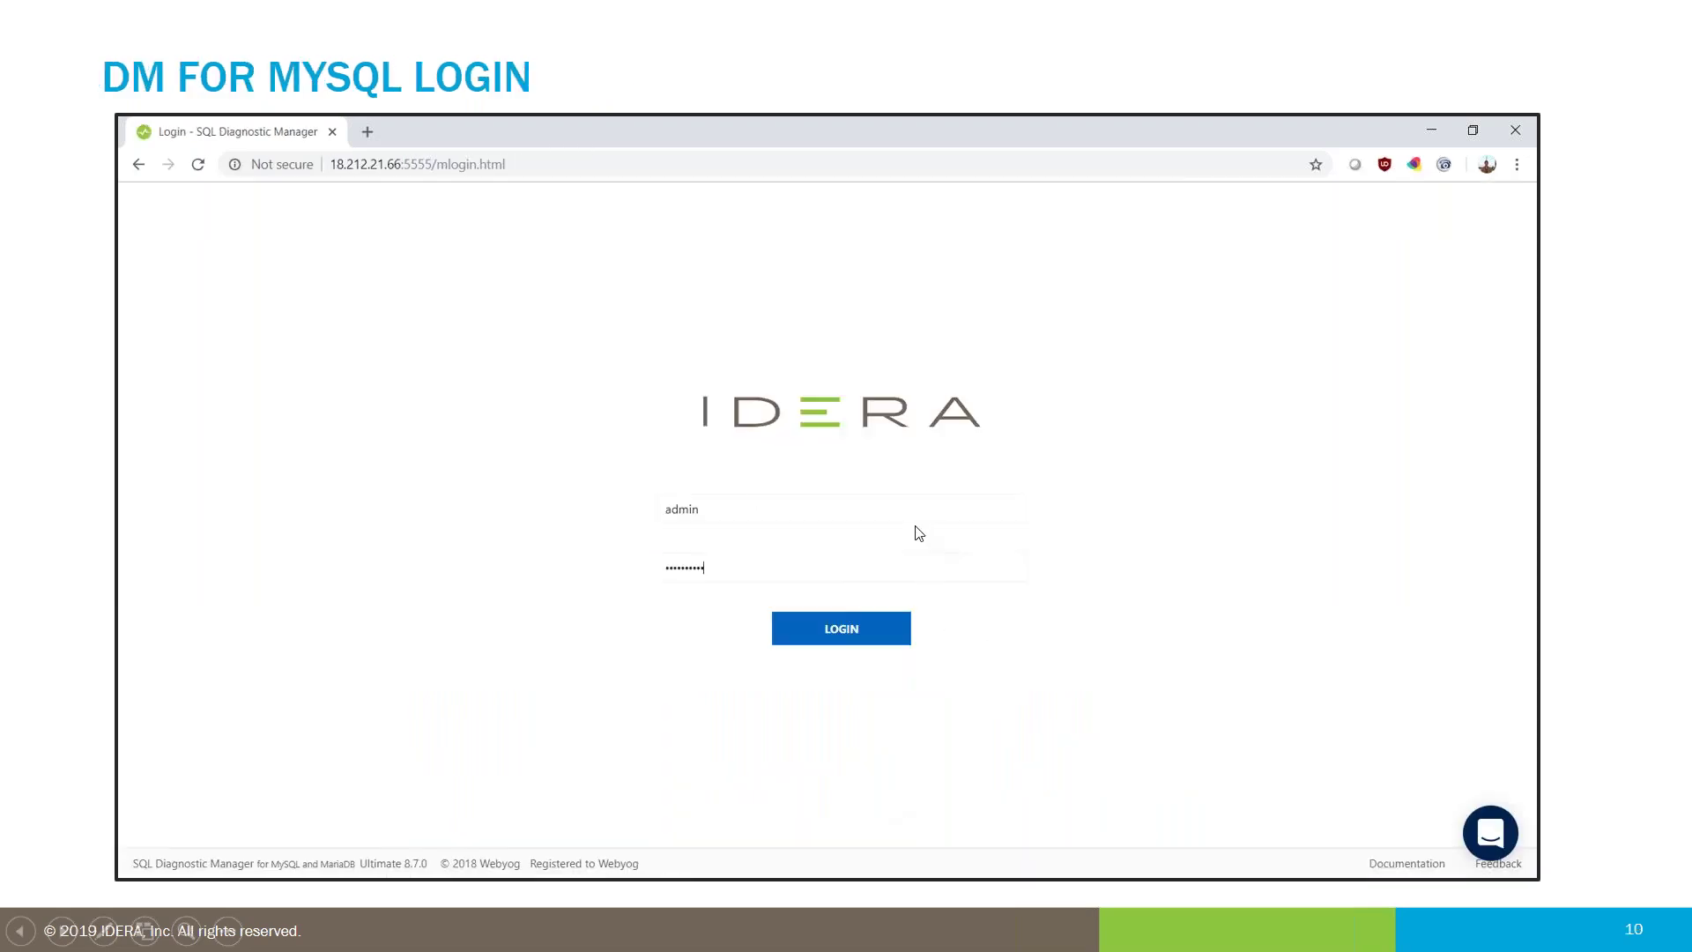
key("Escape")
scroll(74, 559, "down", 5)
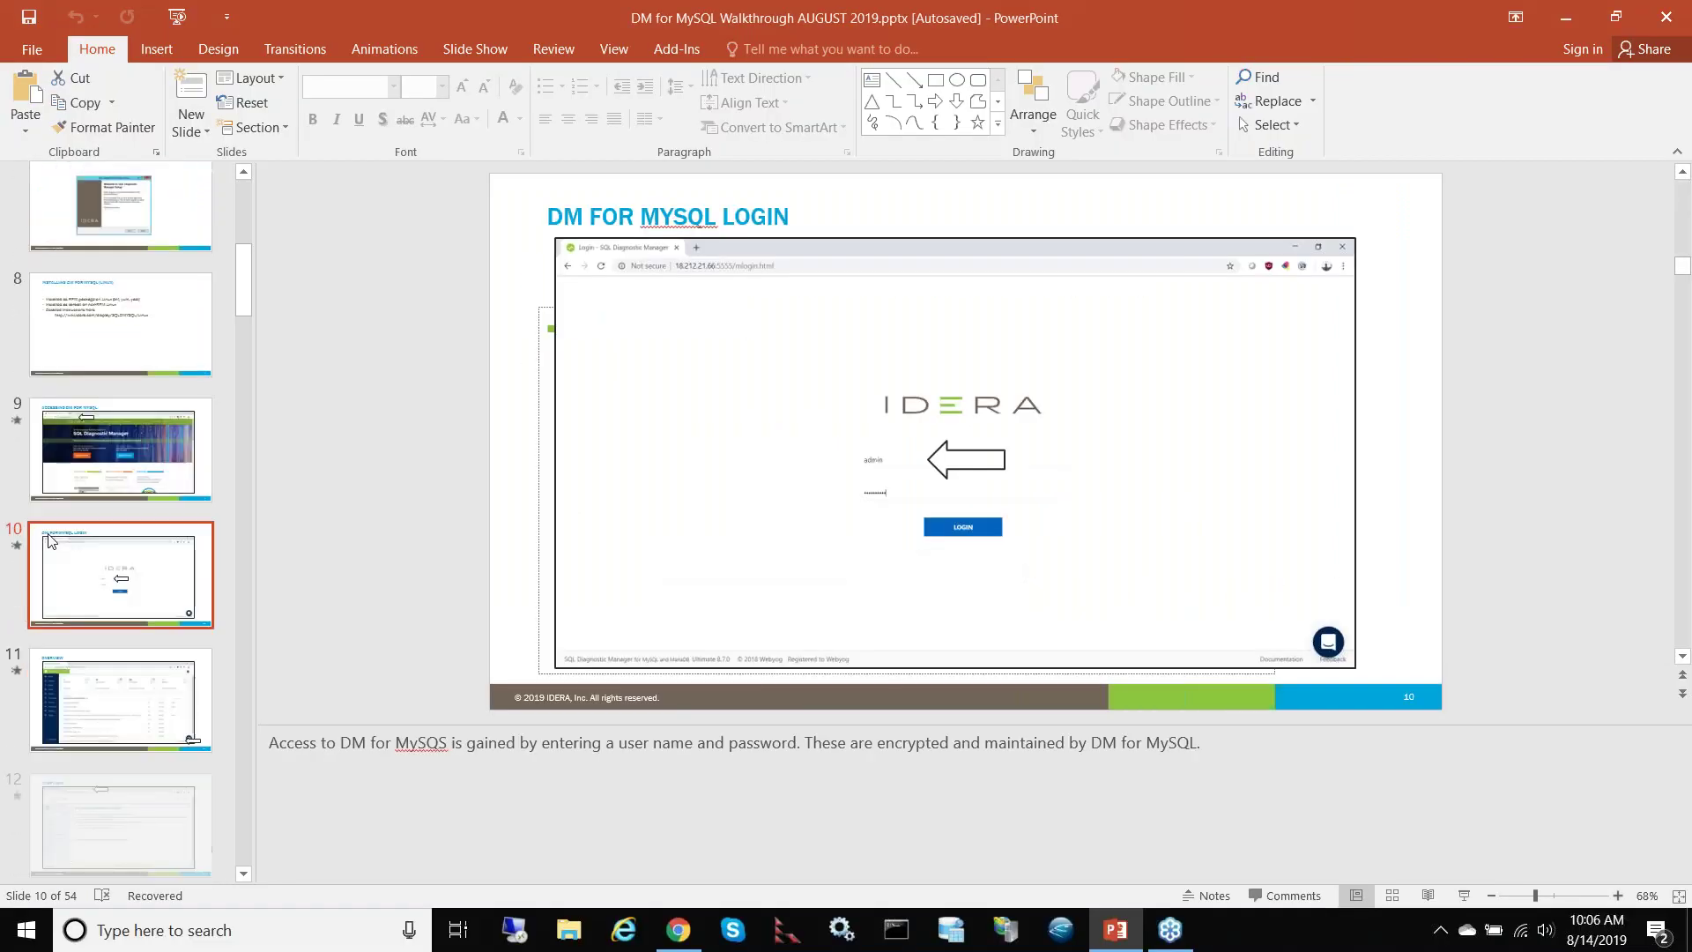
scroll(74, 558, "down", 15)
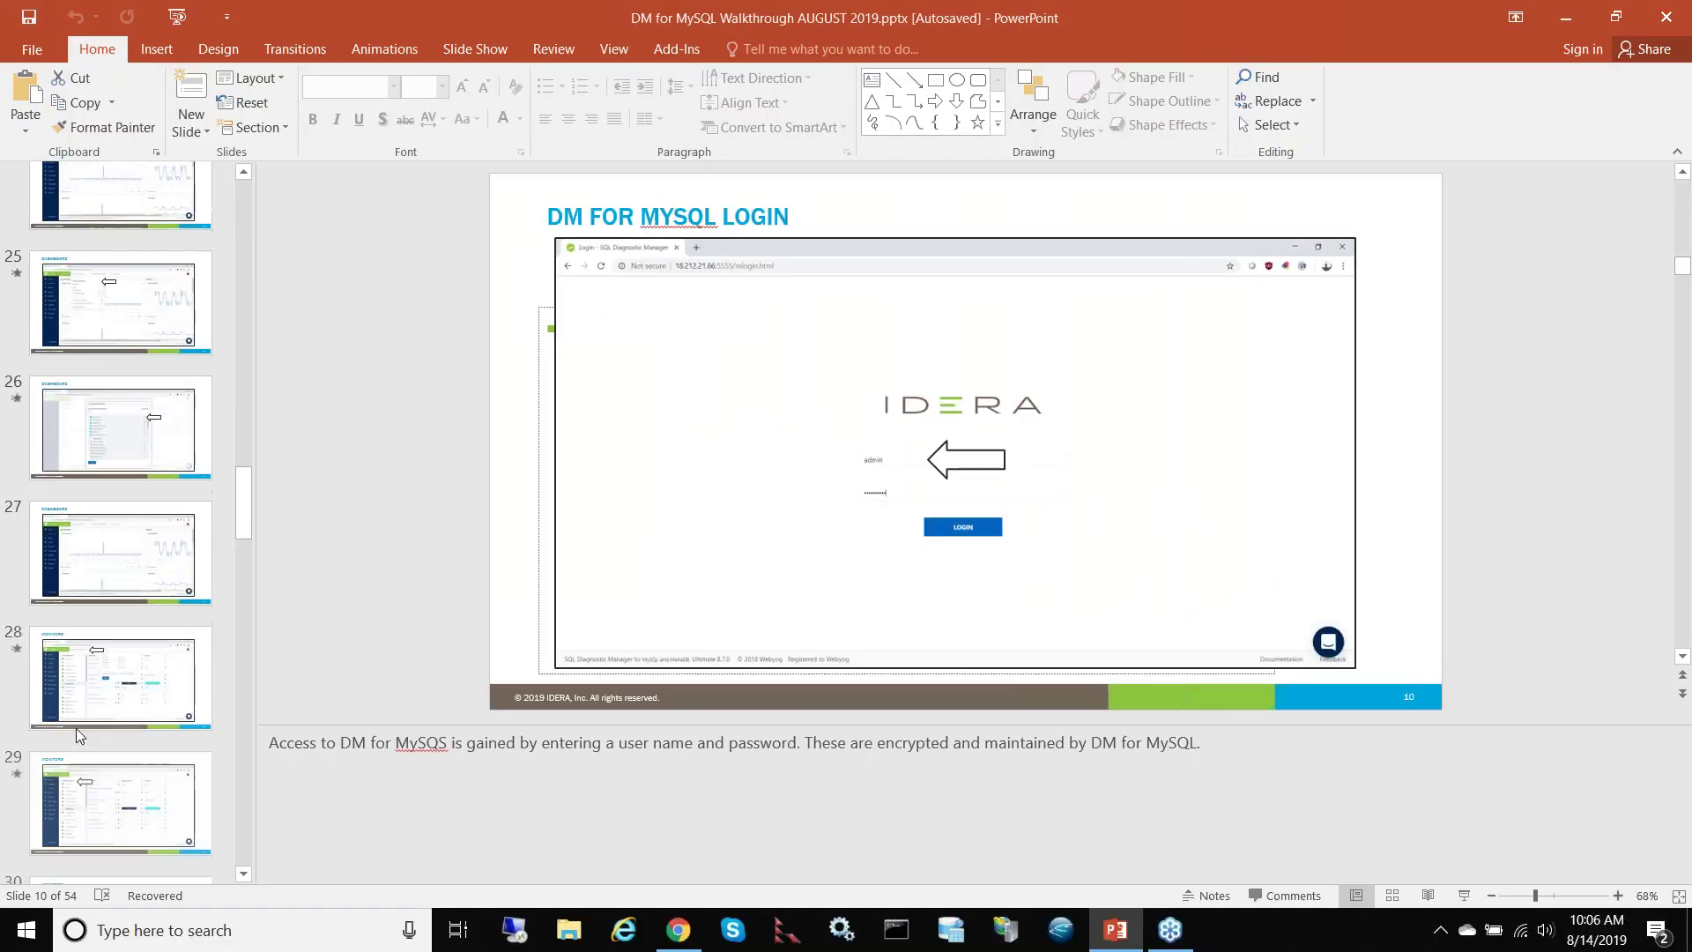
scroll(86, 705, "up", 10)
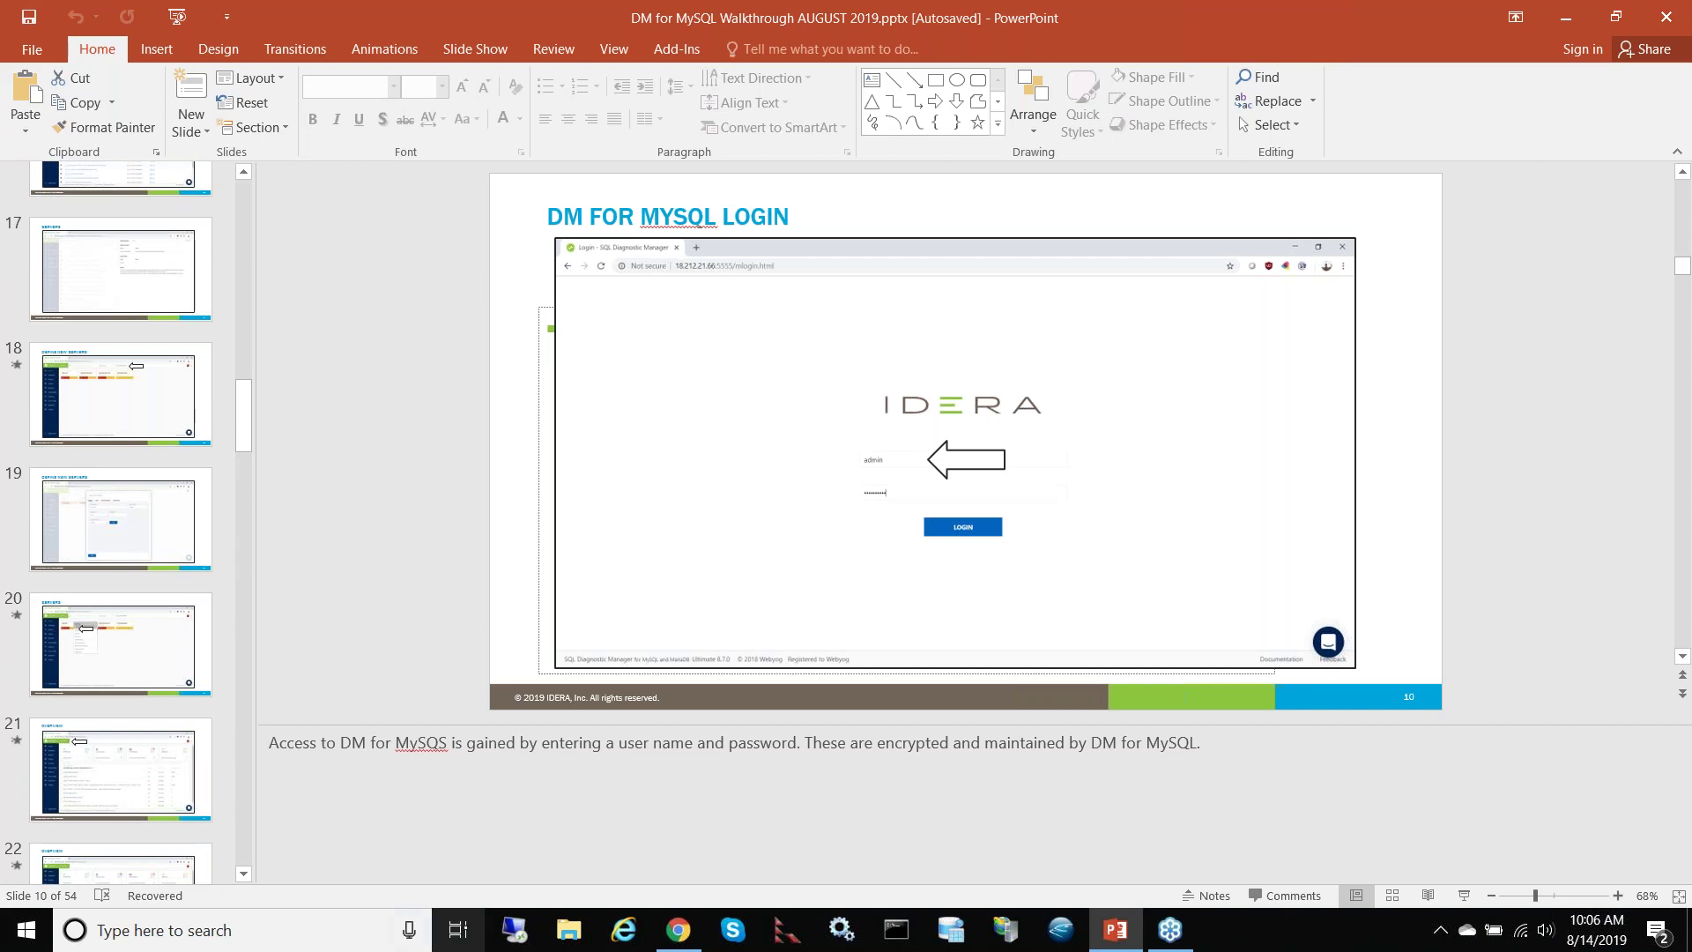
Step: Switch to Chrome and open the SQL Diagnostic Manager for MySQL product page on idera.com
left_click(677, 930)
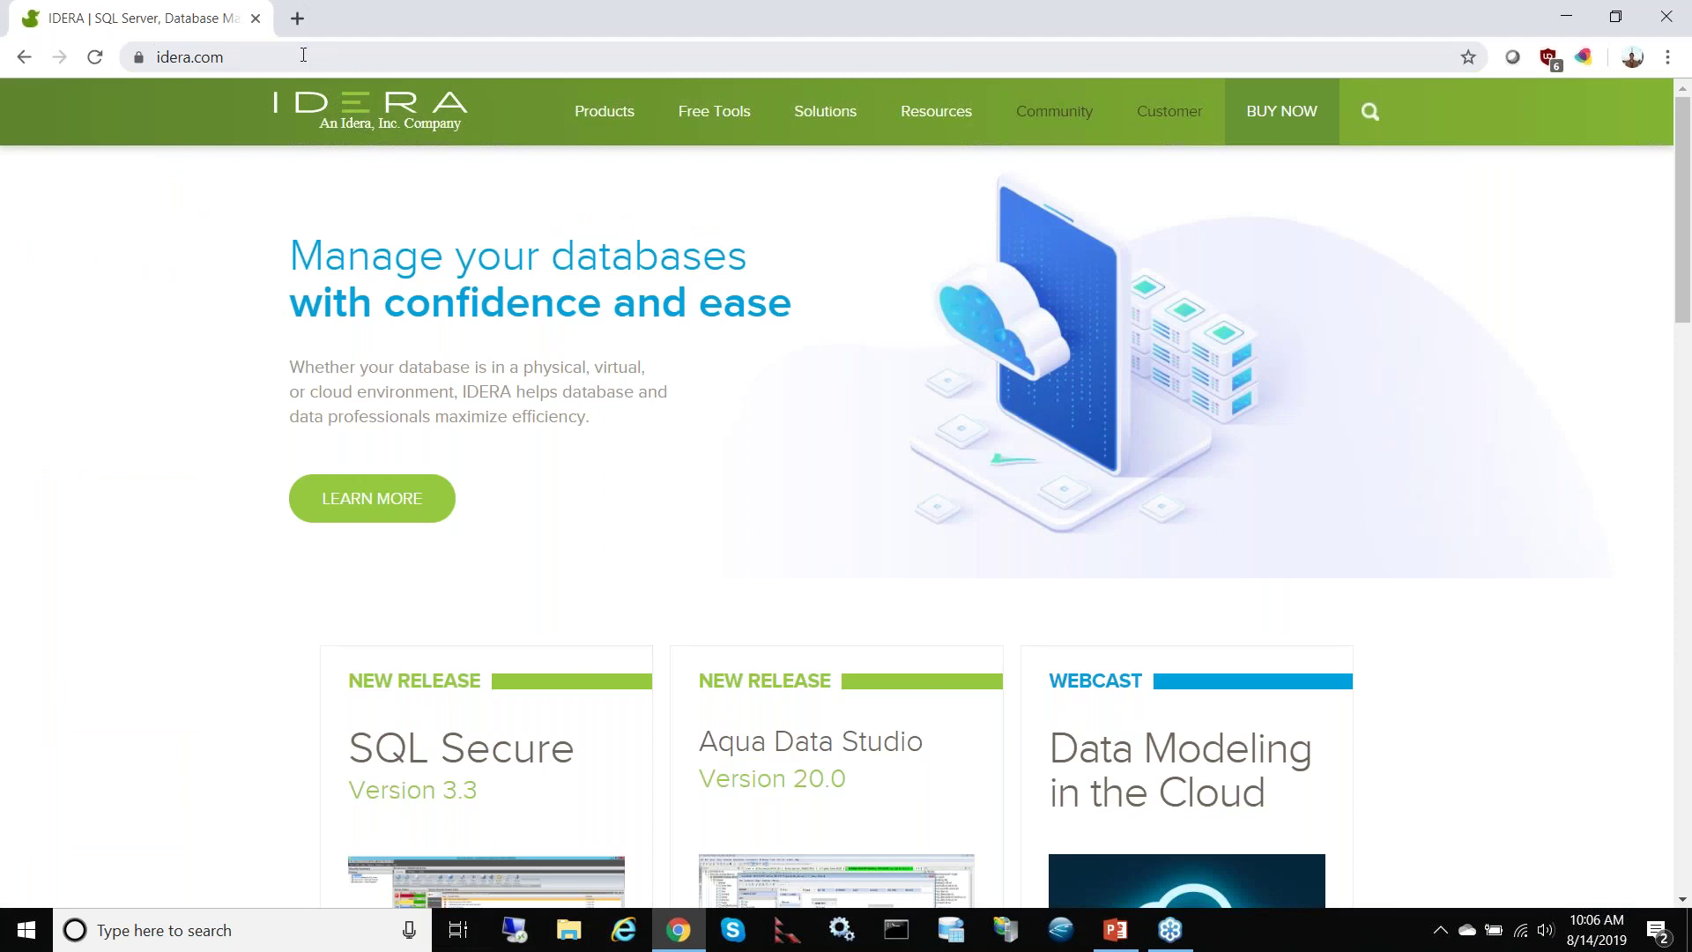
left_click(280, 57)
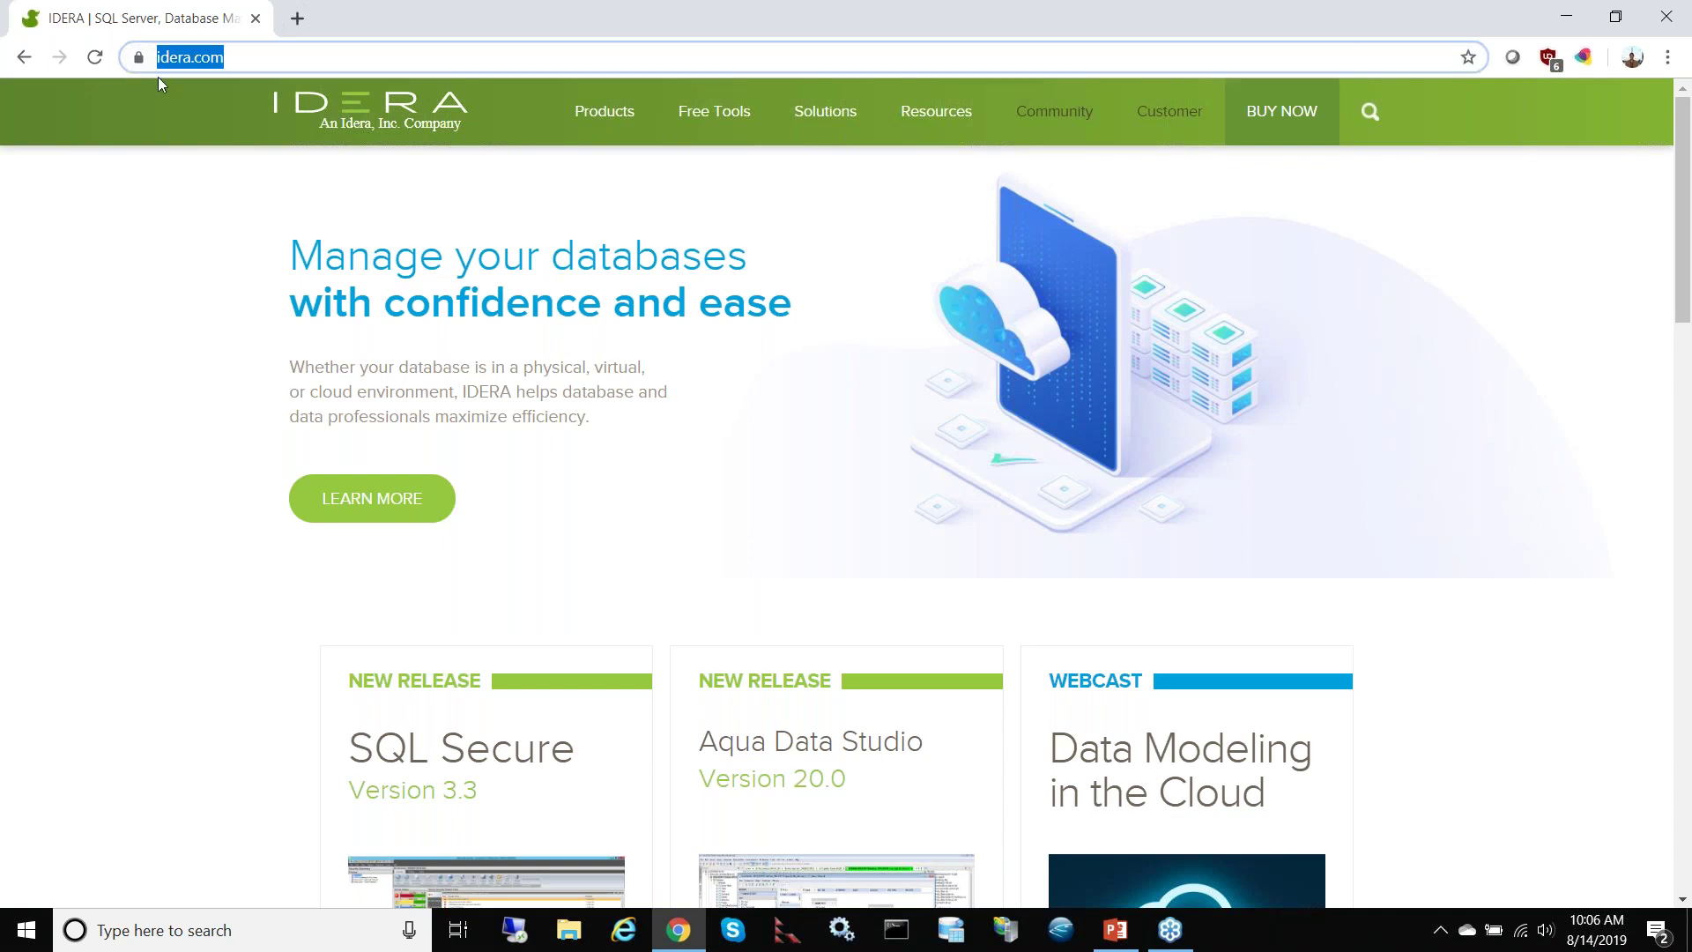
mouse_move(579, 111)
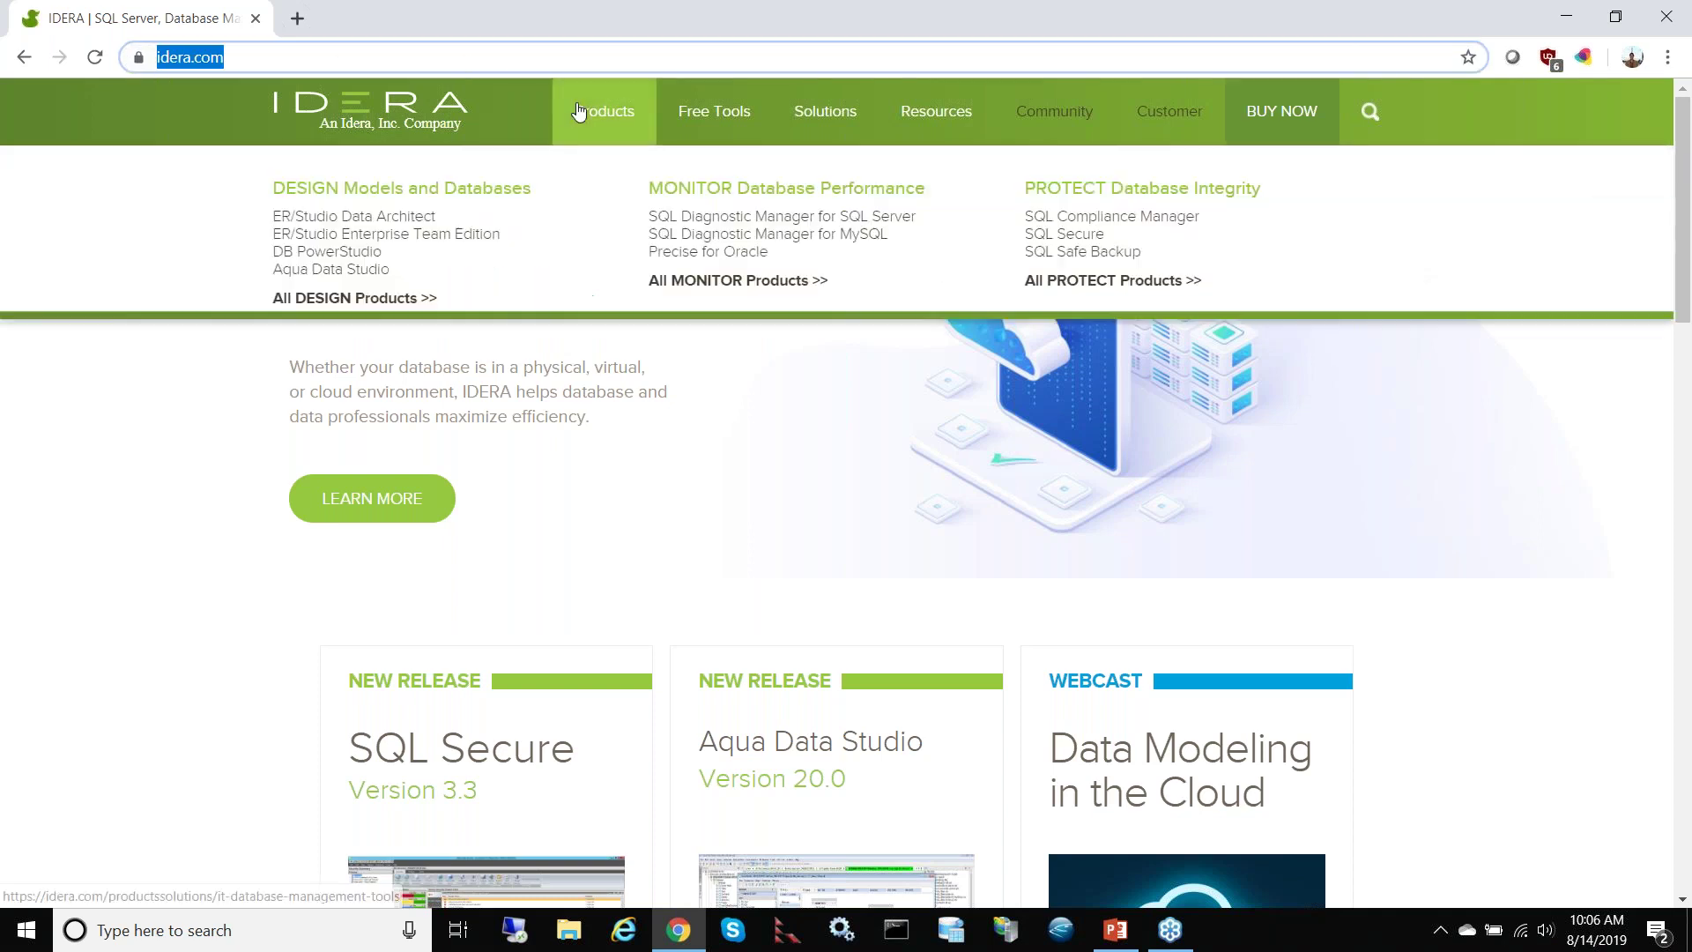
left_click(737, 237)
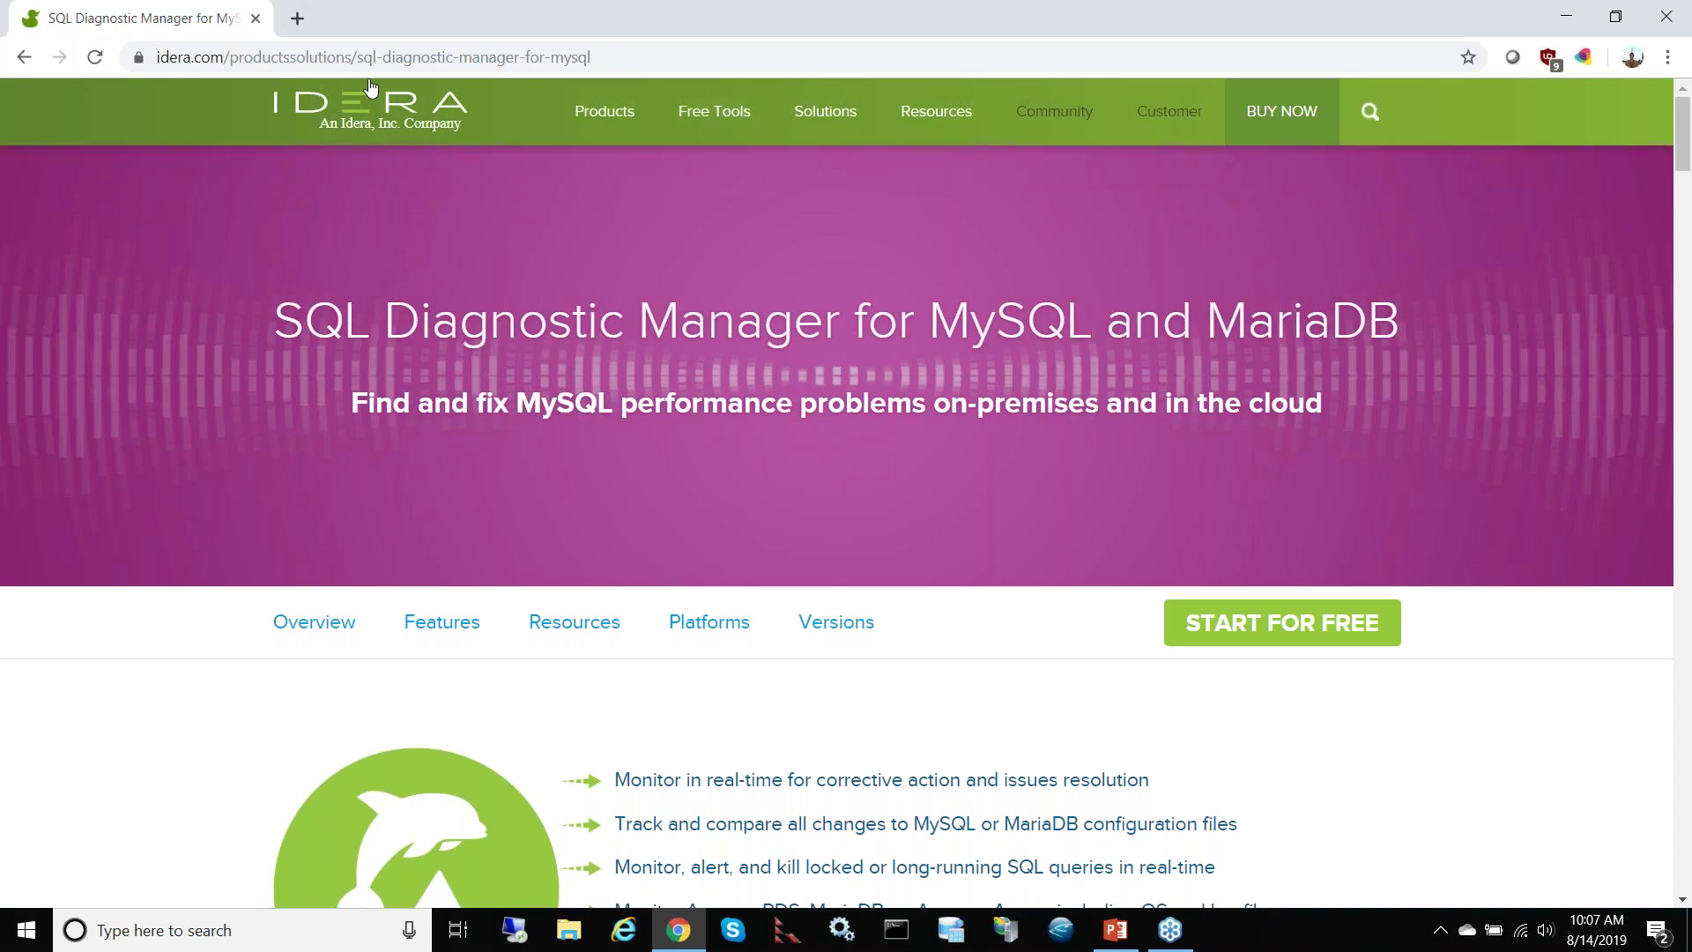
Step: Open the demo site monyogdemo.webyog.com in a new browser tab
left_click(297, 19)
type("monyogdemo.webyog.com")
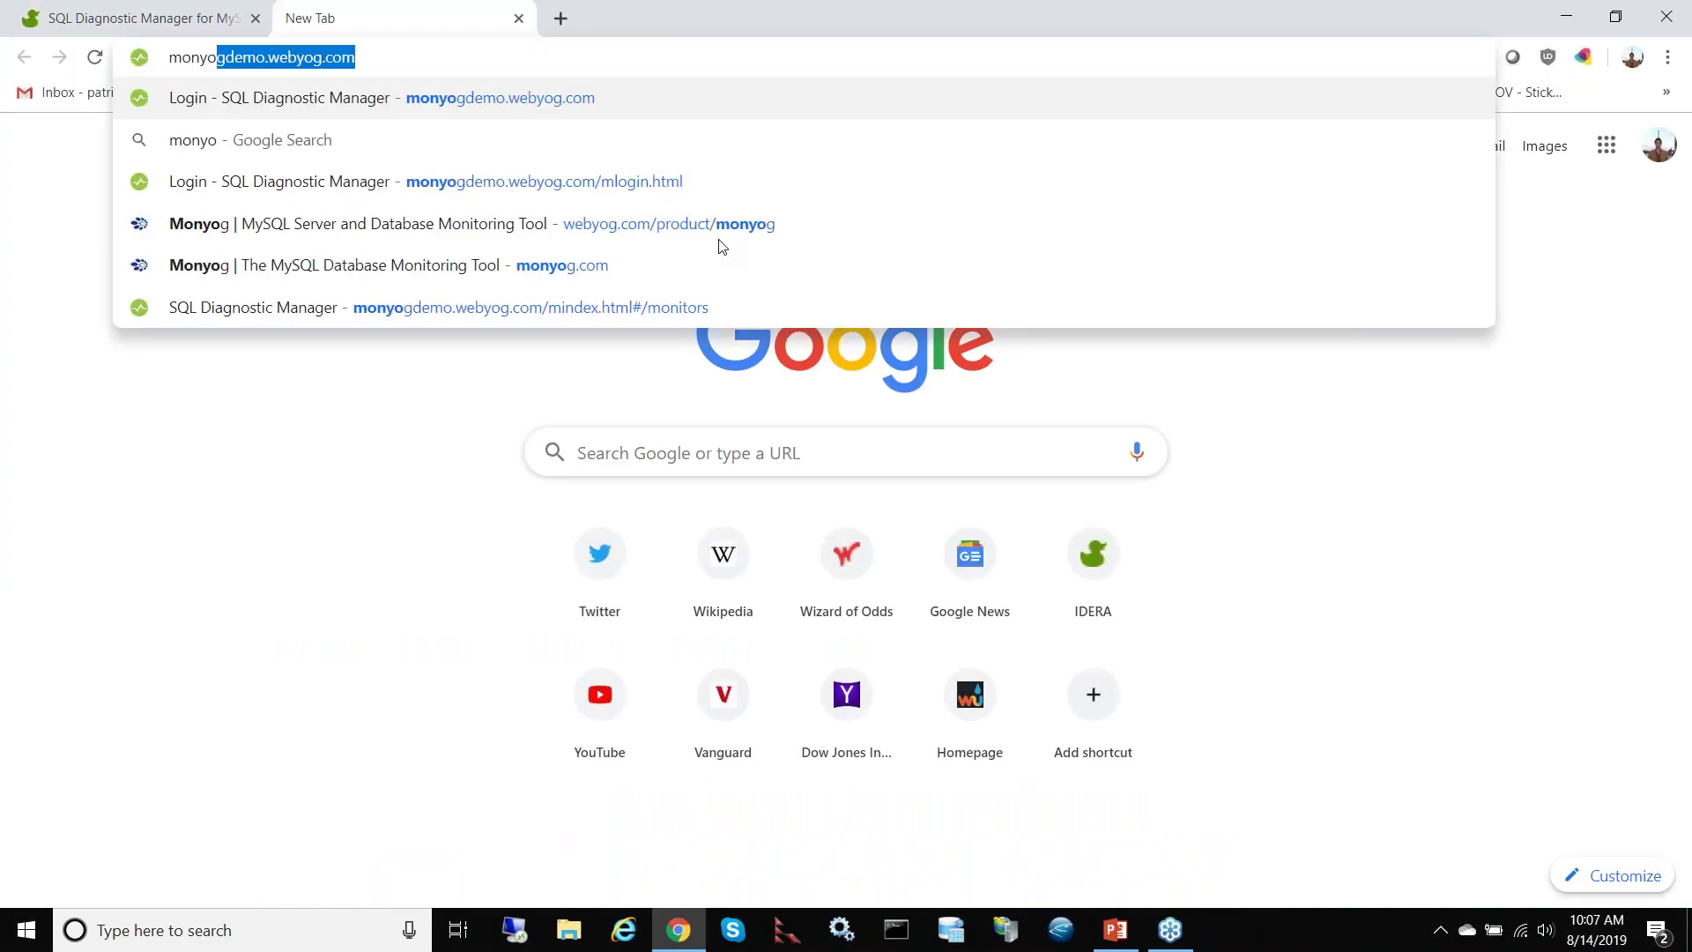
key("Return")
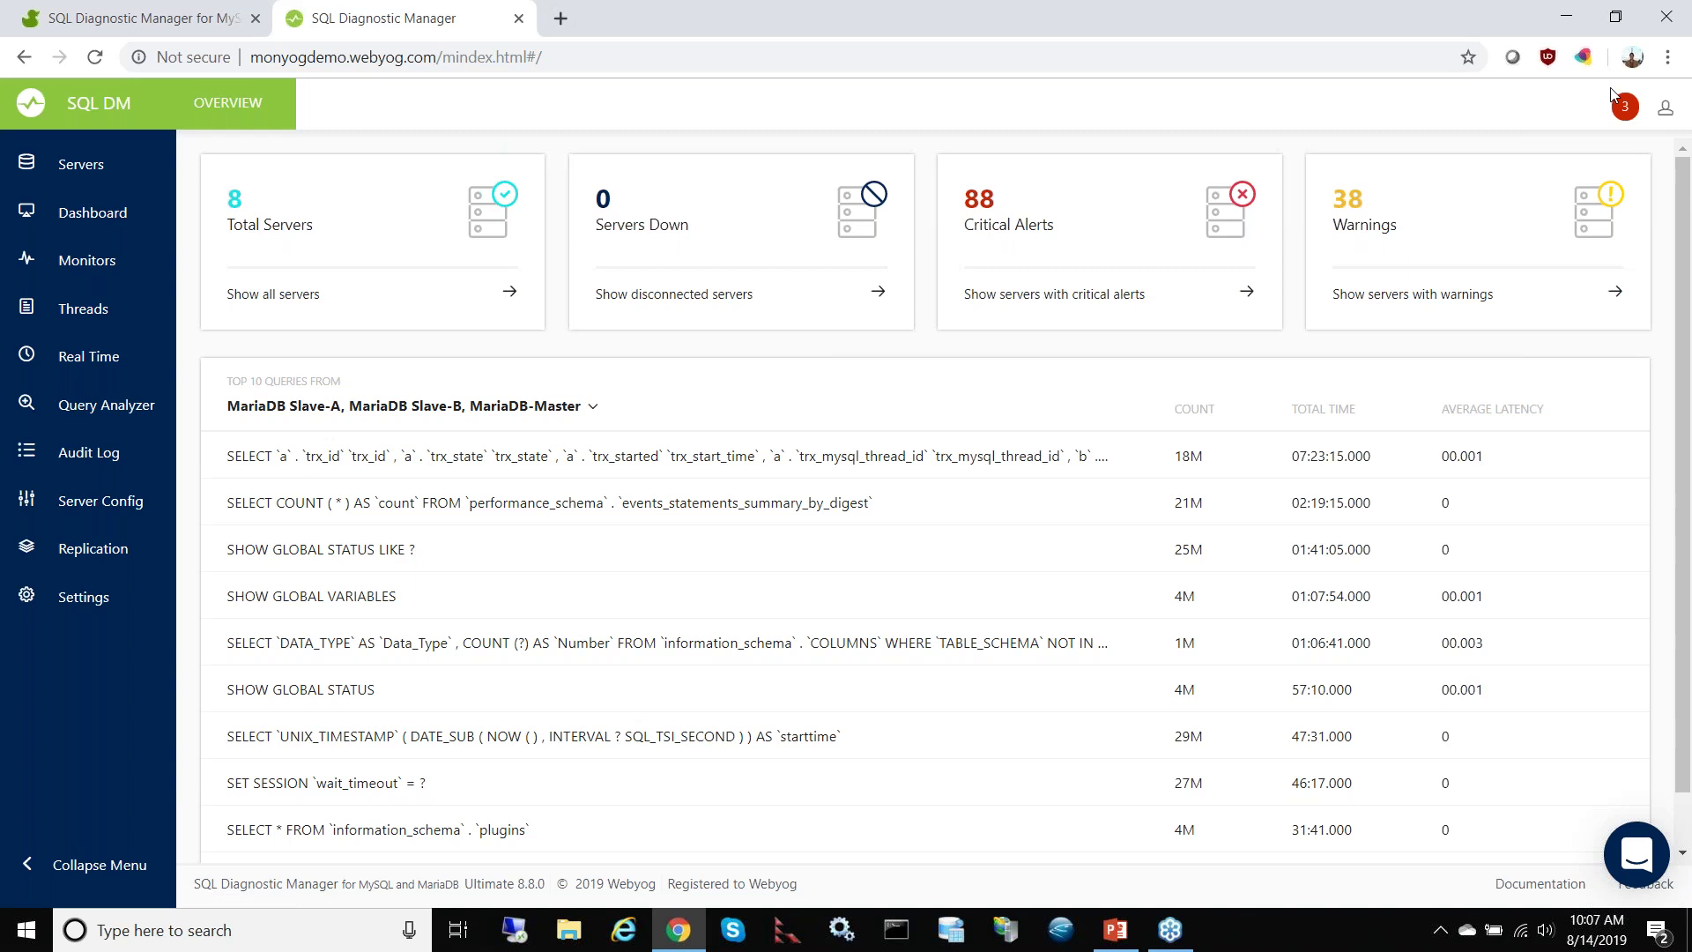
Step: Log out of the current session and log back in as admin with the account password
left_click(1665, 107)
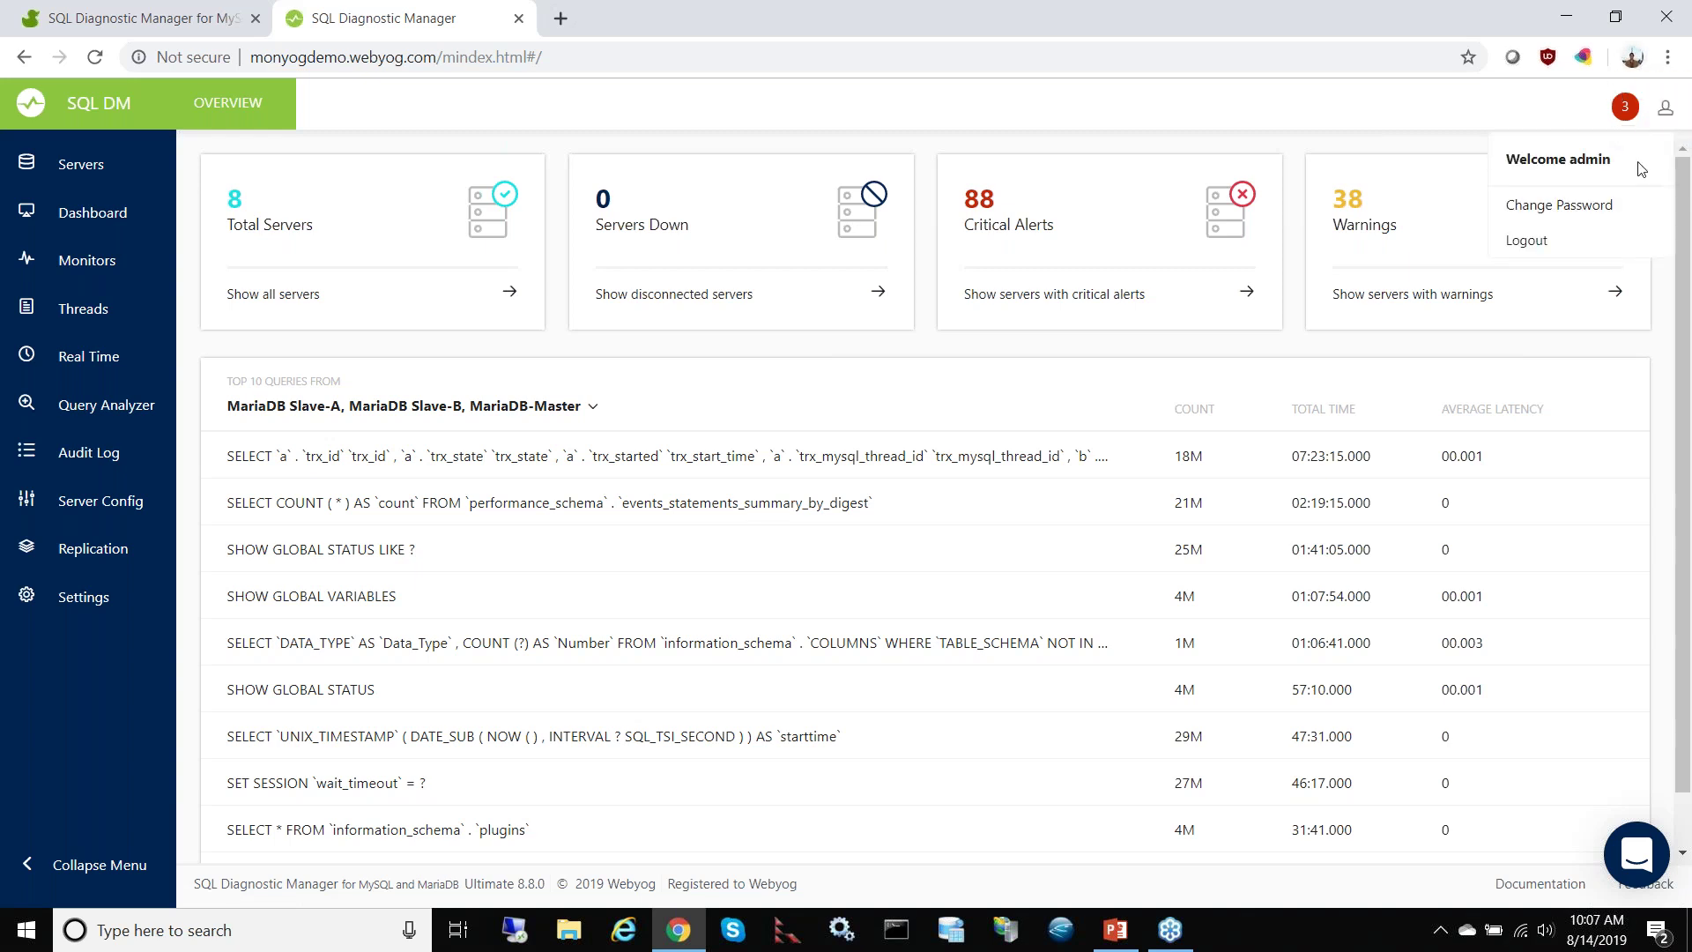
left_click(1578, 246)
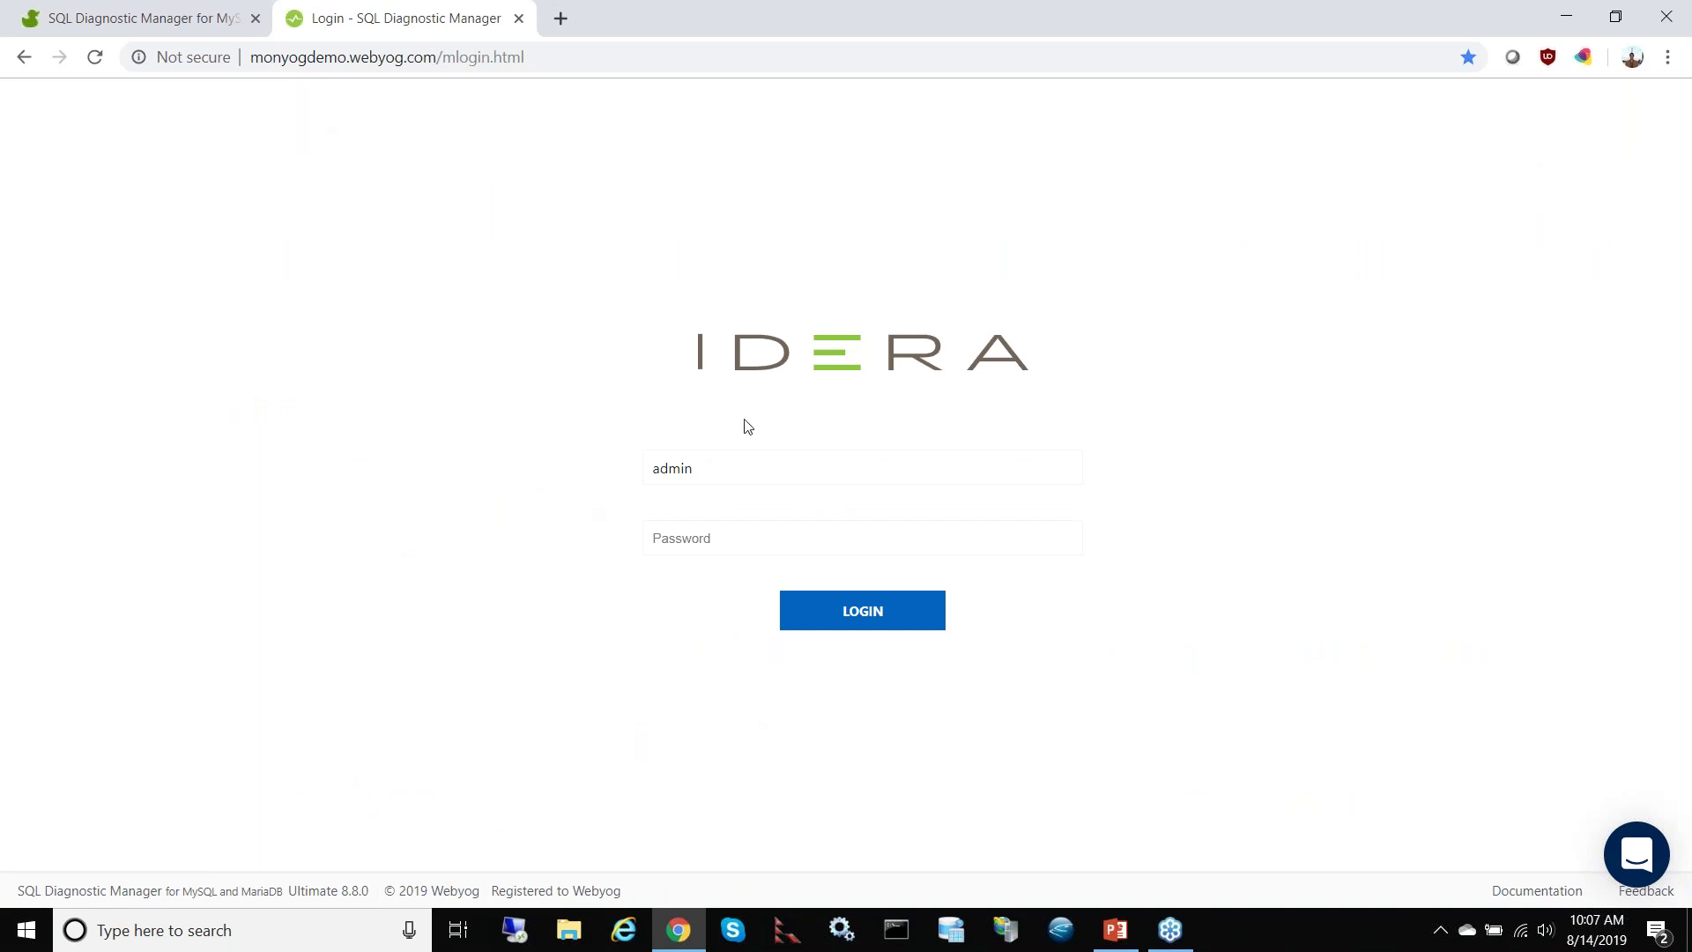
double_click(674, 487)
left_click(755, 543)
type("••••••••••")
key("Return")
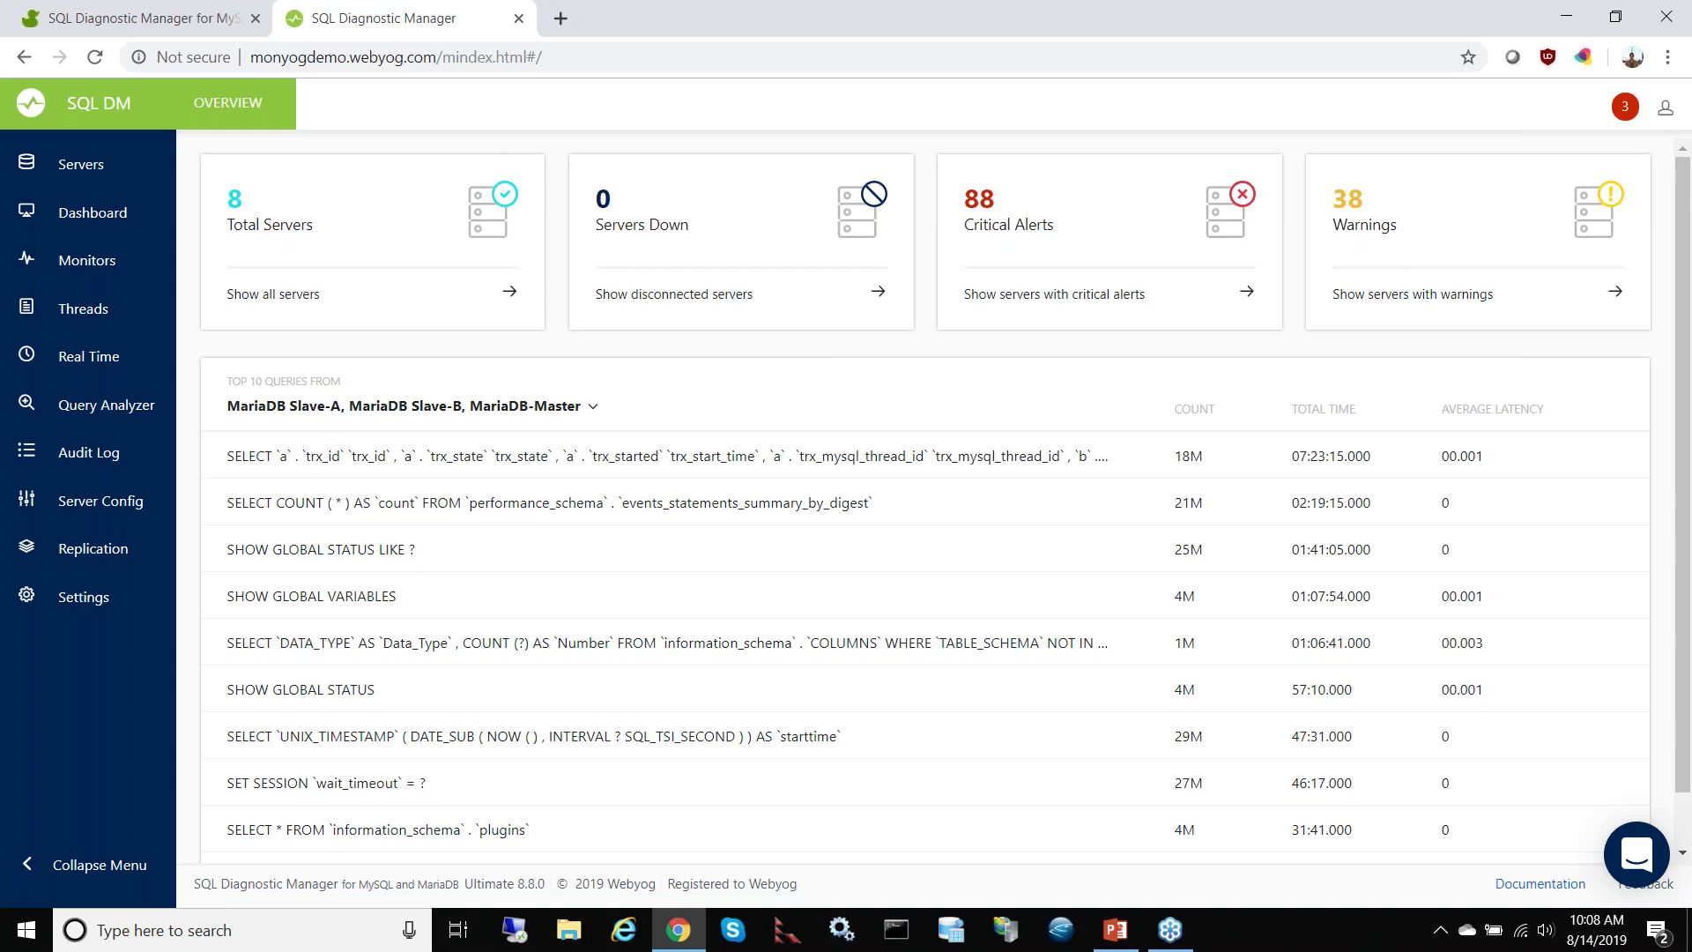
Step: Open the product documentation and go to its Navigate SQL DM for MySQL page
left_click(1543, 884)
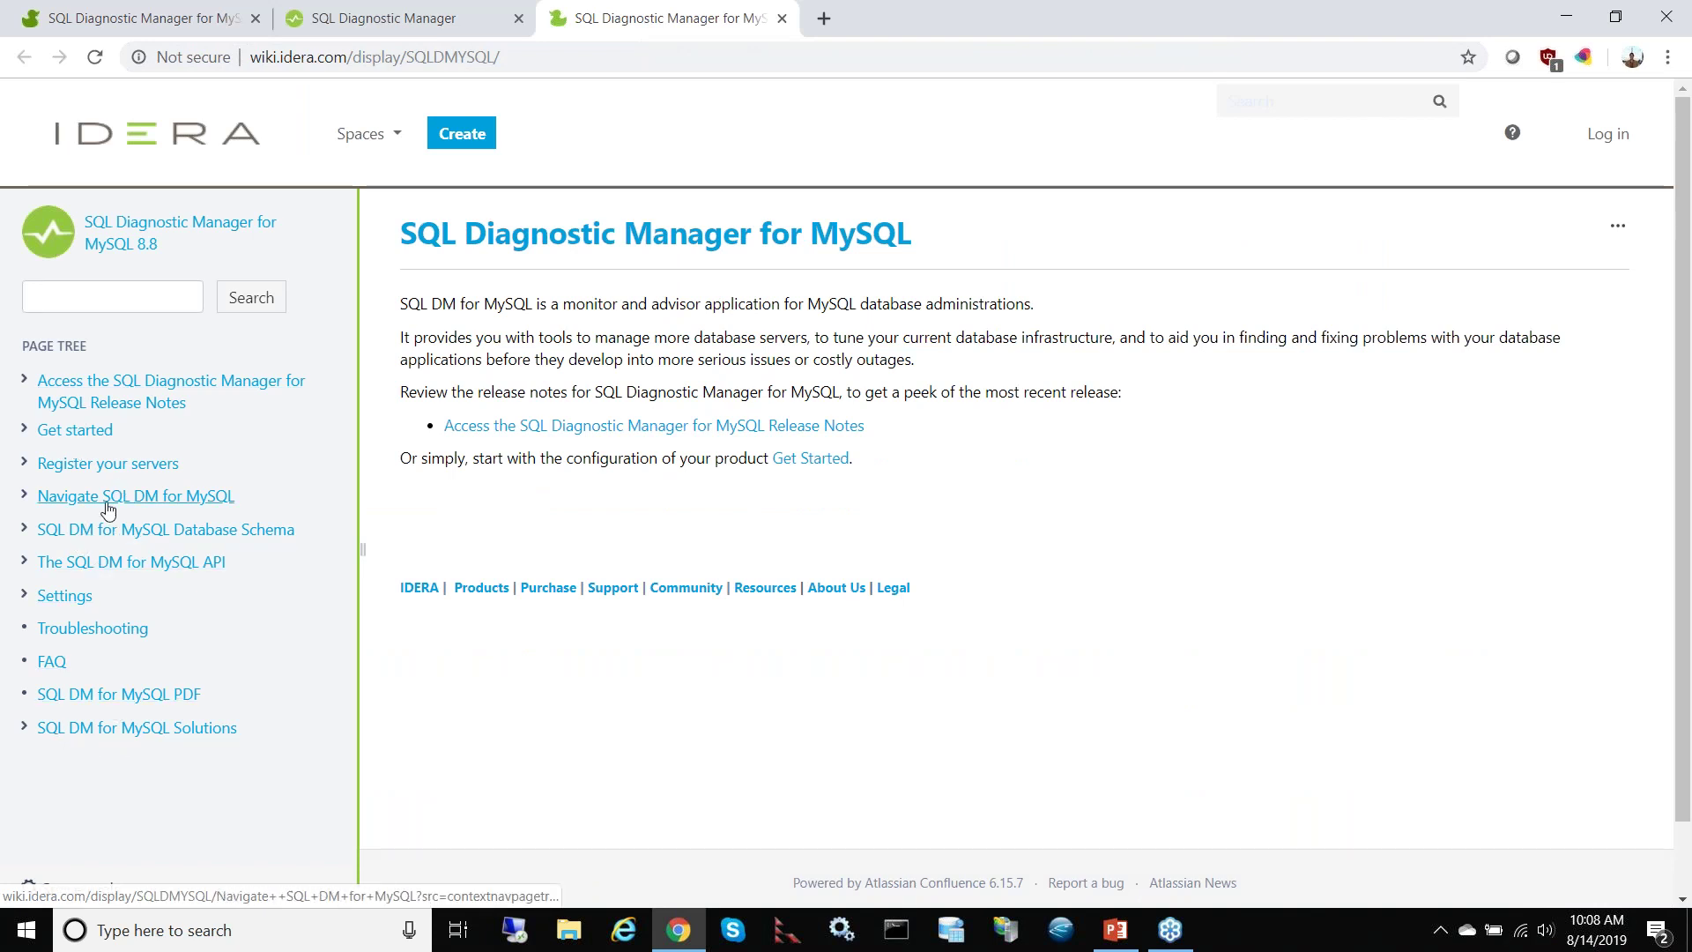
left_click(159, 500)
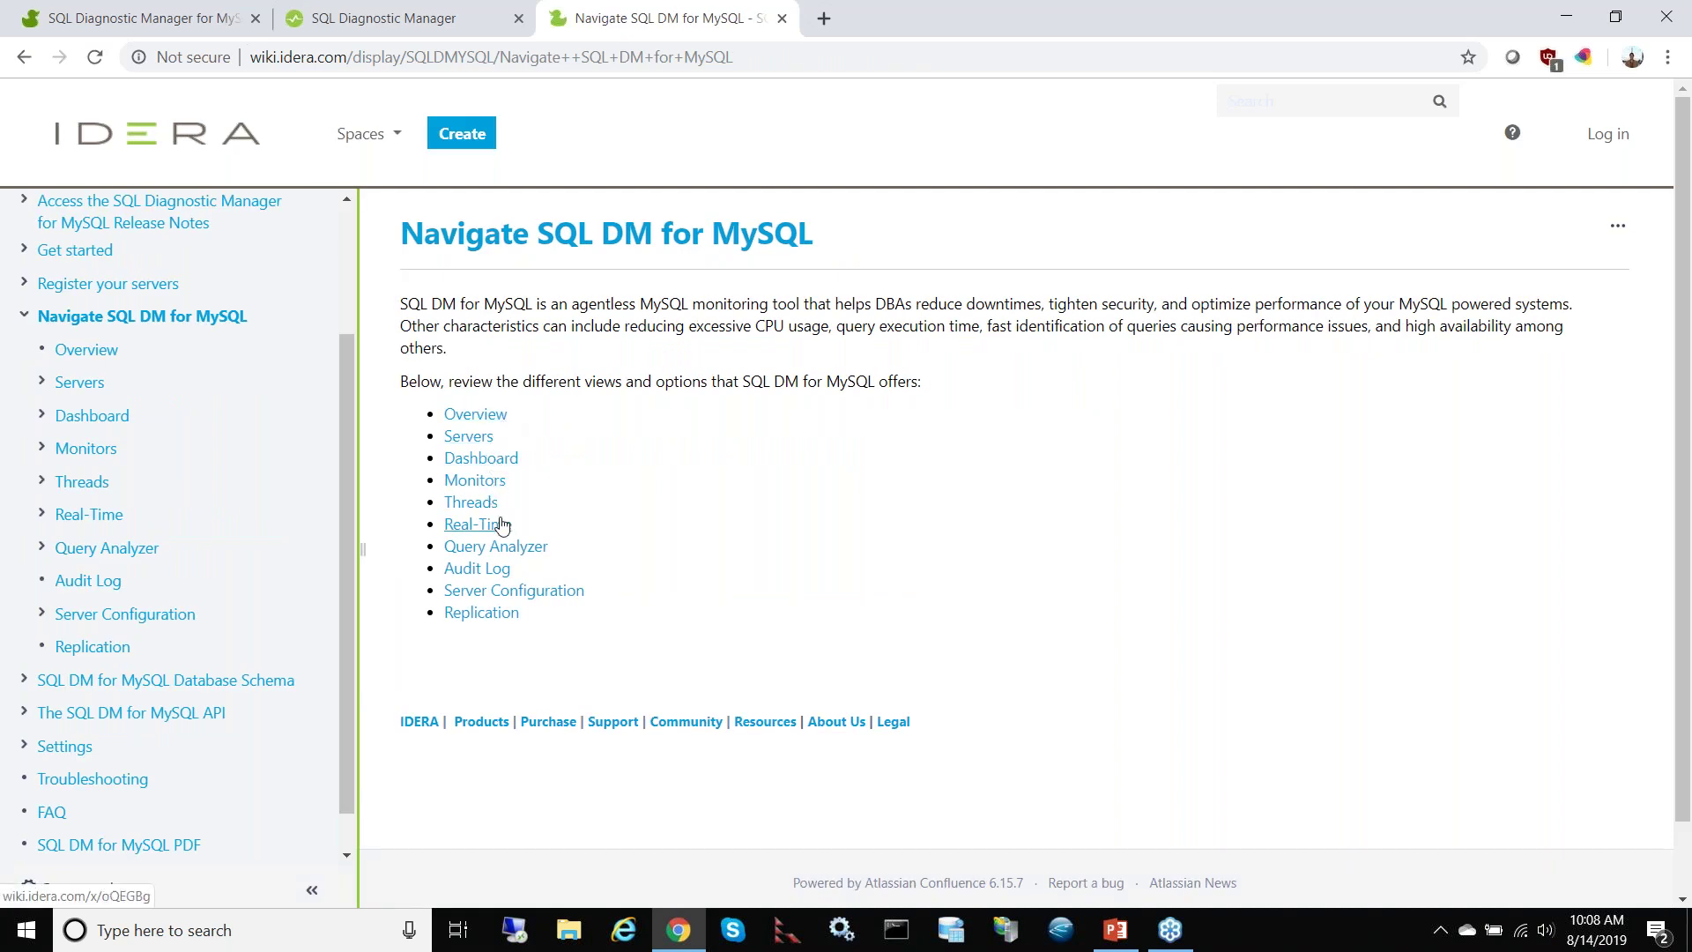
left_click(677, 929)
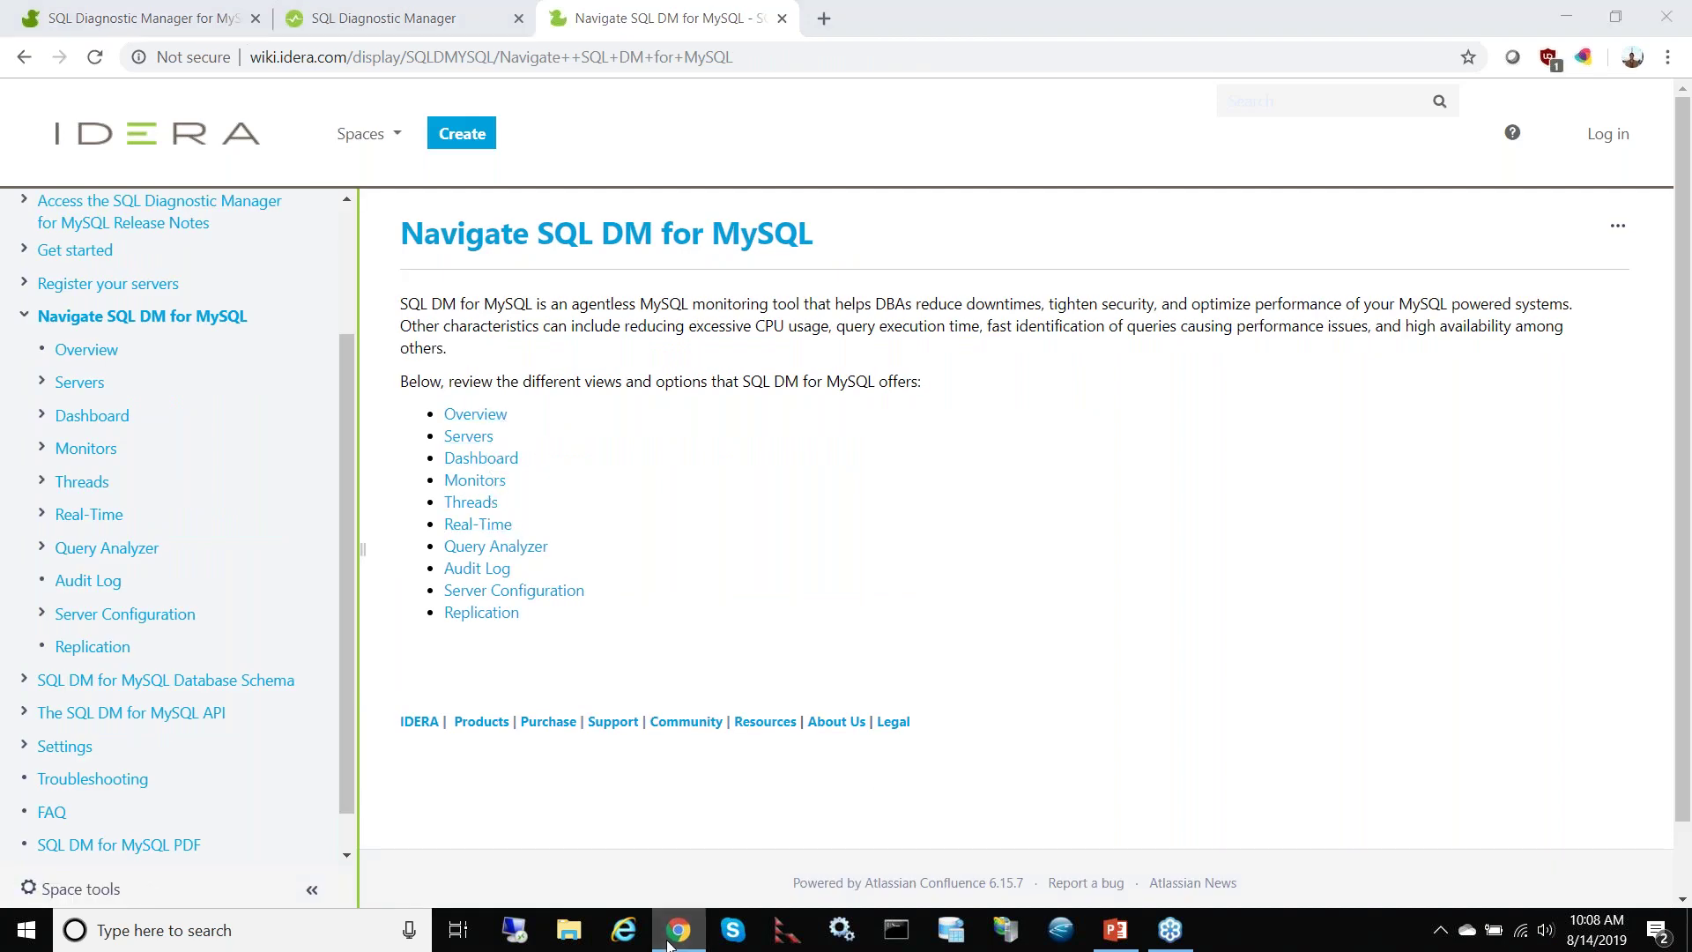
key("alt+Tab")
key("alt+Tab")
key("alt+Tab")
key("alt+Tab")
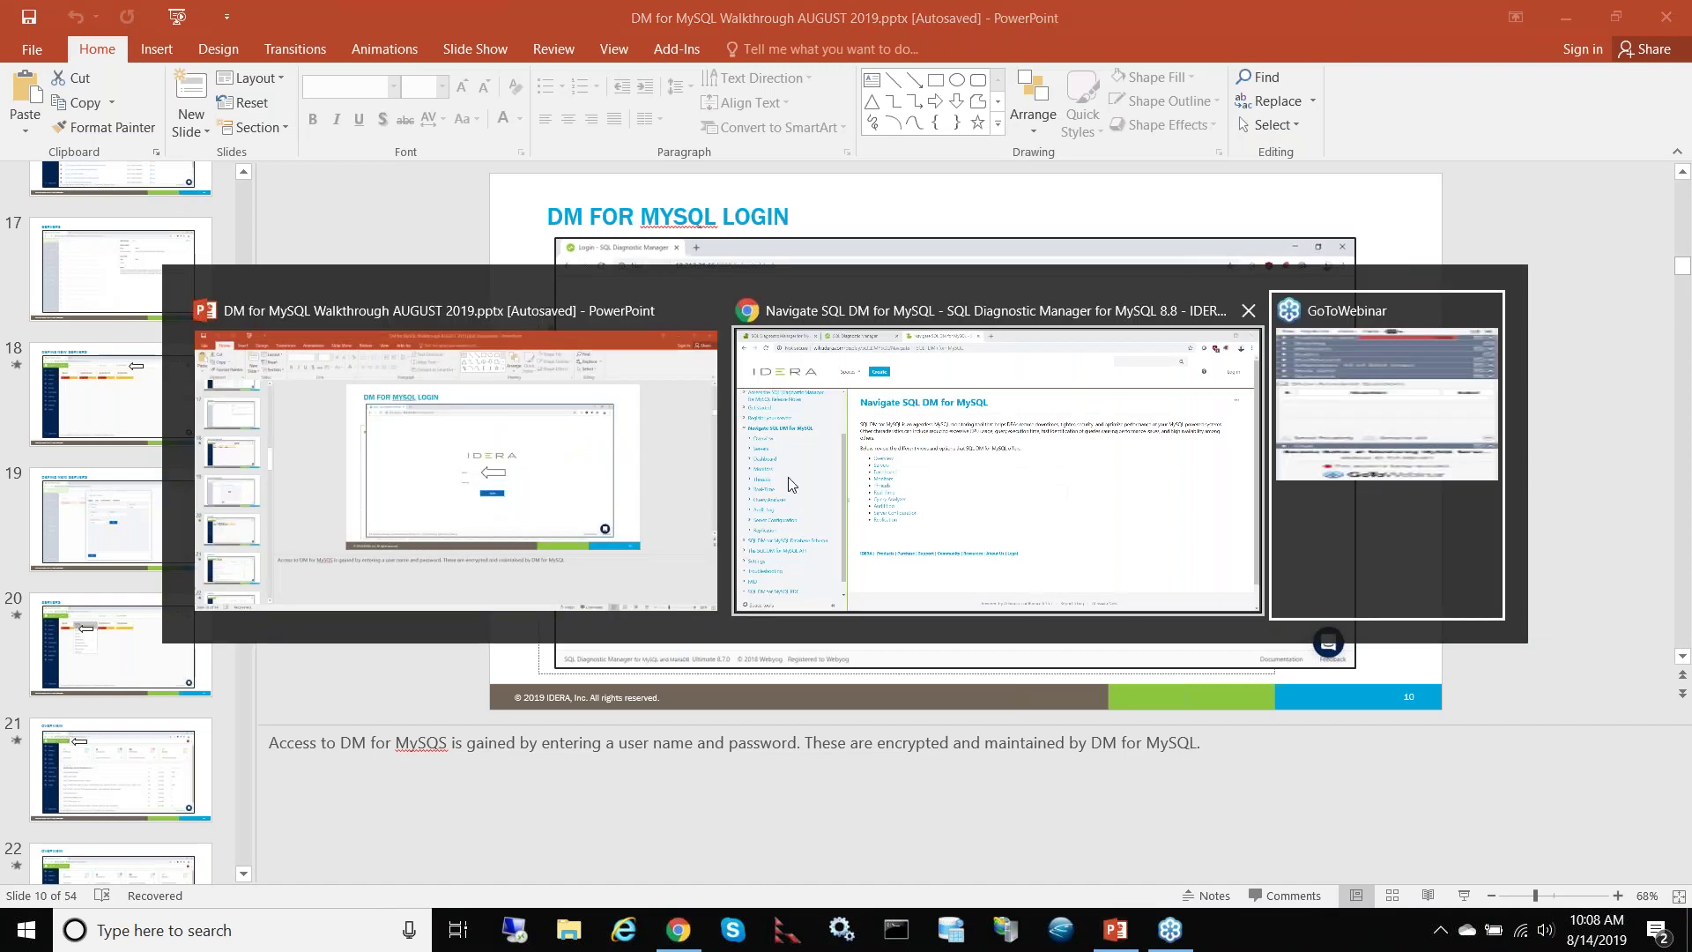
left_click(791, 484)
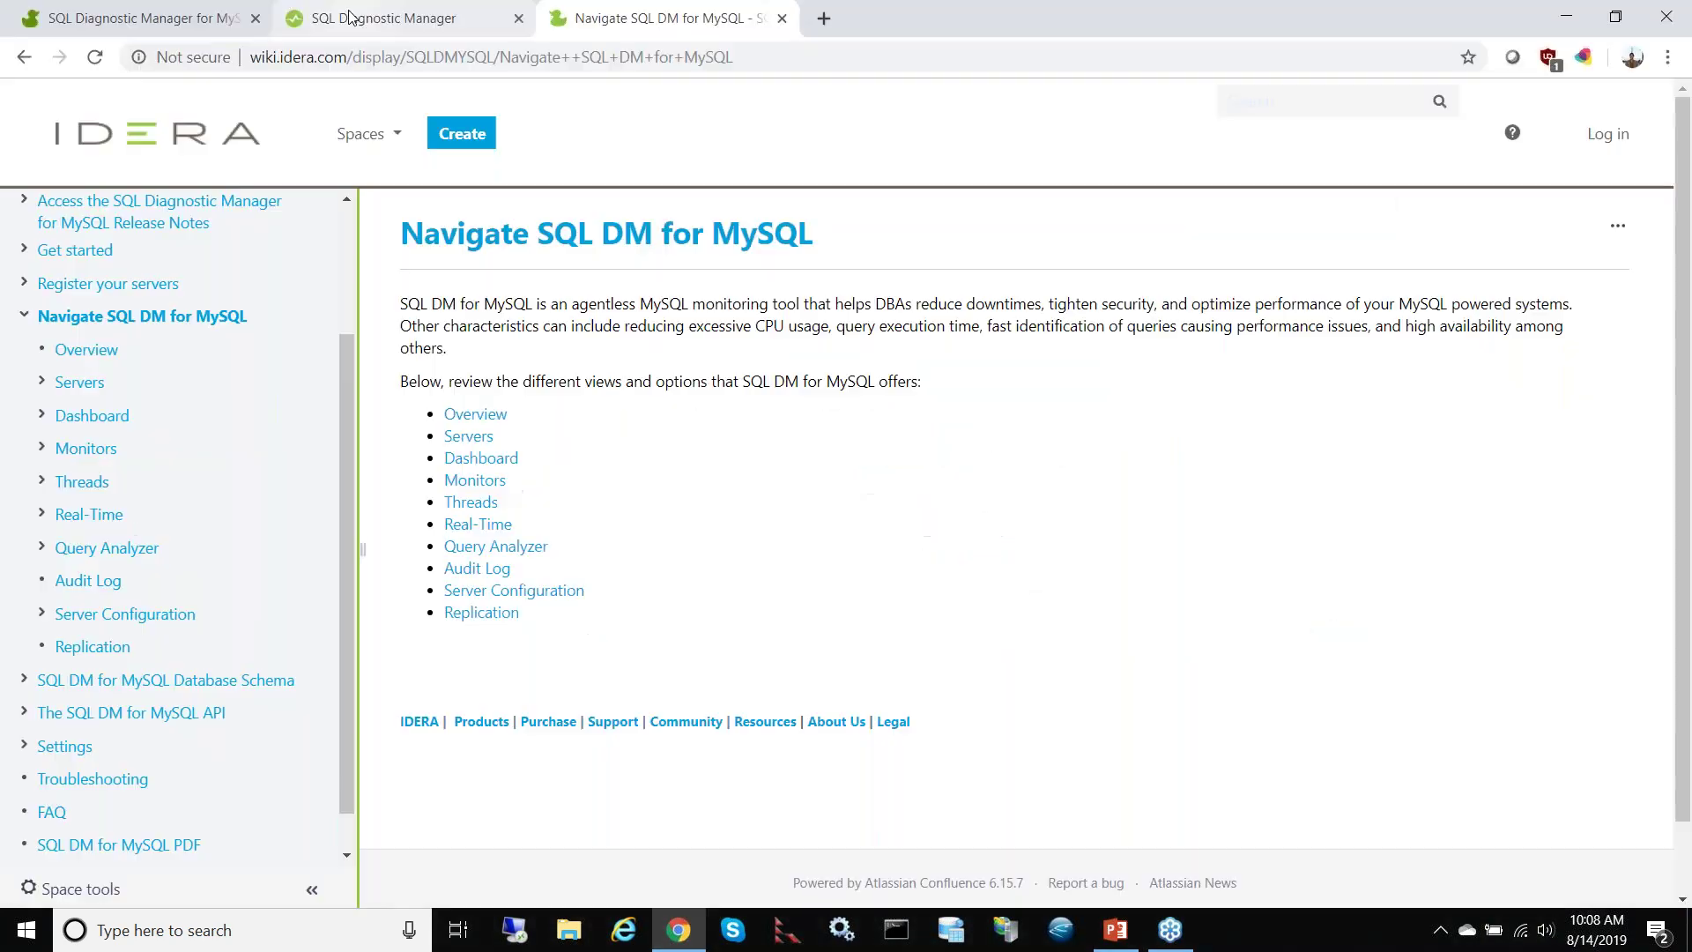
Step: Open the Monitors view in SQL Diagnostic Manager and browse the matching Monitors topic and its subtopics in the documentation
left_click(383, 17)
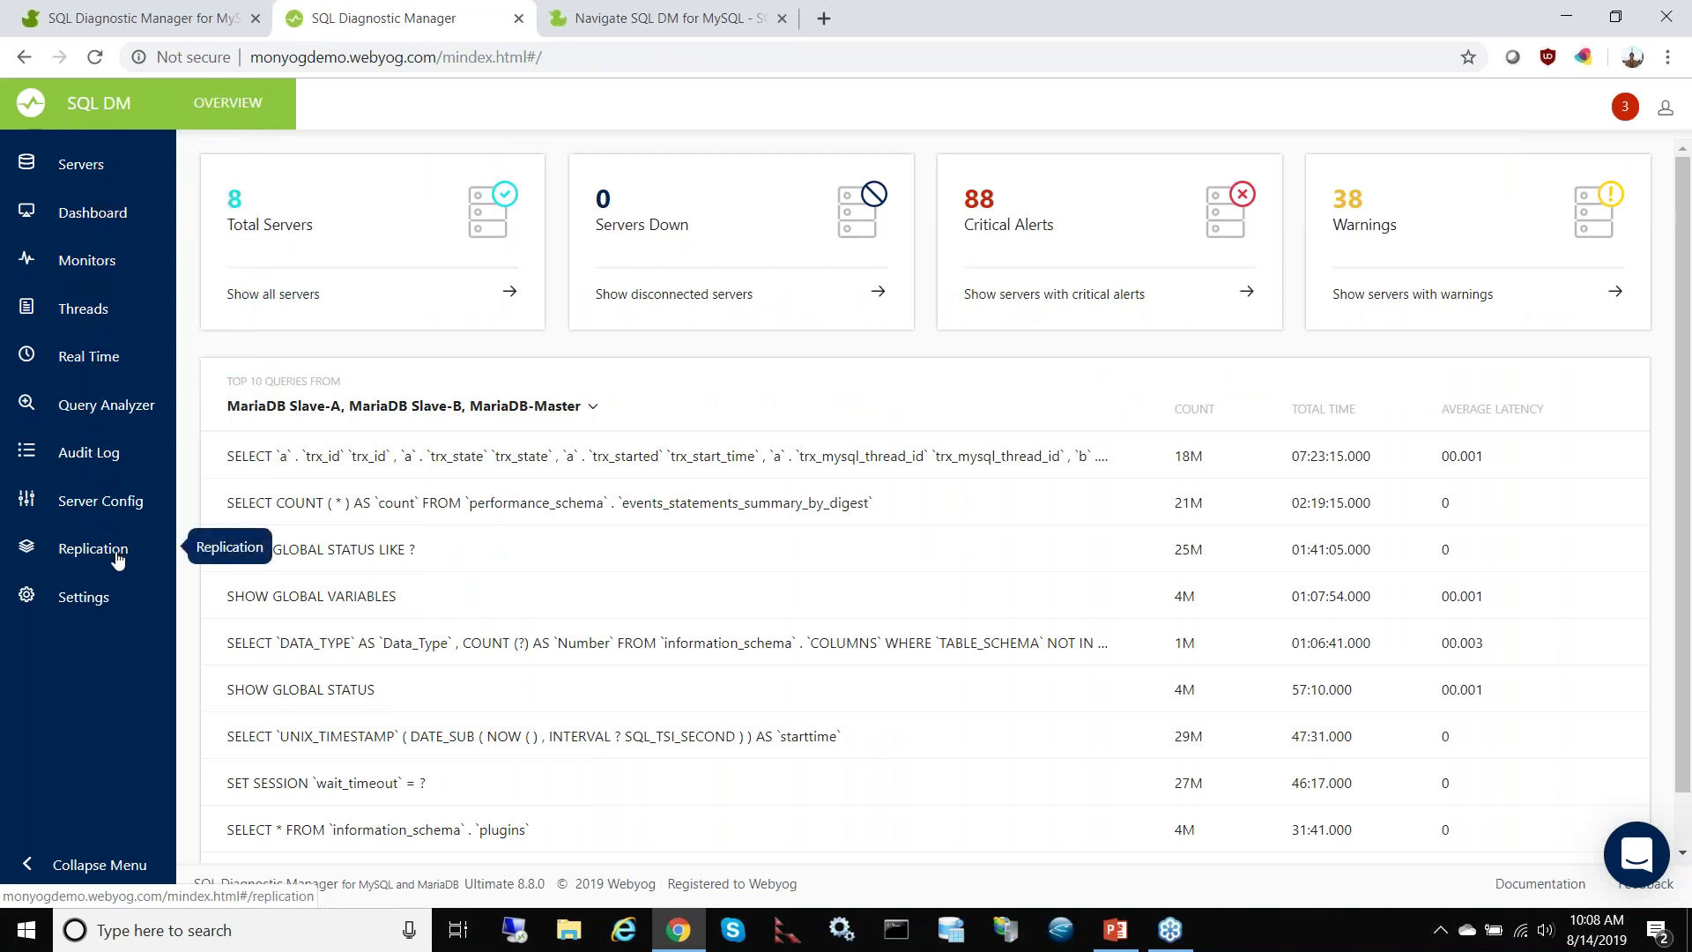
left_click(102, 261)
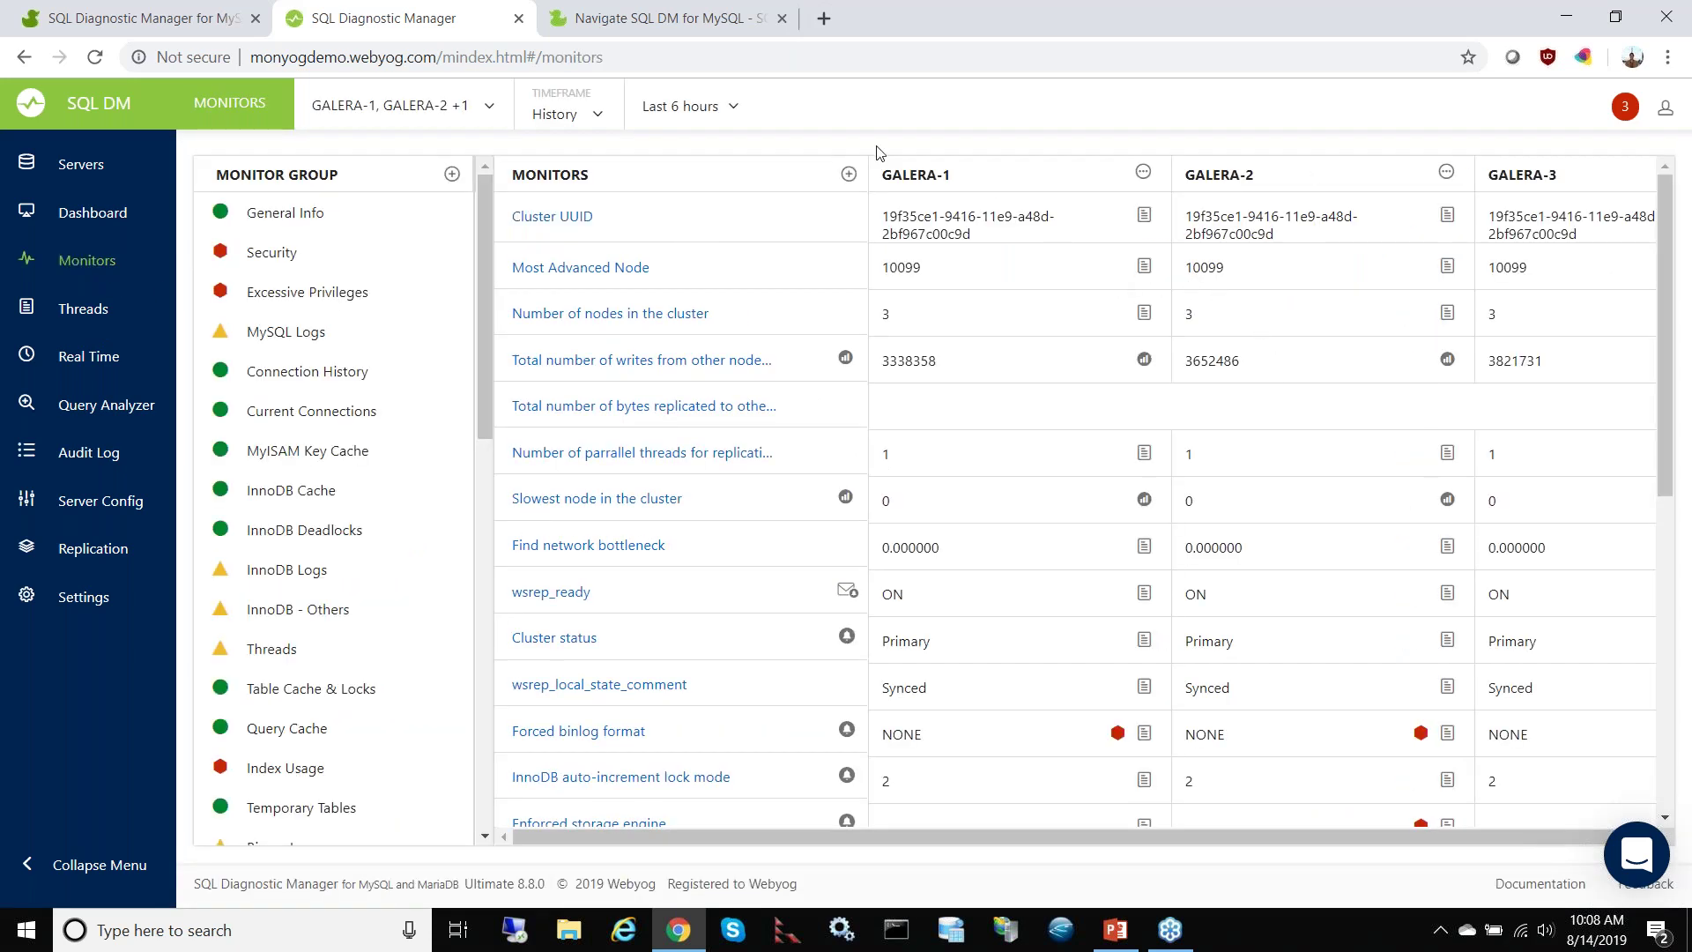
left_click(613, 19)
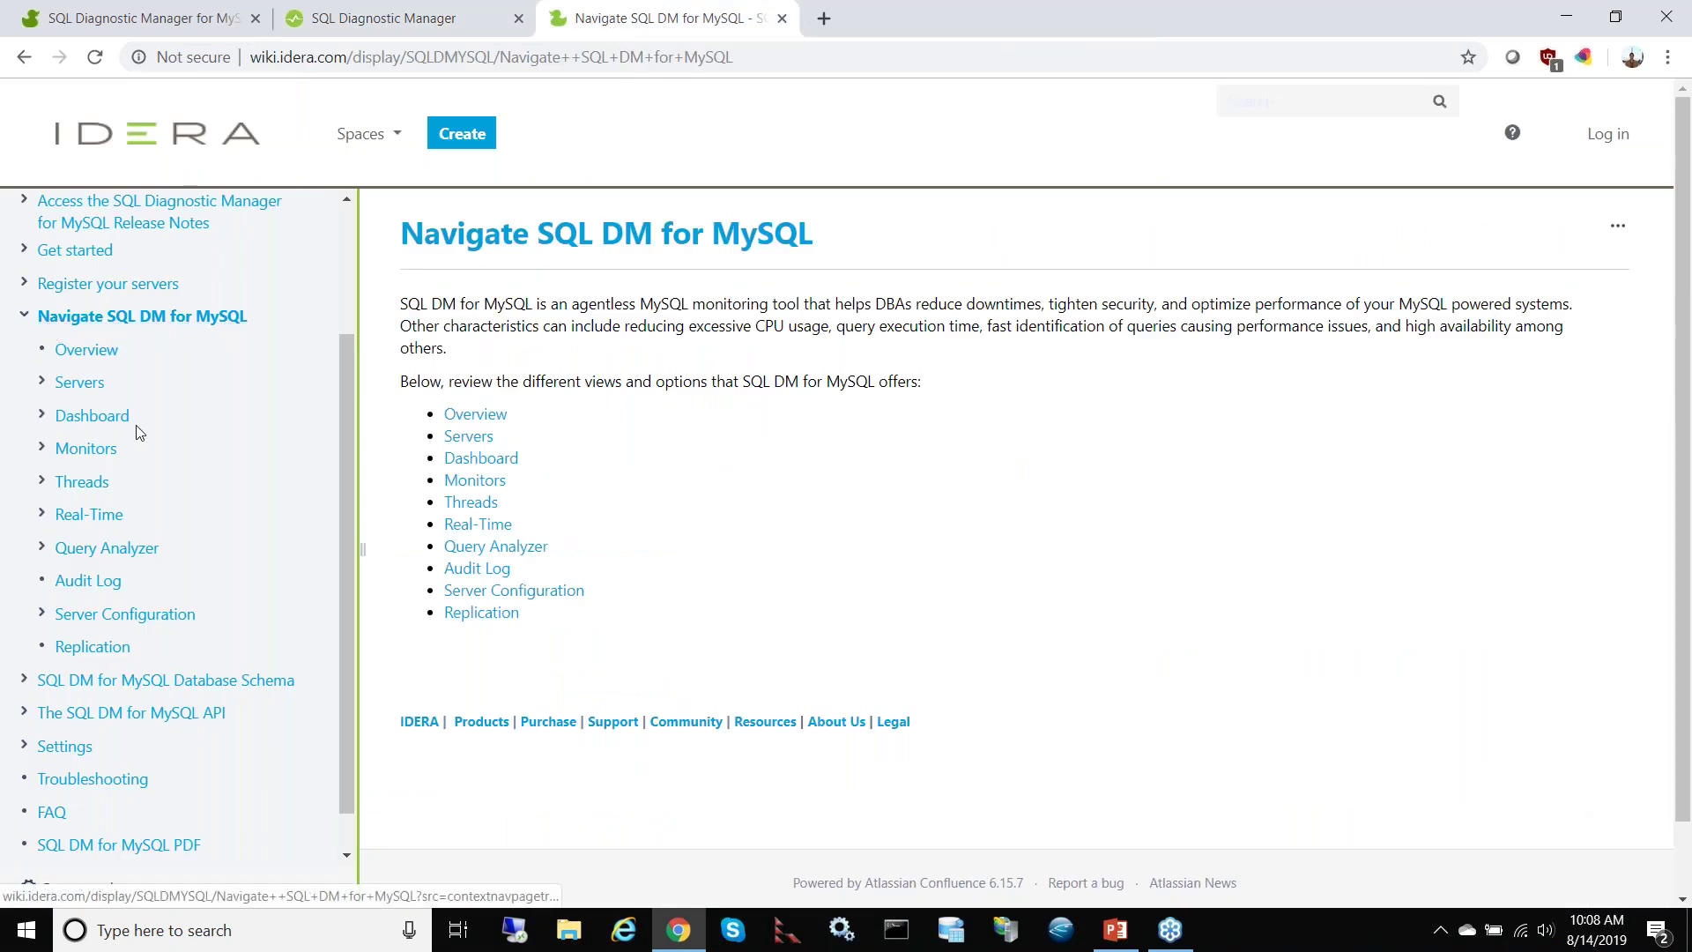
left_click(93, 449)
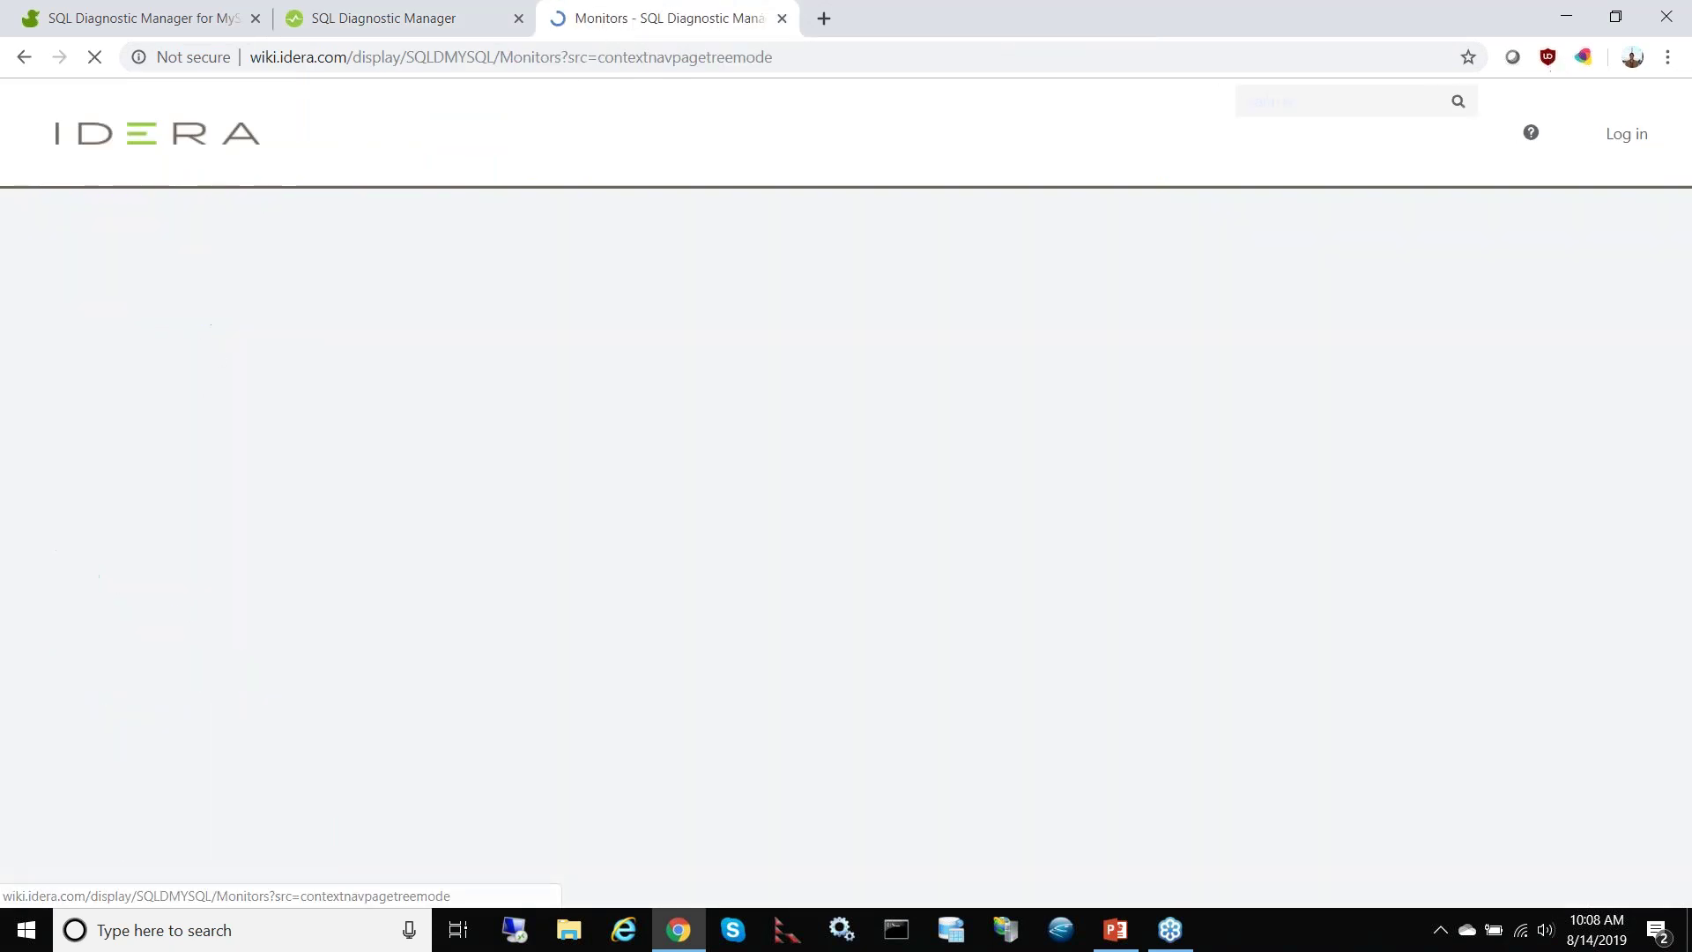
scroll(172, 599, "down", 3)
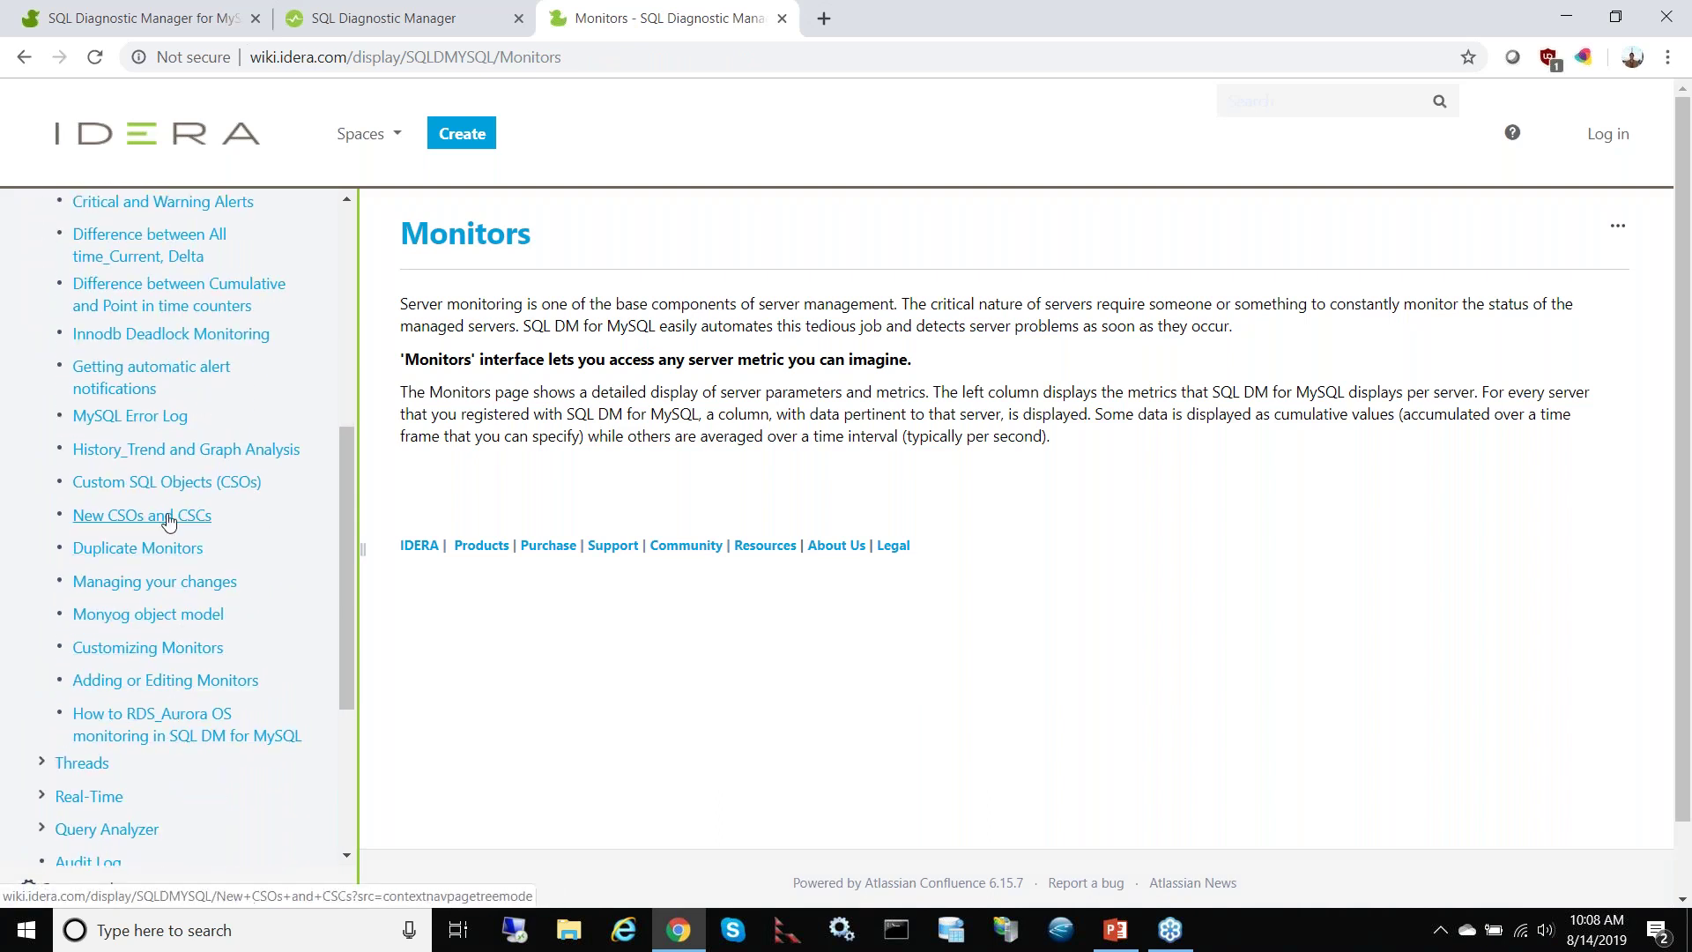
scroll(220, 521, "up", 3)
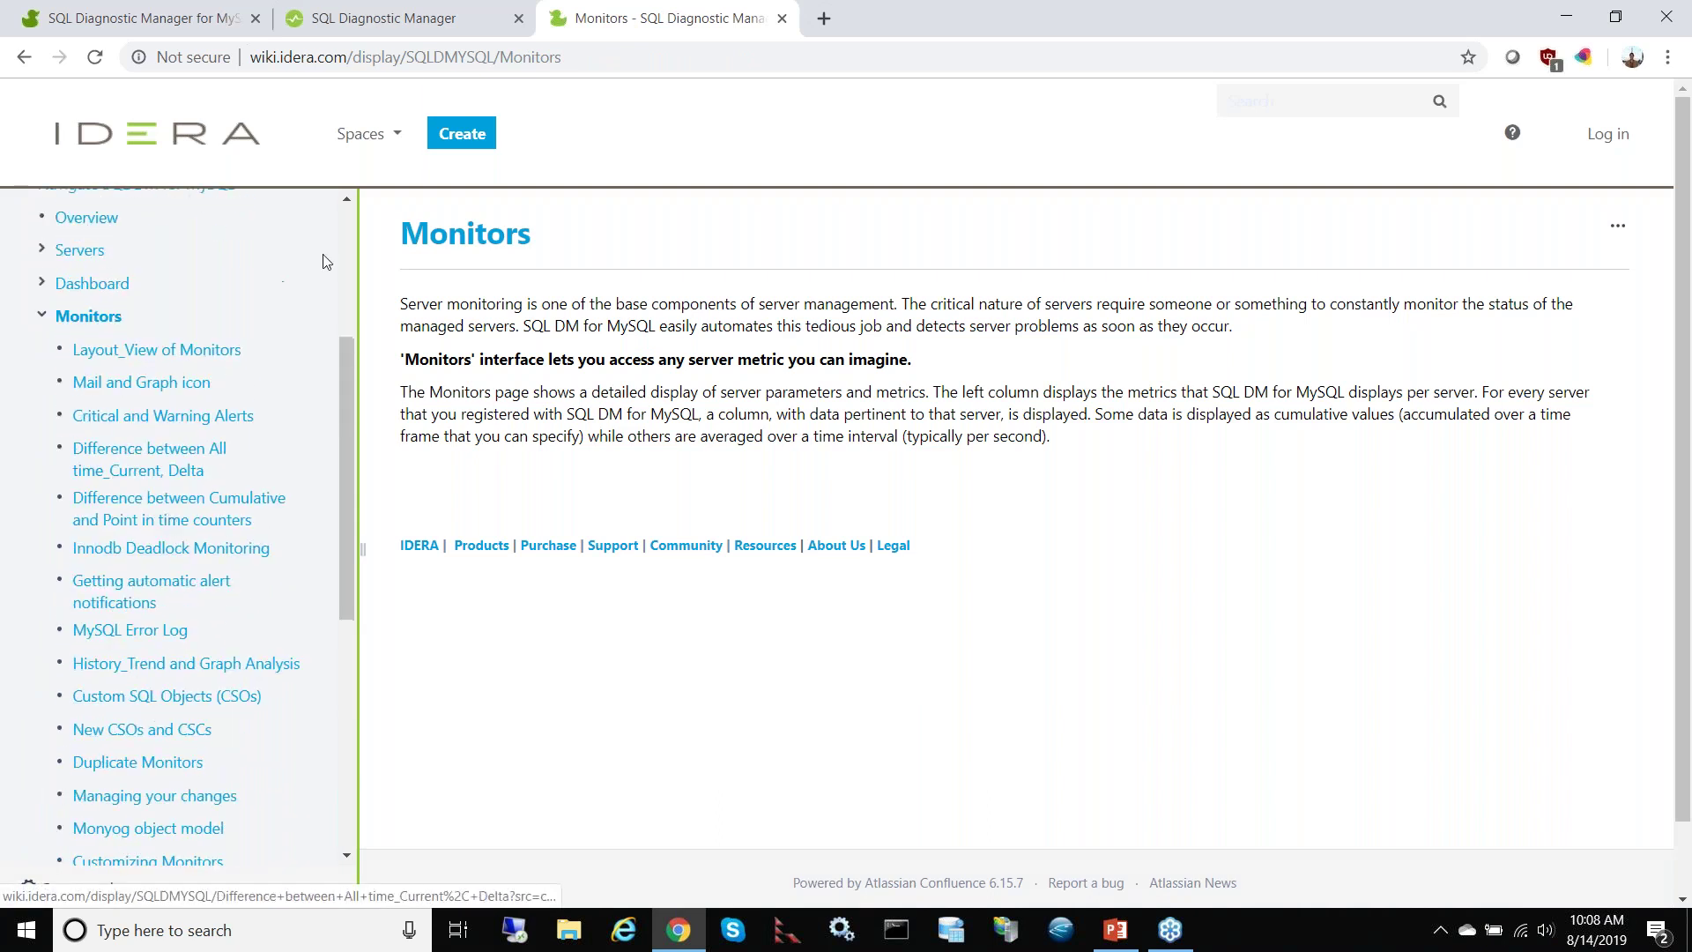
Step: Open the Servers page in SQL Diagnostic Manager, review the critical events of GALERA-3 and return to the server list
left_click(404, 22)
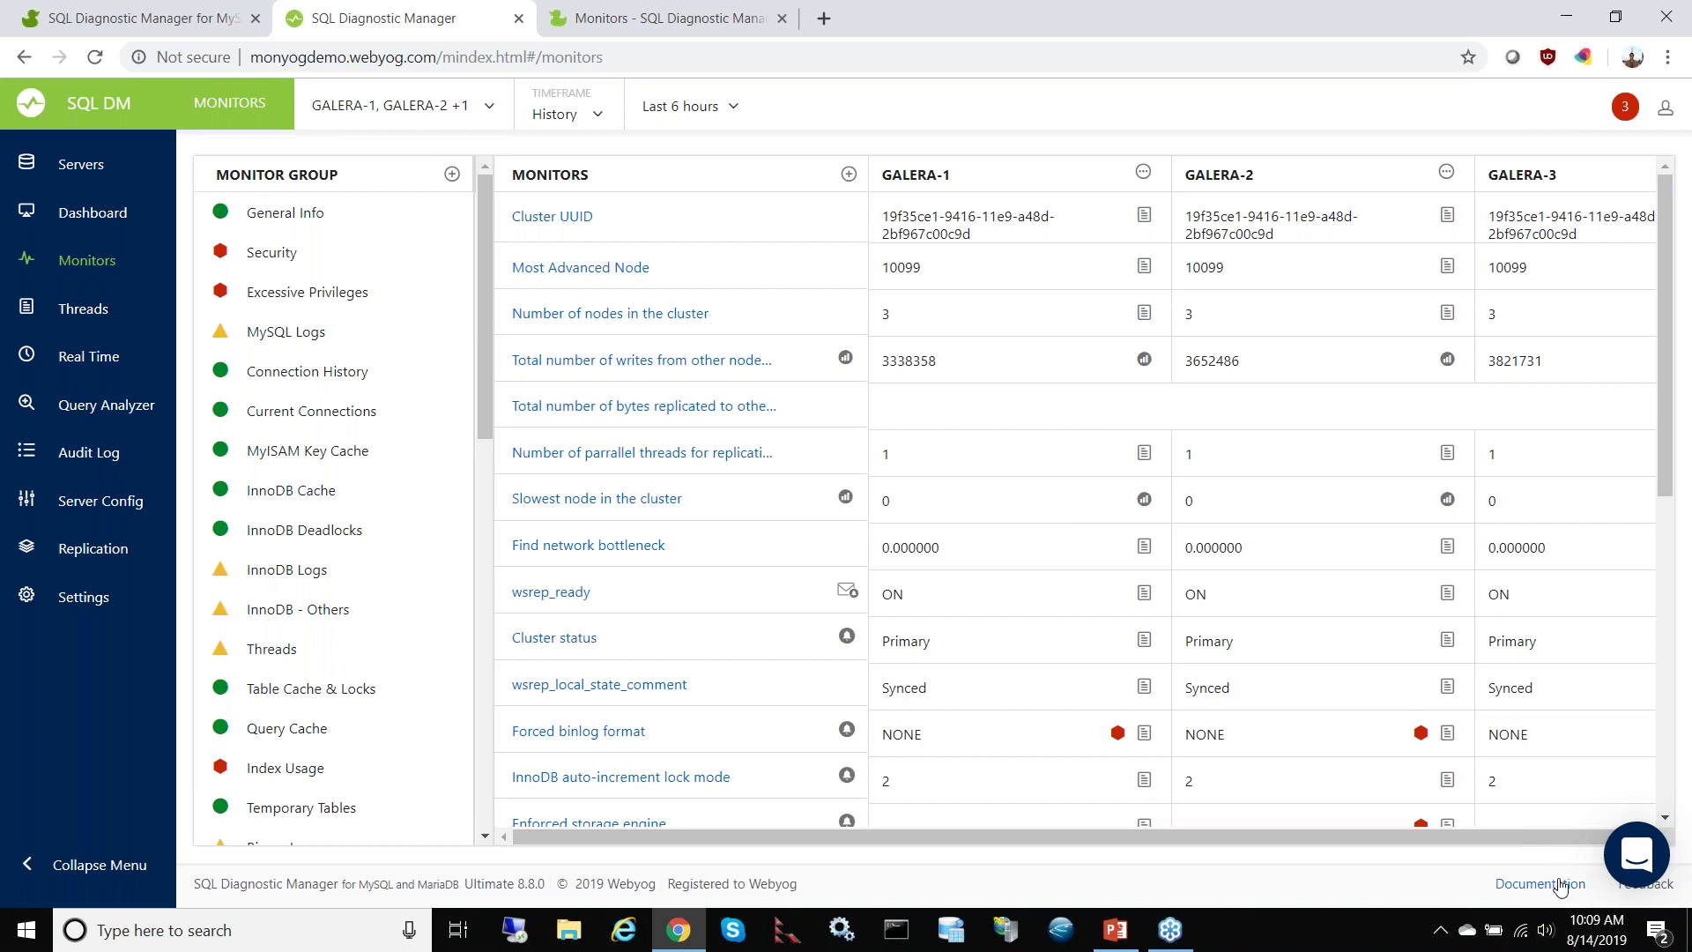
left_click(83, 167)
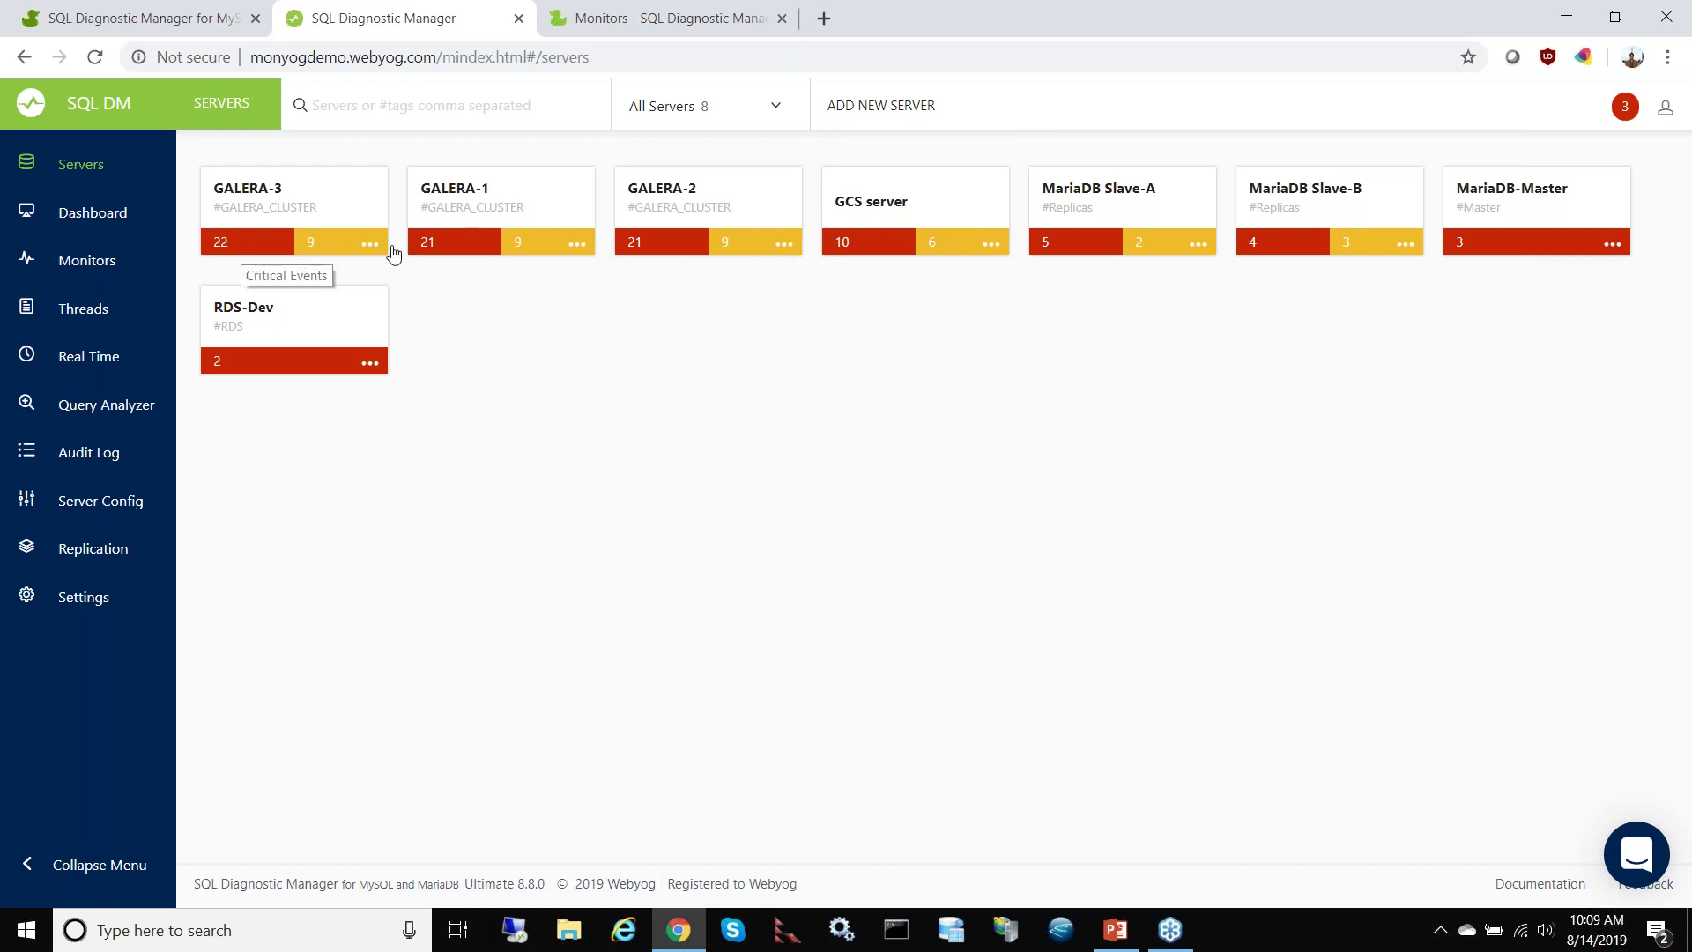
left_click(266, 246)
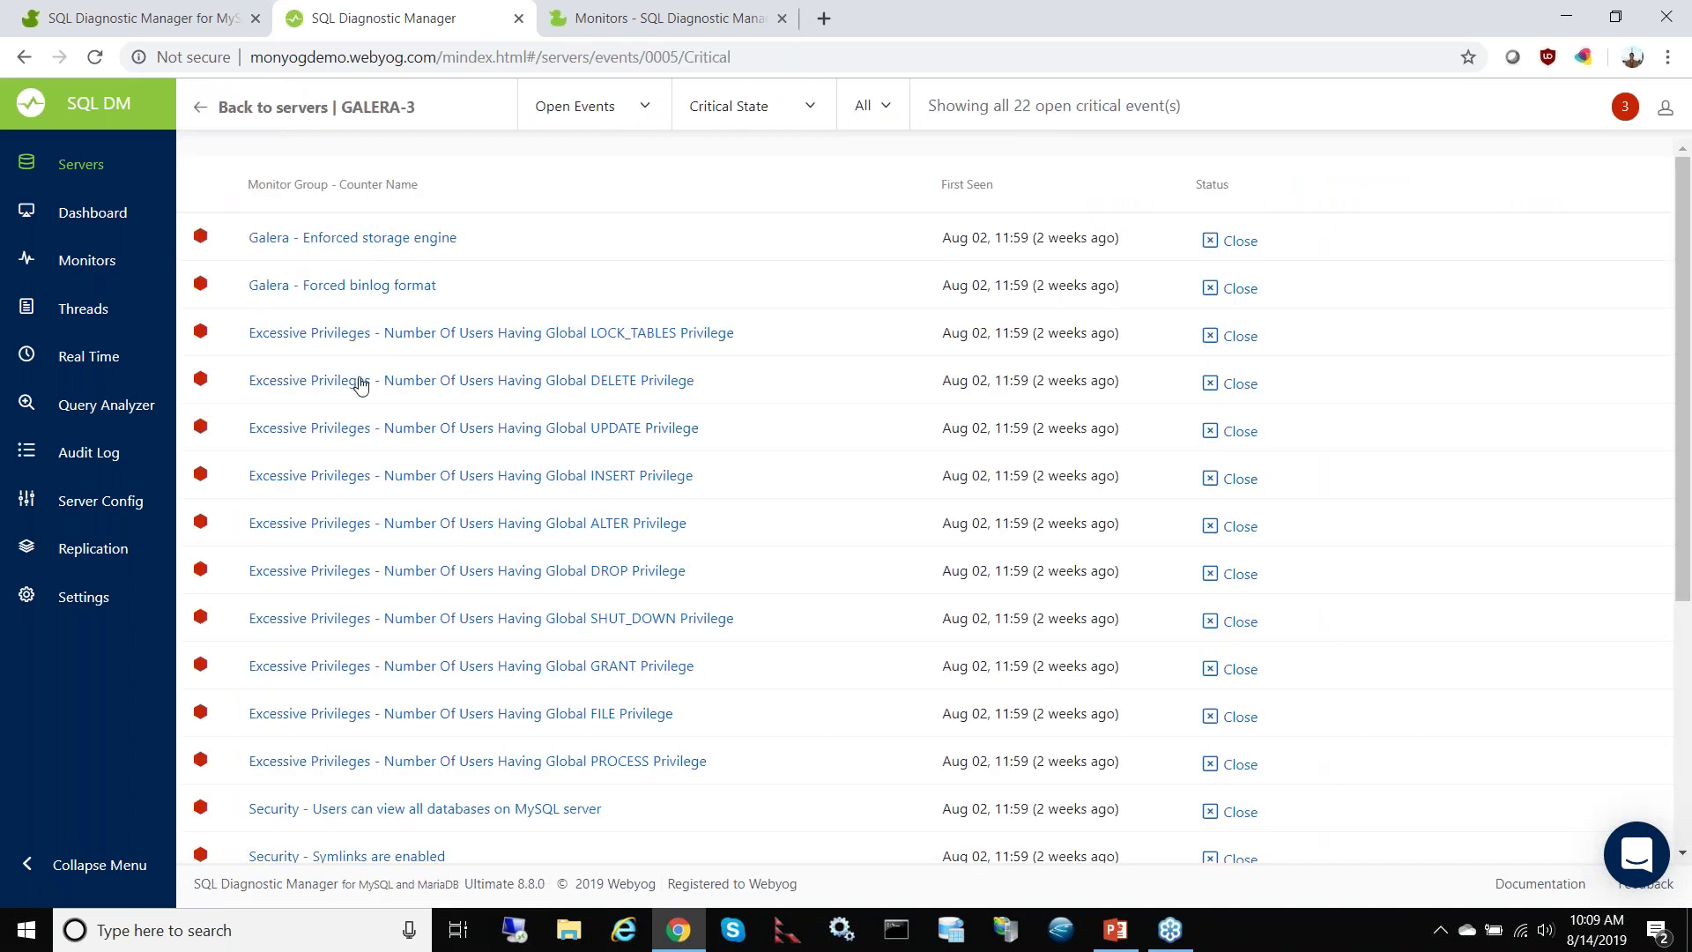
scroll(414, 617, "down", 3)
scroll(396, 766, "down", 1)
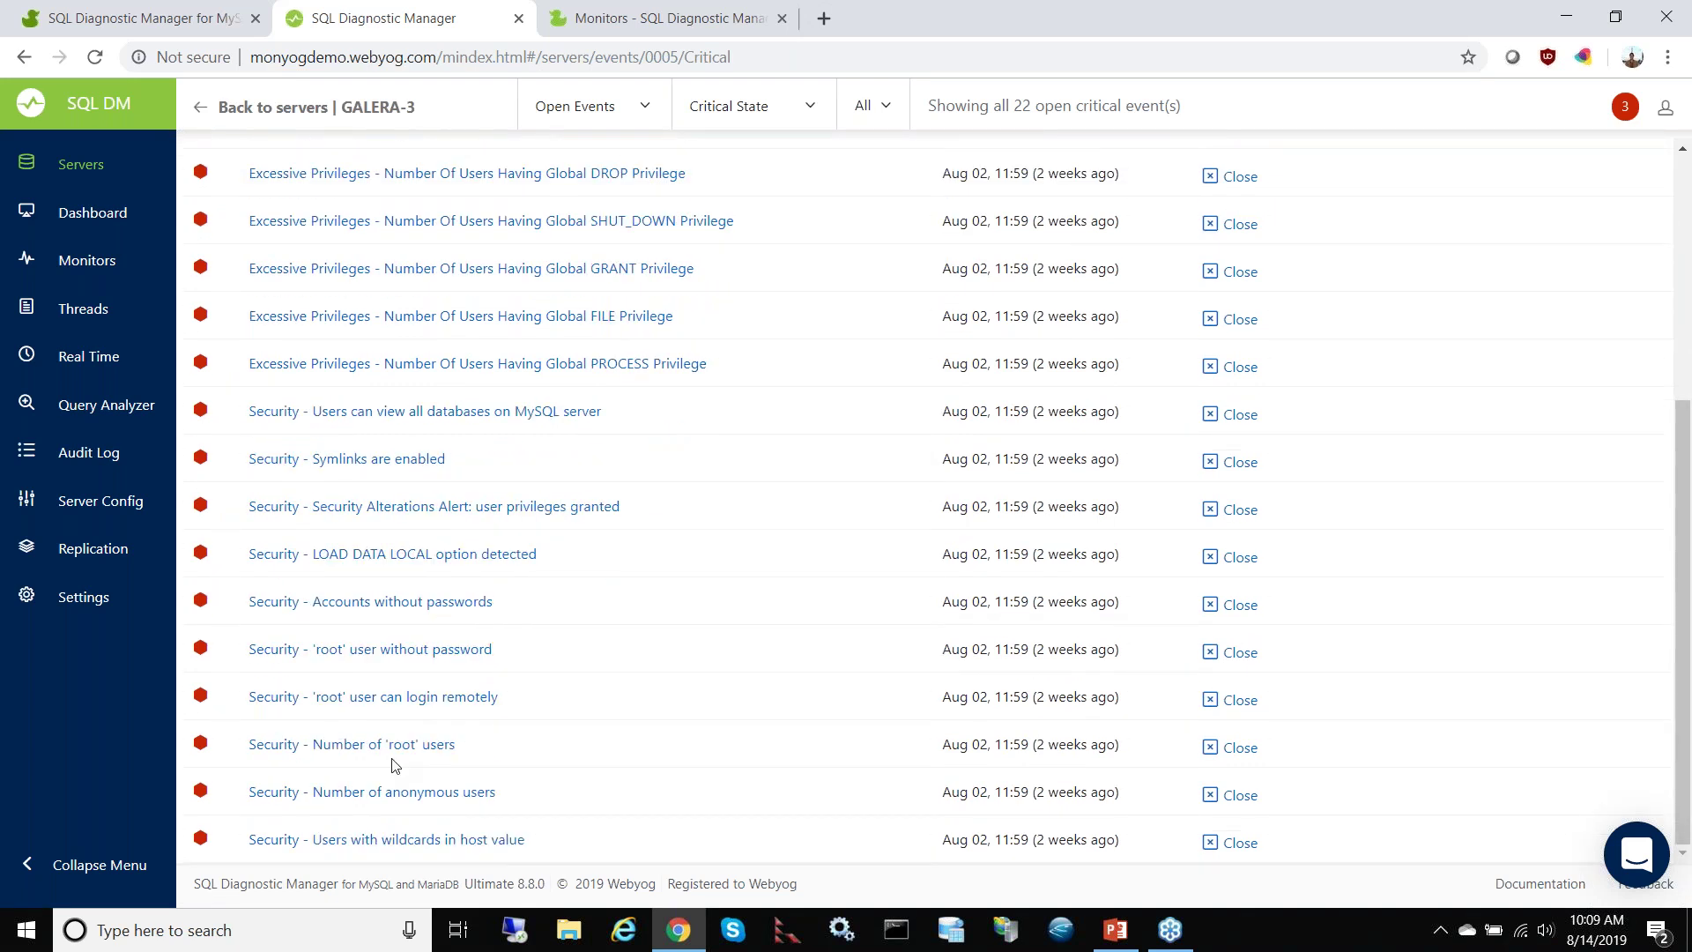
scroll(414, 749, "up", 4)
left_click_drag(231, 107, 419, 107)
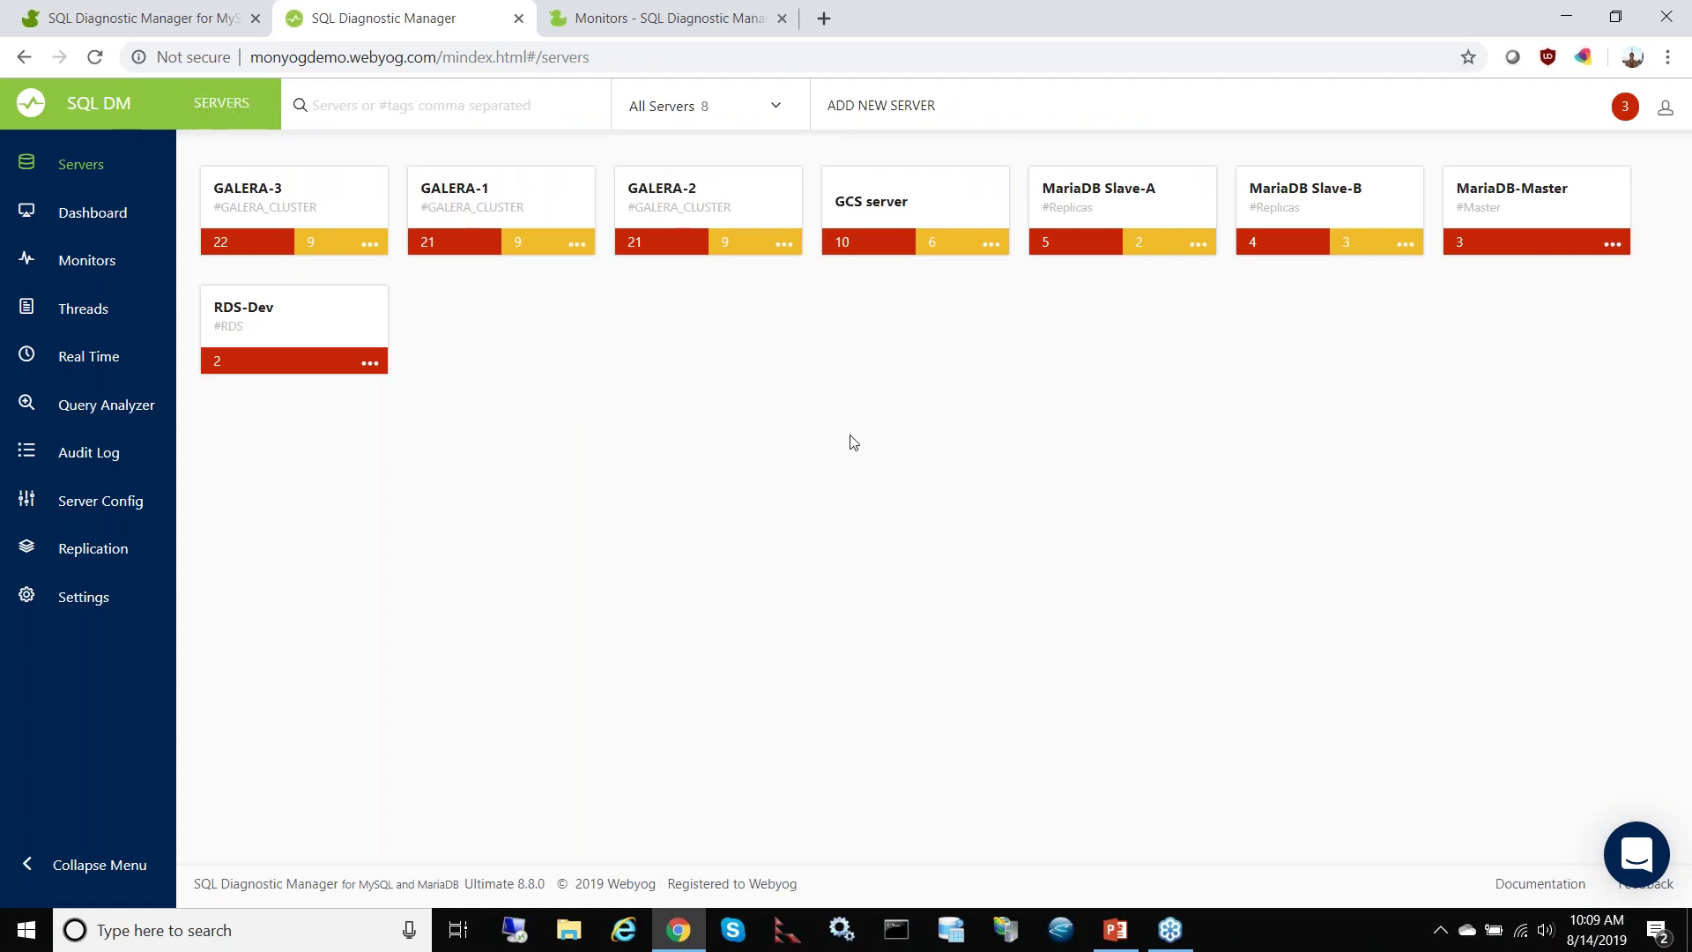
Step: Open the form for adding a new server and examine its connection types, tags and advanced settings
left_click(888, 109)
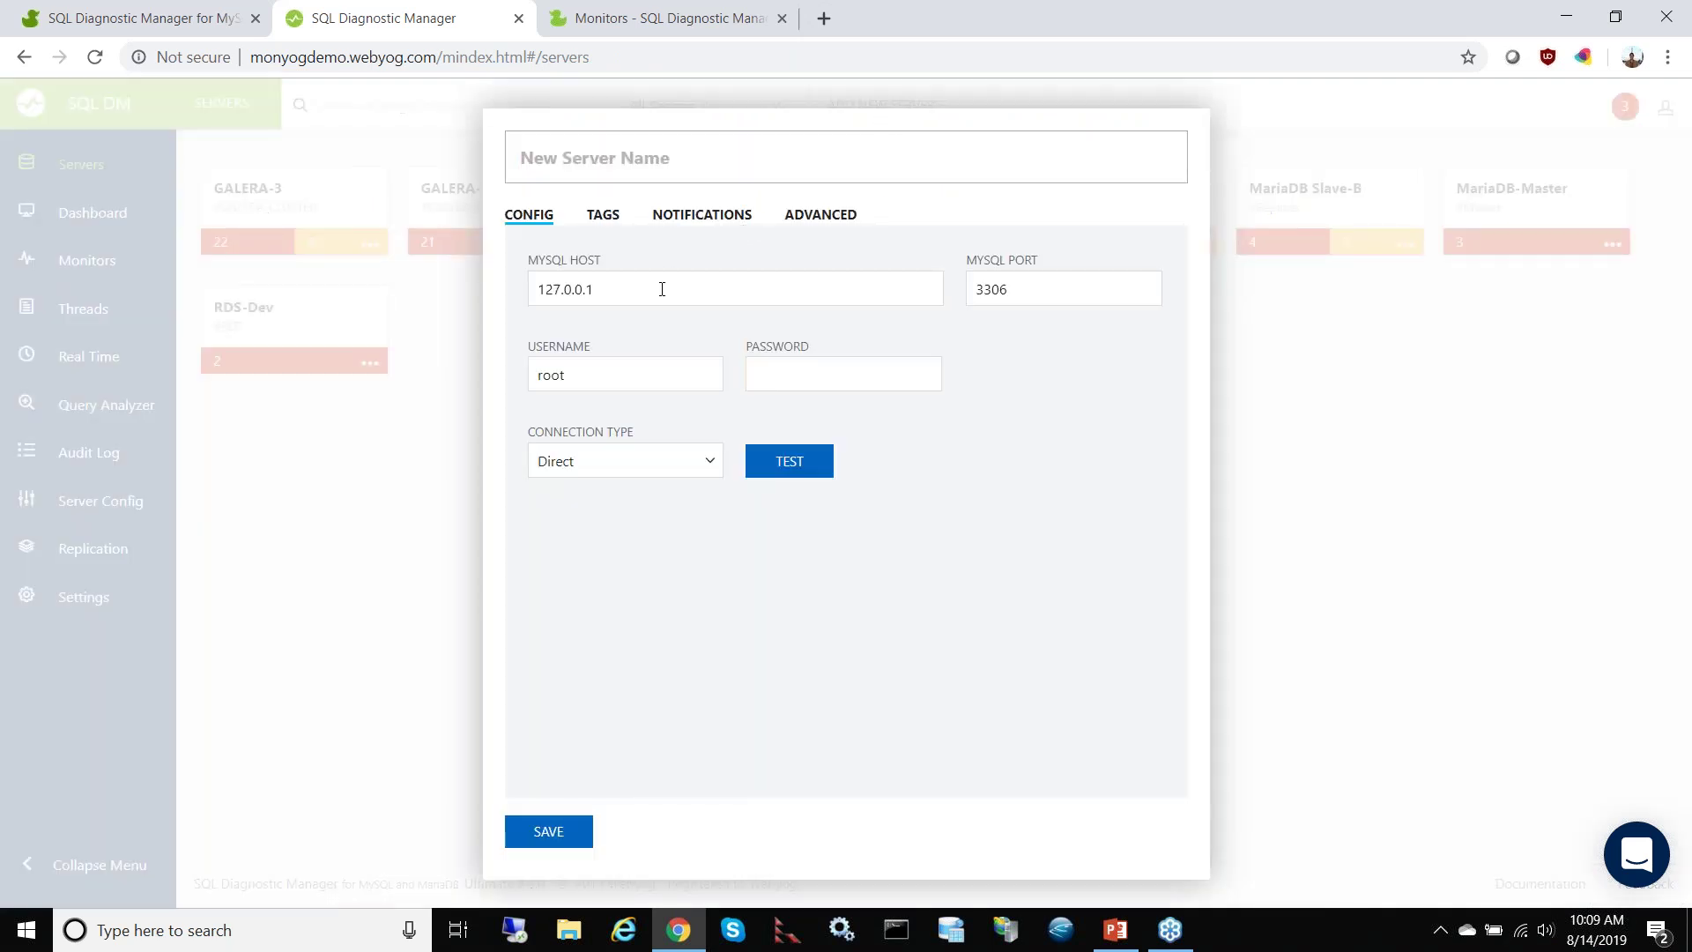
left_click(1087, 287)
left_click(707, 472)
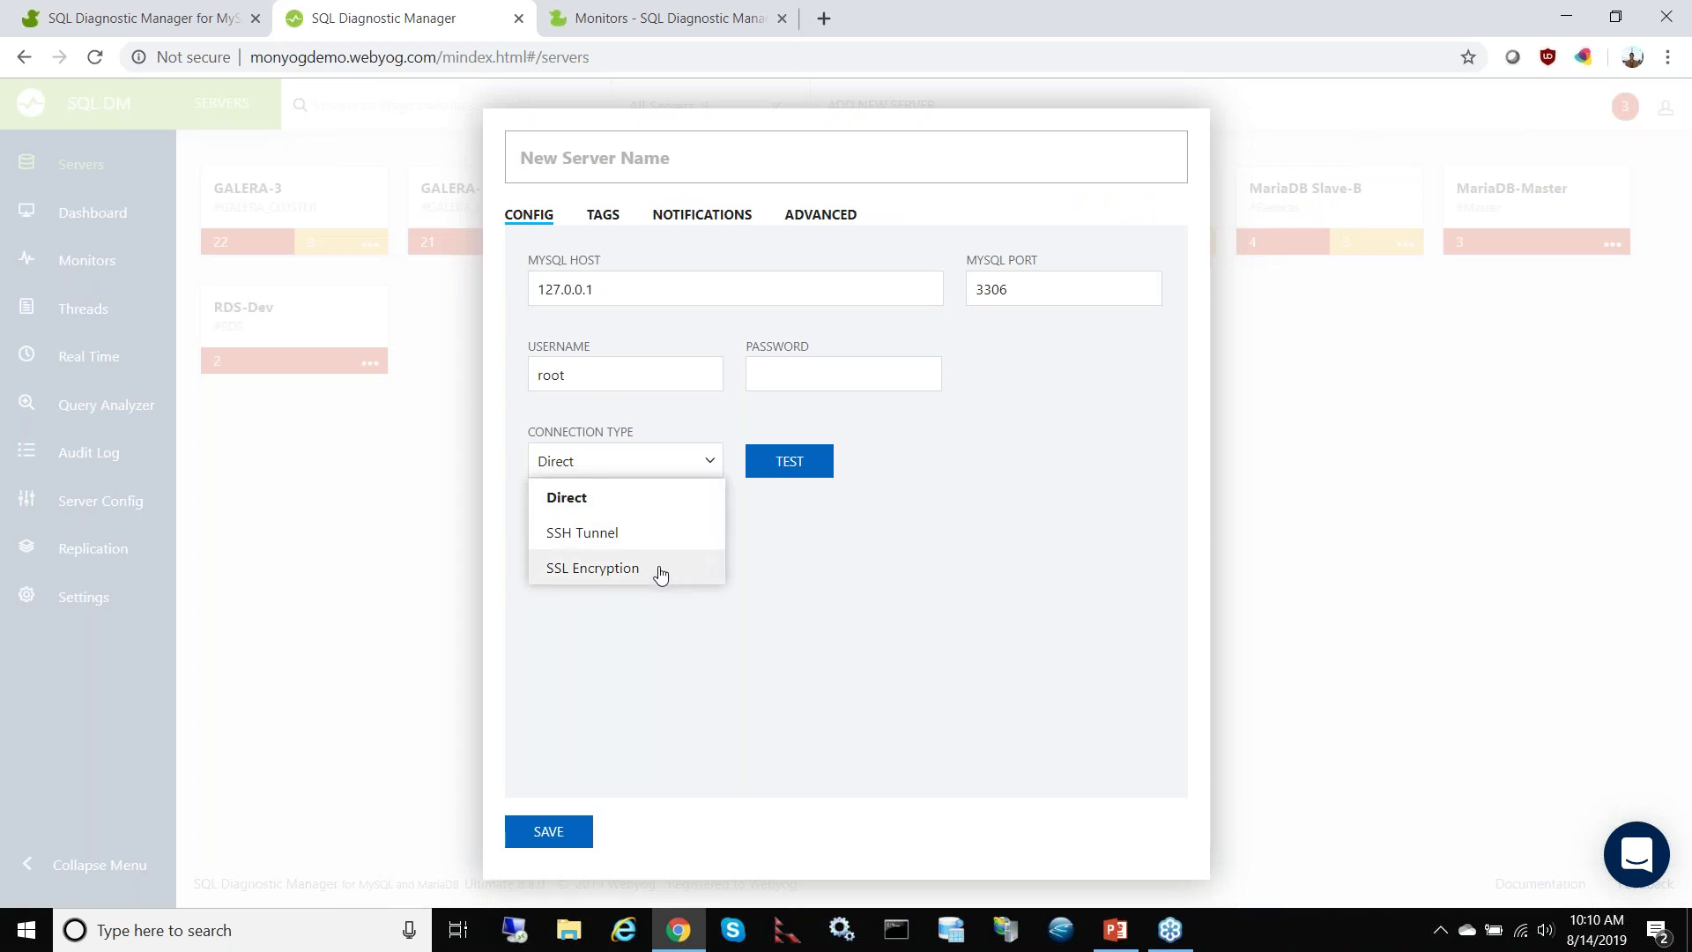
left_click(1018, 499)
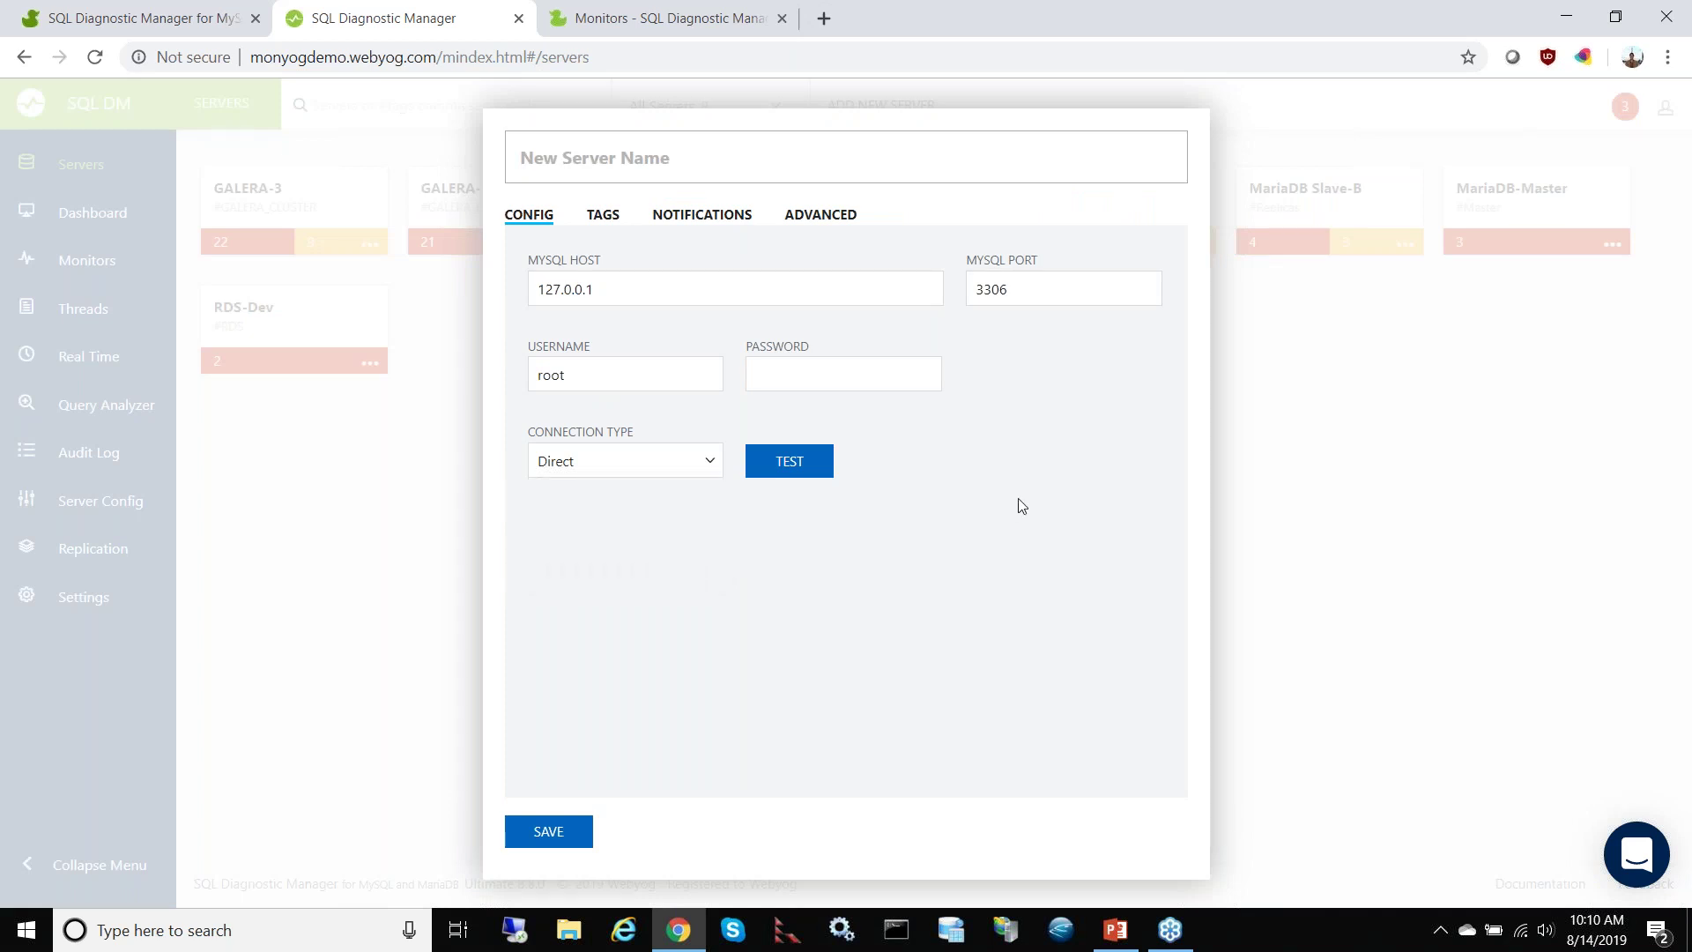
left_click(613, 217)
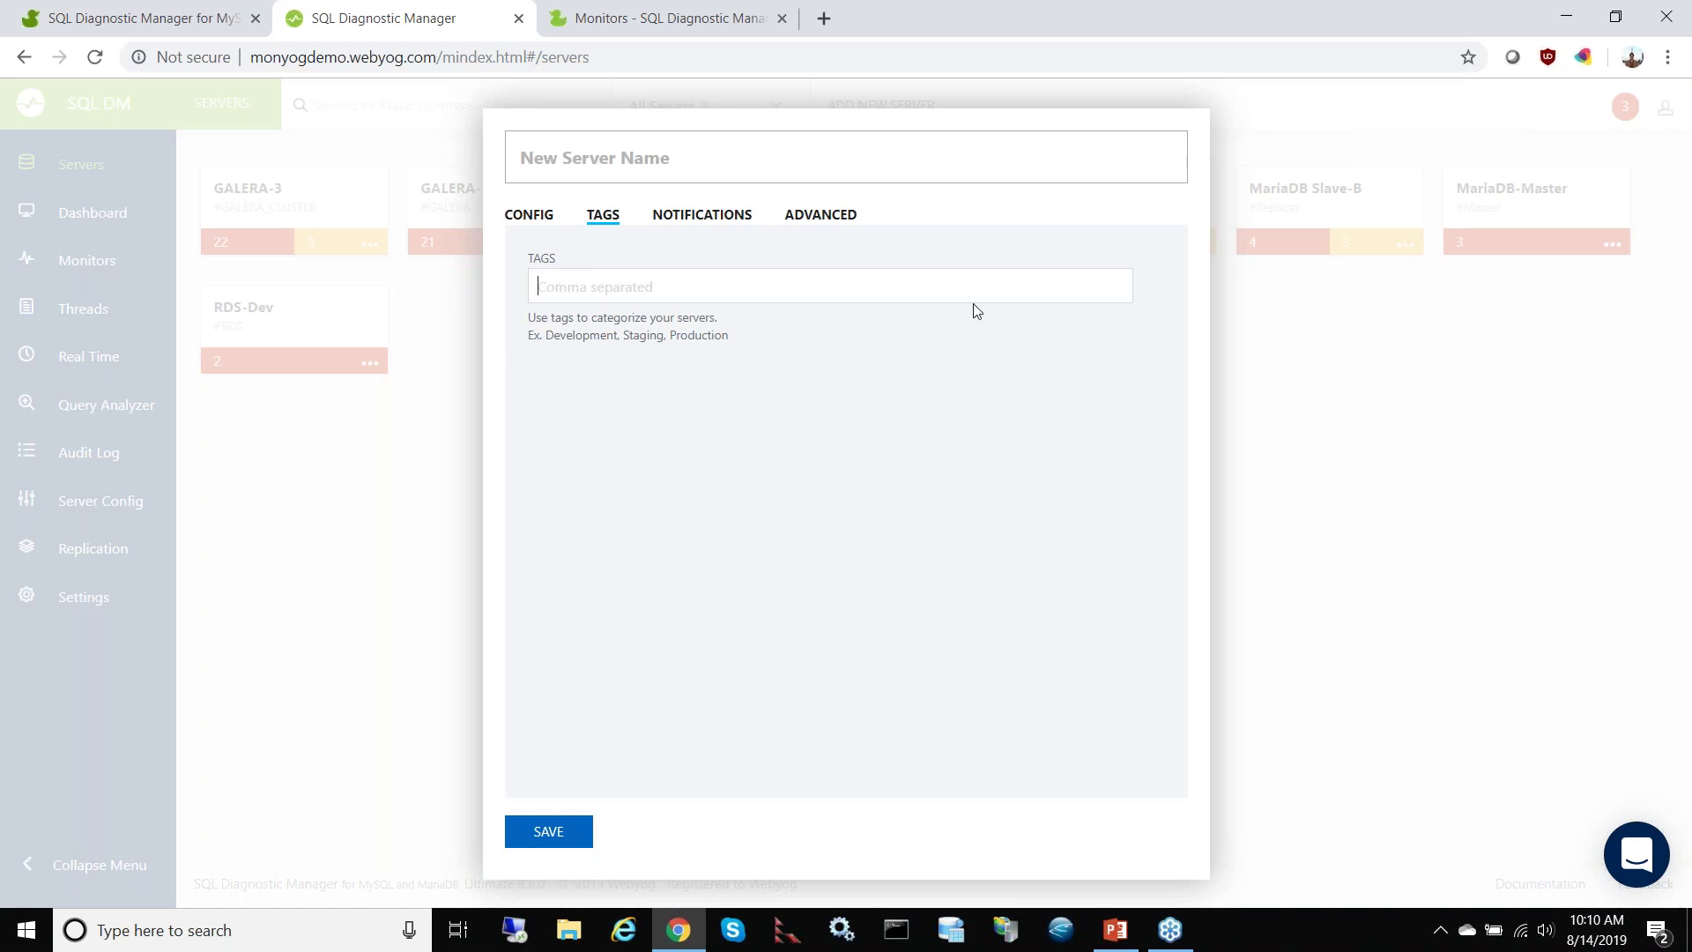
left_click(808, 220)
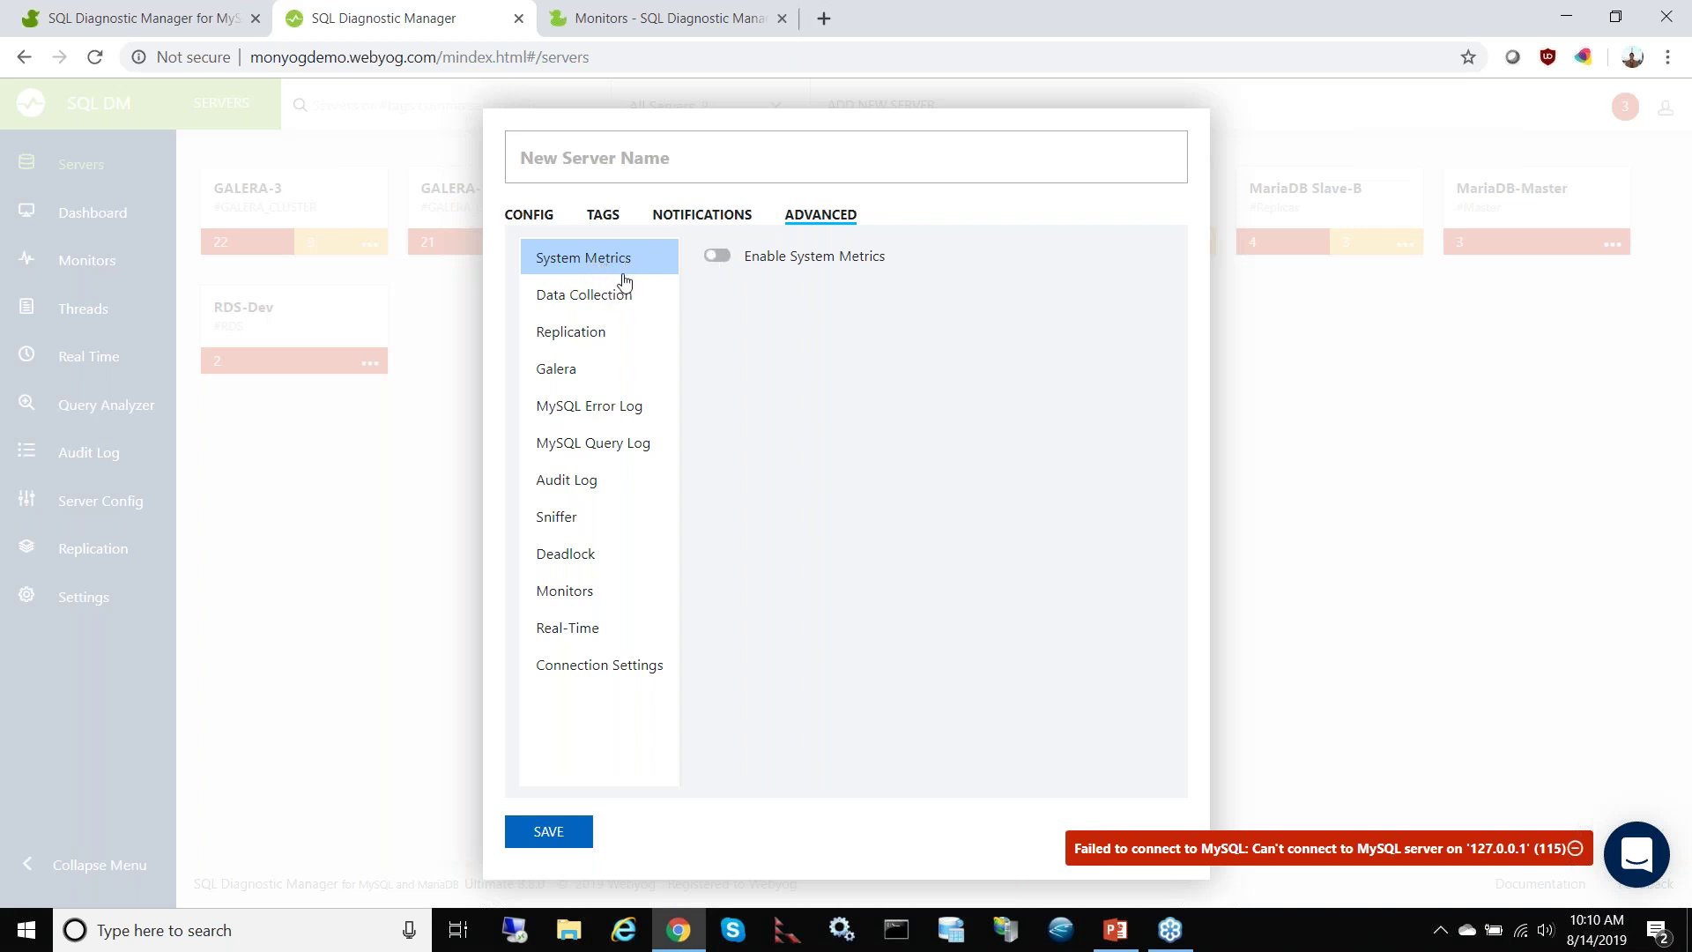
Step: Review the new server form's MySQL error log, query log, connection and tag settings, and leave it without saving
left_click(592, 412)
left_click(606, 443)
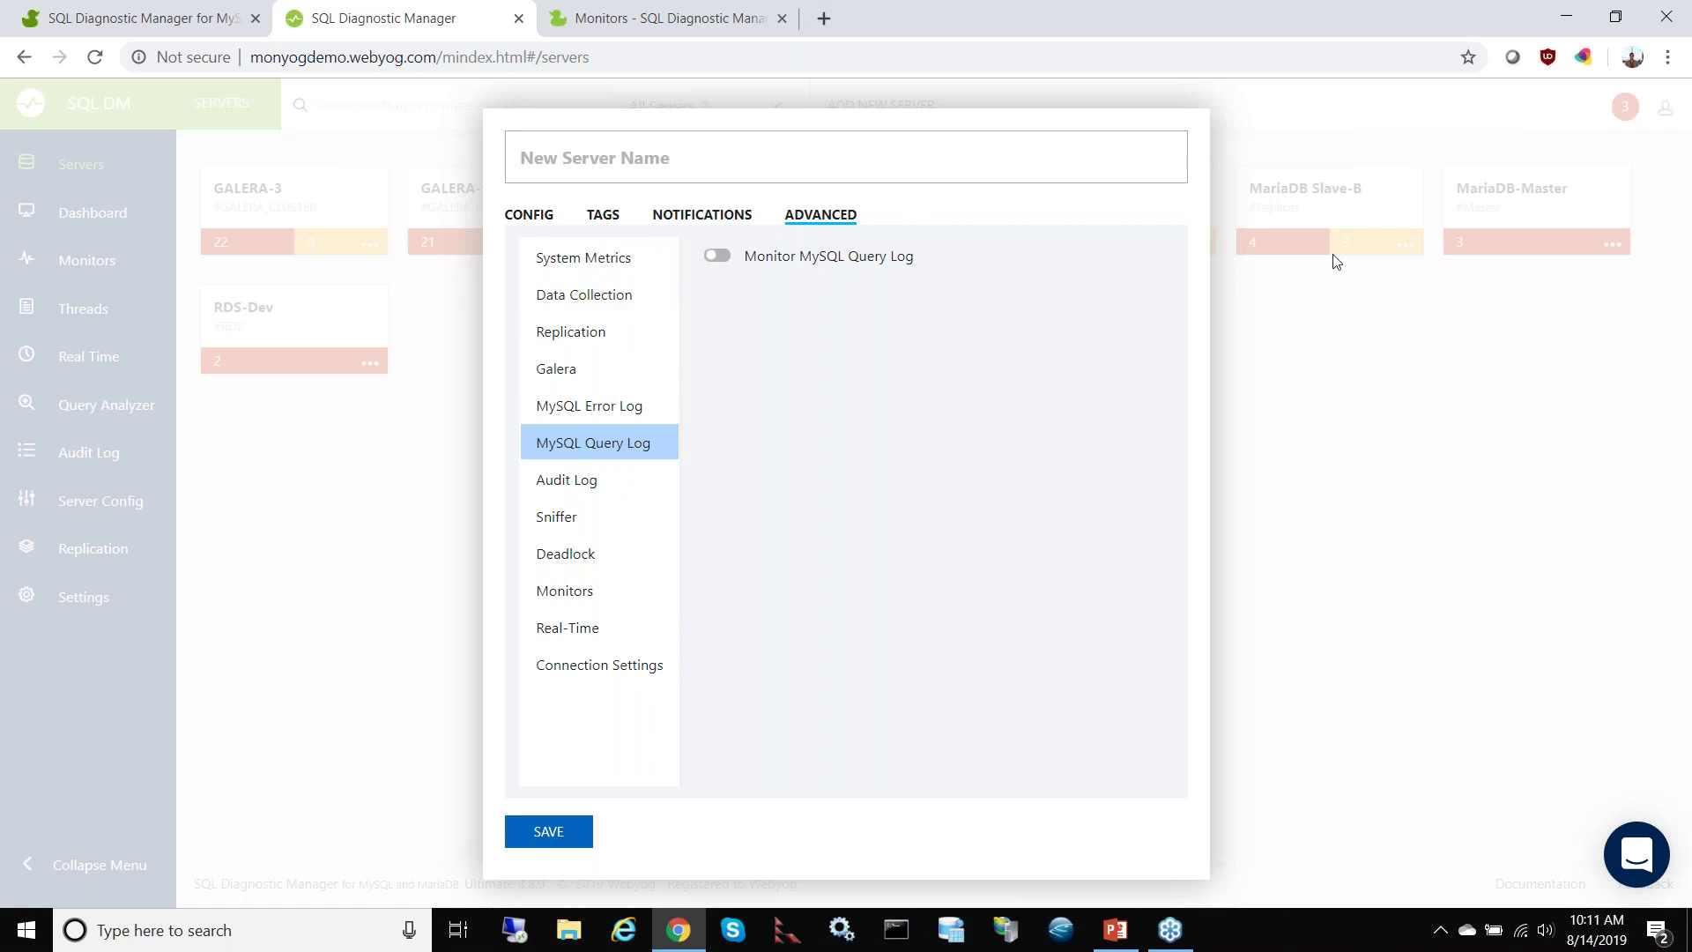
left_click(526, 218)
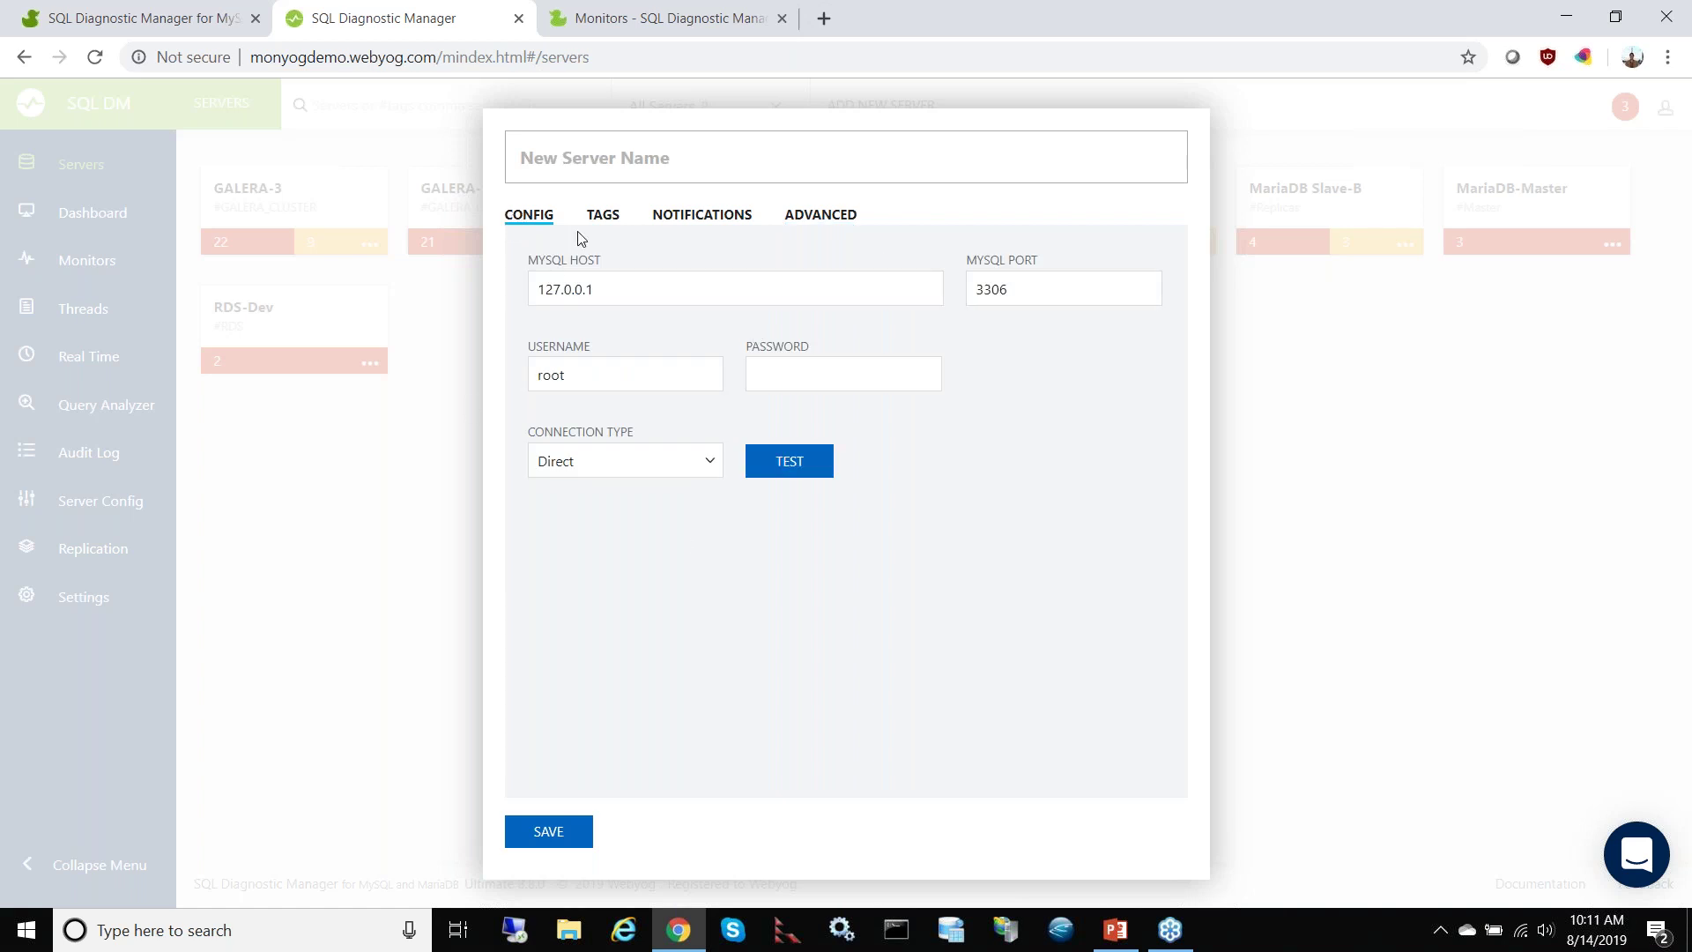
left_click(603, 216)
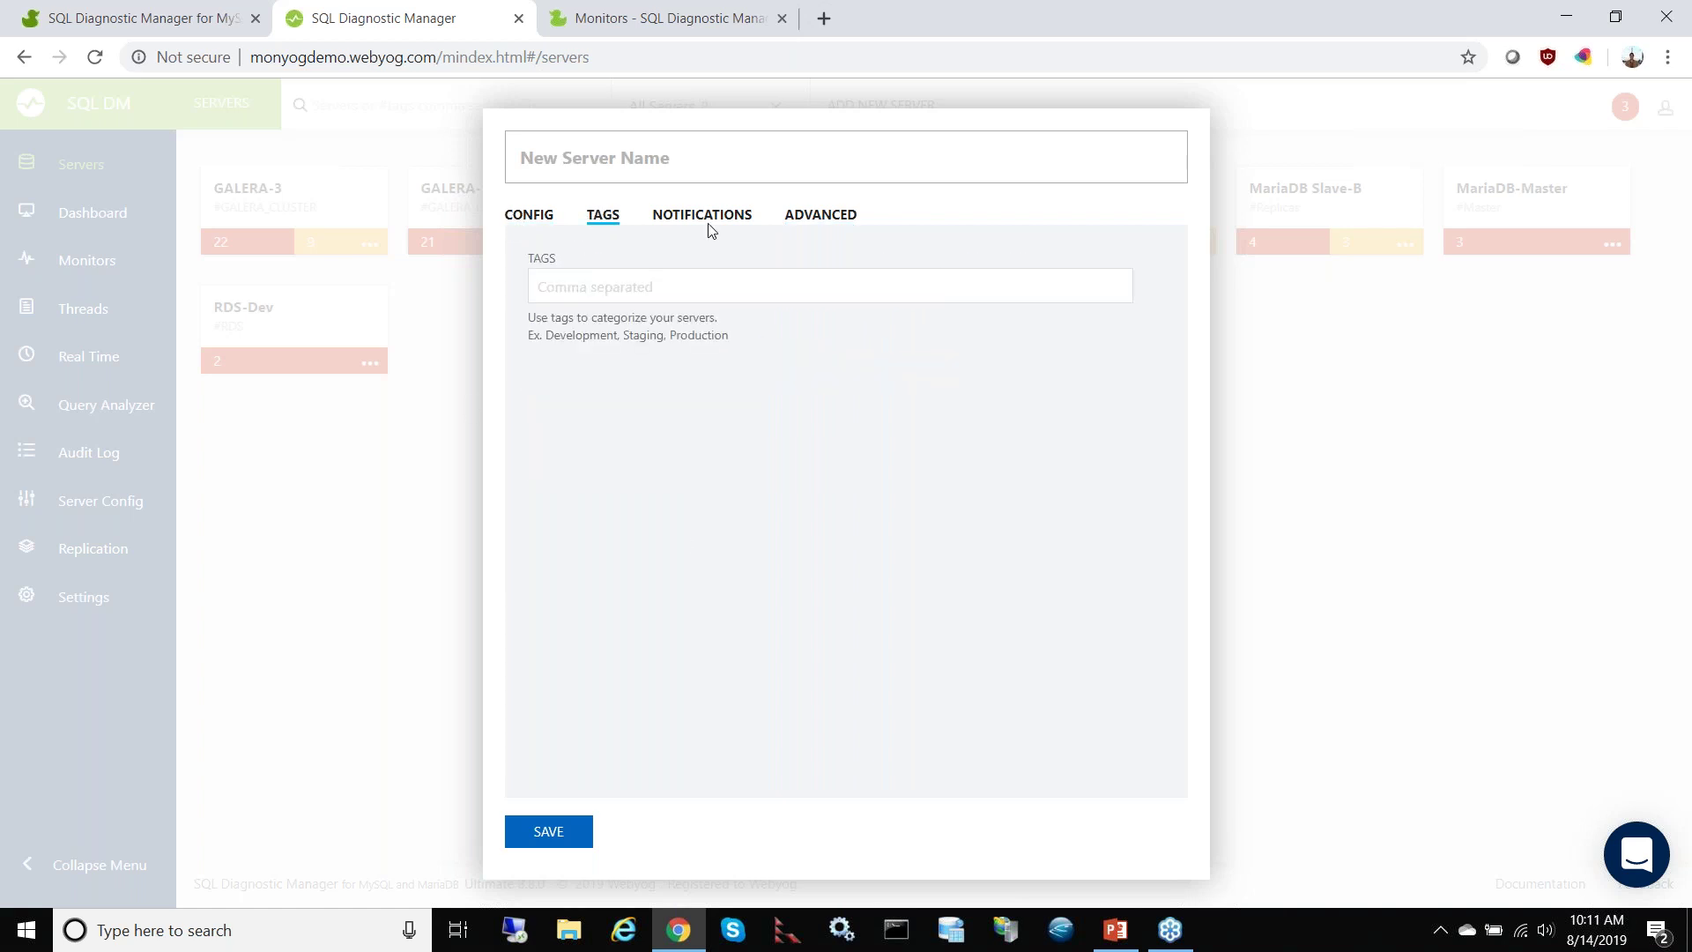
left_click(816, 220)
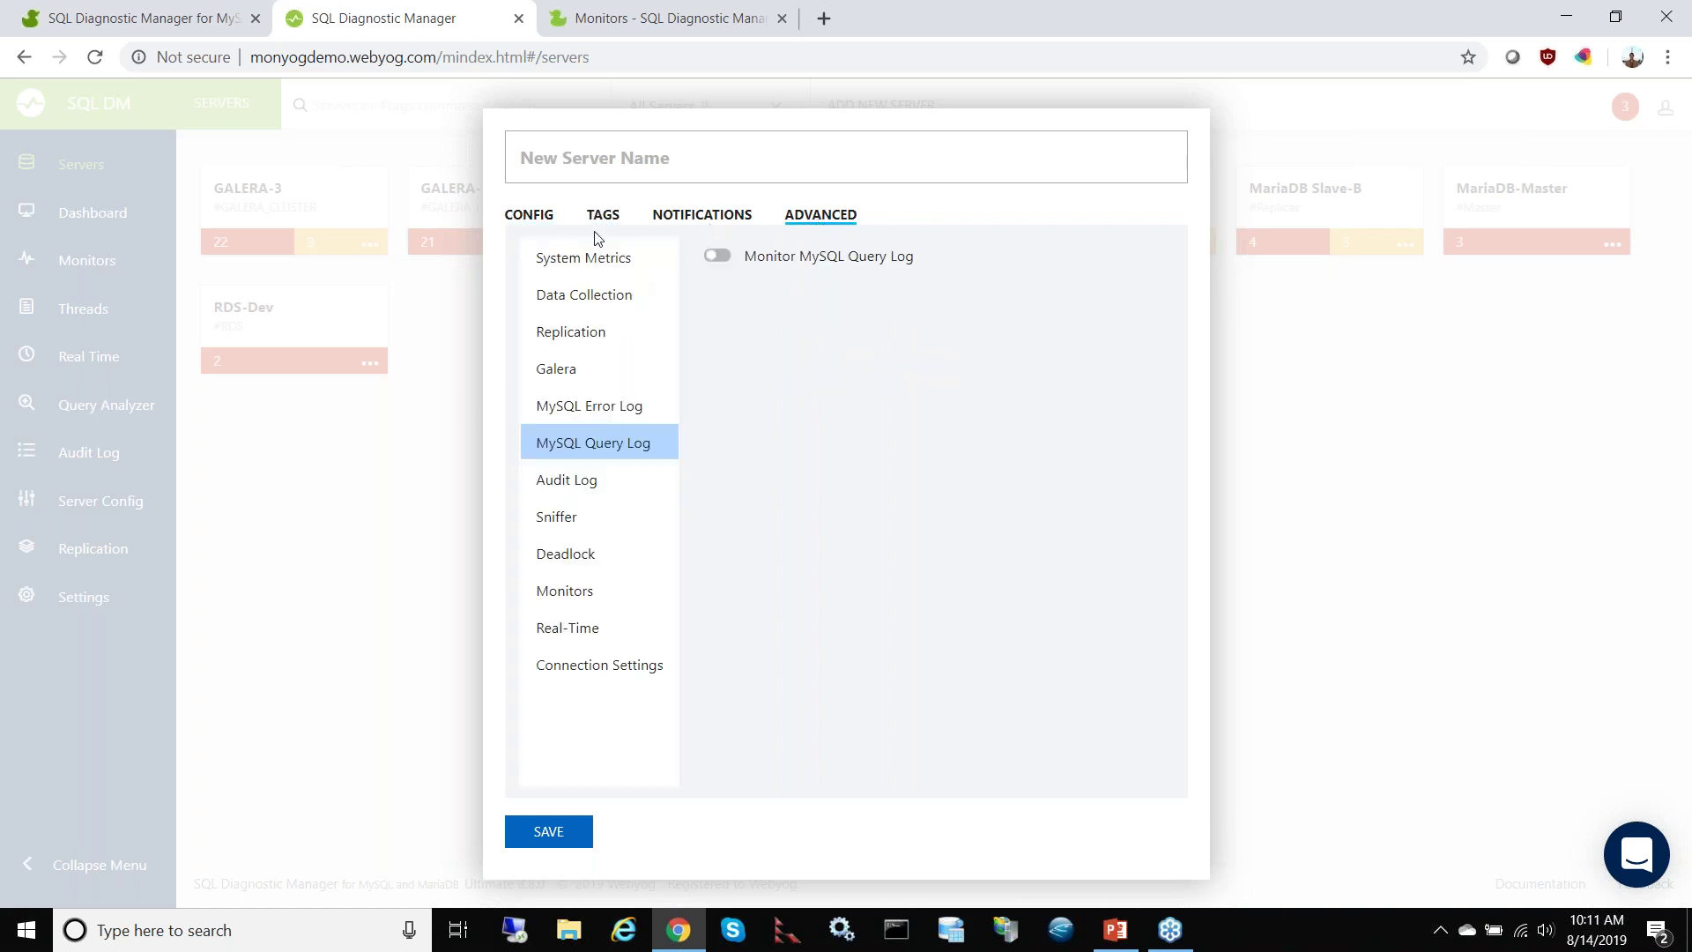
left_click(1360, 381)
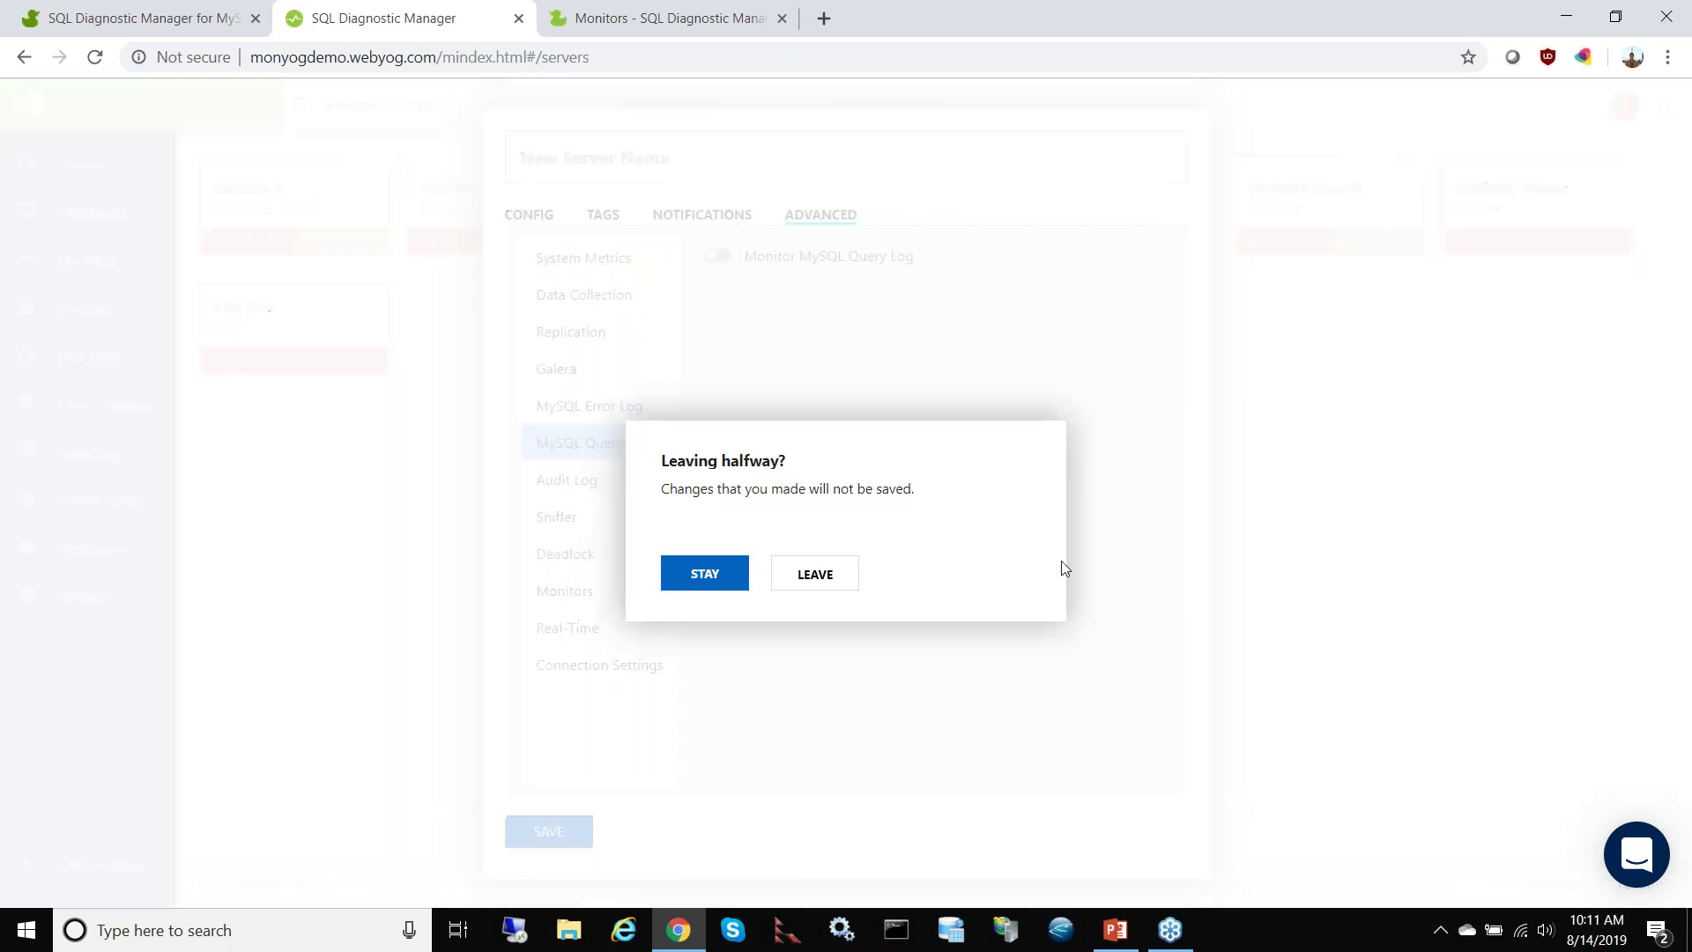
left_click(804, 577)
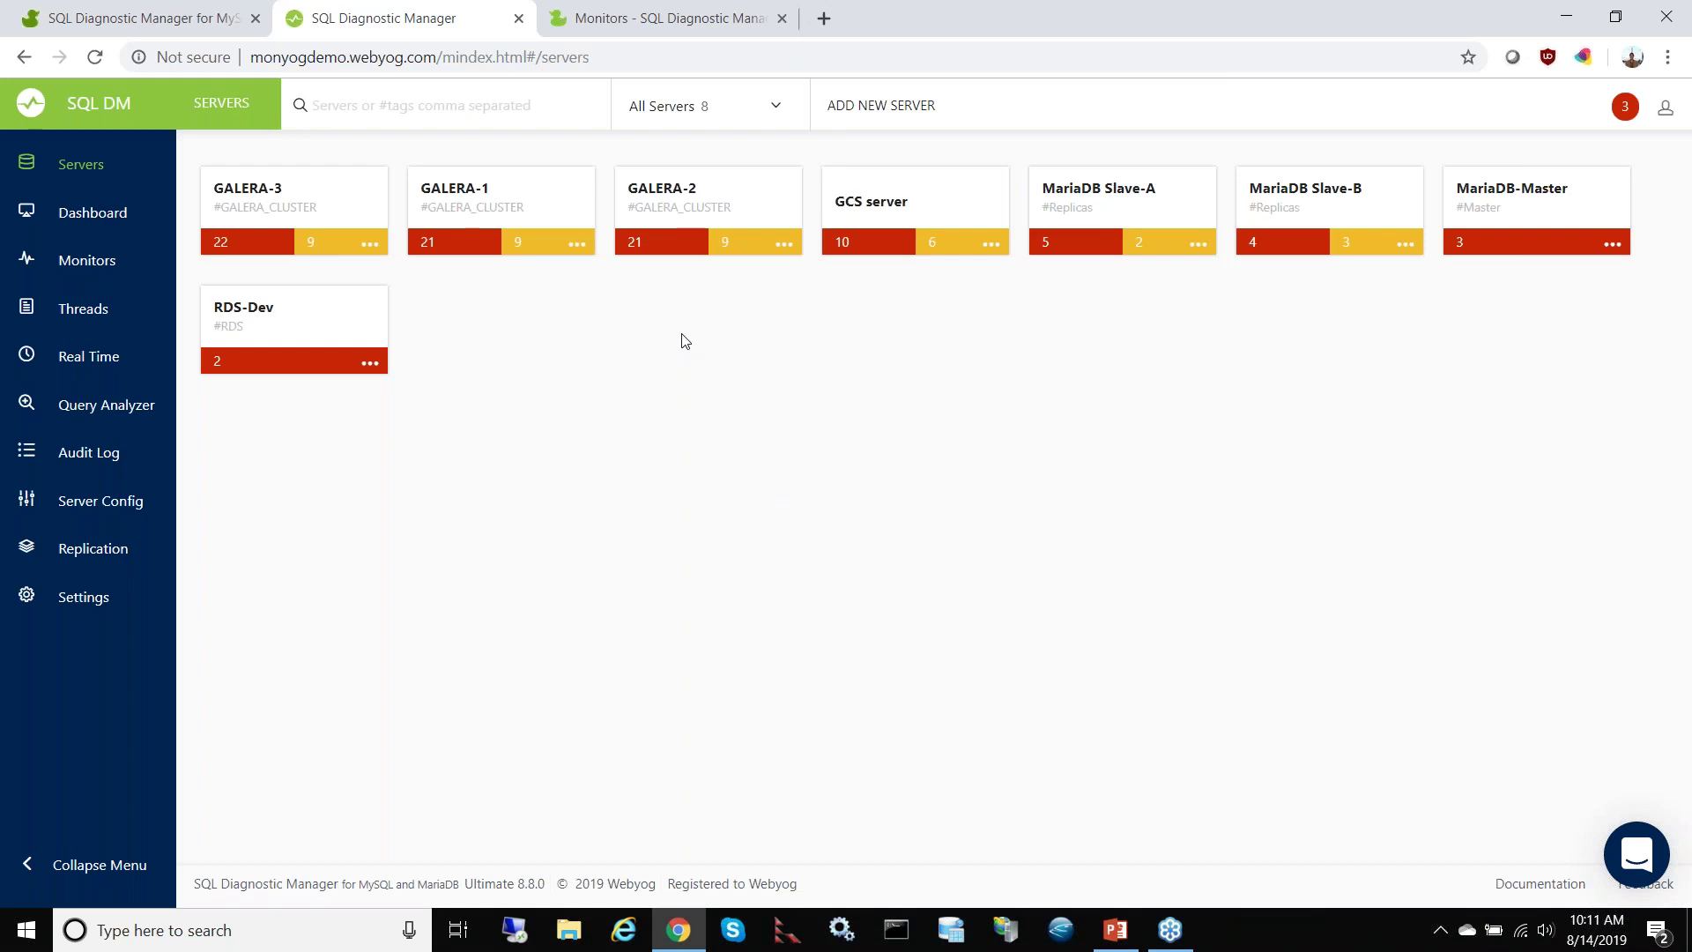
Step: Open the overview page and browse the #RDS and #GALERA_CLUSTER tags in the server selection for the top 10 queries
left_click(95, 105)
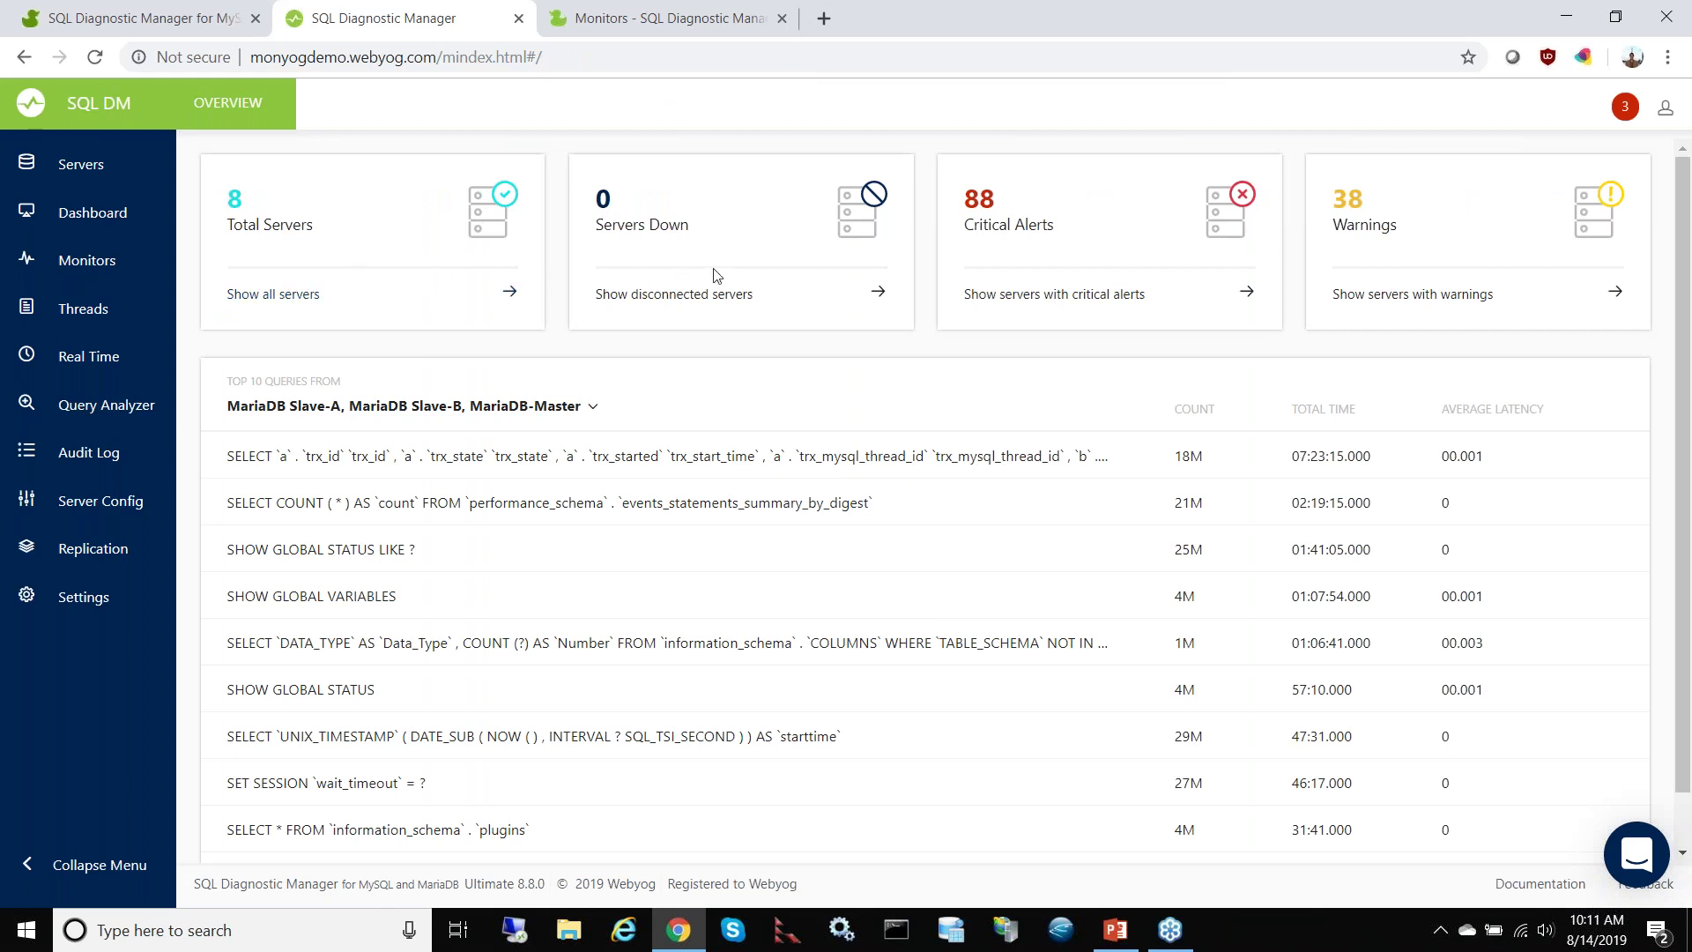
left_click(532, 408)
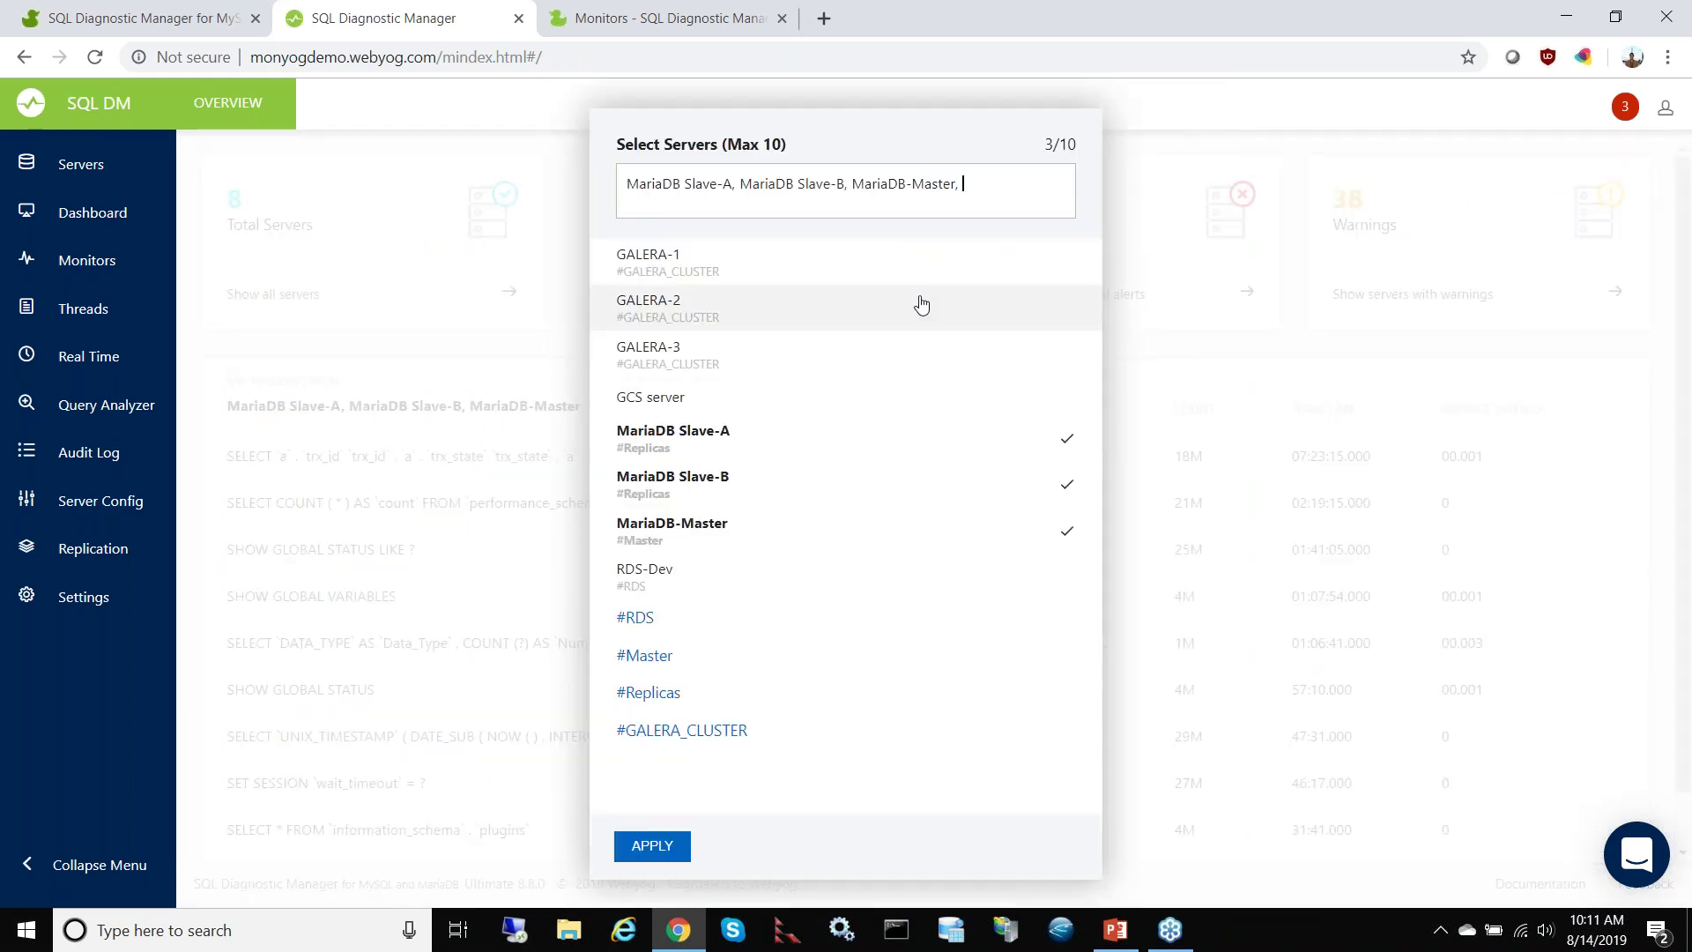
left_click(669, 627)
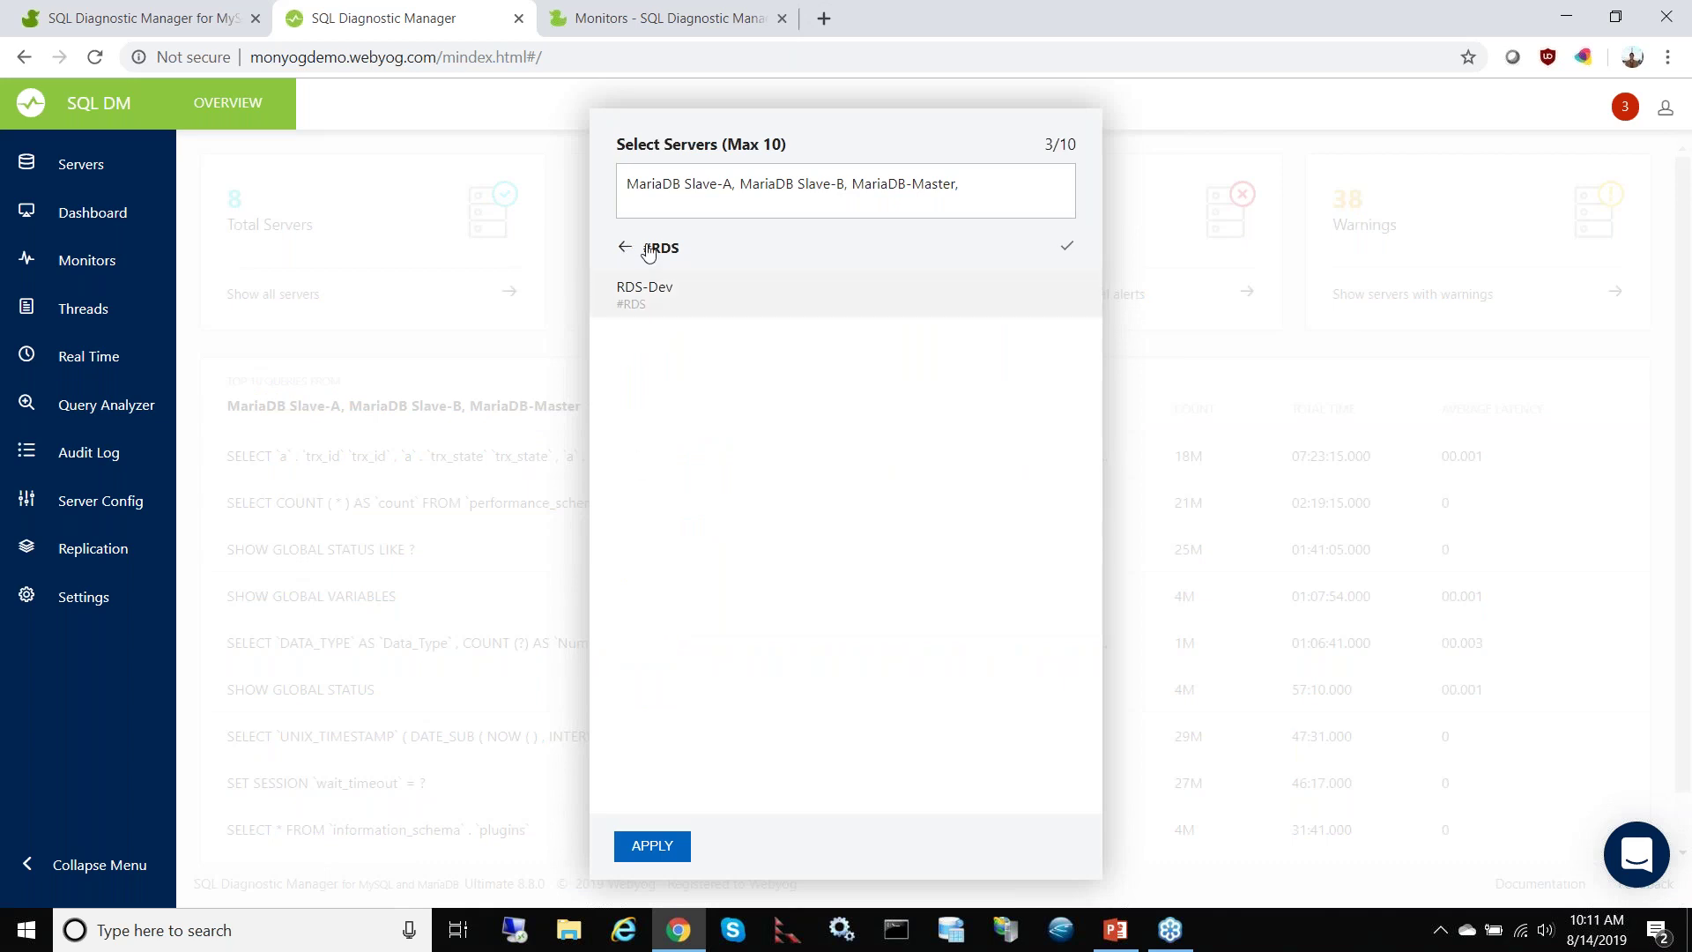
left_click(648, 252)
left_click(705, 730)
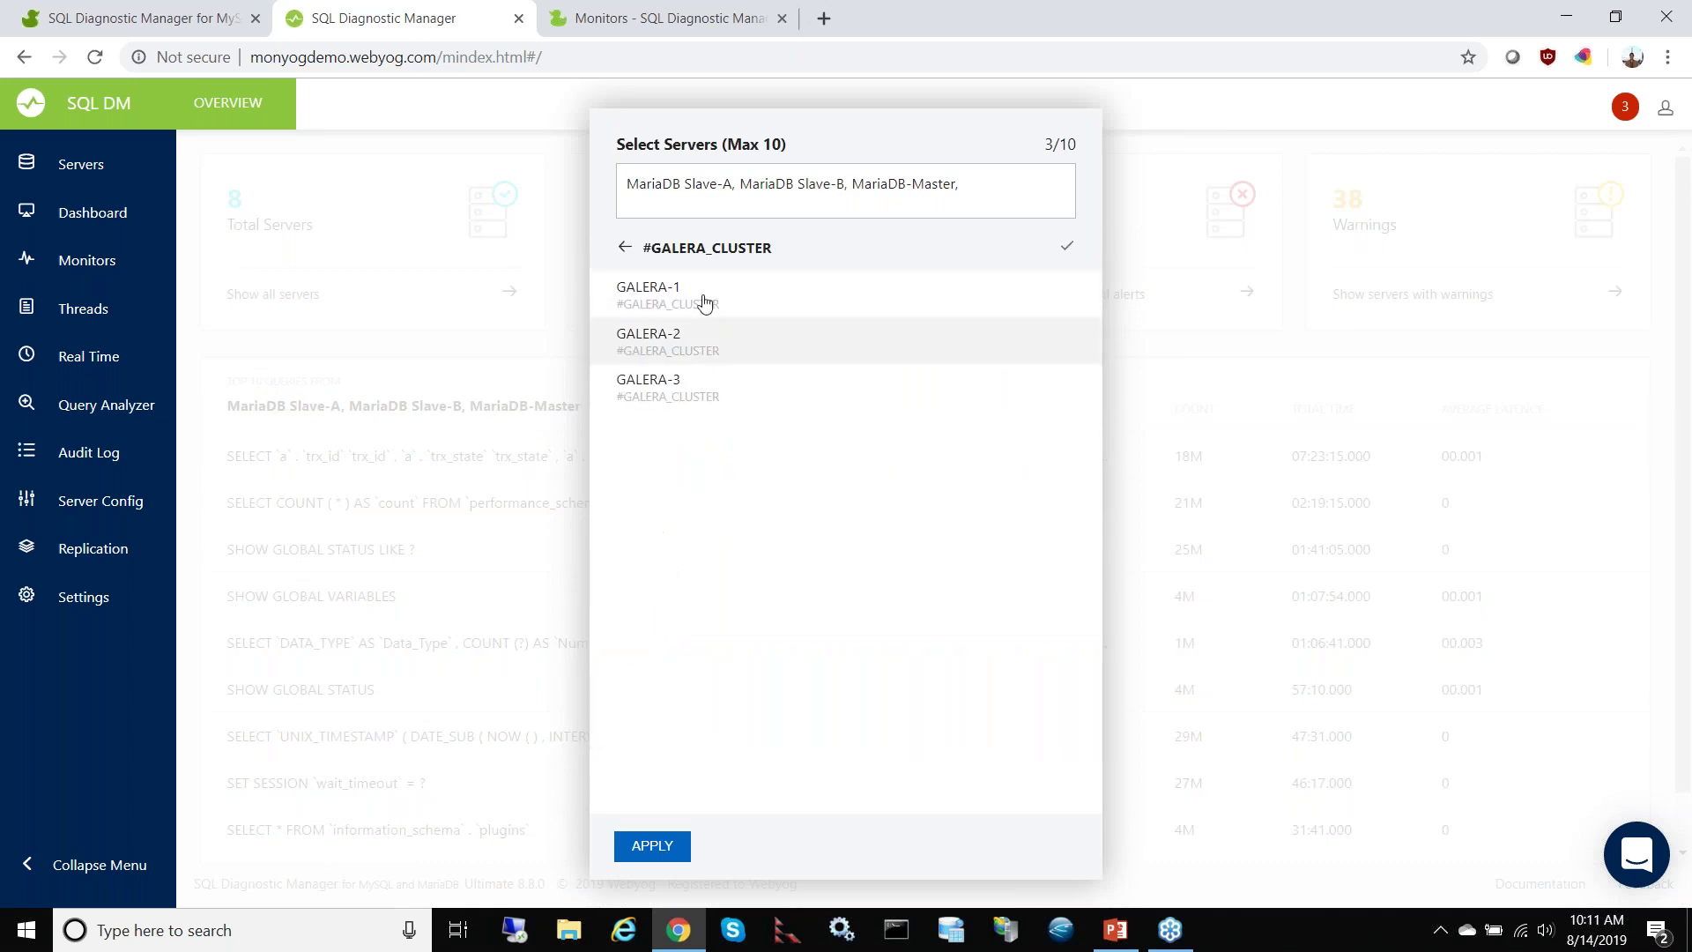
left_click(705, 254)
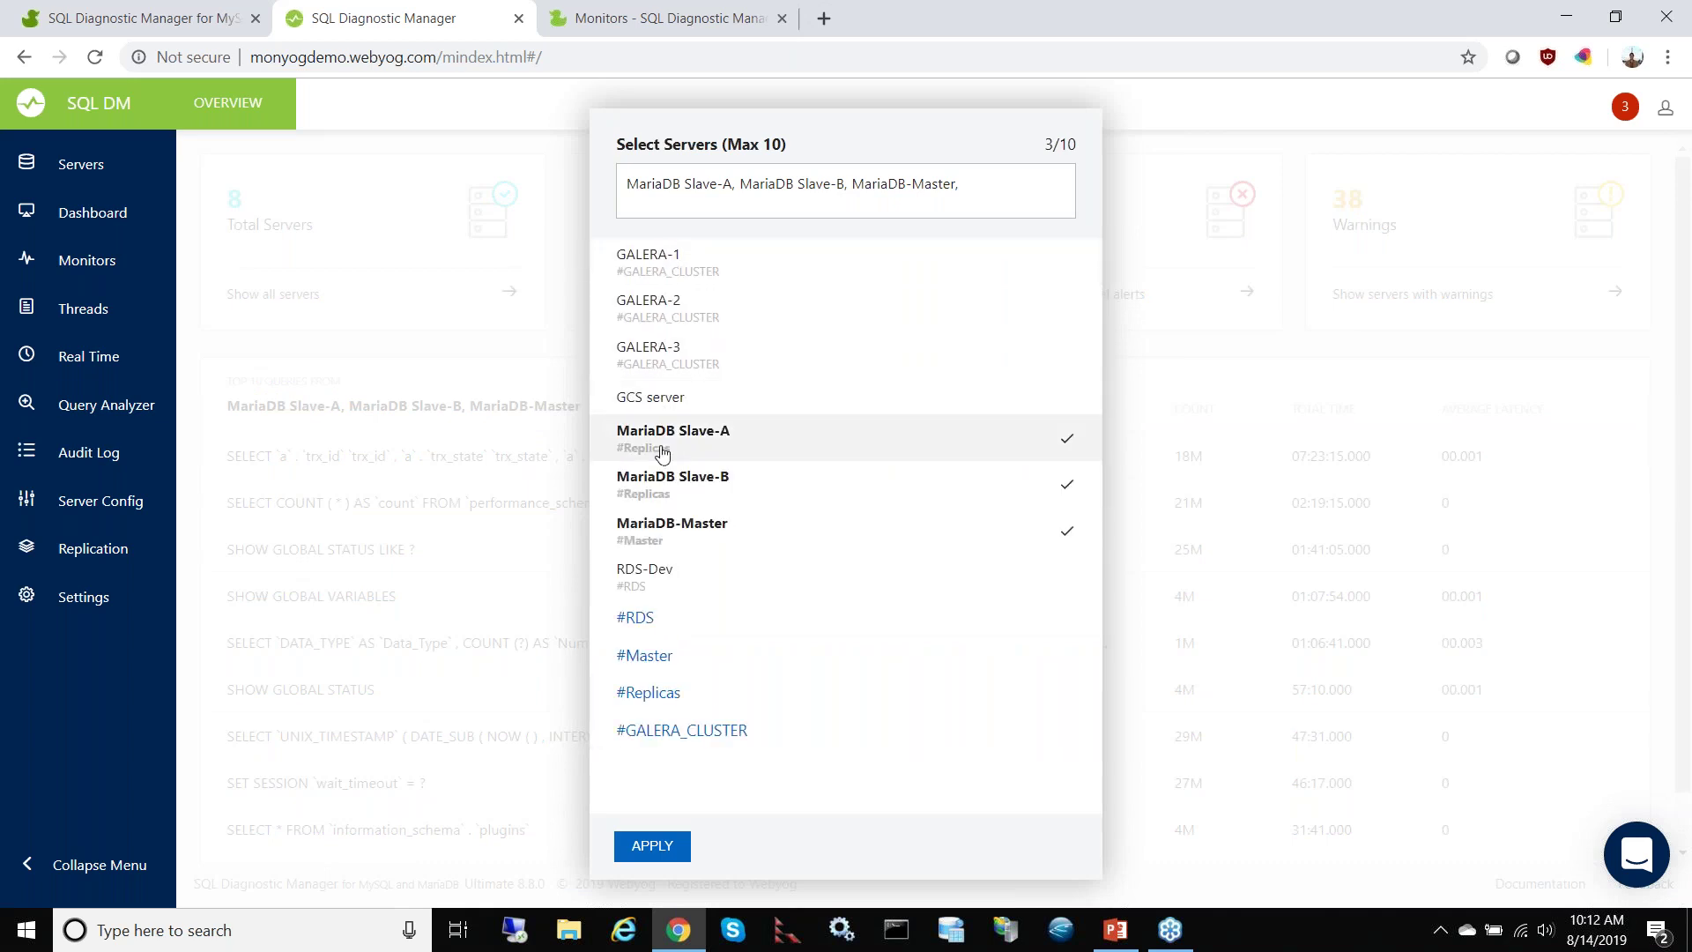
Step: Try adding GCS server and GALERA-3 to the top 10 queries selection, deselect both and apply the selection
left_click(670, 399)
left_click(672, 361)
left_click(671, 361)
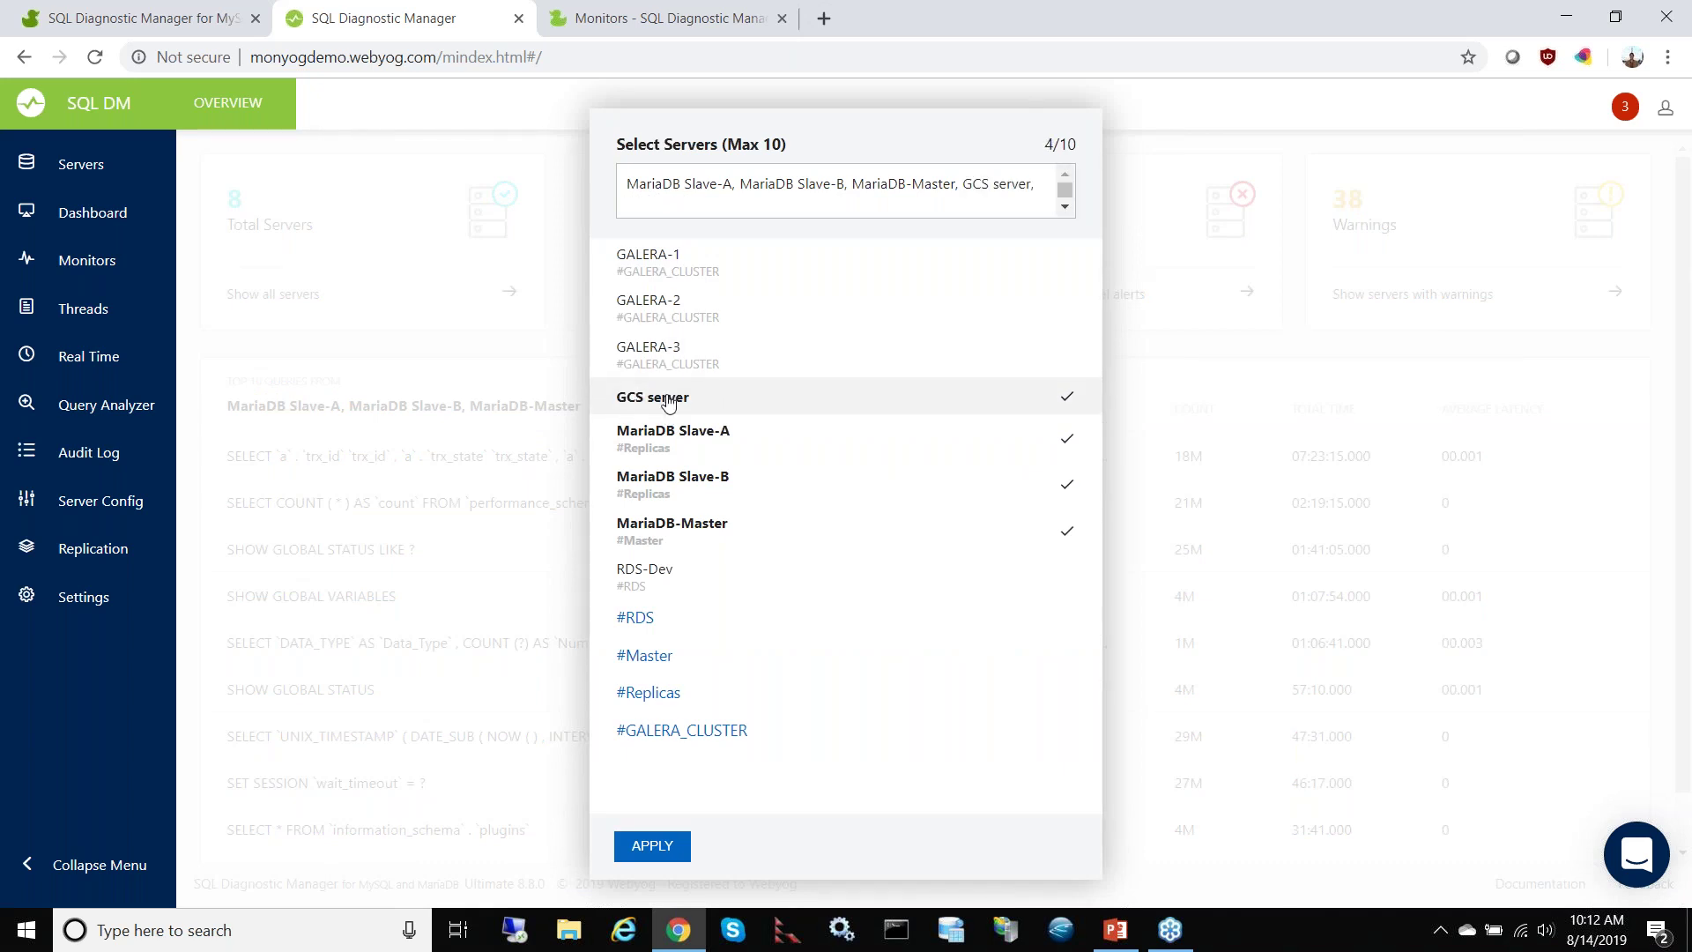
left_click(670, 398)
left_click(652, 848)
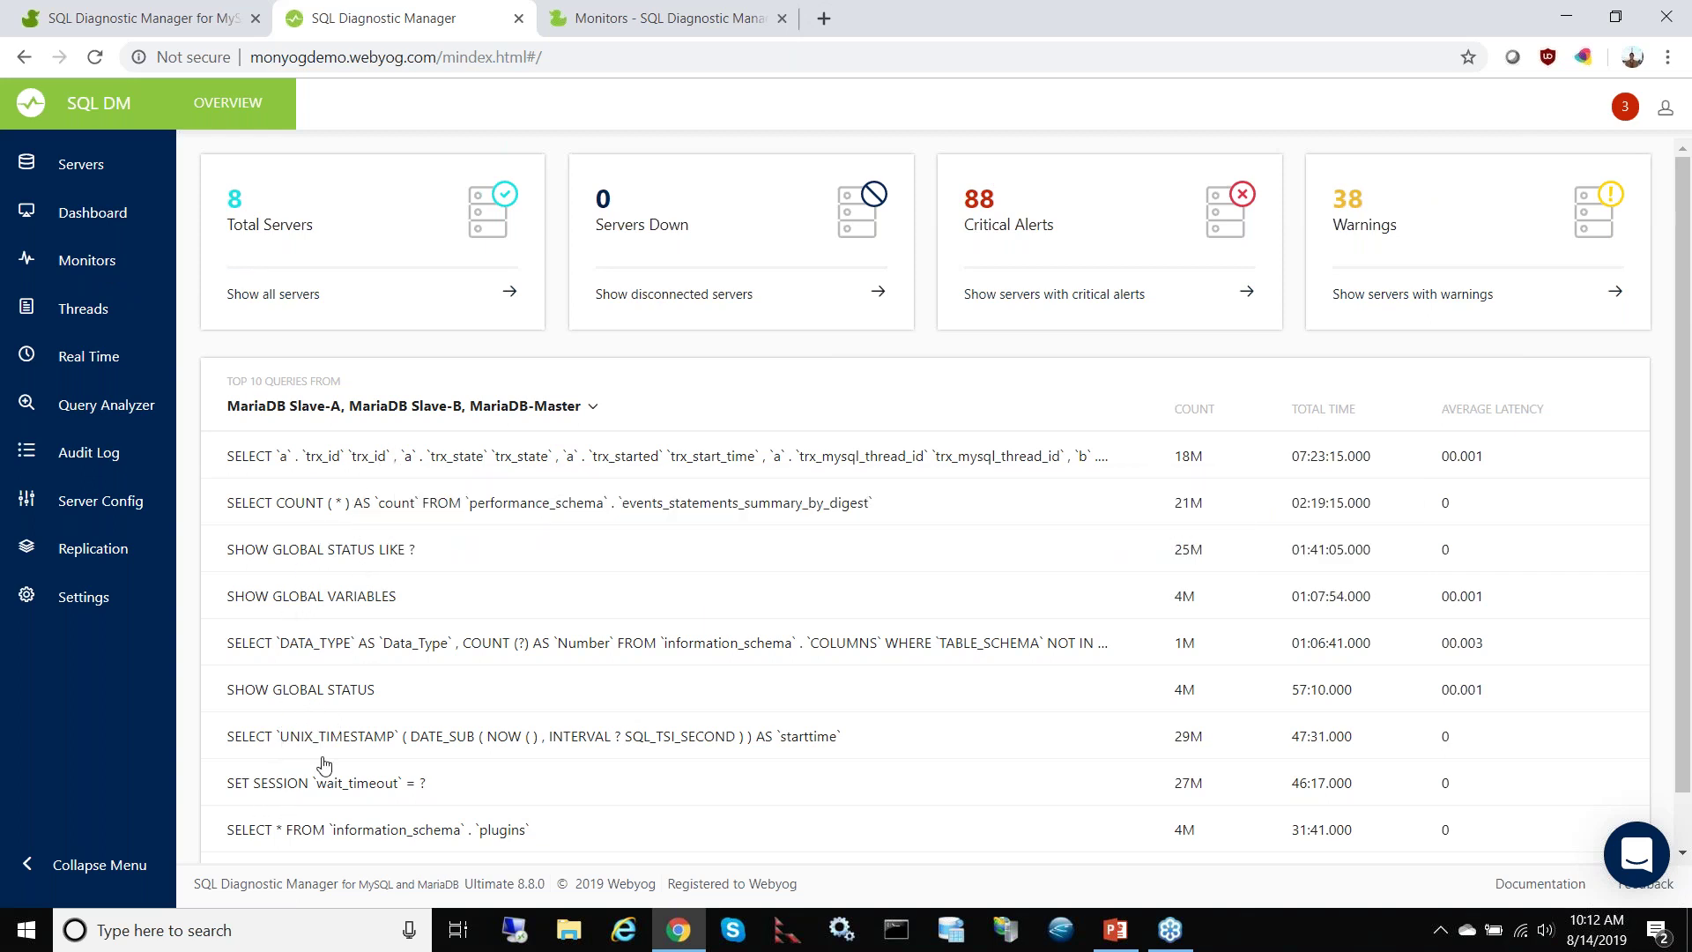
Step: Limit the top 10 queries to MariaDB-Master by deselecting MariaDB Slave-A and MariaDB Slave-B
left_click(535, 410)
left_click(641, 436)
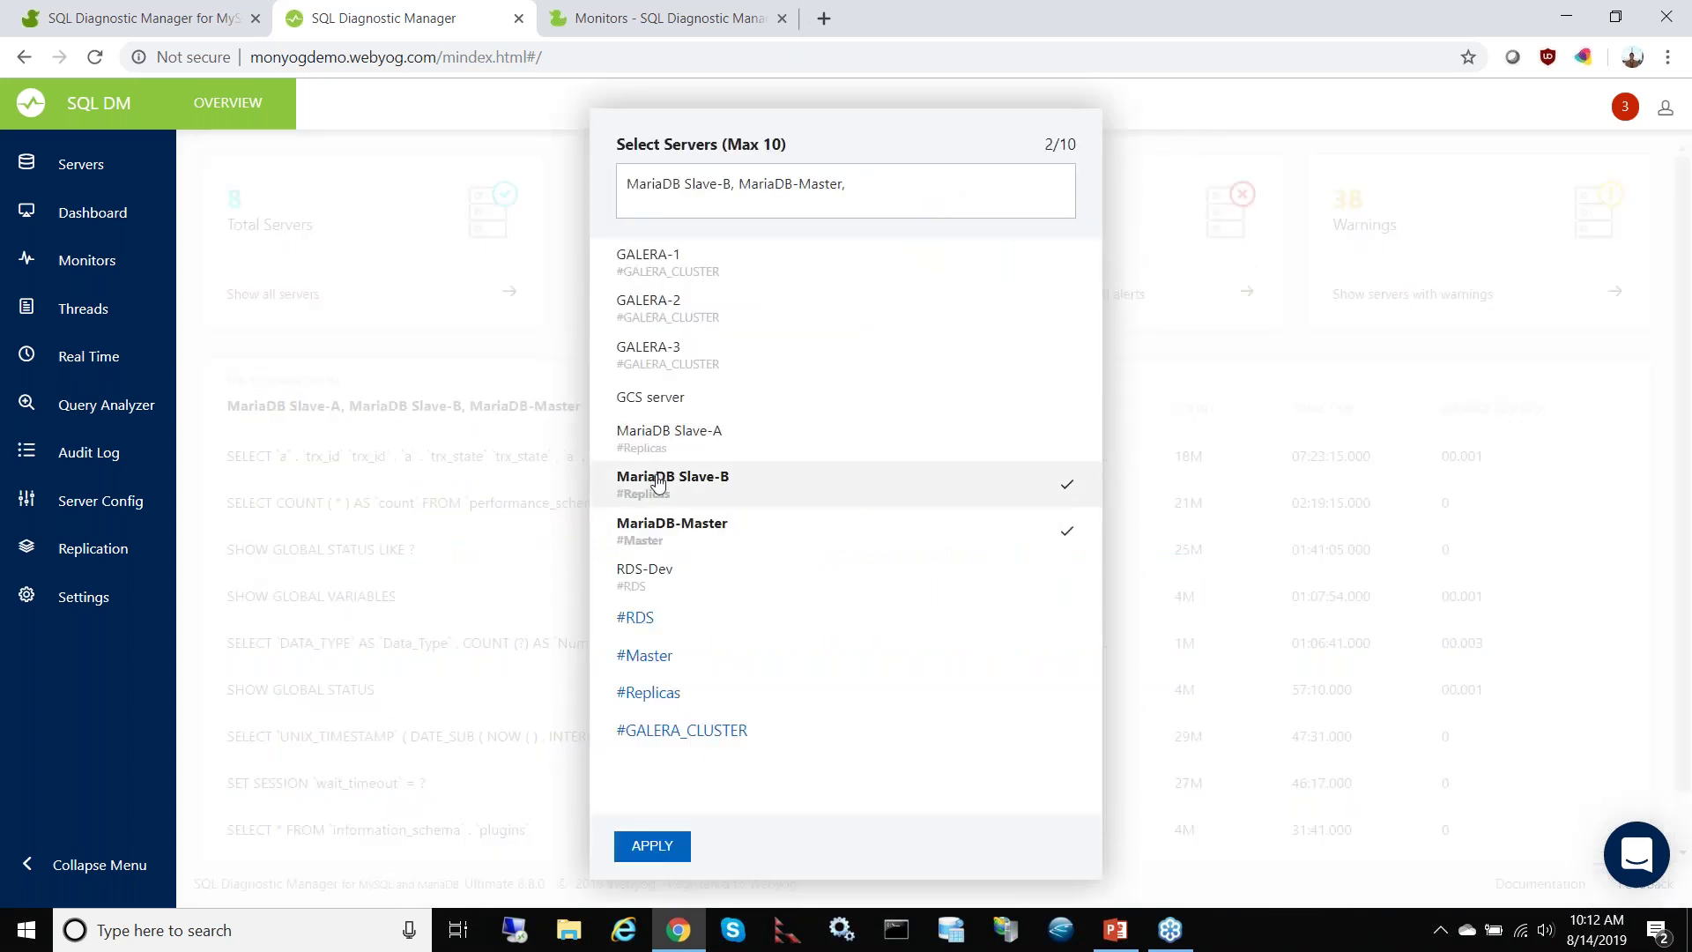
left_click(657, 482)
left_click(653, 847)
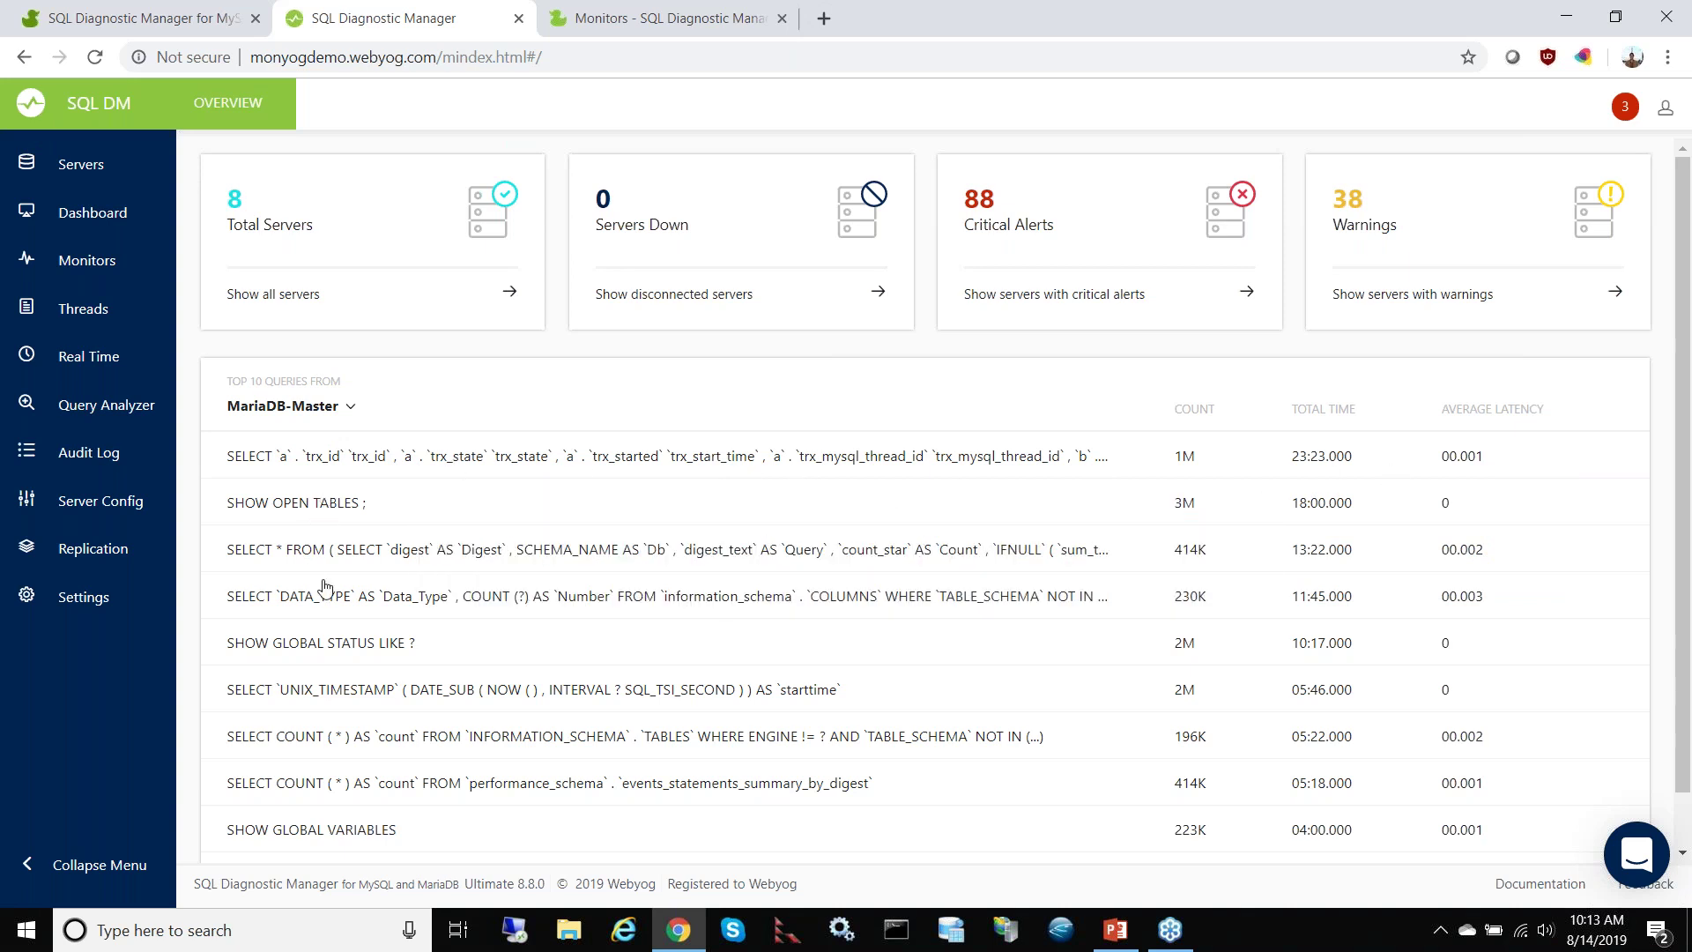
Step: Open GALERA-3's critical events from the server list and examine the Galera, excessive privileges and security entries
left_click(78, 166)
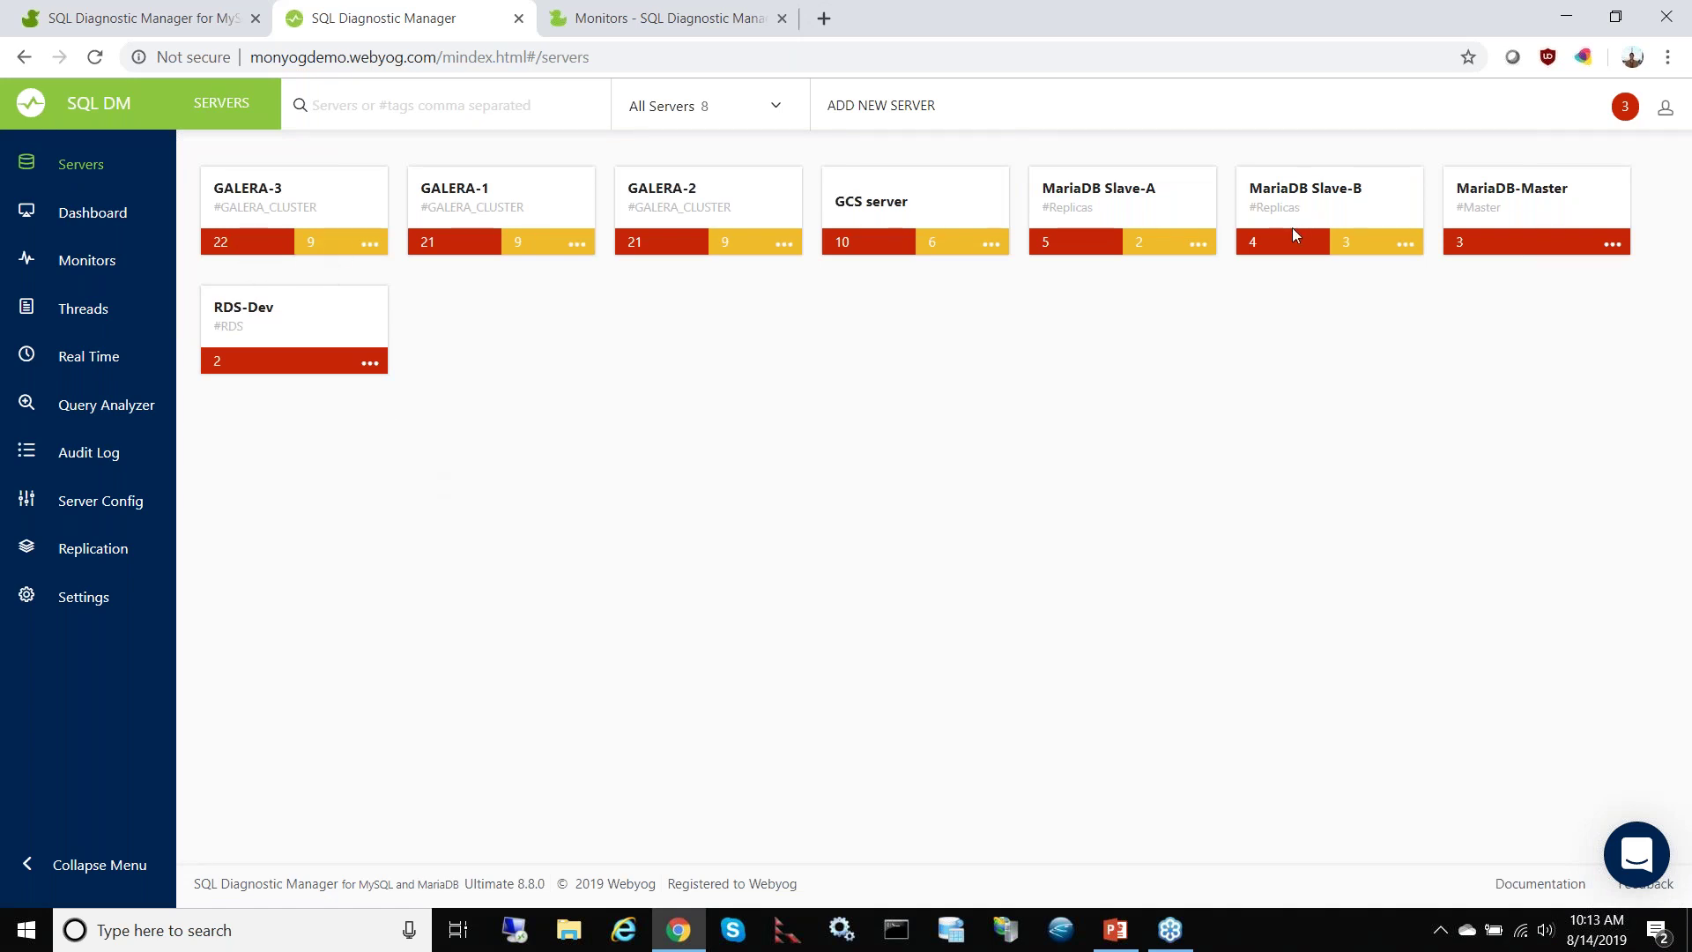
left_click(218, 248)
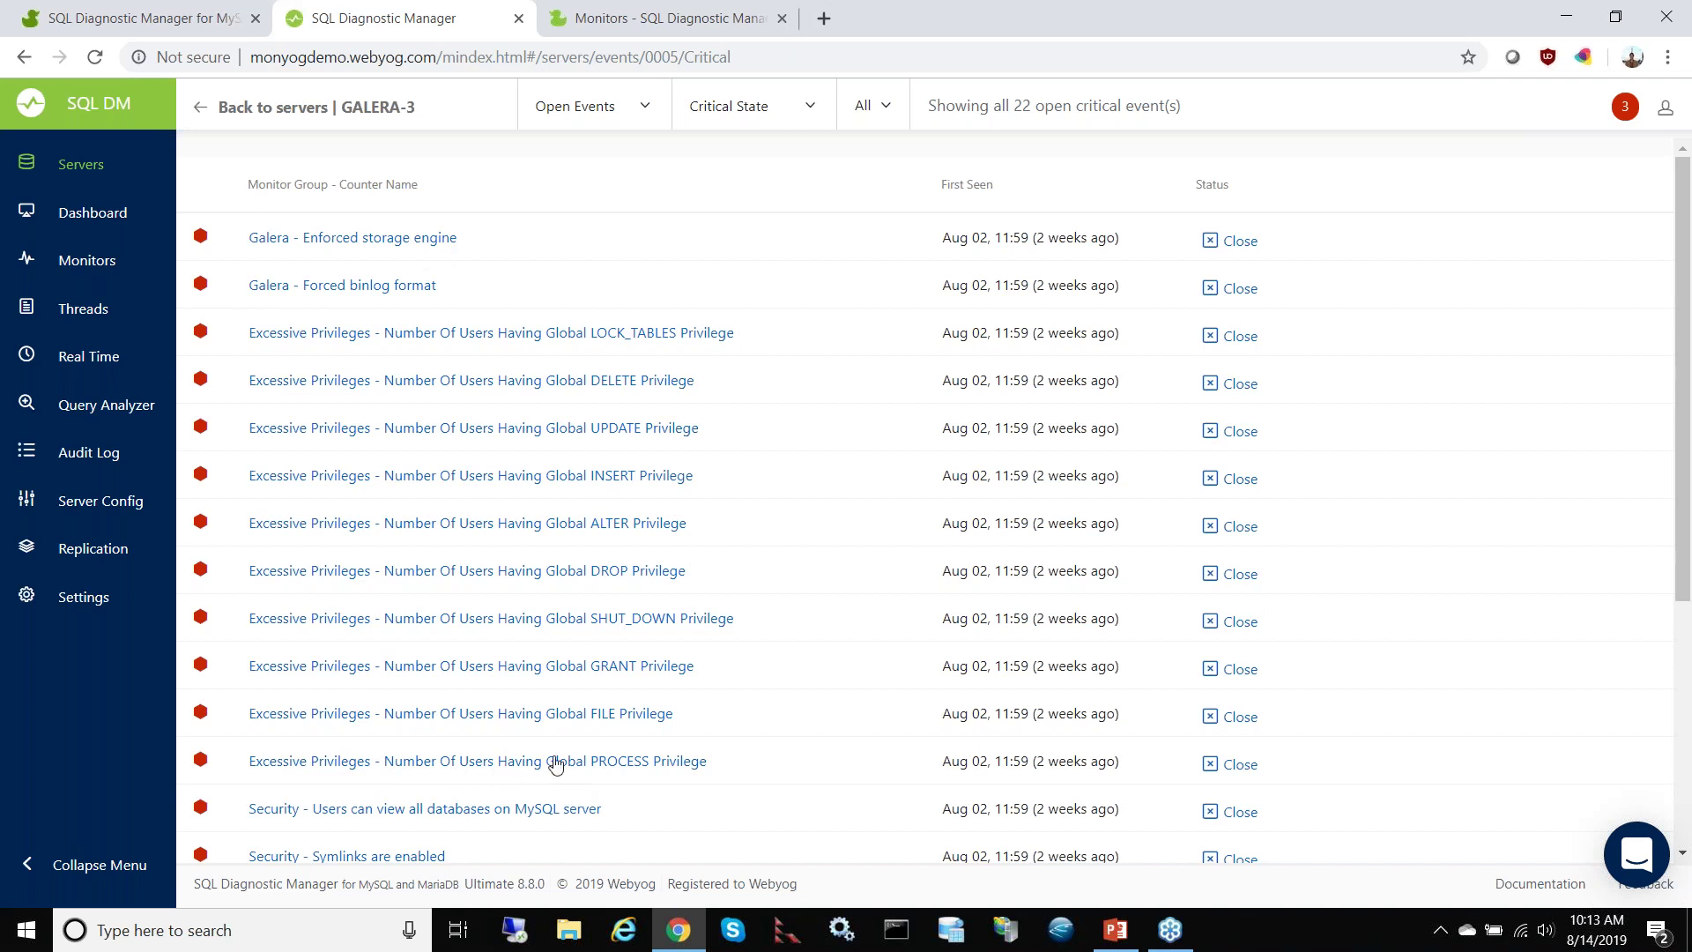
scroll(555, 514, "down", 3)
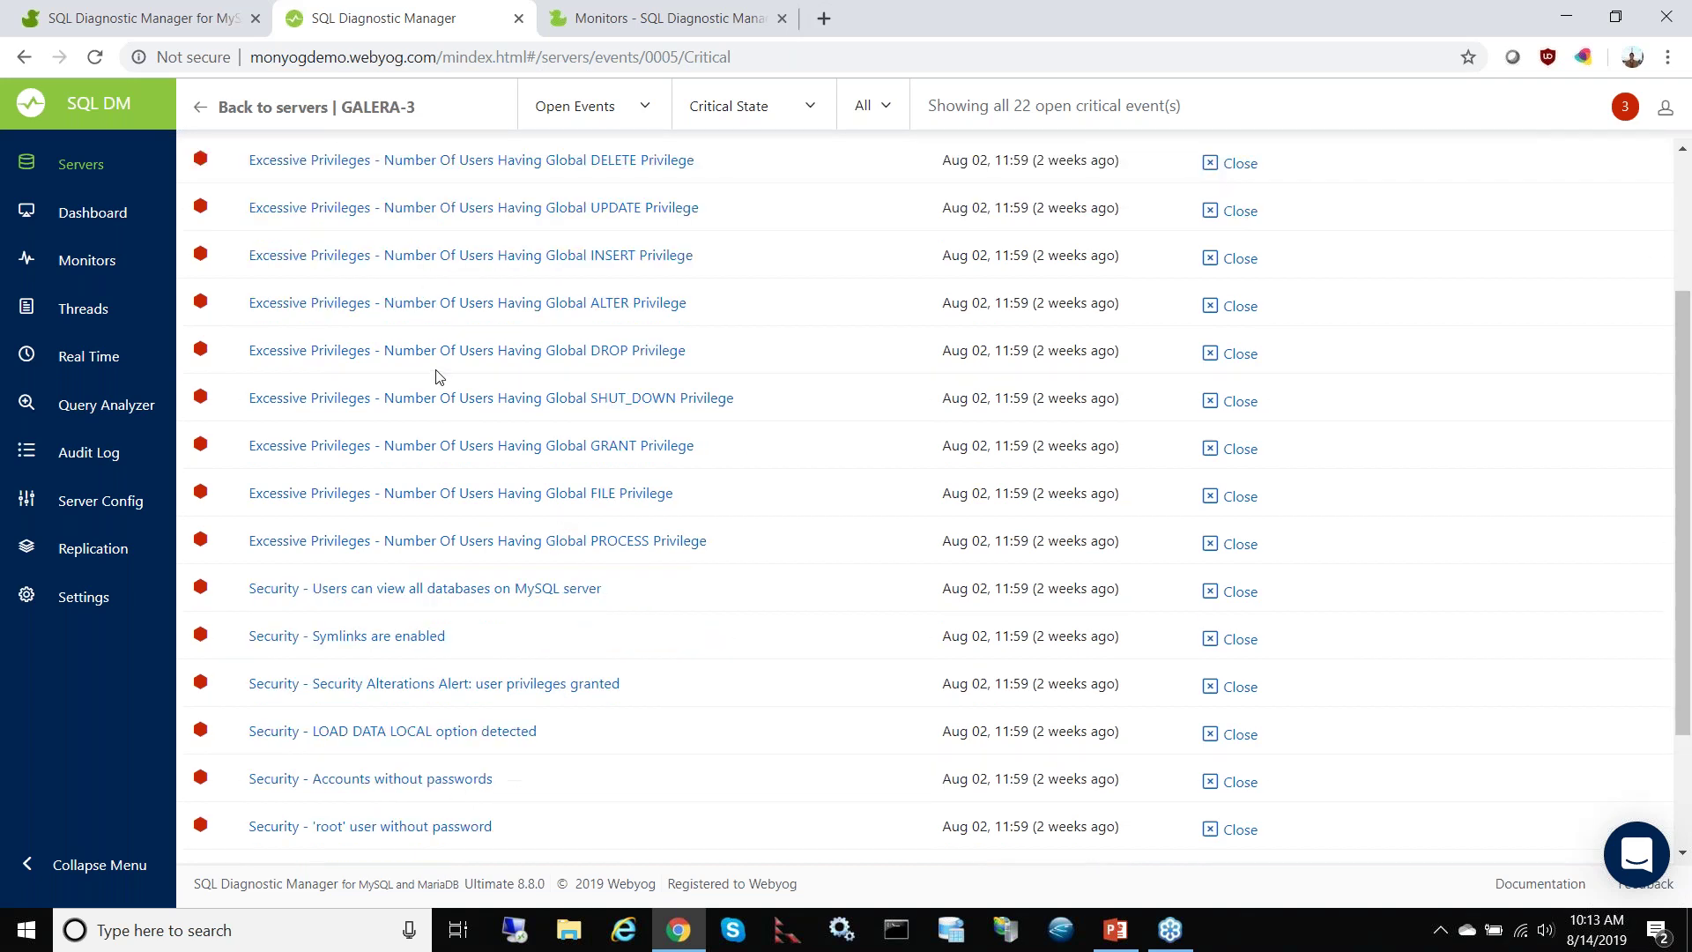
scroll(432, 441, "down", 2)
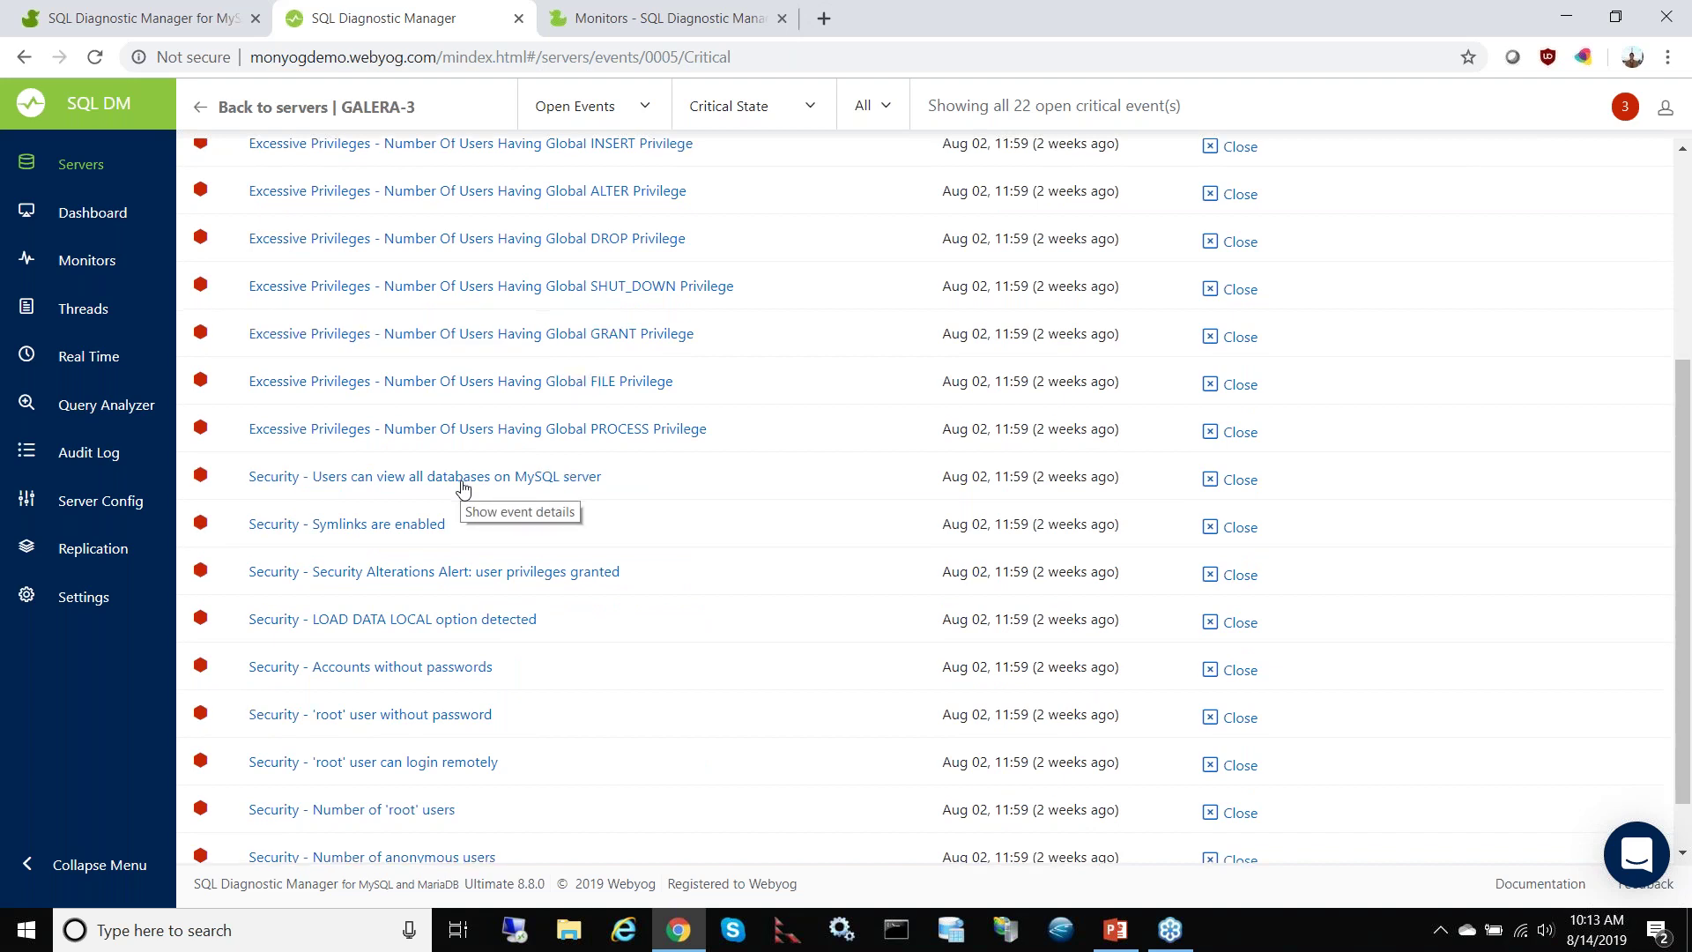
scroll(463, 489, "down", 1)
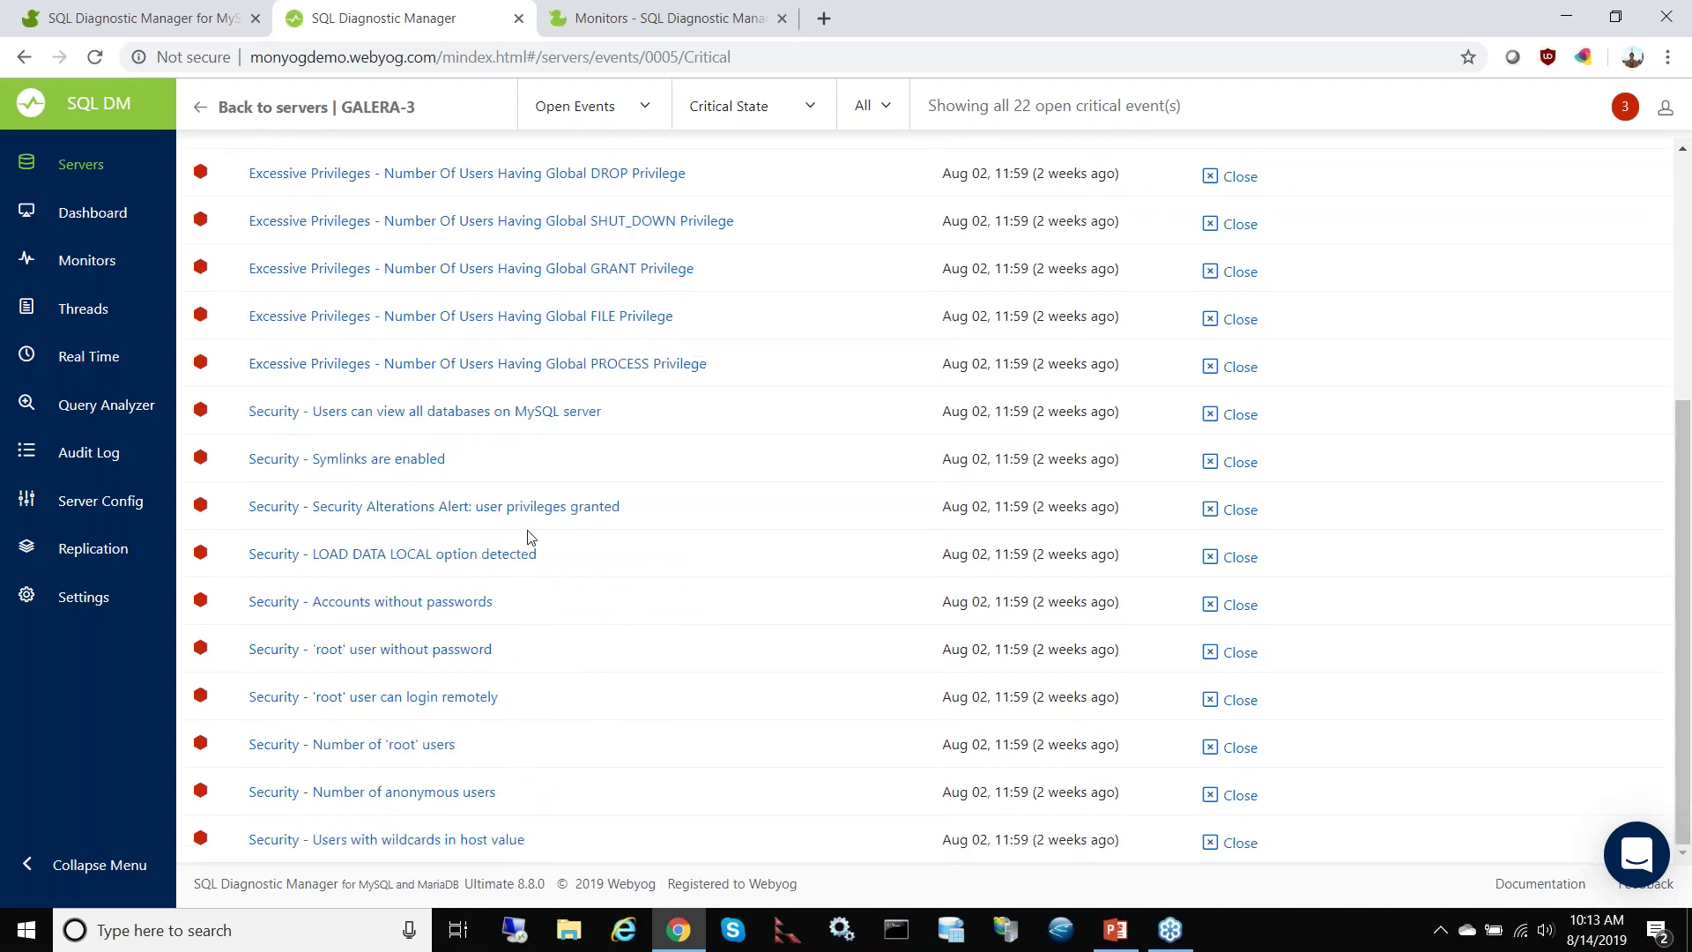
scroll(529, 533, "up", 5)
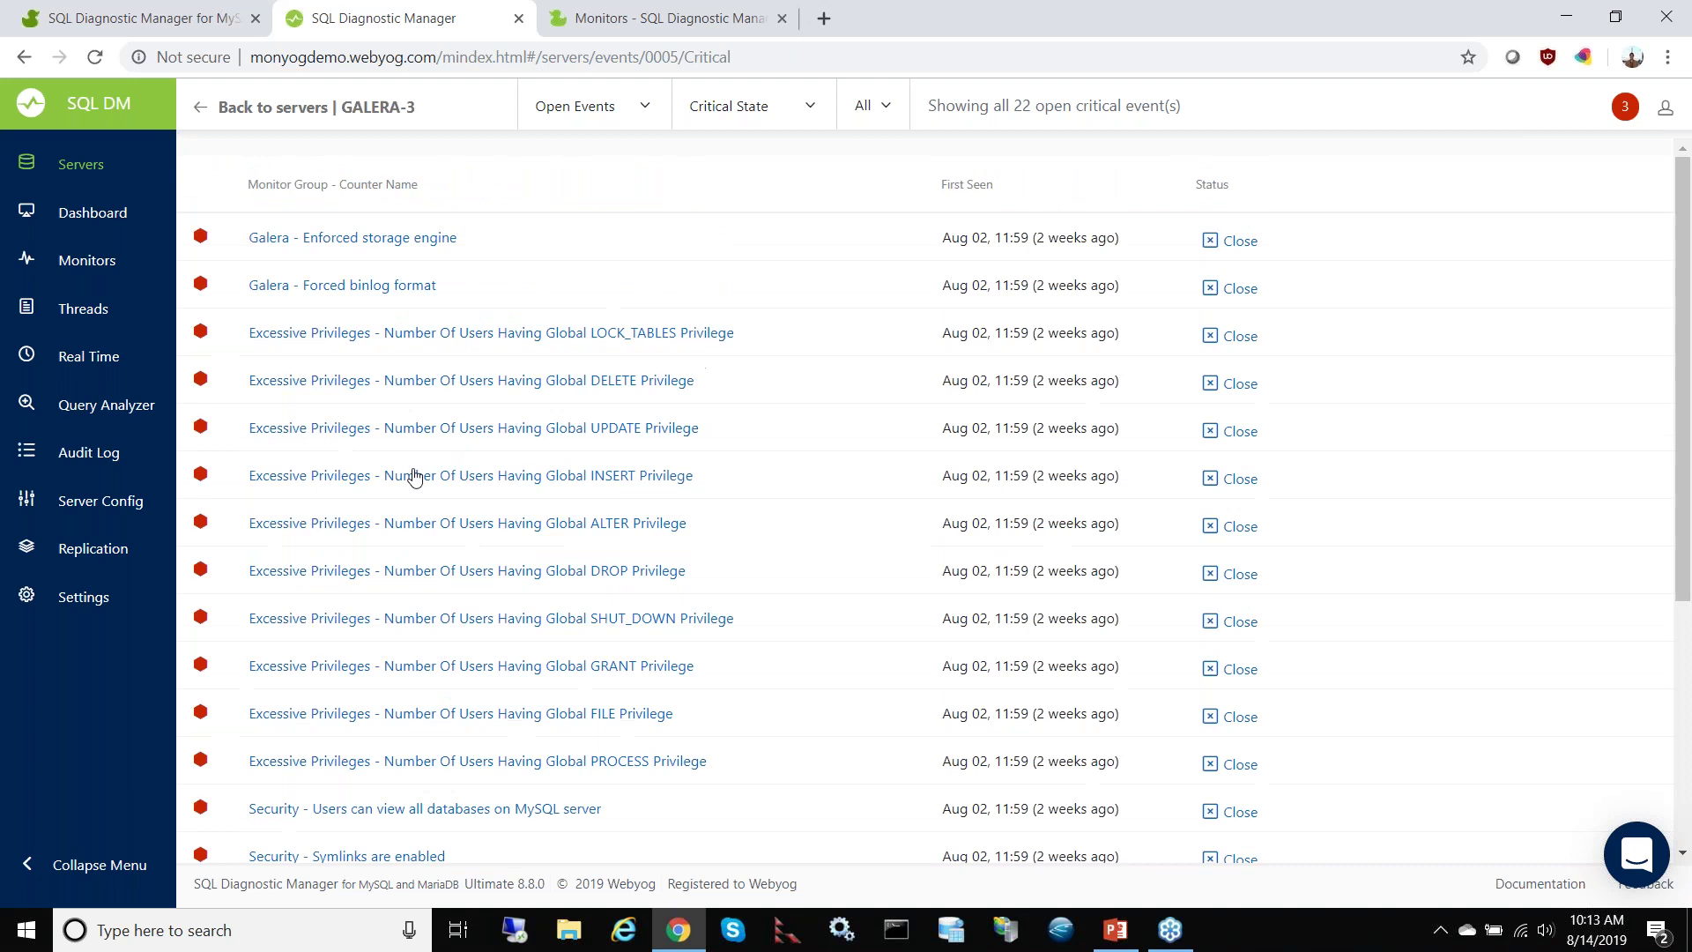
scroll(480, 465, "down", 3)
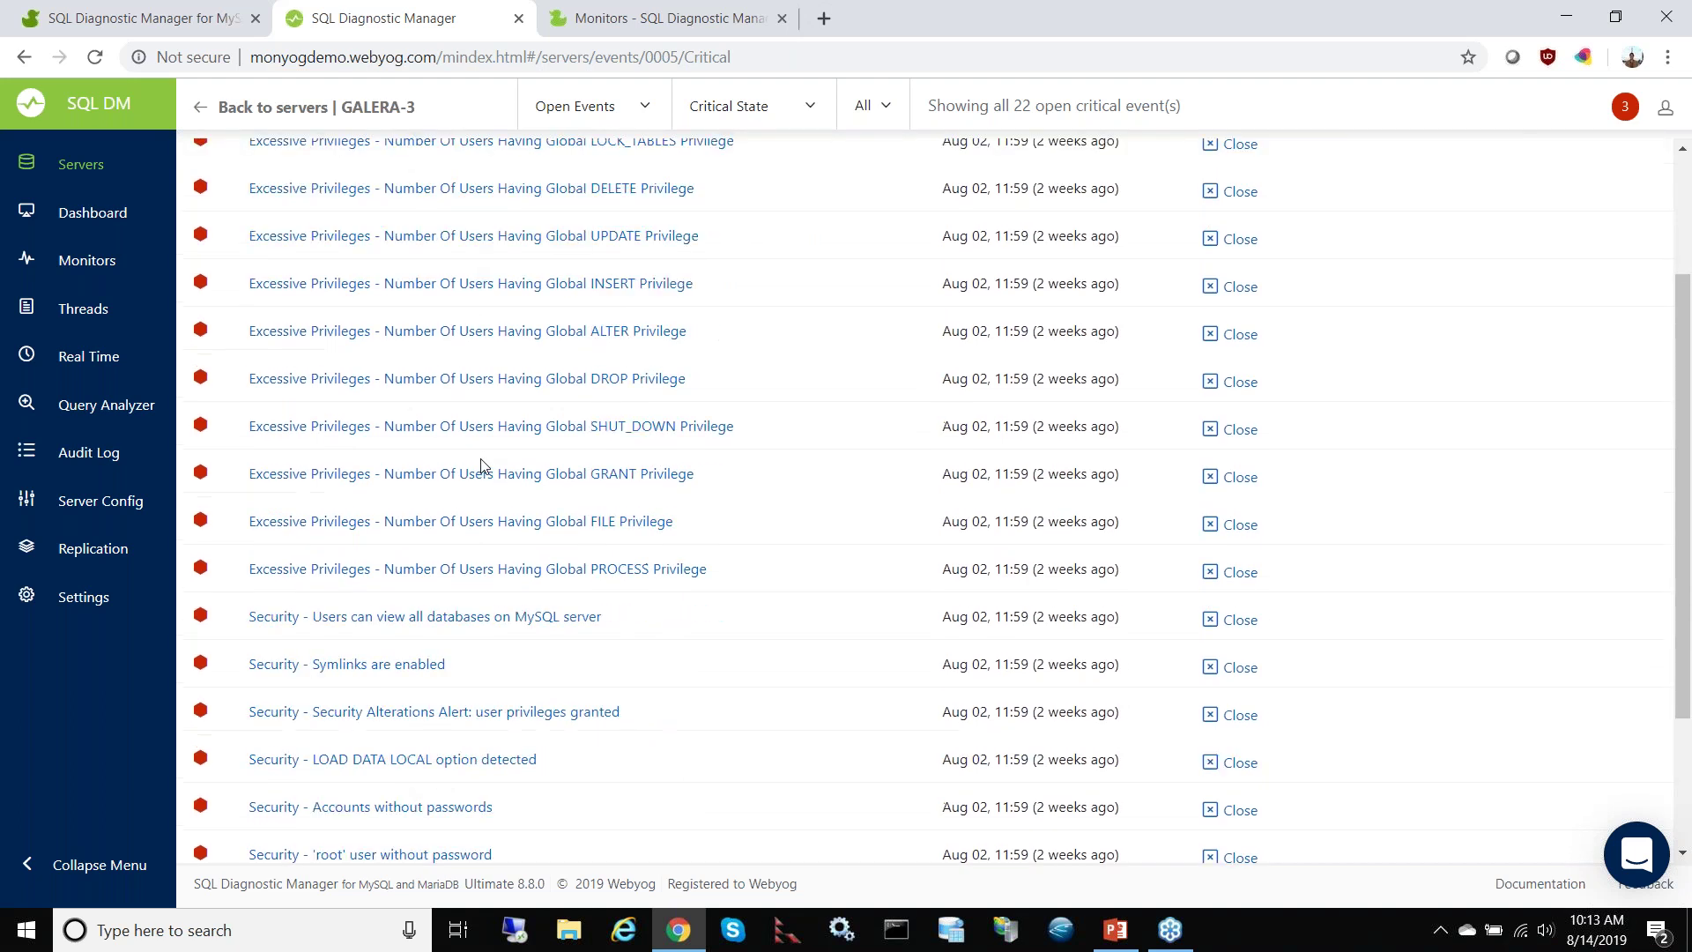
scroll(533, 458, "down", 2)
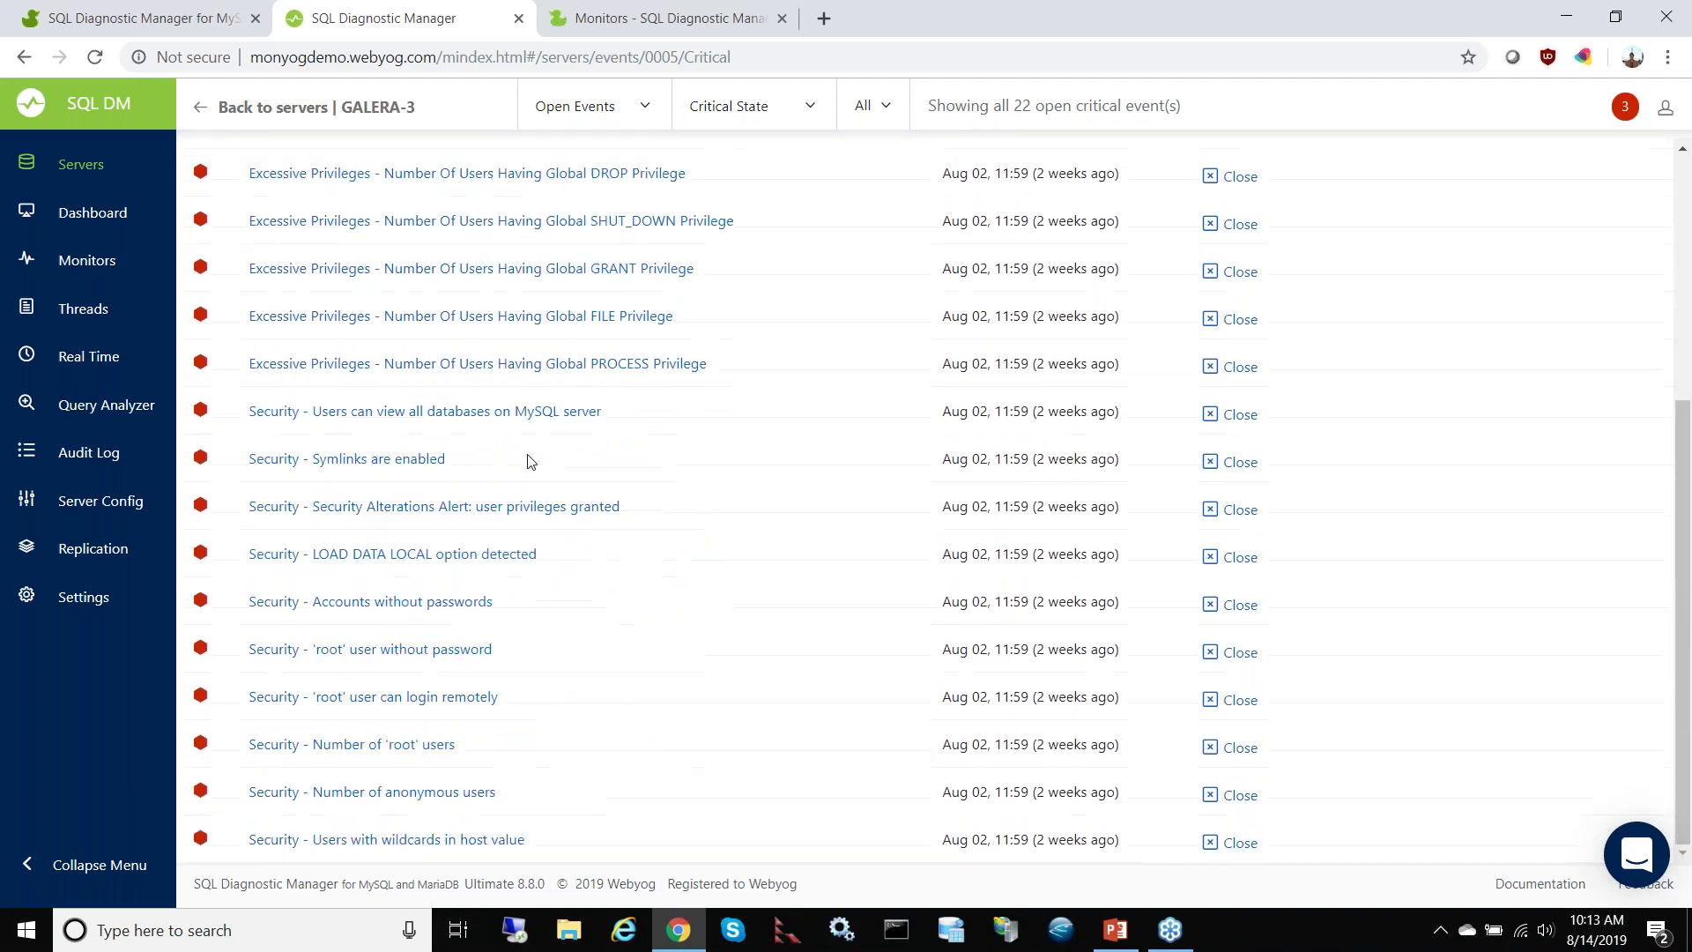
scroll(528, 460, "up", 5)
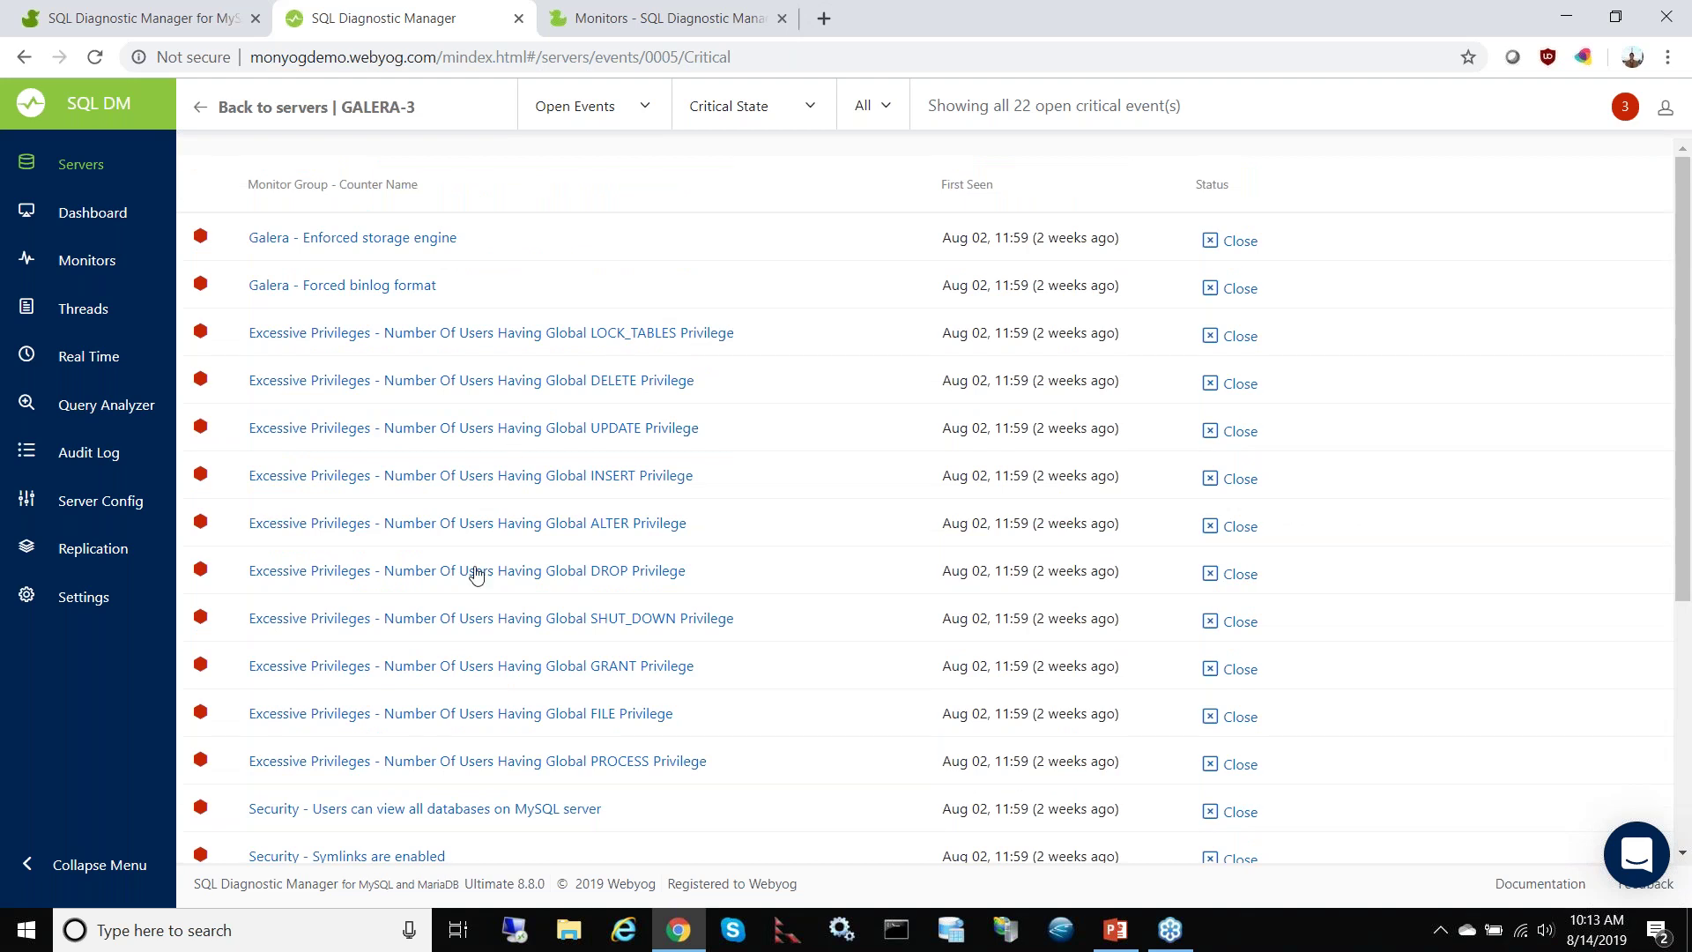
Step: View the details and advice of GALERA-3's "Galera - Enforced storage engine" event and close them
scroll(683, 697, "down", 5)
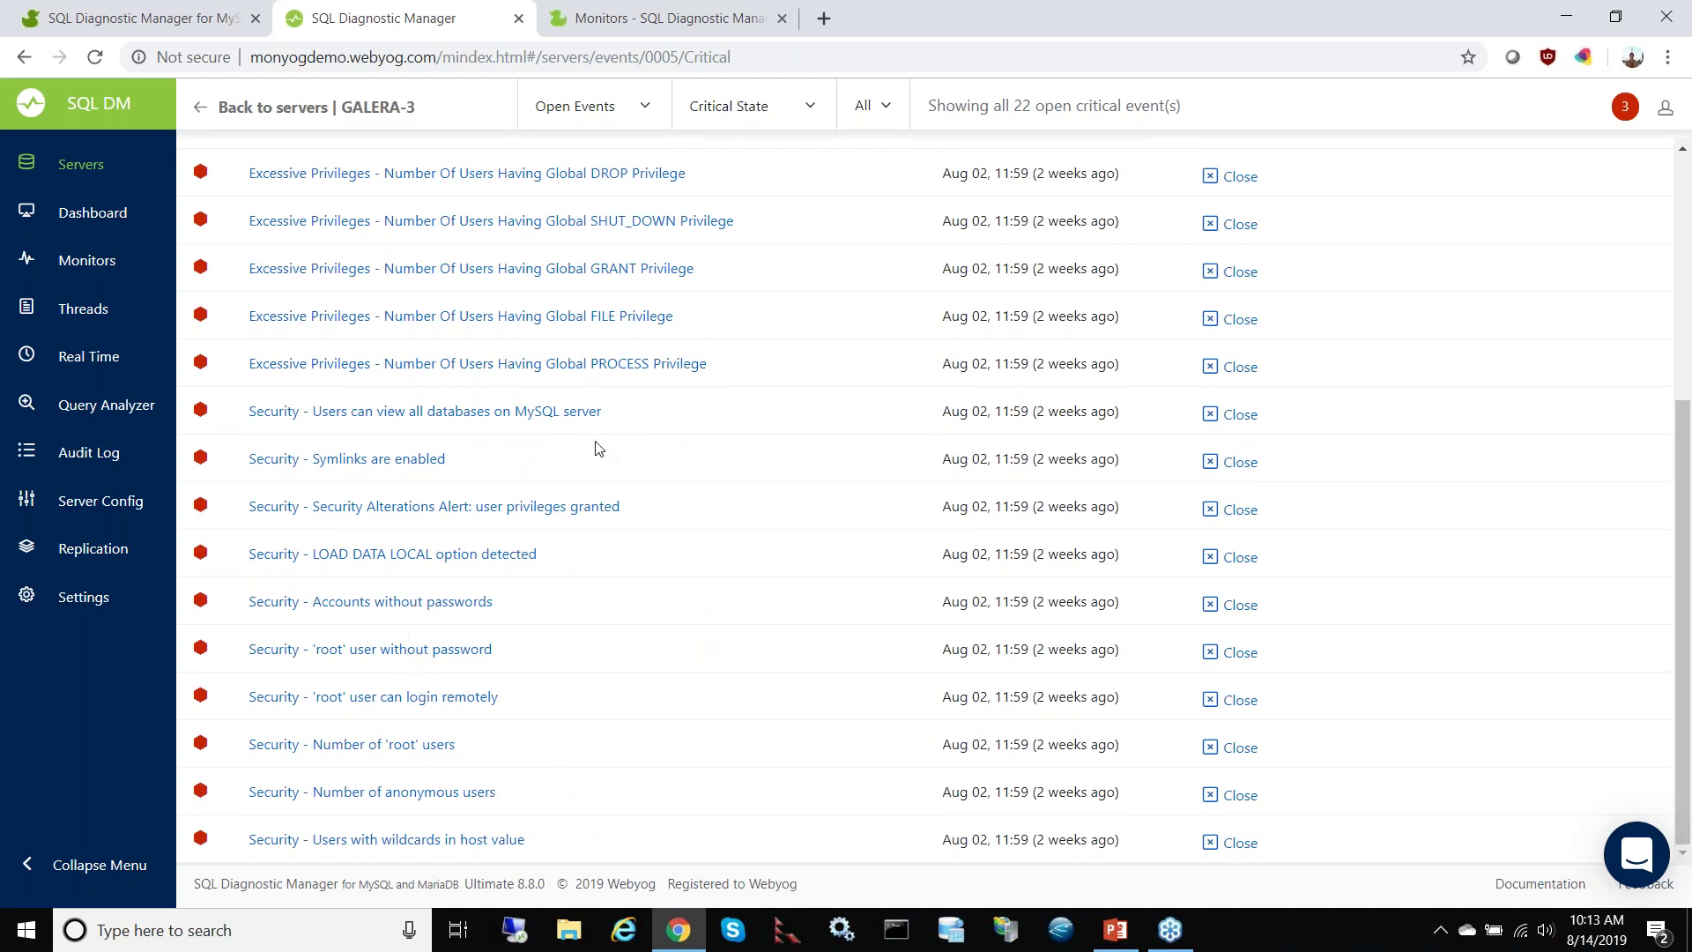
scroll(592, 445, "up", 5)
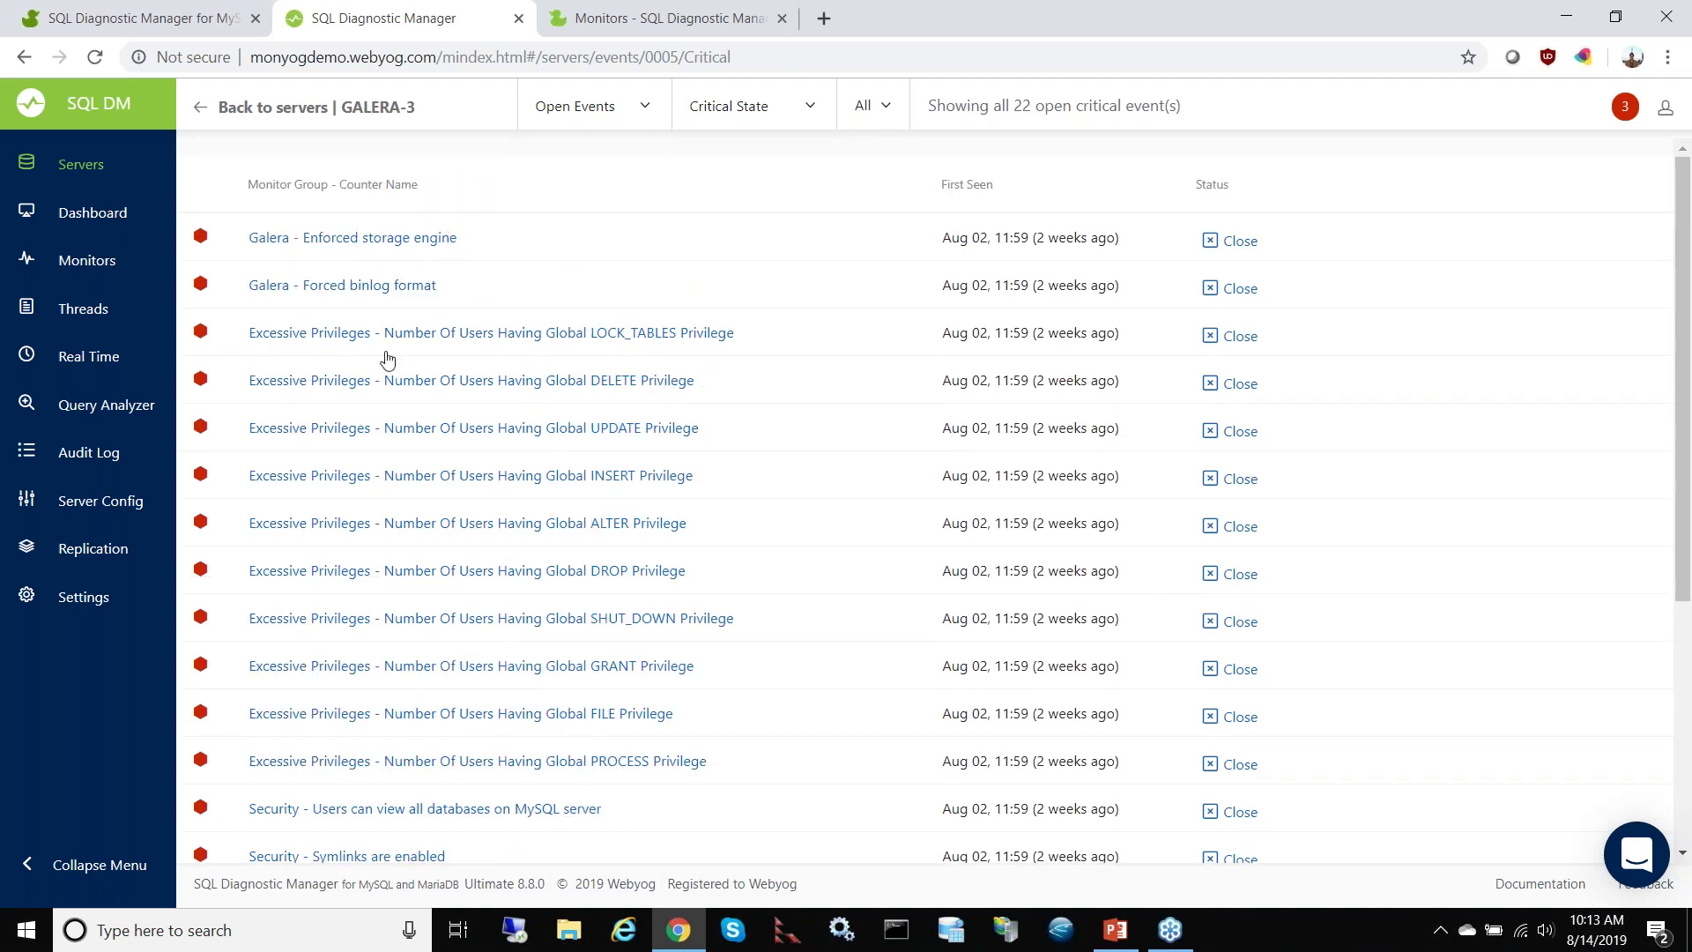
left_click(377, 240)
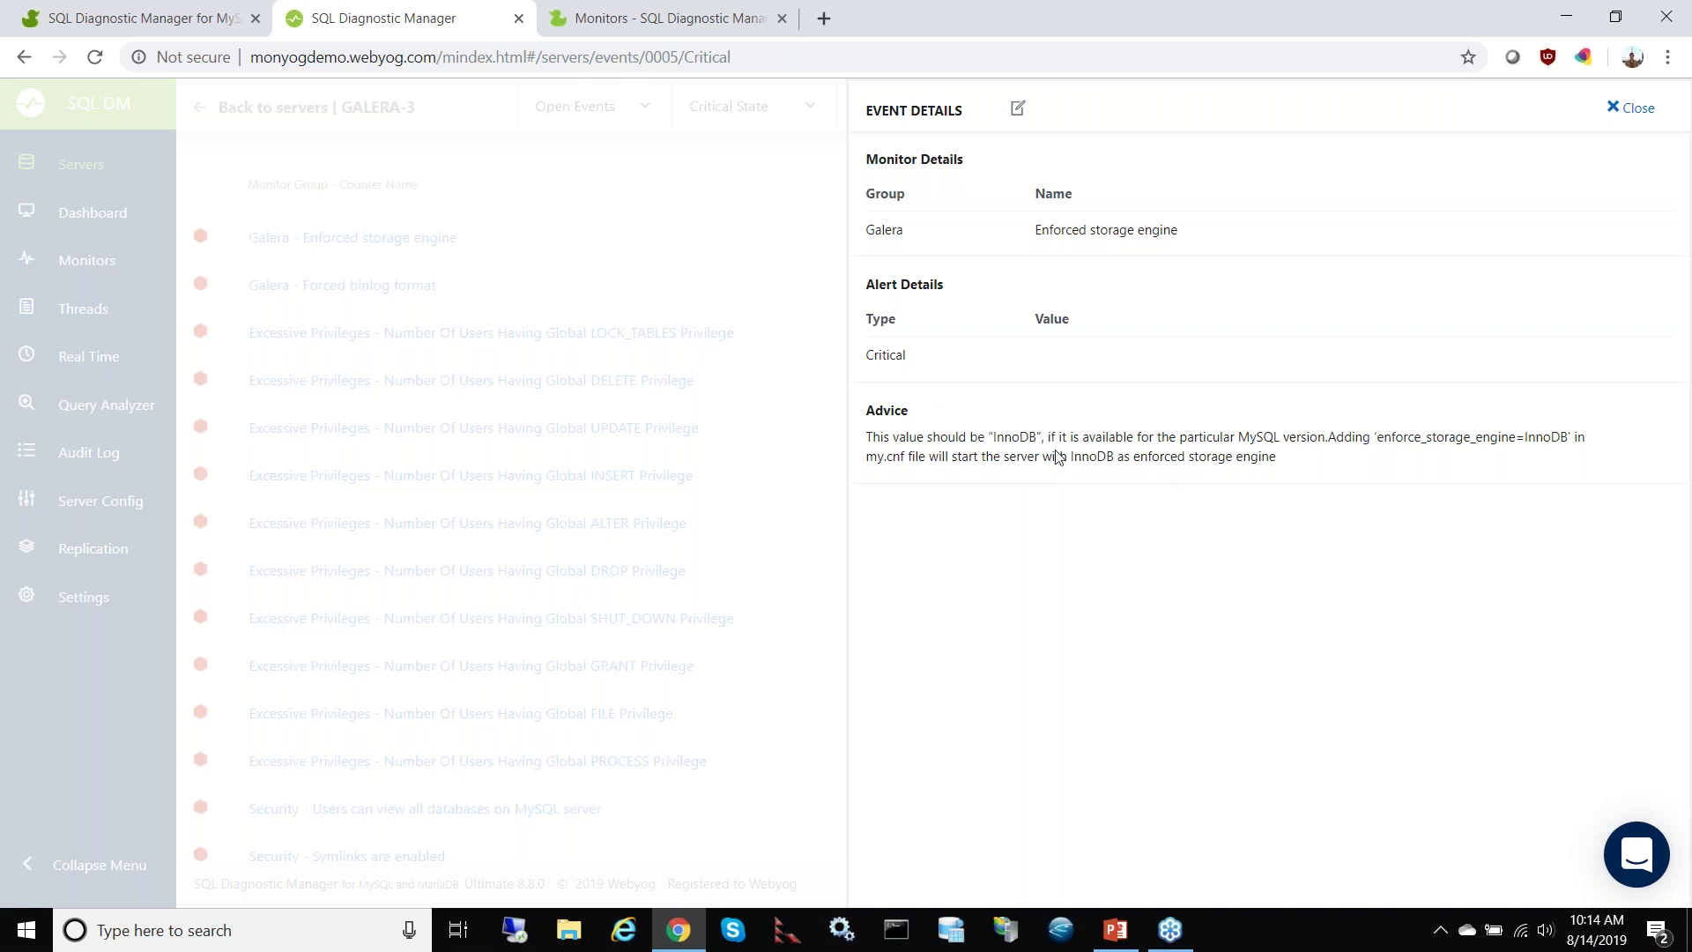
left_click(1641, 128)
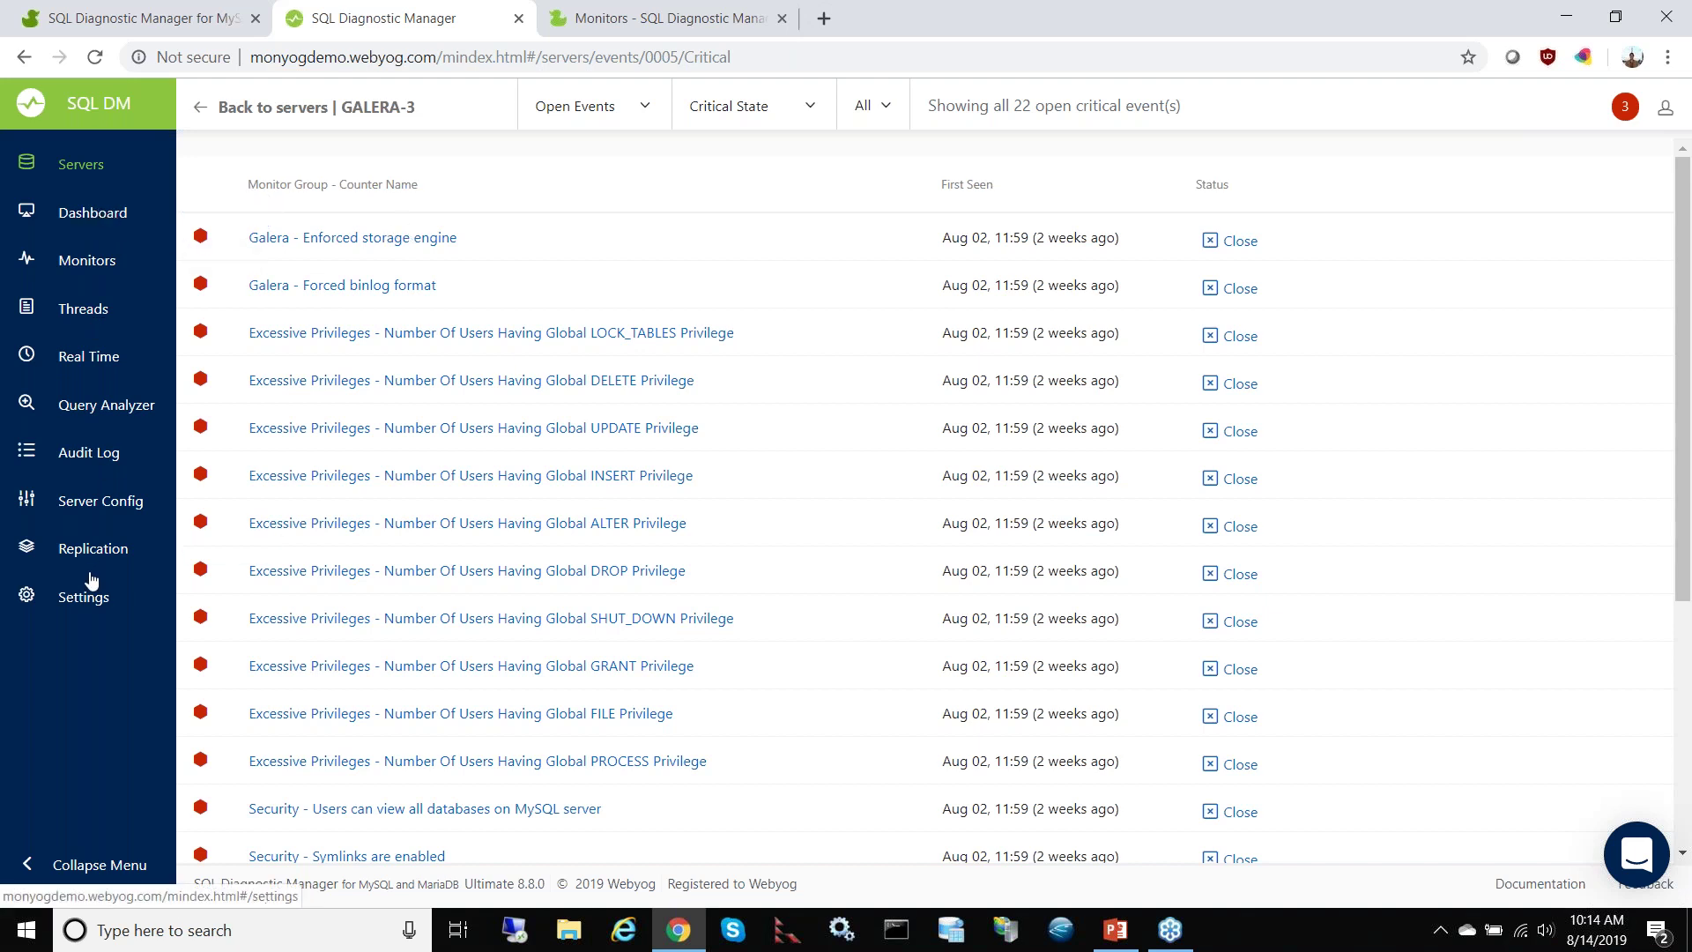
Step: Open the dashboard page and switch from the Performance Metrics dashboard to the Galera dashboard
left_click(102, 217)
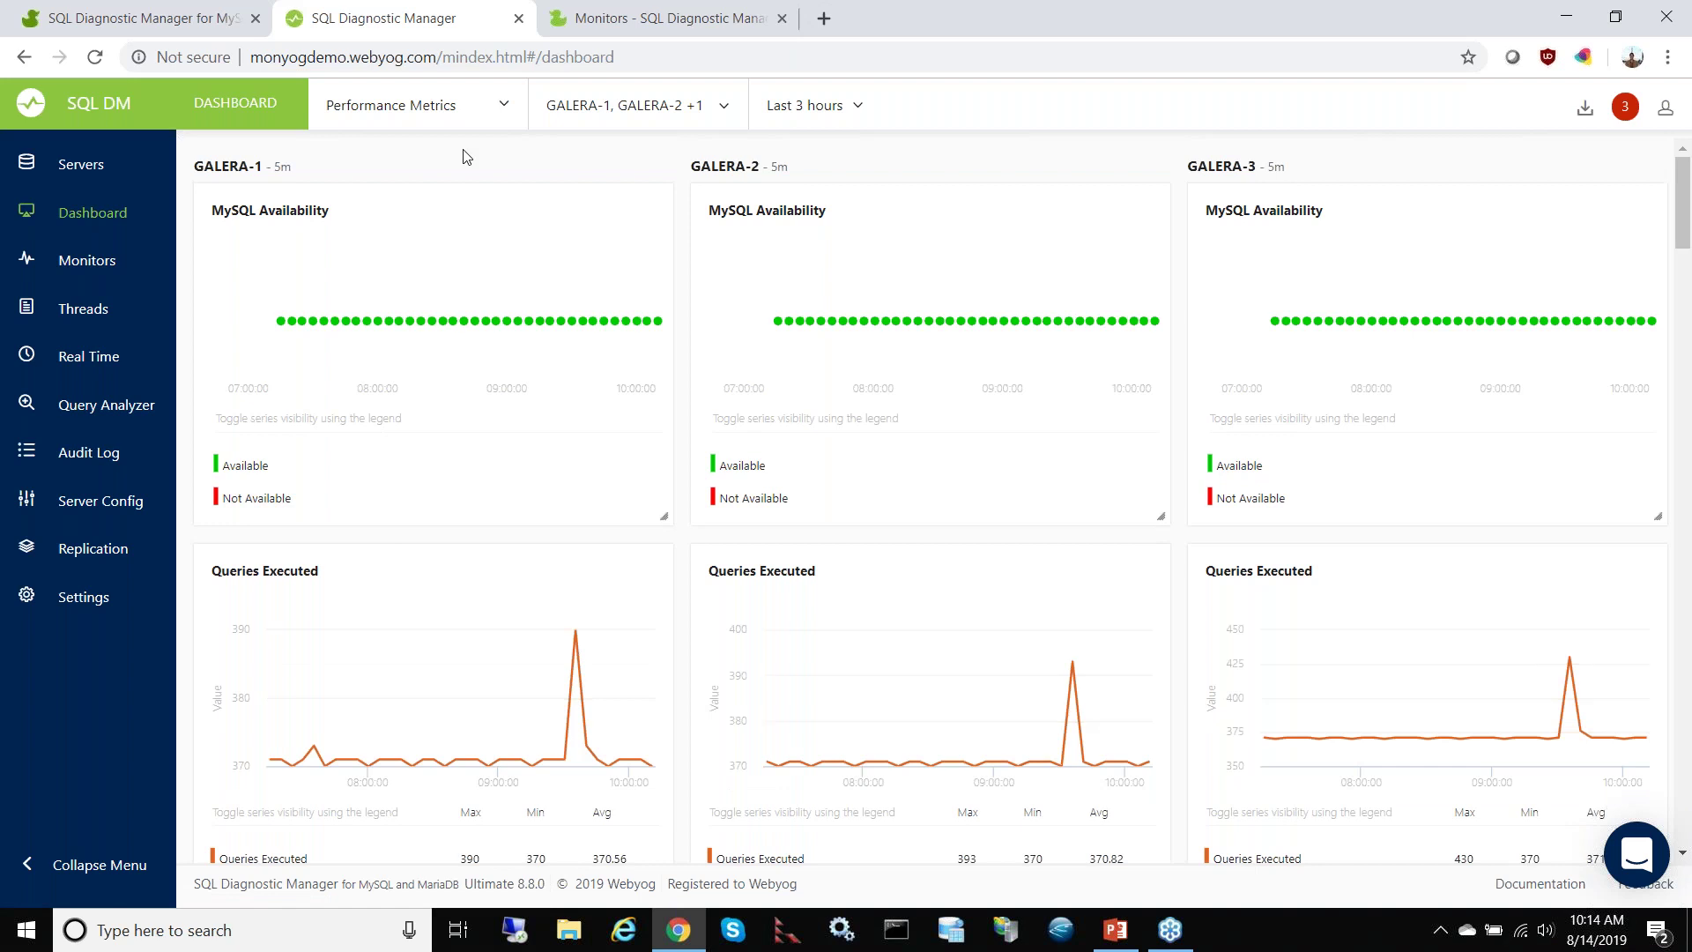
left_click(504, 105)
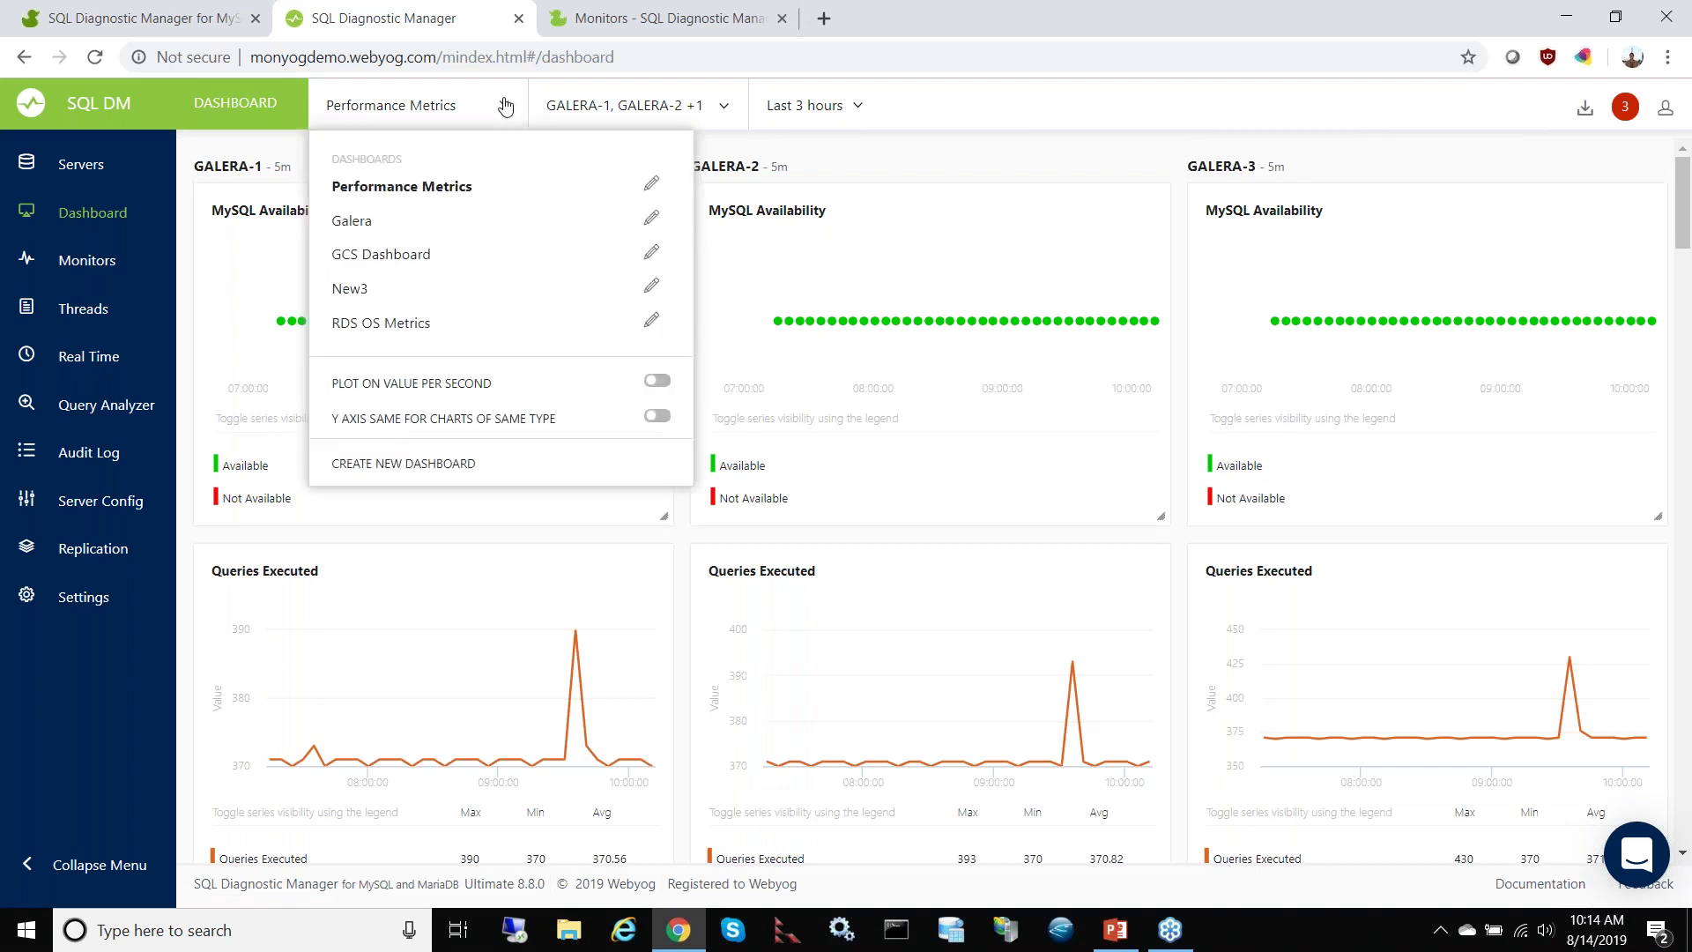
left_click(449, 190)
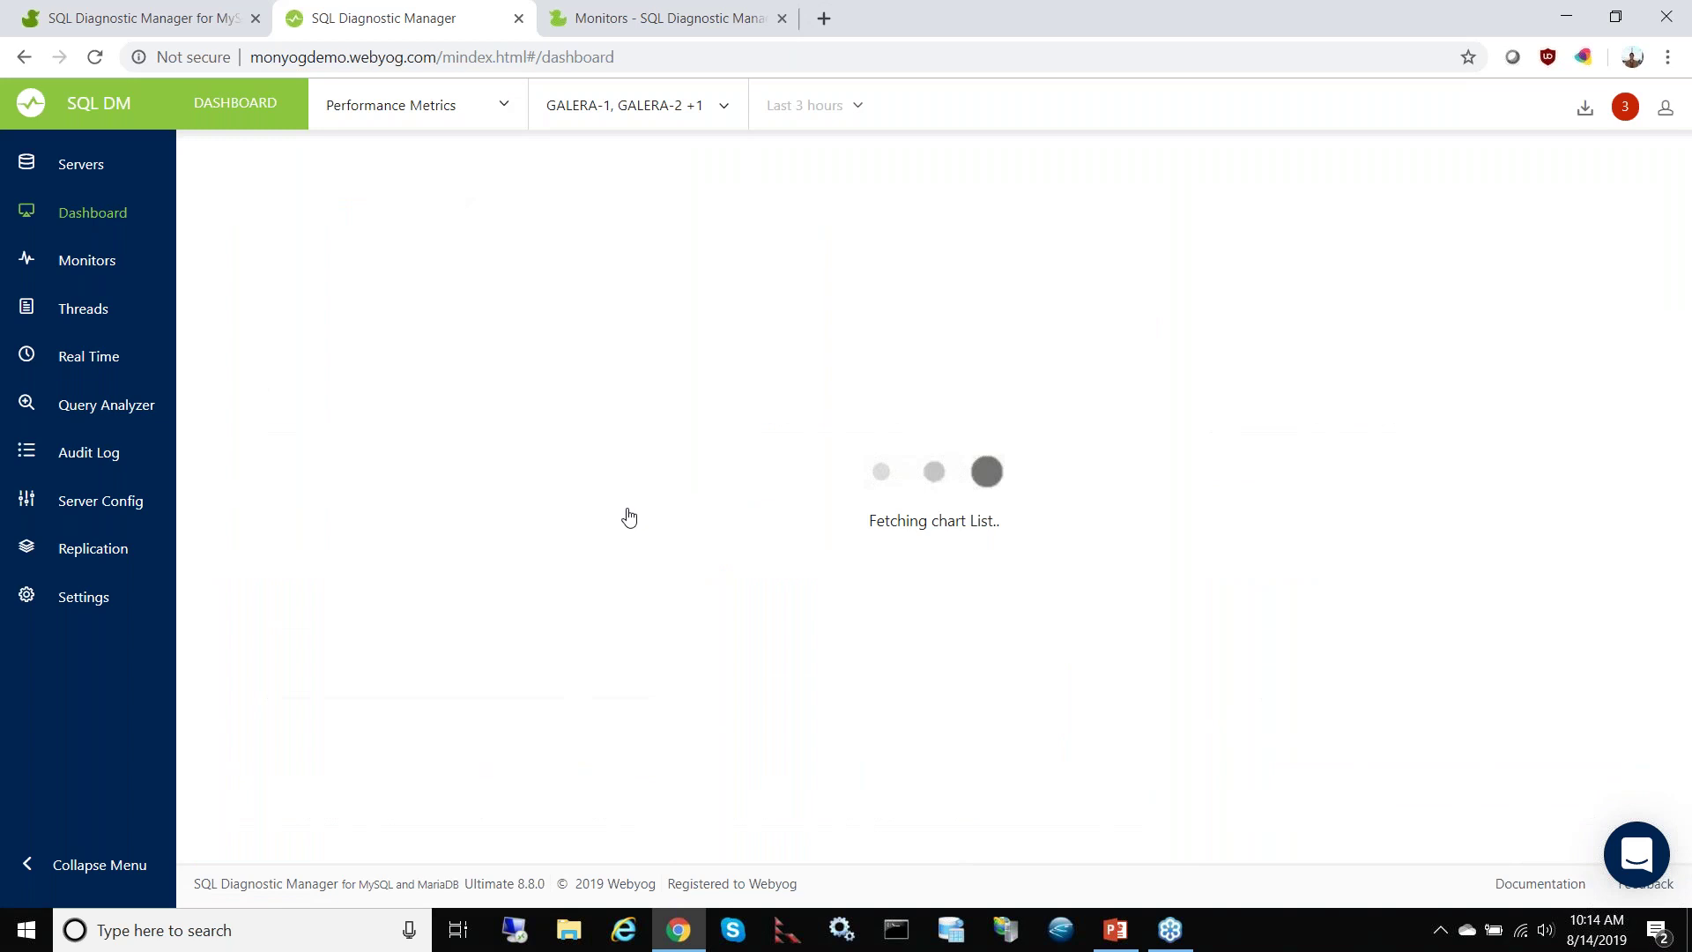
left_click(505, 107)
left_click(423, 216)
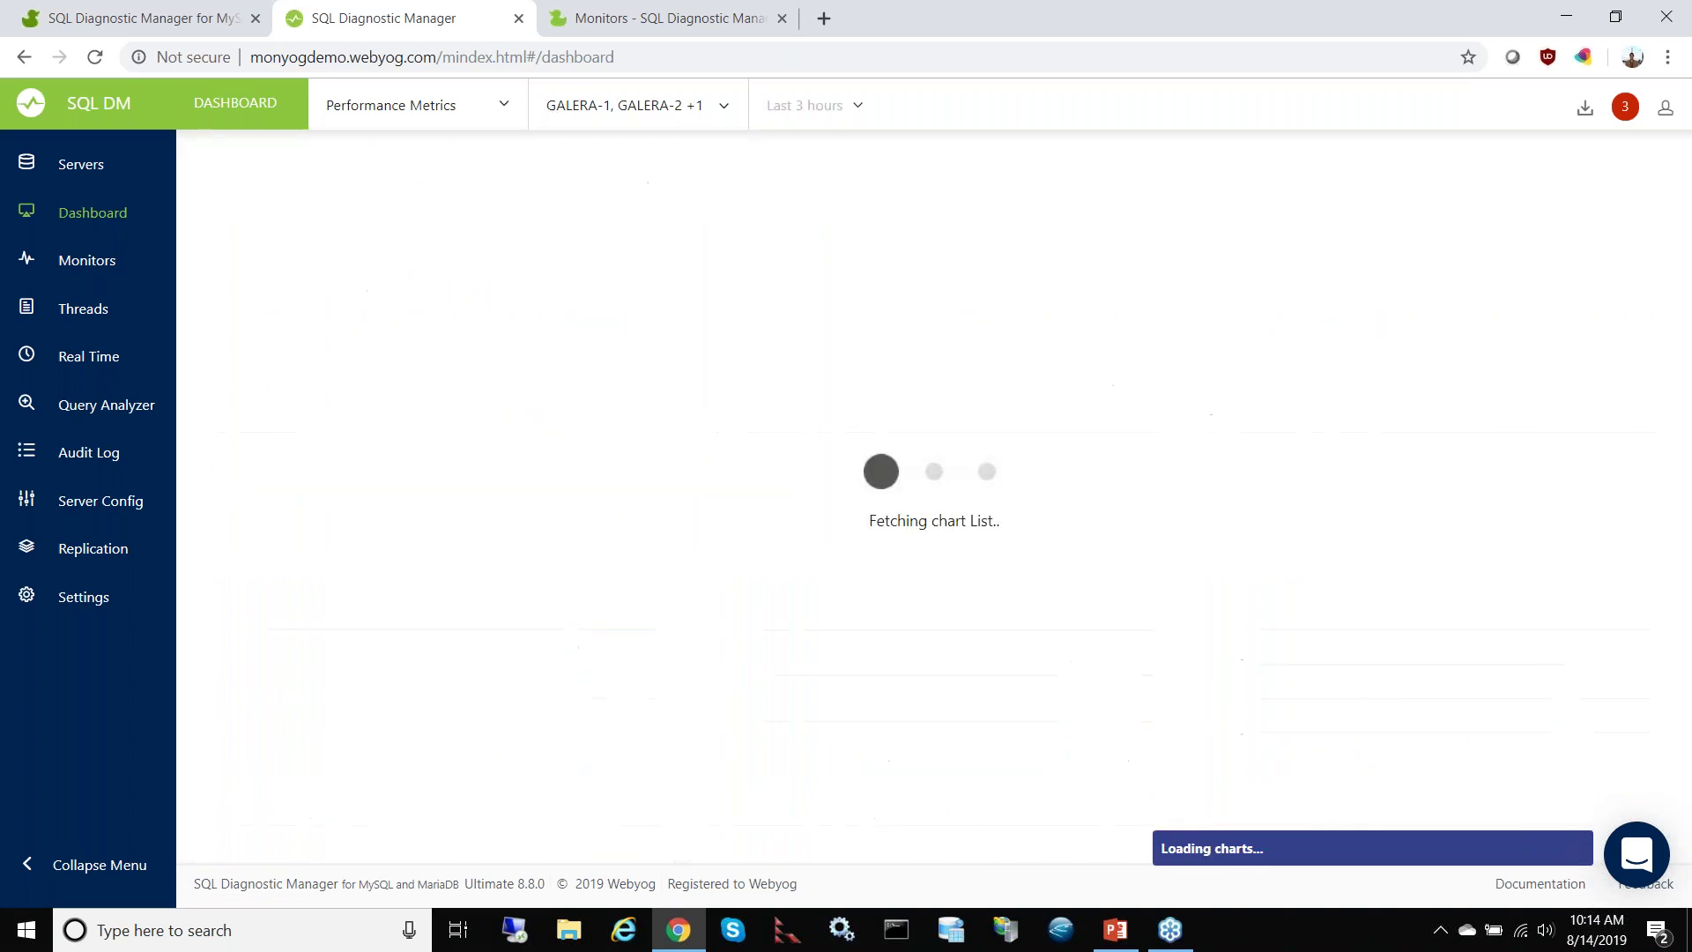
Step: Open the Performance Metrics dashboard for editing and look through the charts it can show
left_click(507, 107)
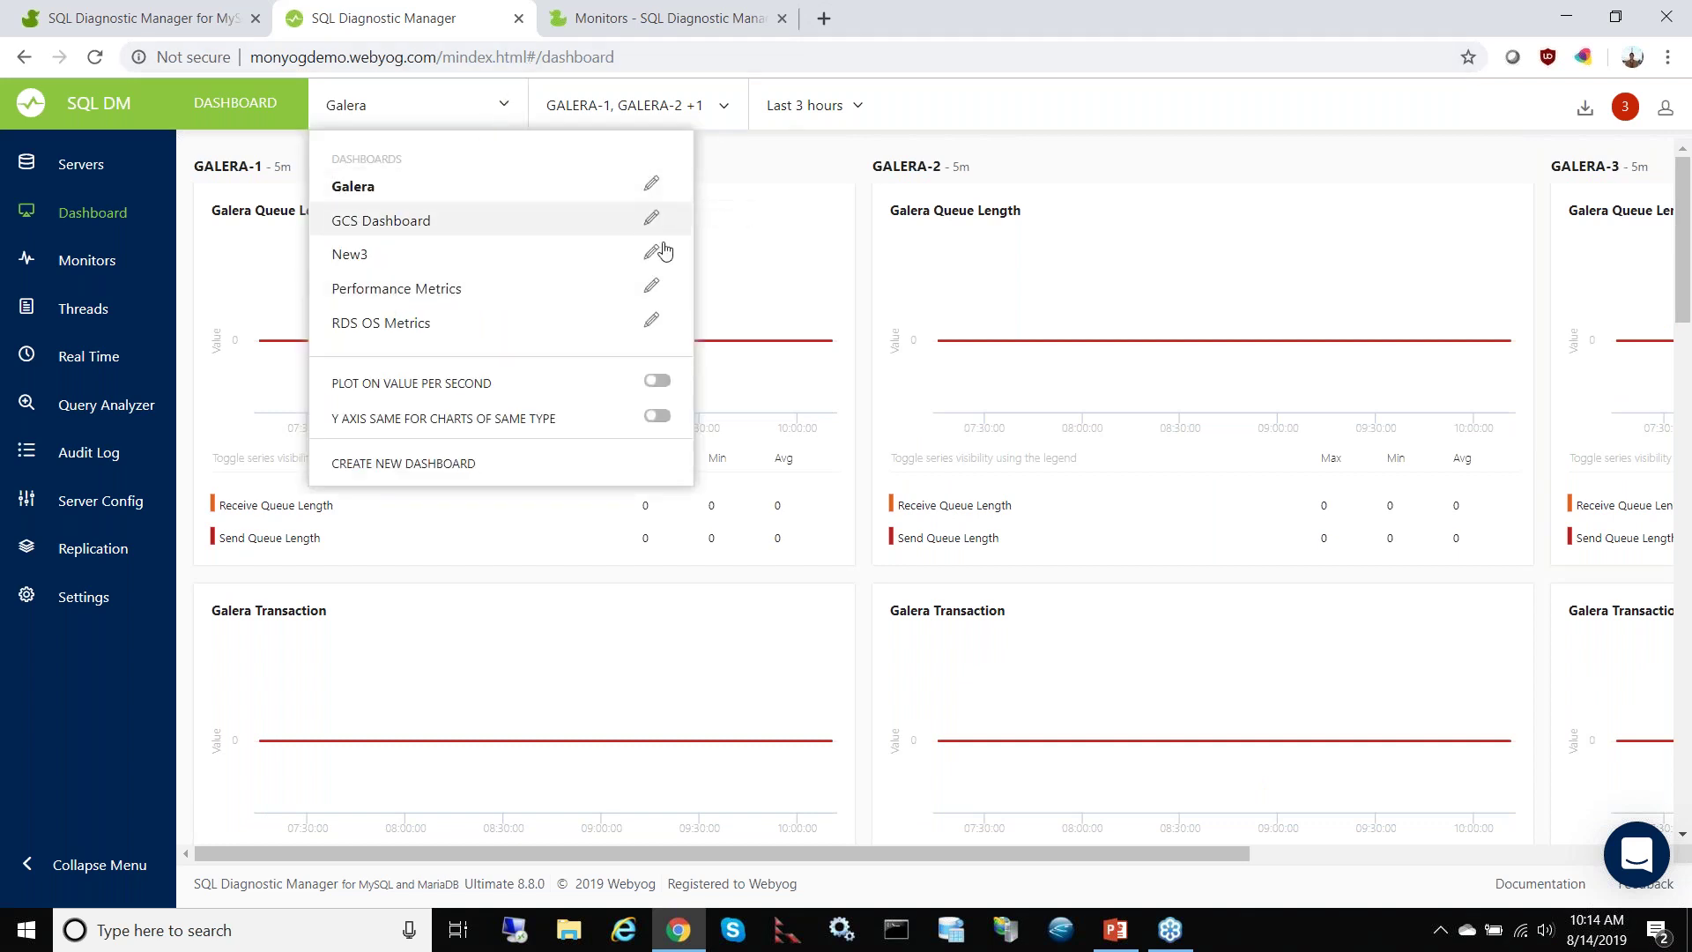
left_click(653, 290)
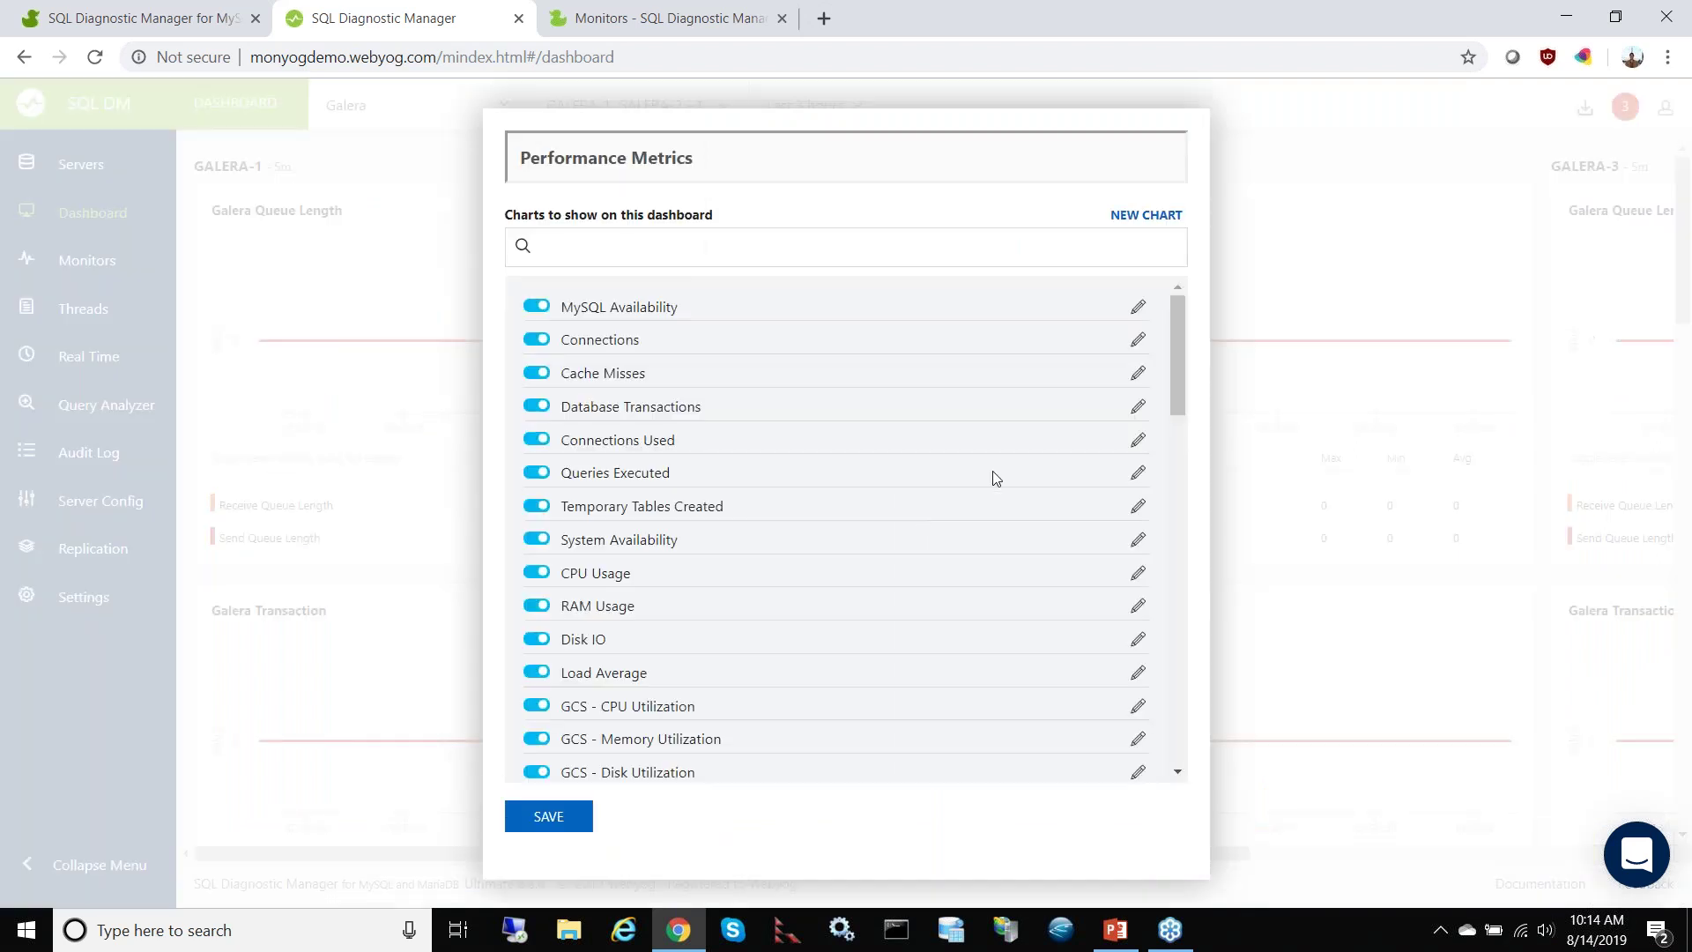
scroll(787, 429, "down", 20)
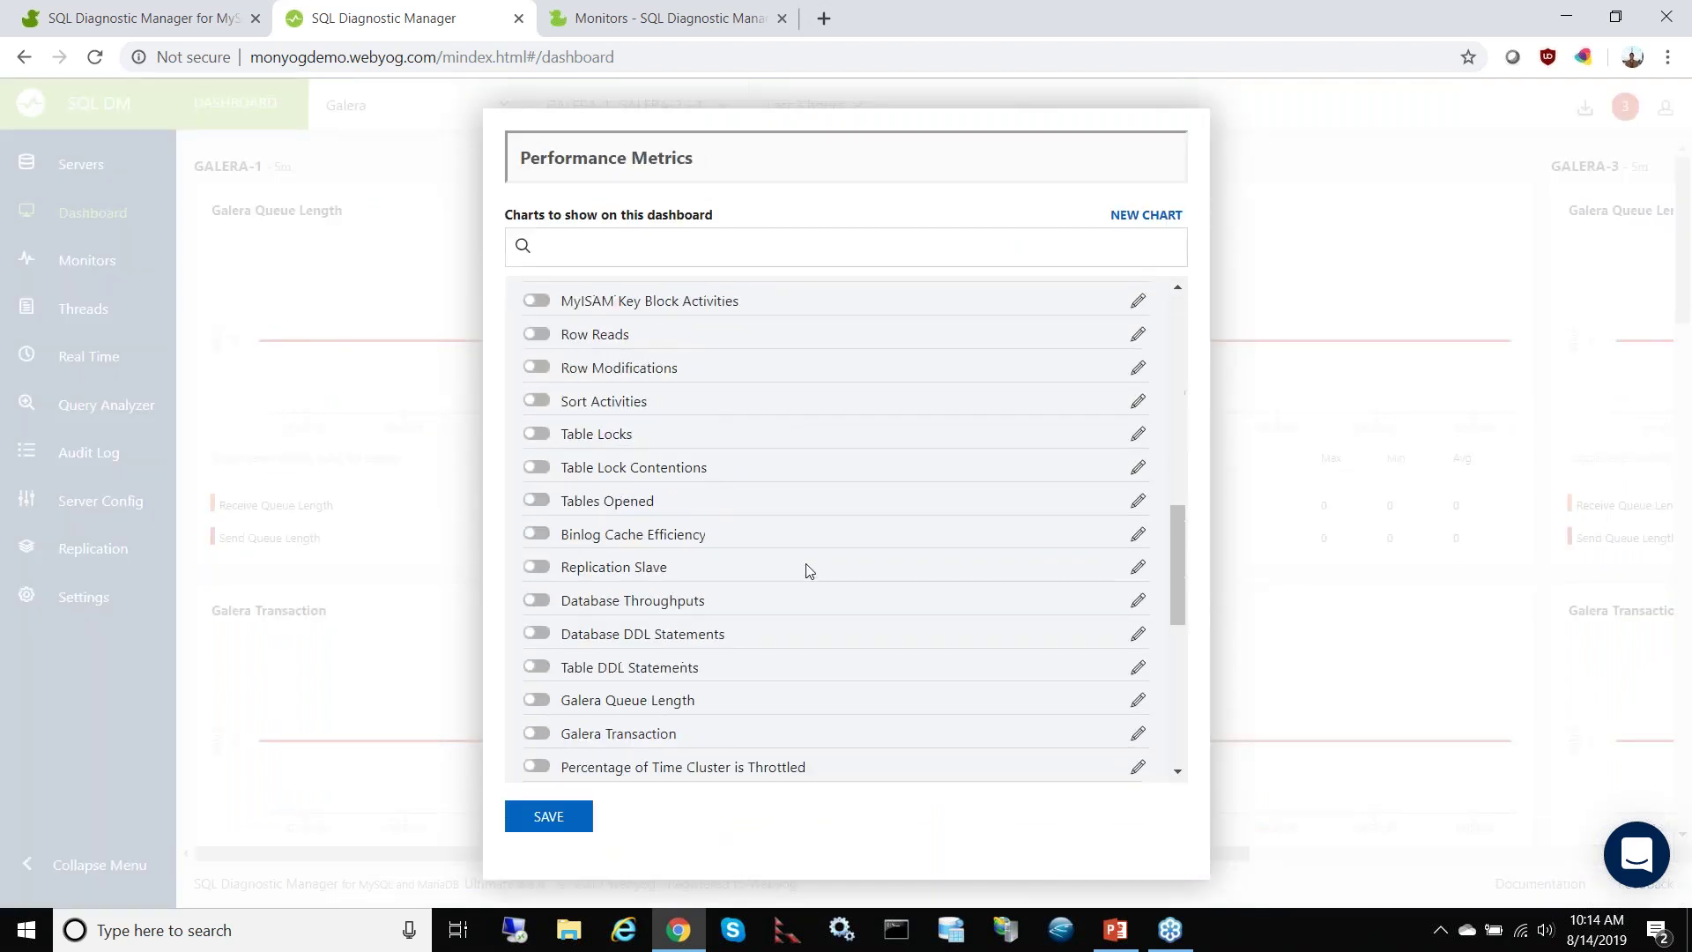
scroll(804, 573, "up", 20)
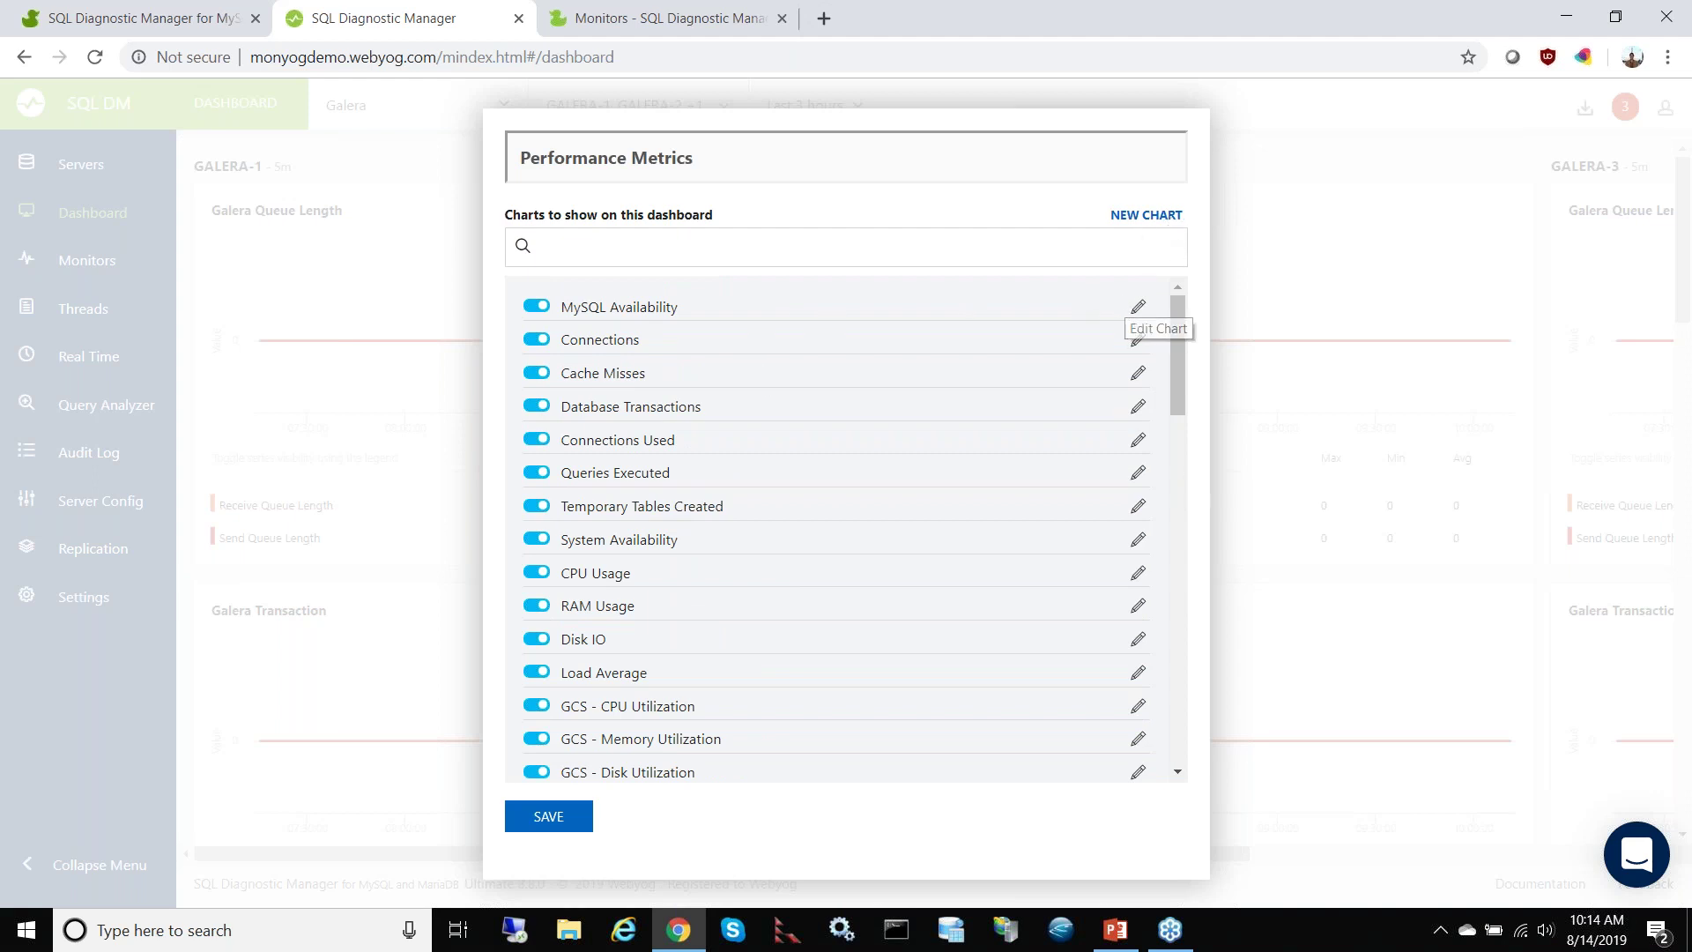
Step: Open the Connections chart's definition and examine its series captions and series values
left_click(1137, 341)
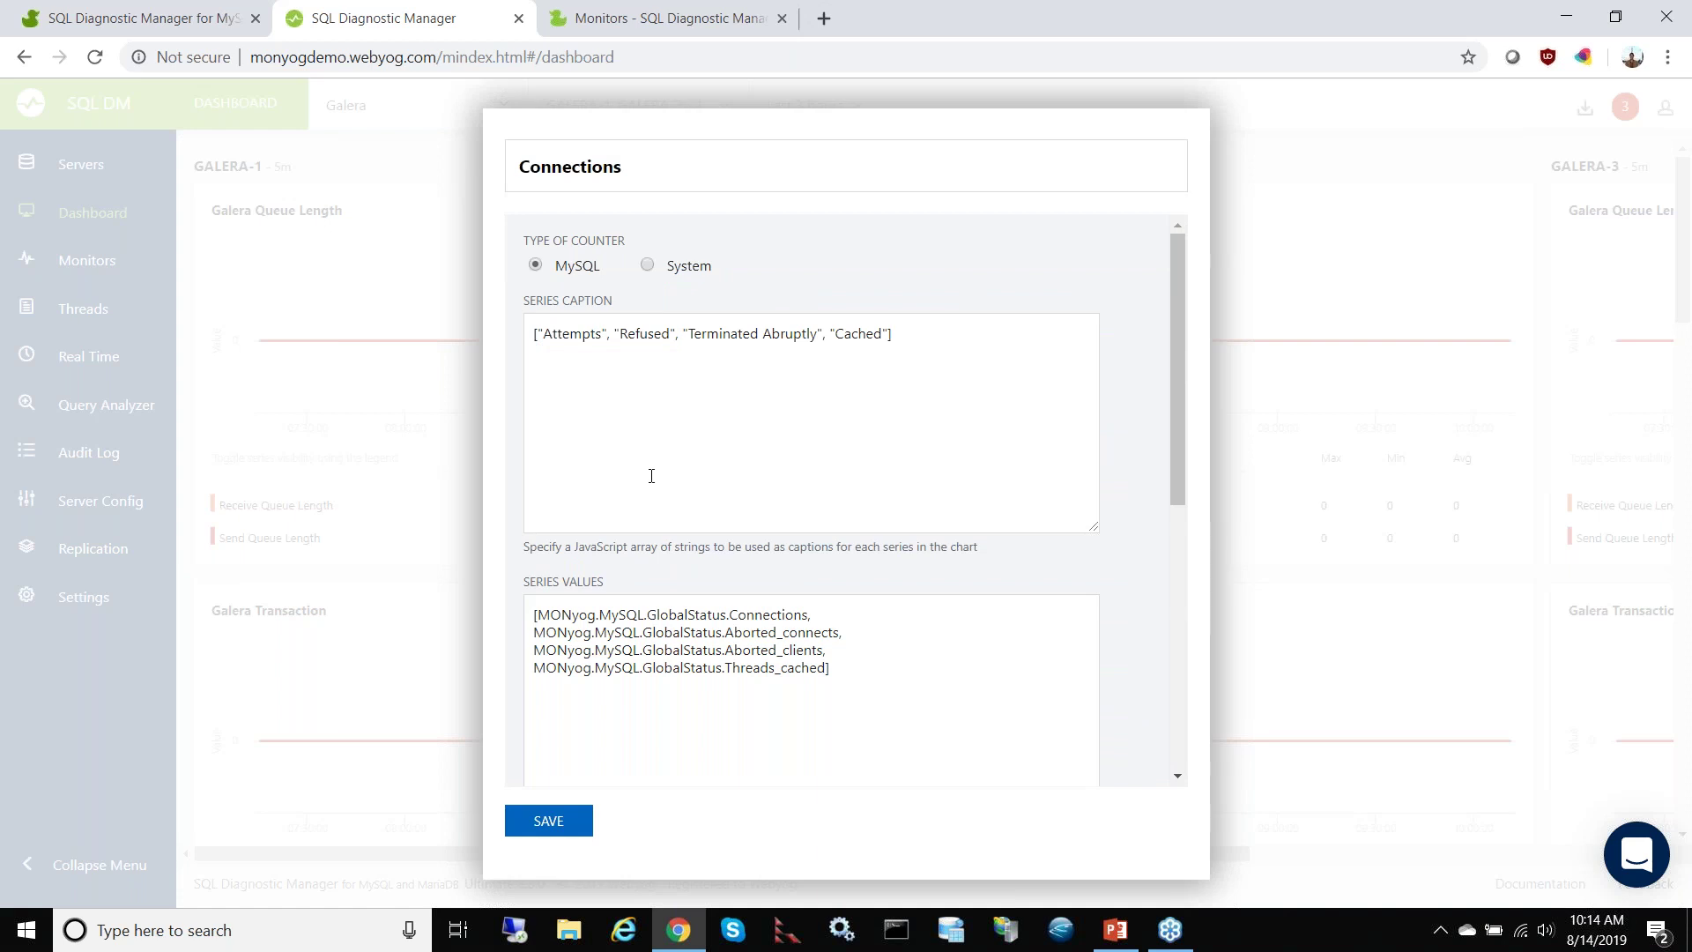
left_click_drag(563, 336, 891, 340)
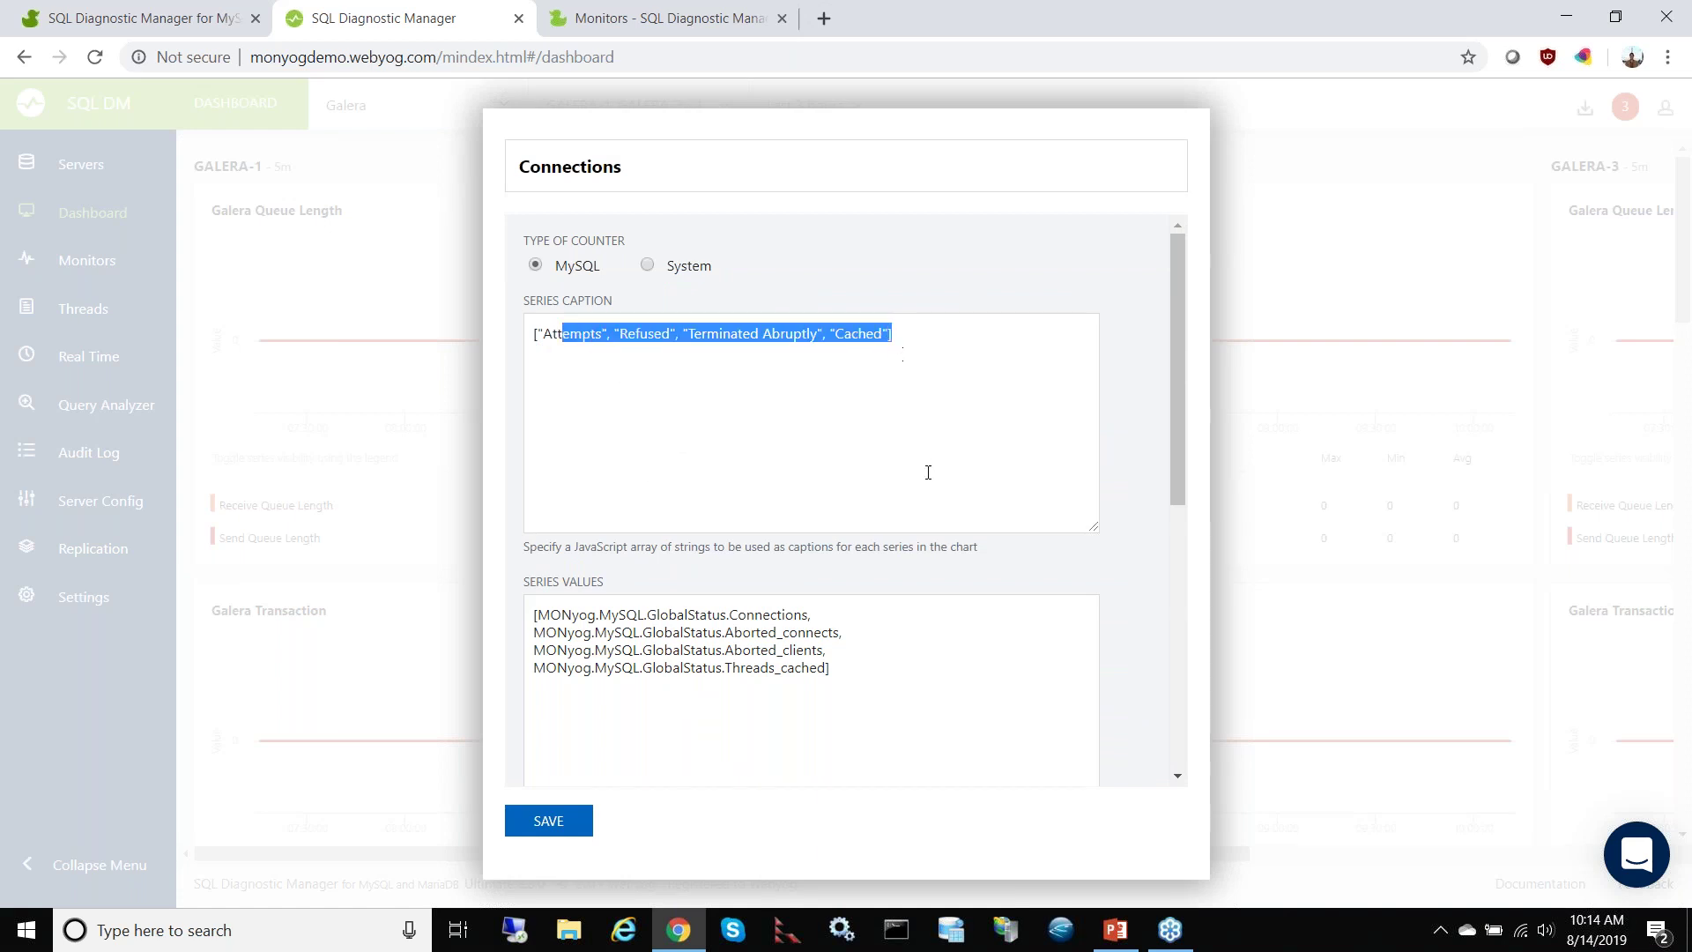
left_click_drag(876, 670, 500, 606)
left_click(709, 631)
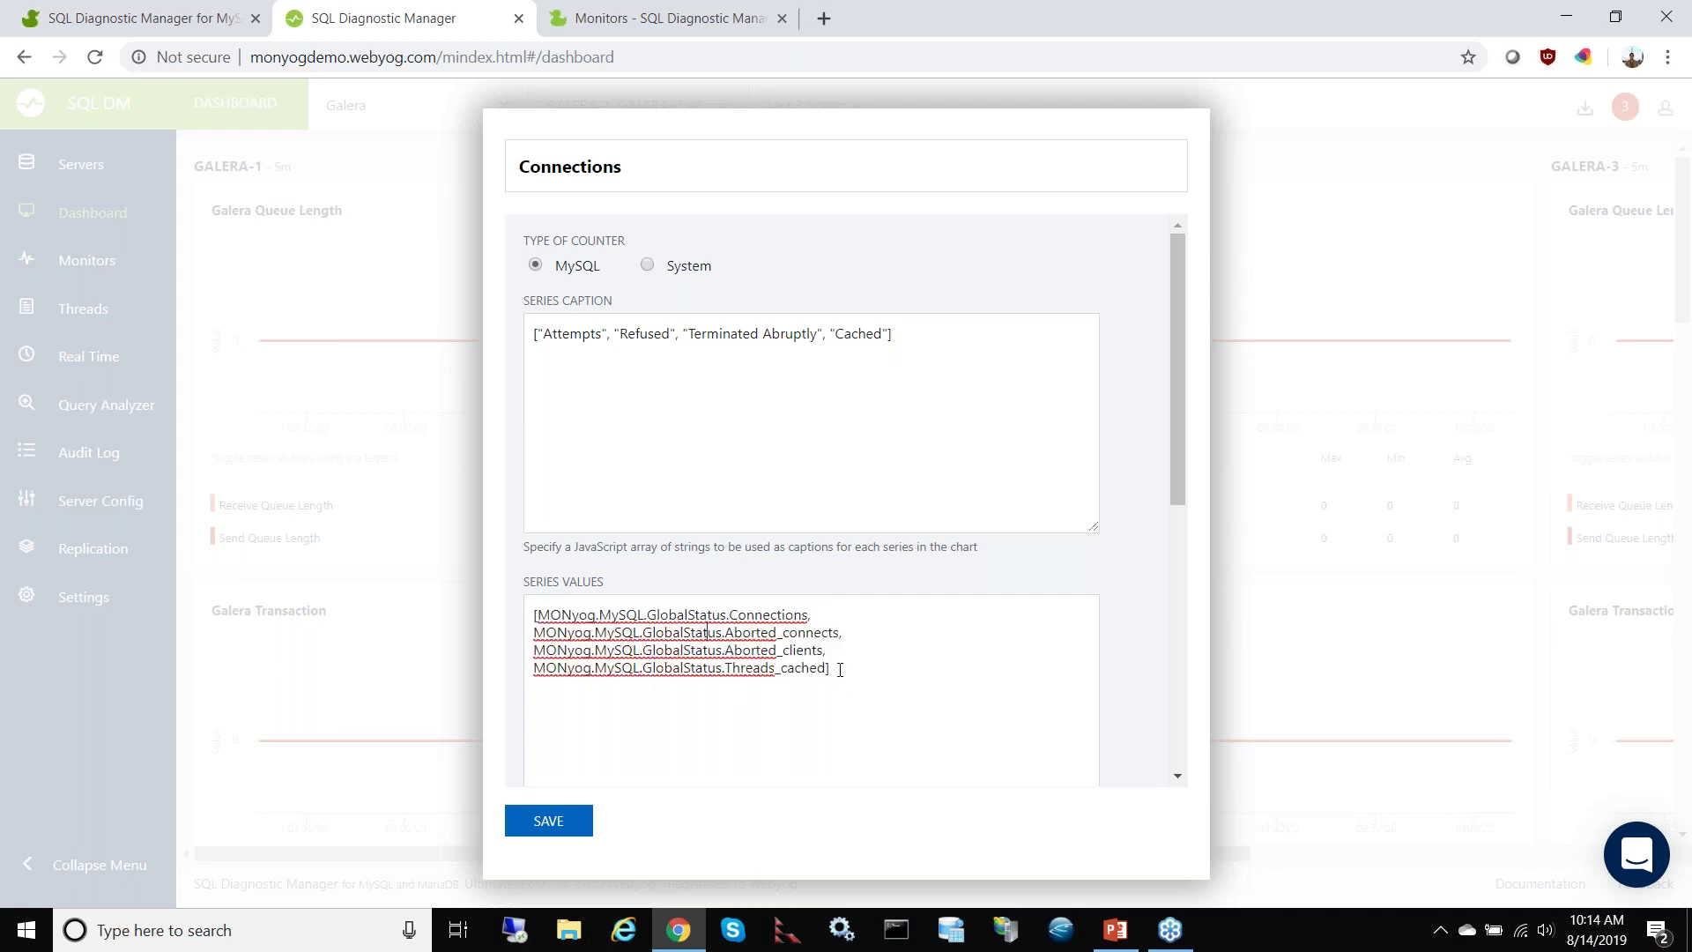
left_click_drag(829, 670, 516, 596)
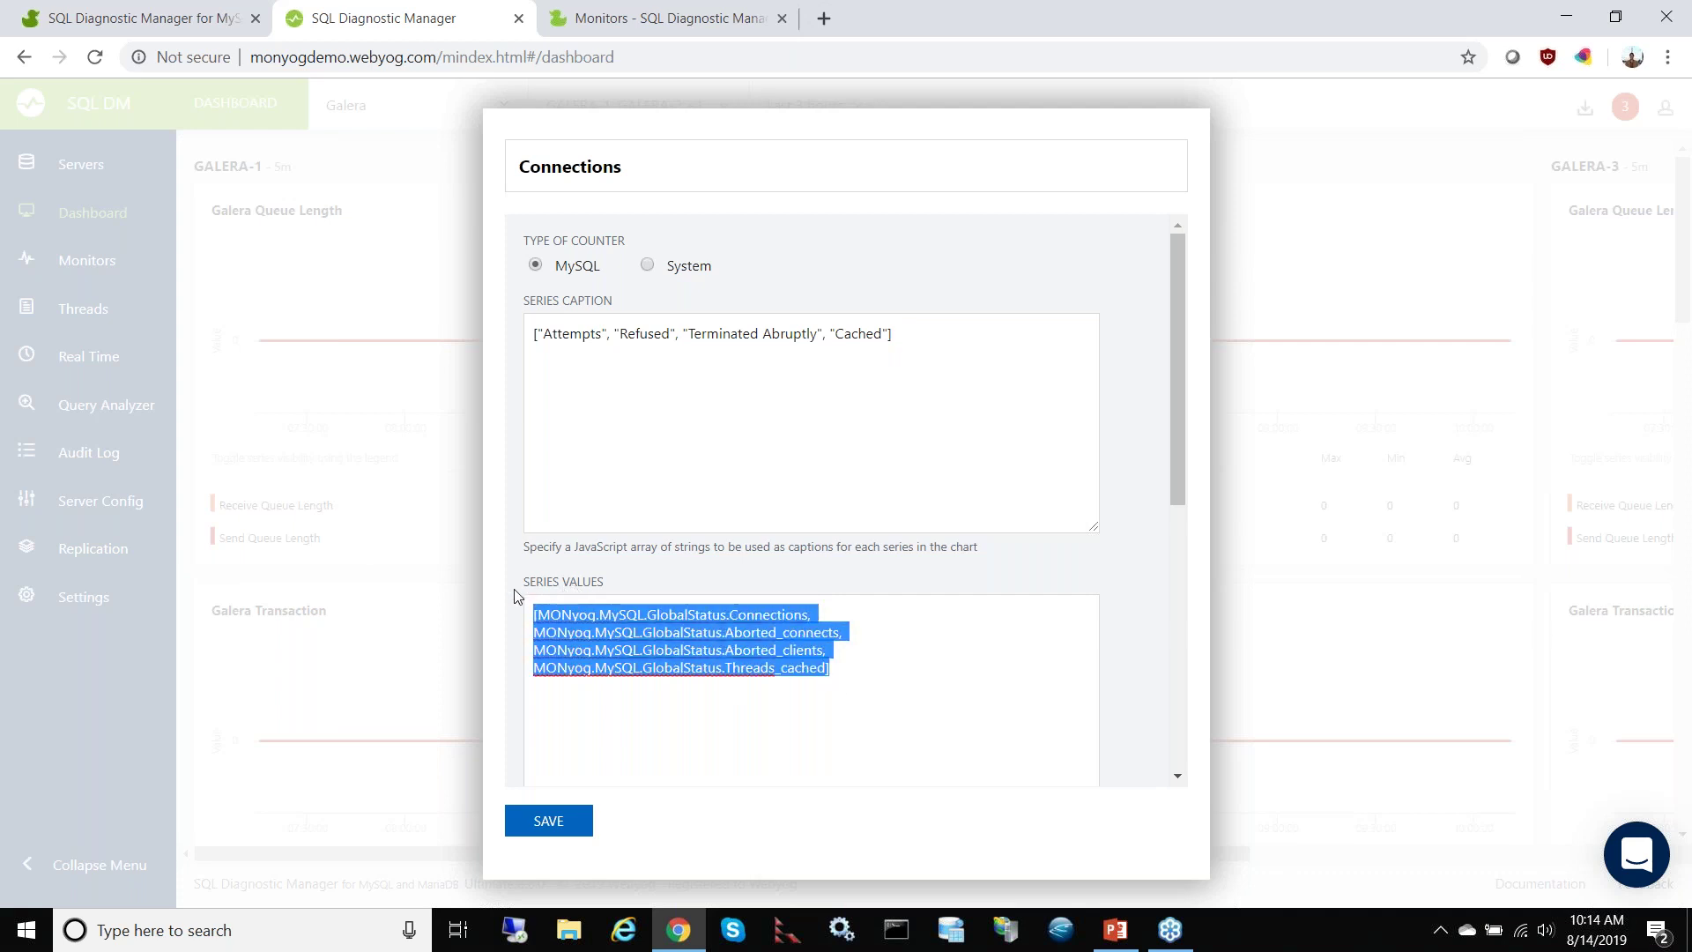
left_click(738, 668)
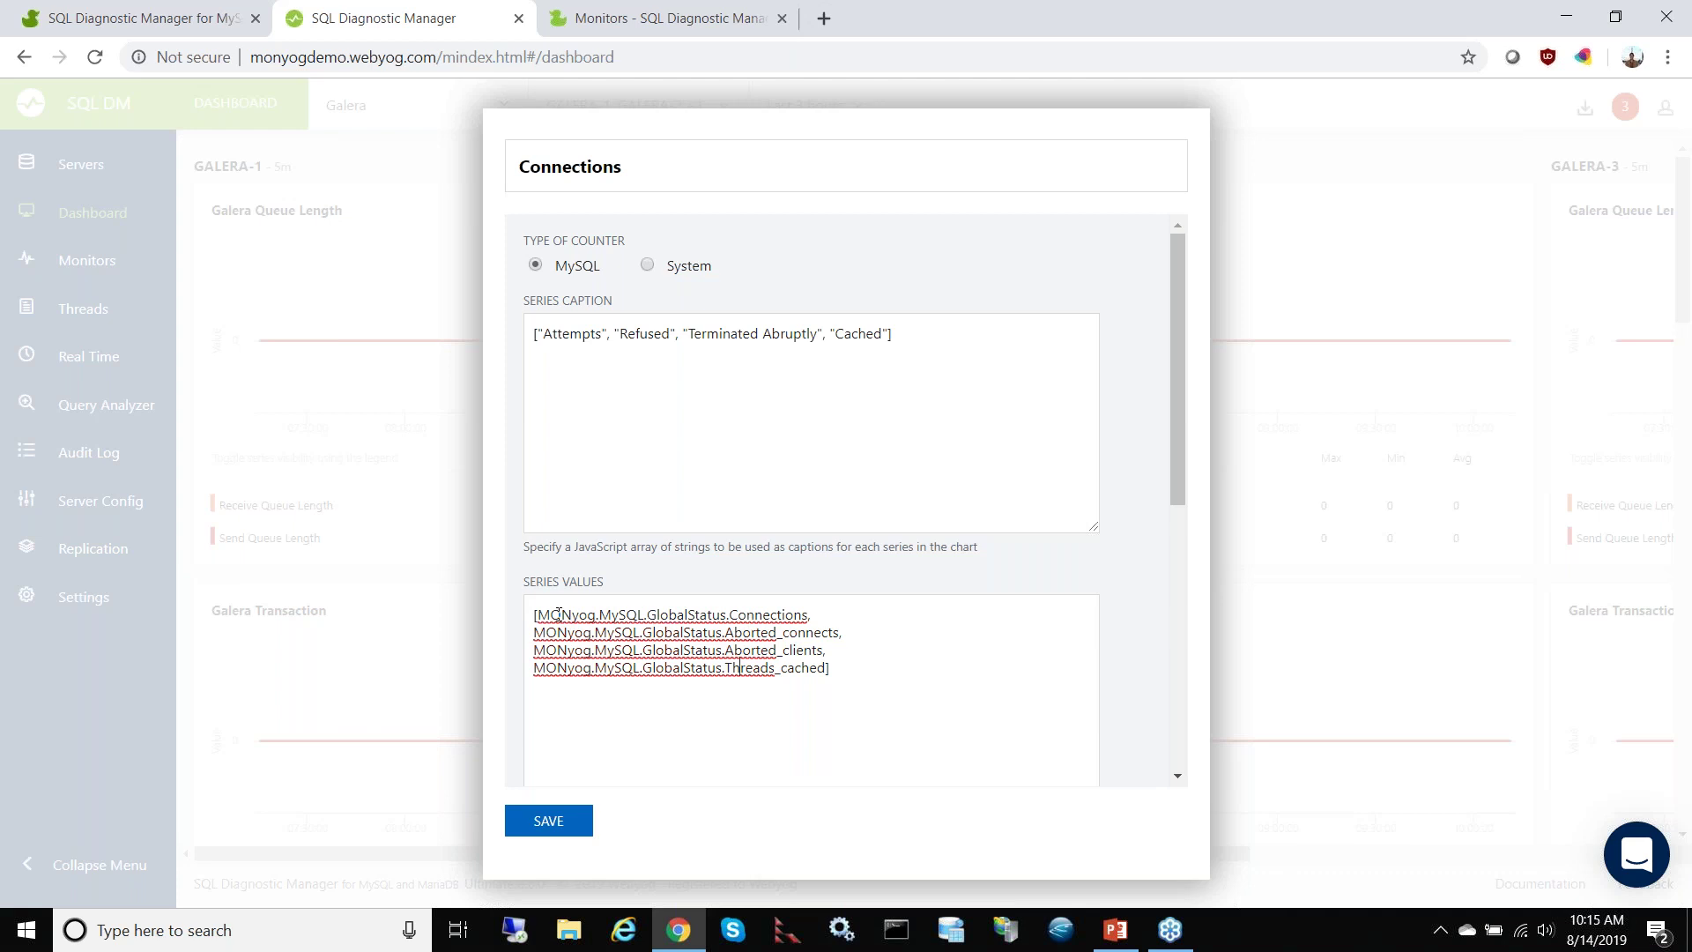
Step: Read the documentation's Monyog object model page, then return to the Connections chart and compare its series values
left_click(657, 19)
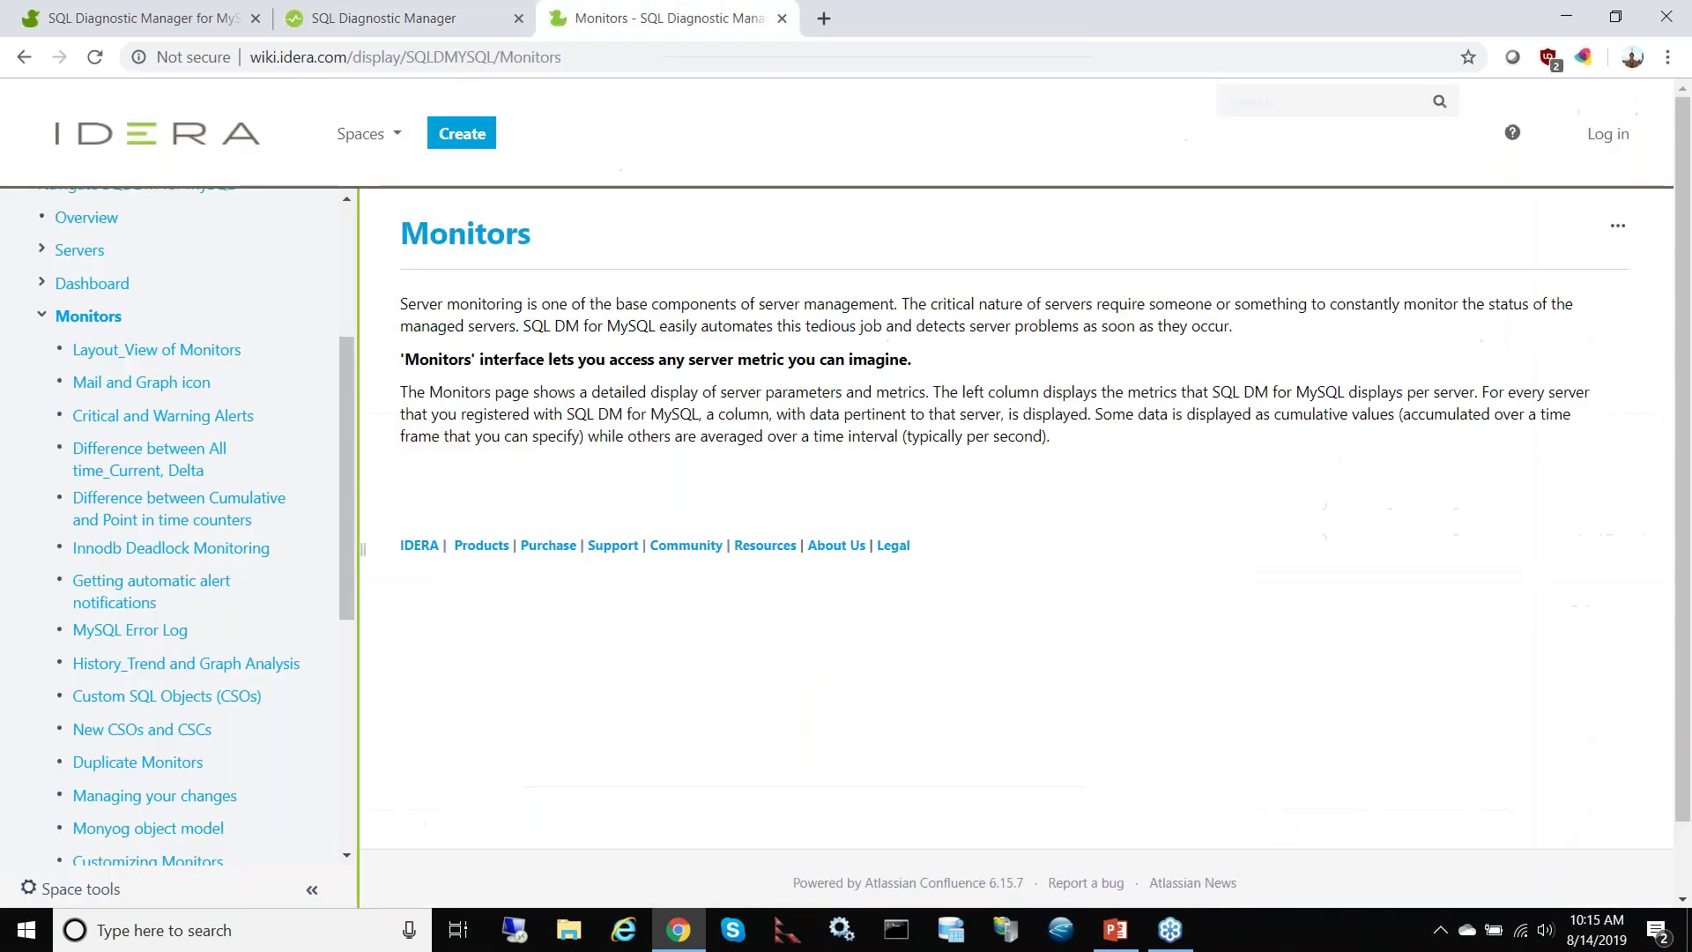
left_click(180, 828)
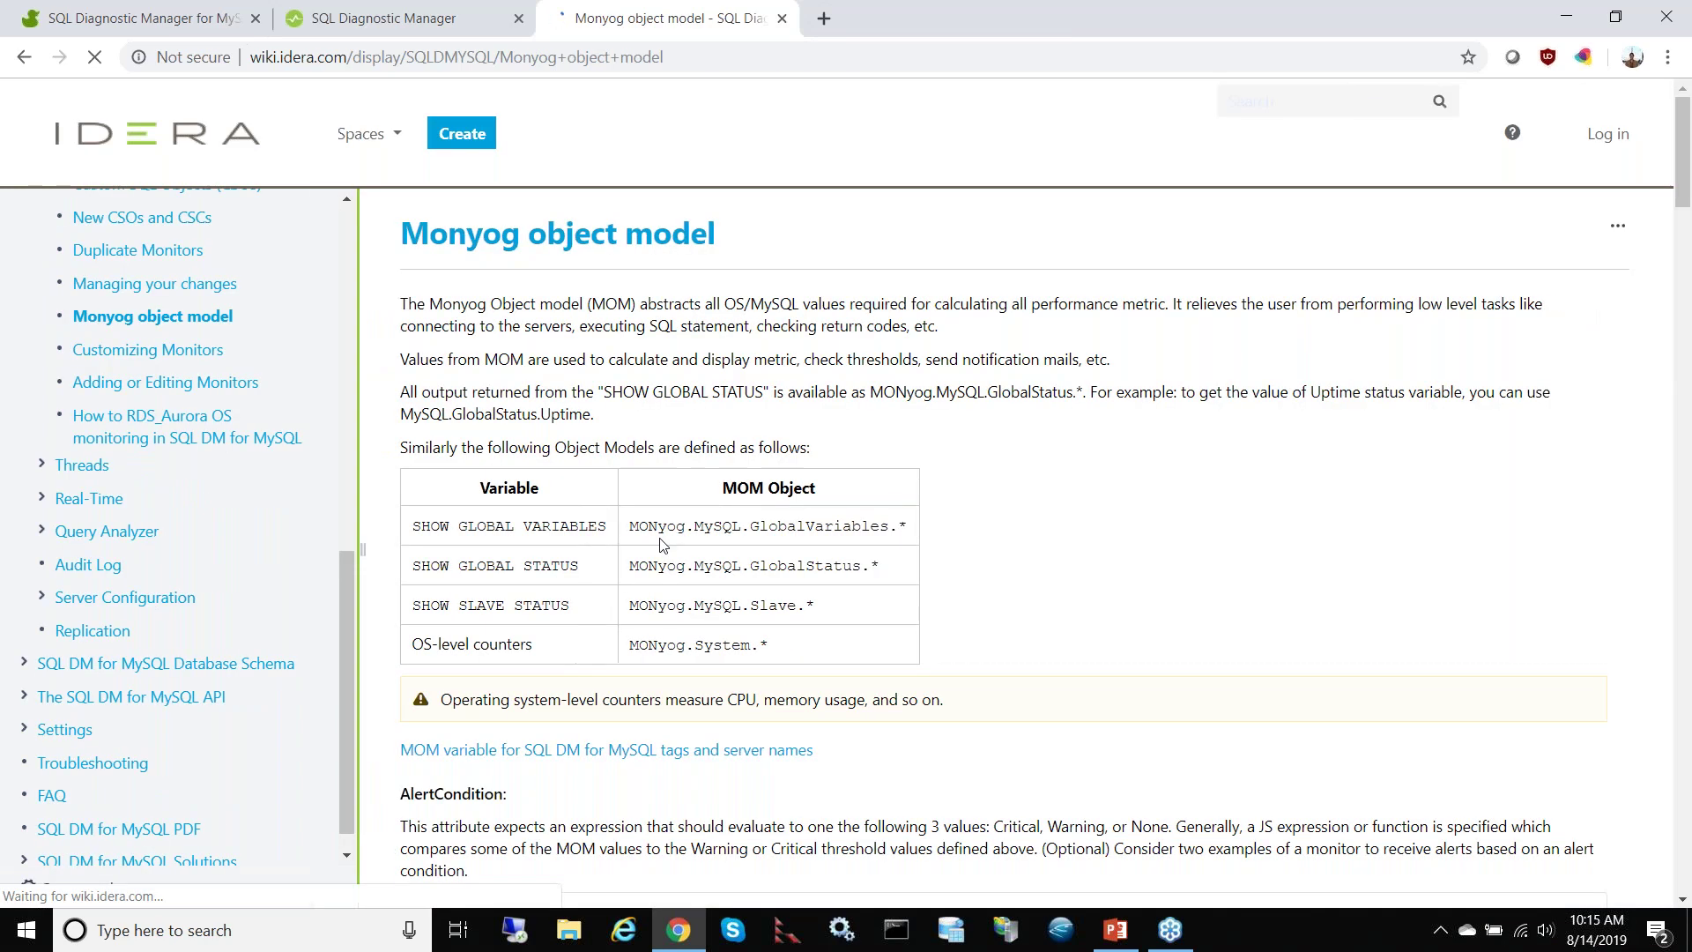
scroll(693, 397, "down", 1)
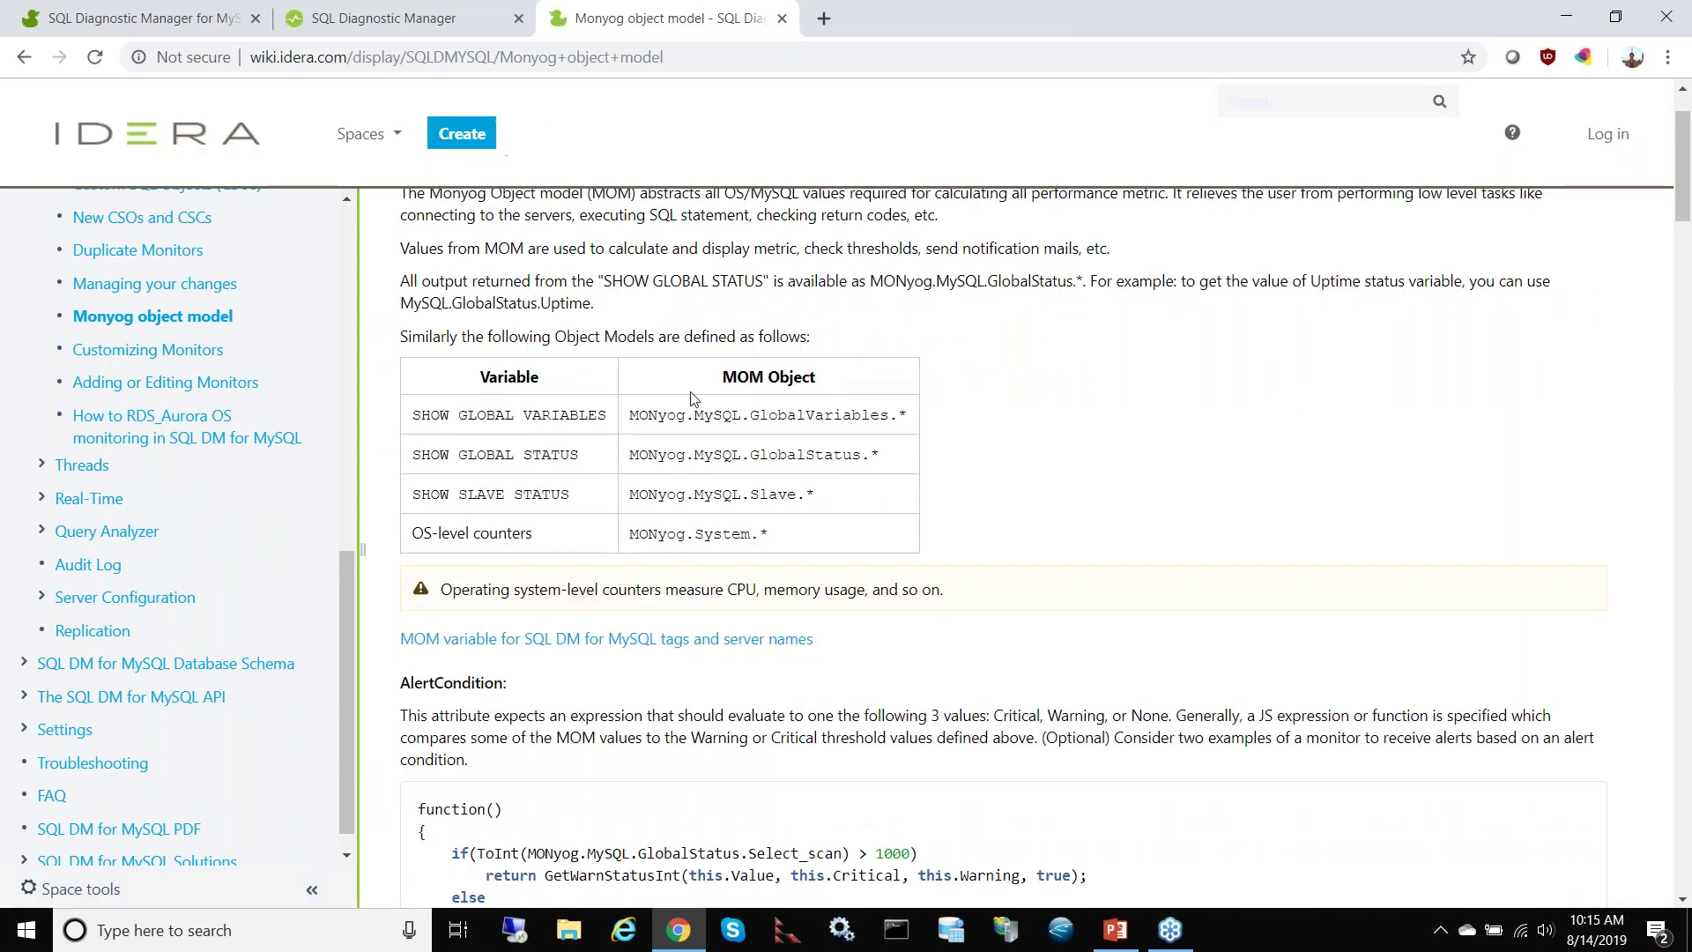
scroll(694, 397, "down", 2)
scroll(927, 365, "down", 20)
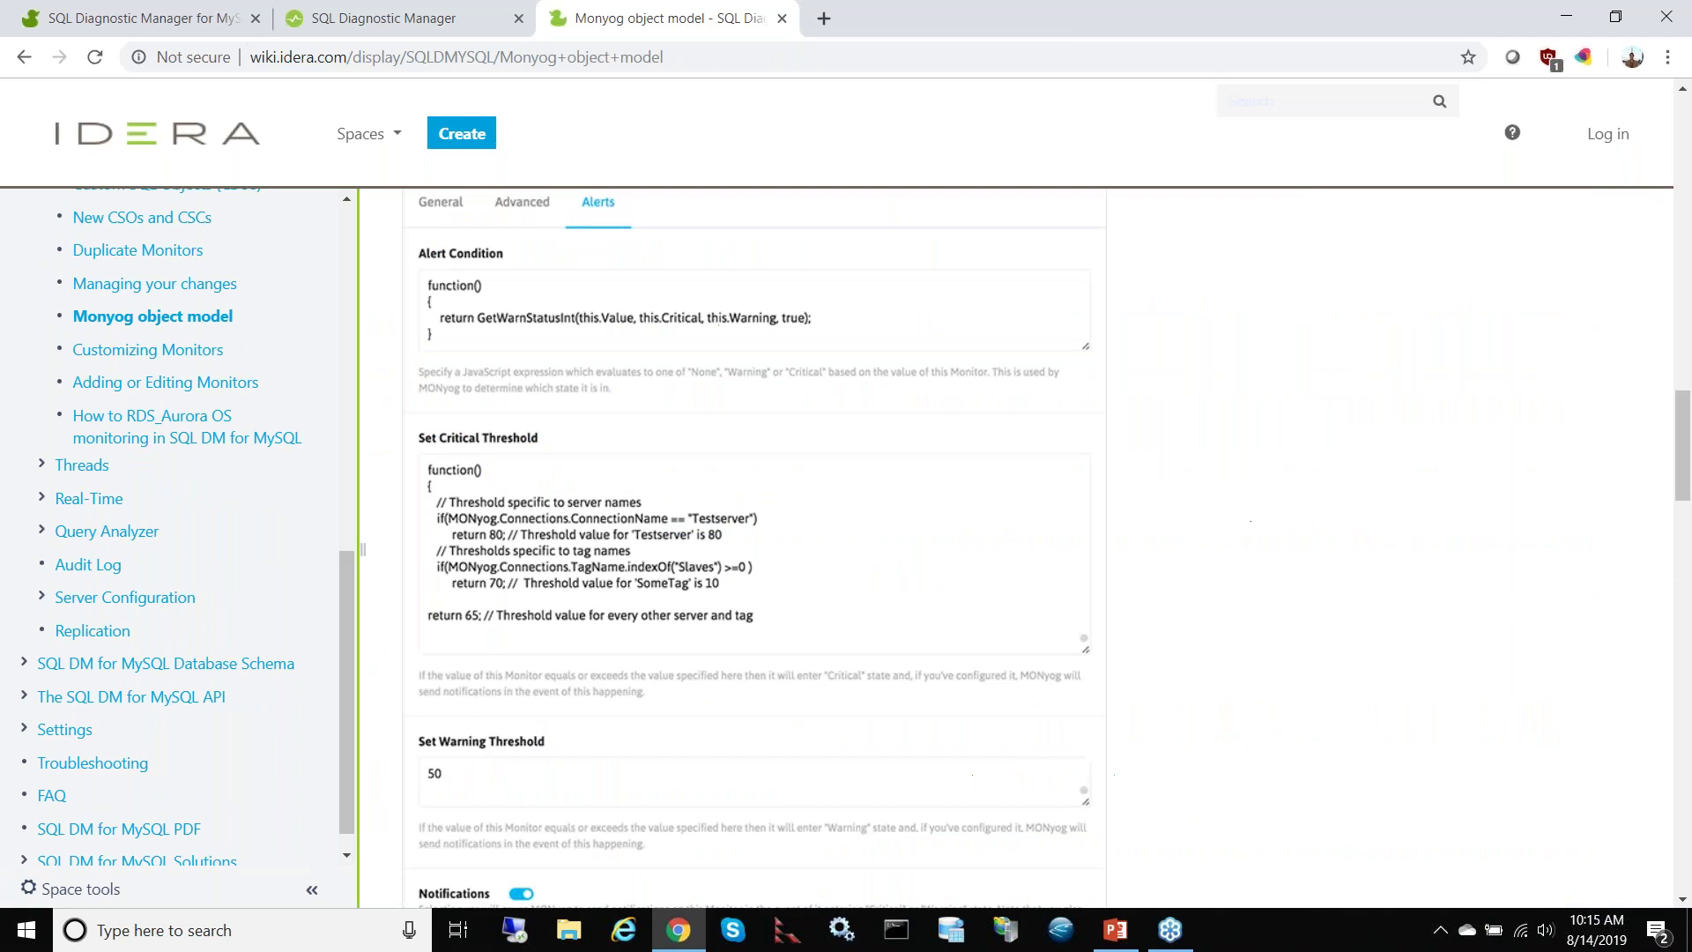
left_click(423, 18)
left_click_drag(870, 674, 388, 597)
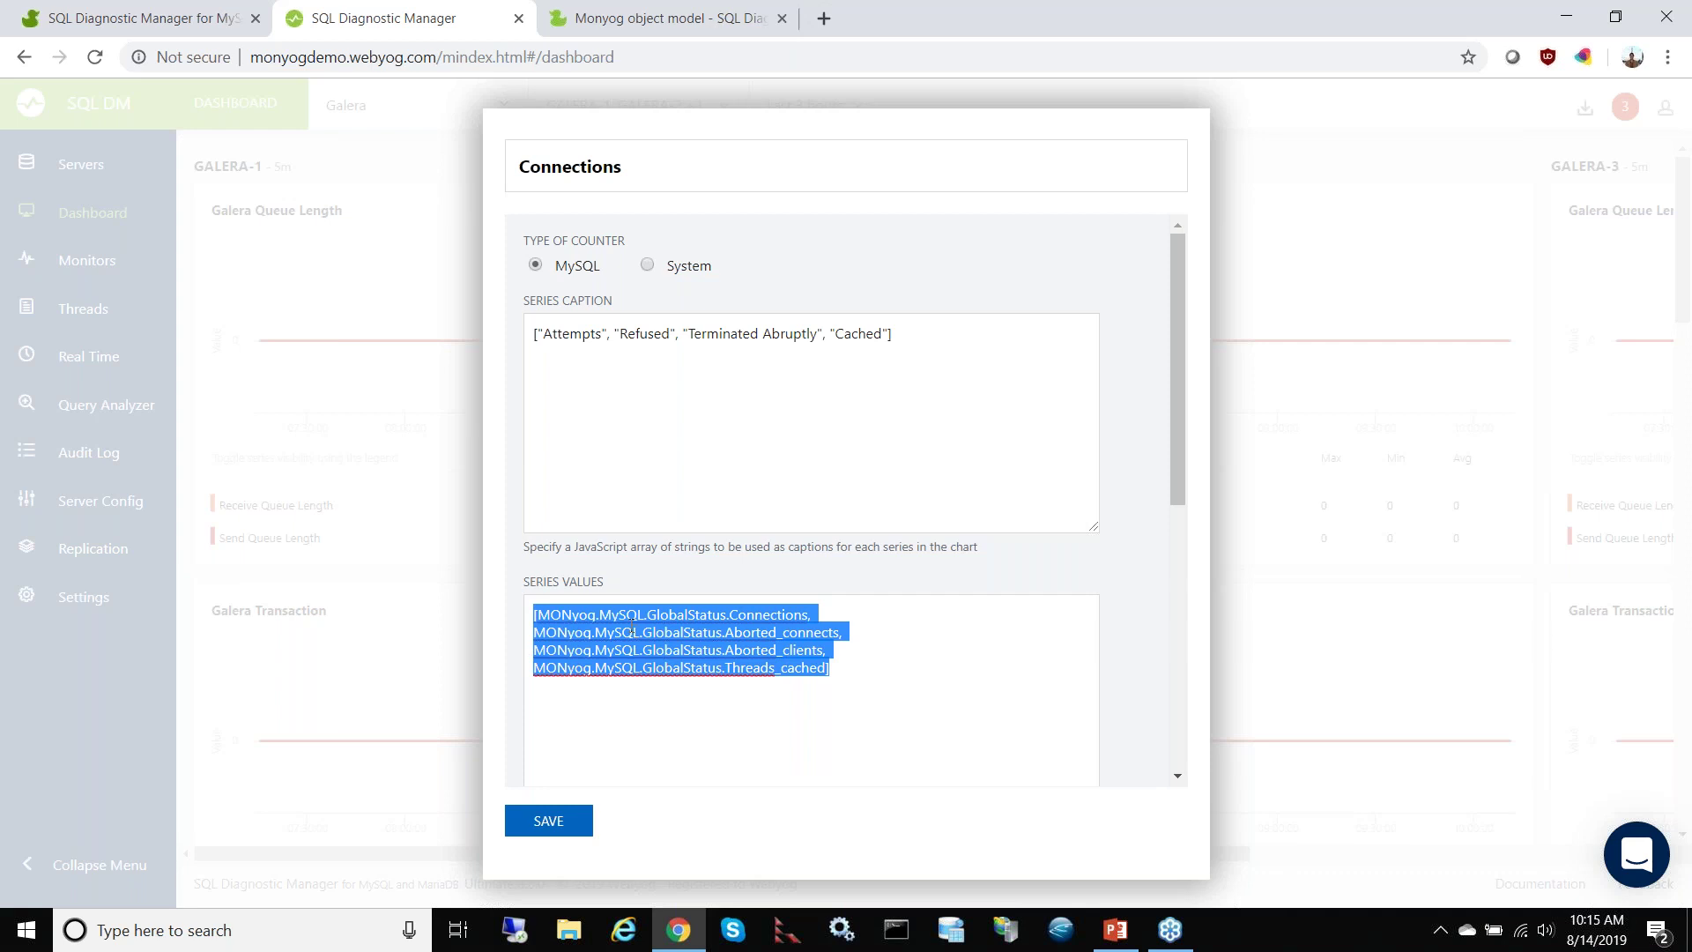
Step: Close the chart and dashboard editors without saving and switch from the Galera dashboard to Performance Metrics
left_click(1284, 283)
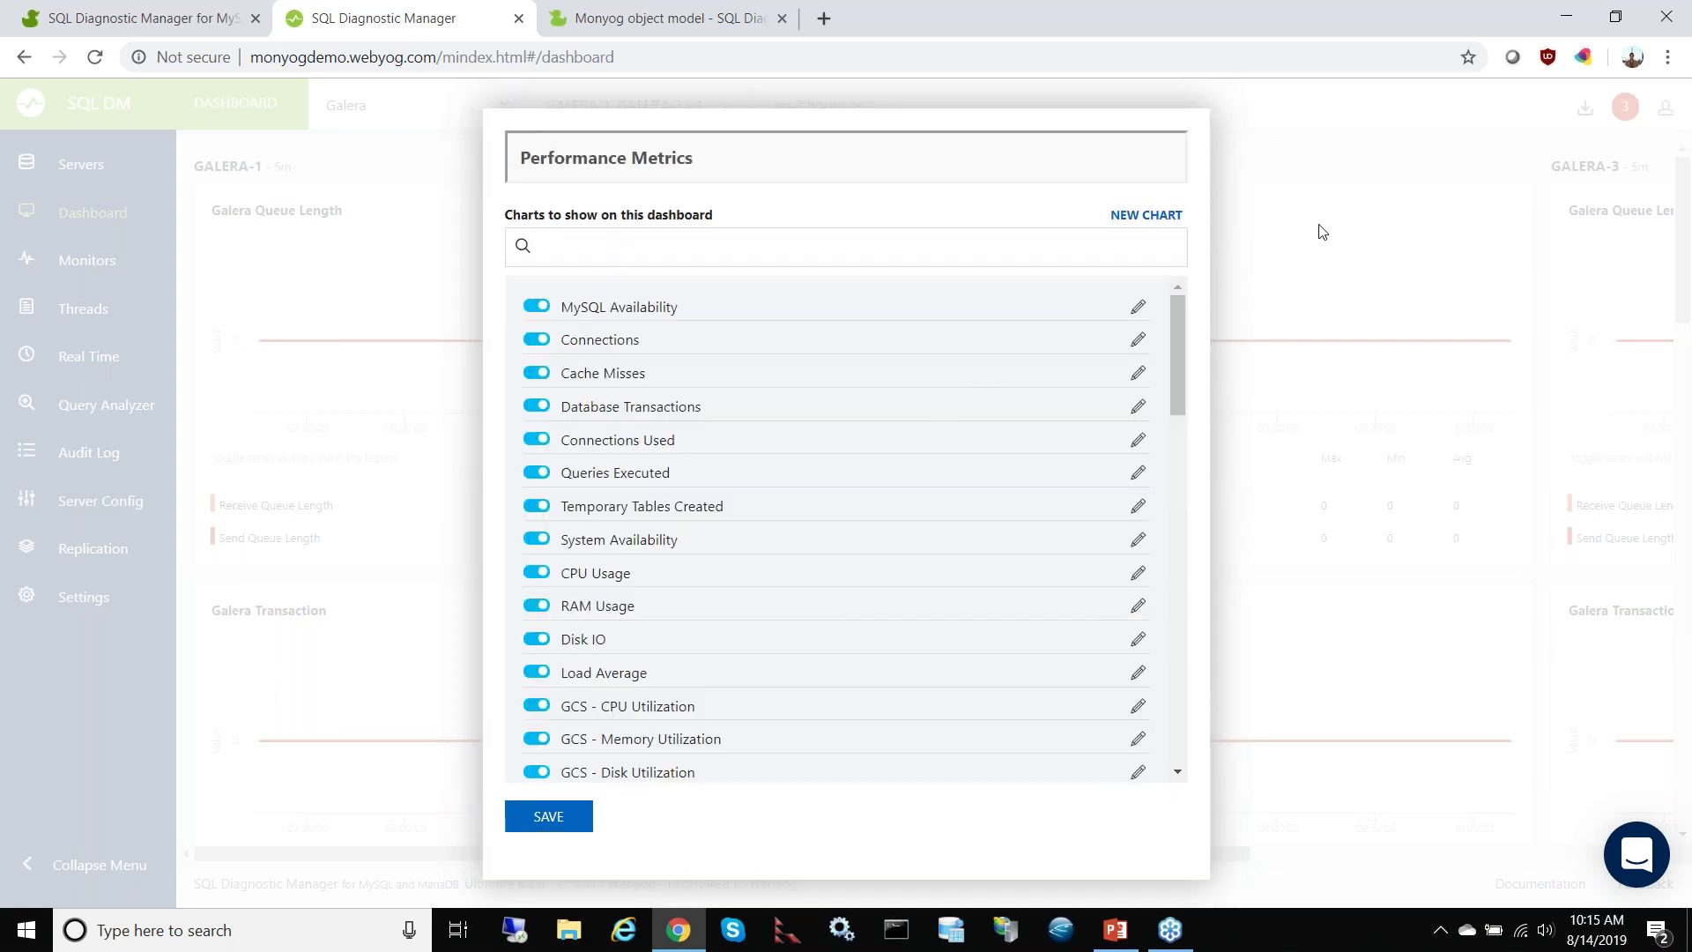
left_click(1322, 232)
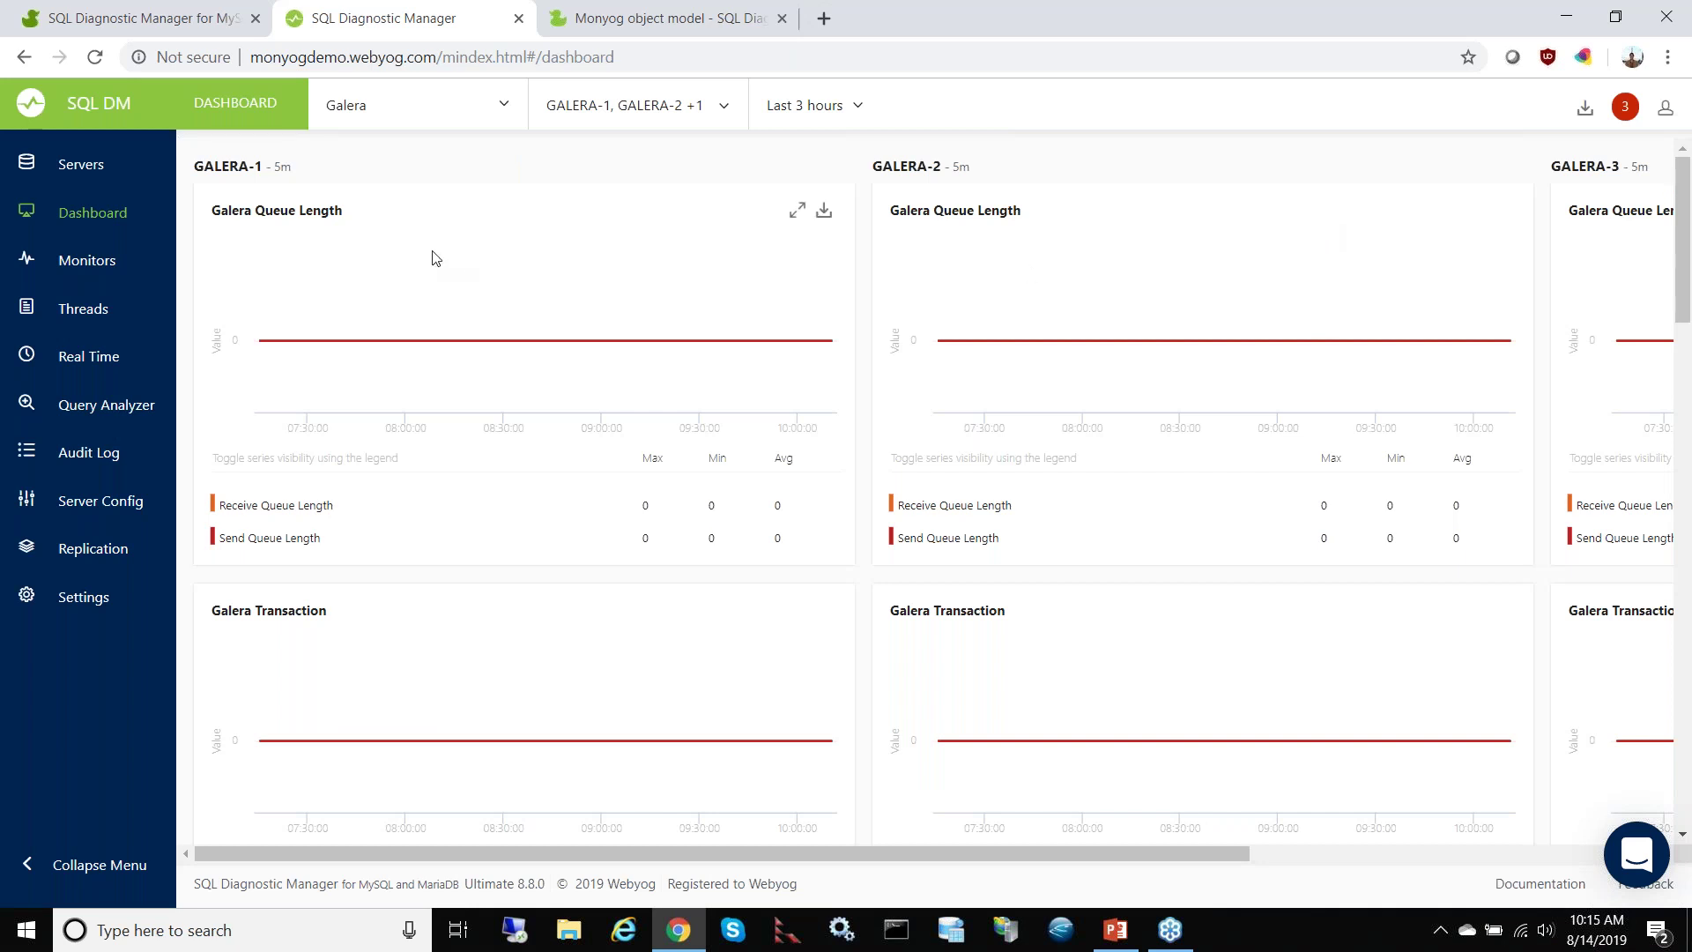
left_click(371, 118)
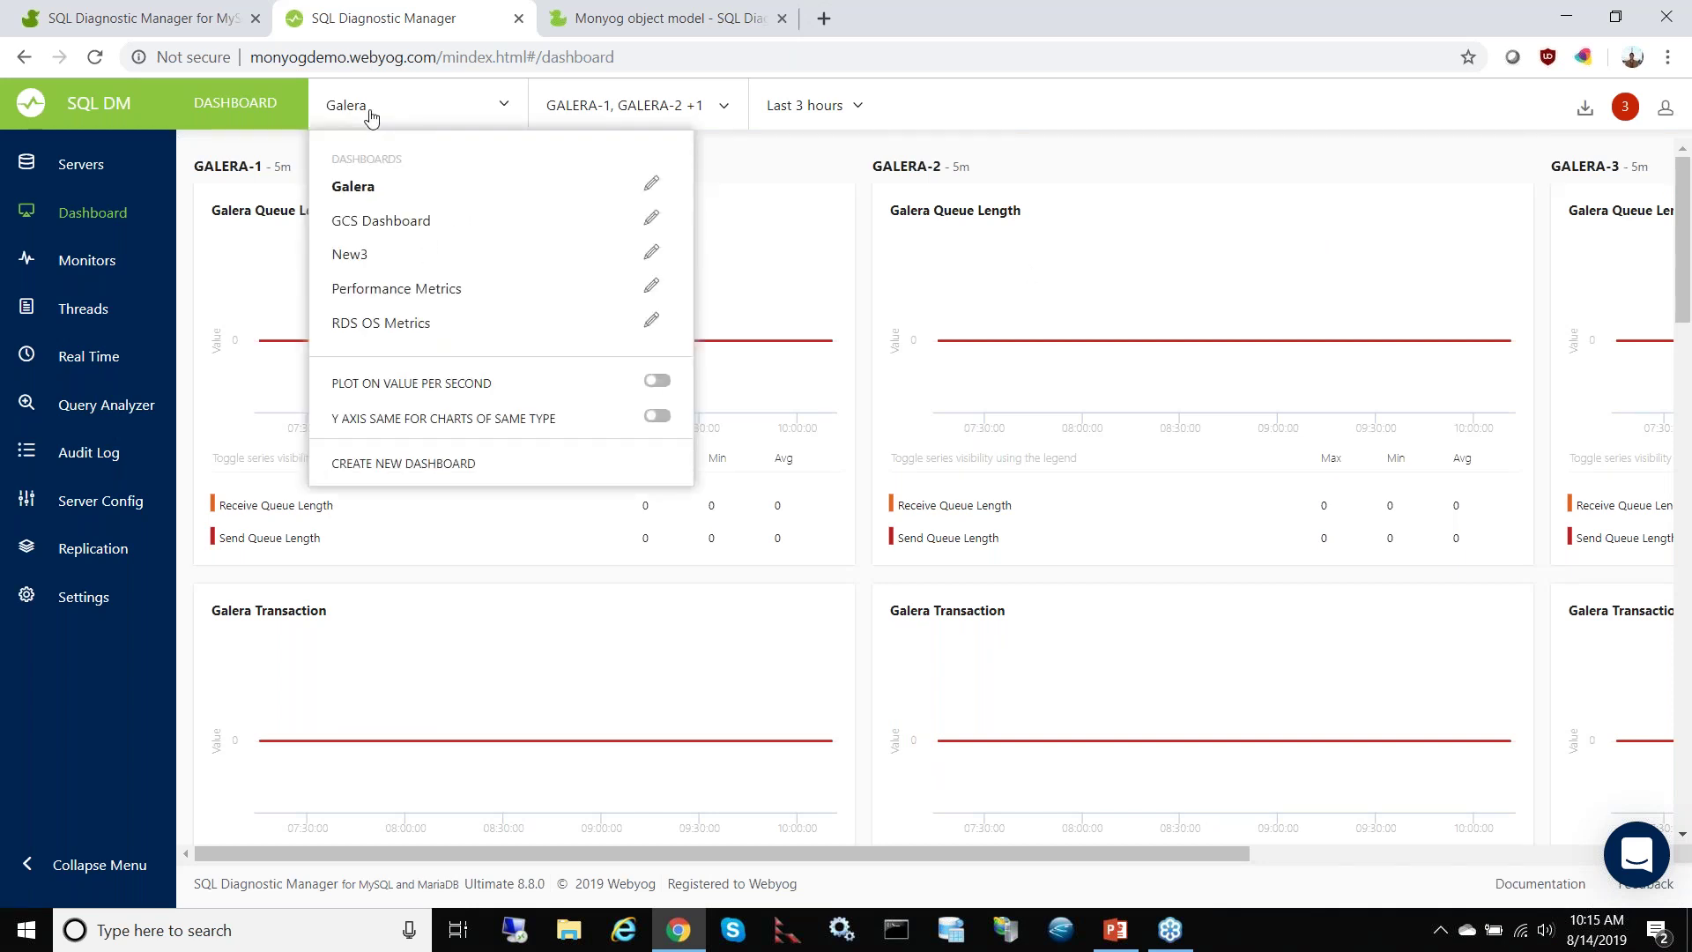
left_click(411, 291)
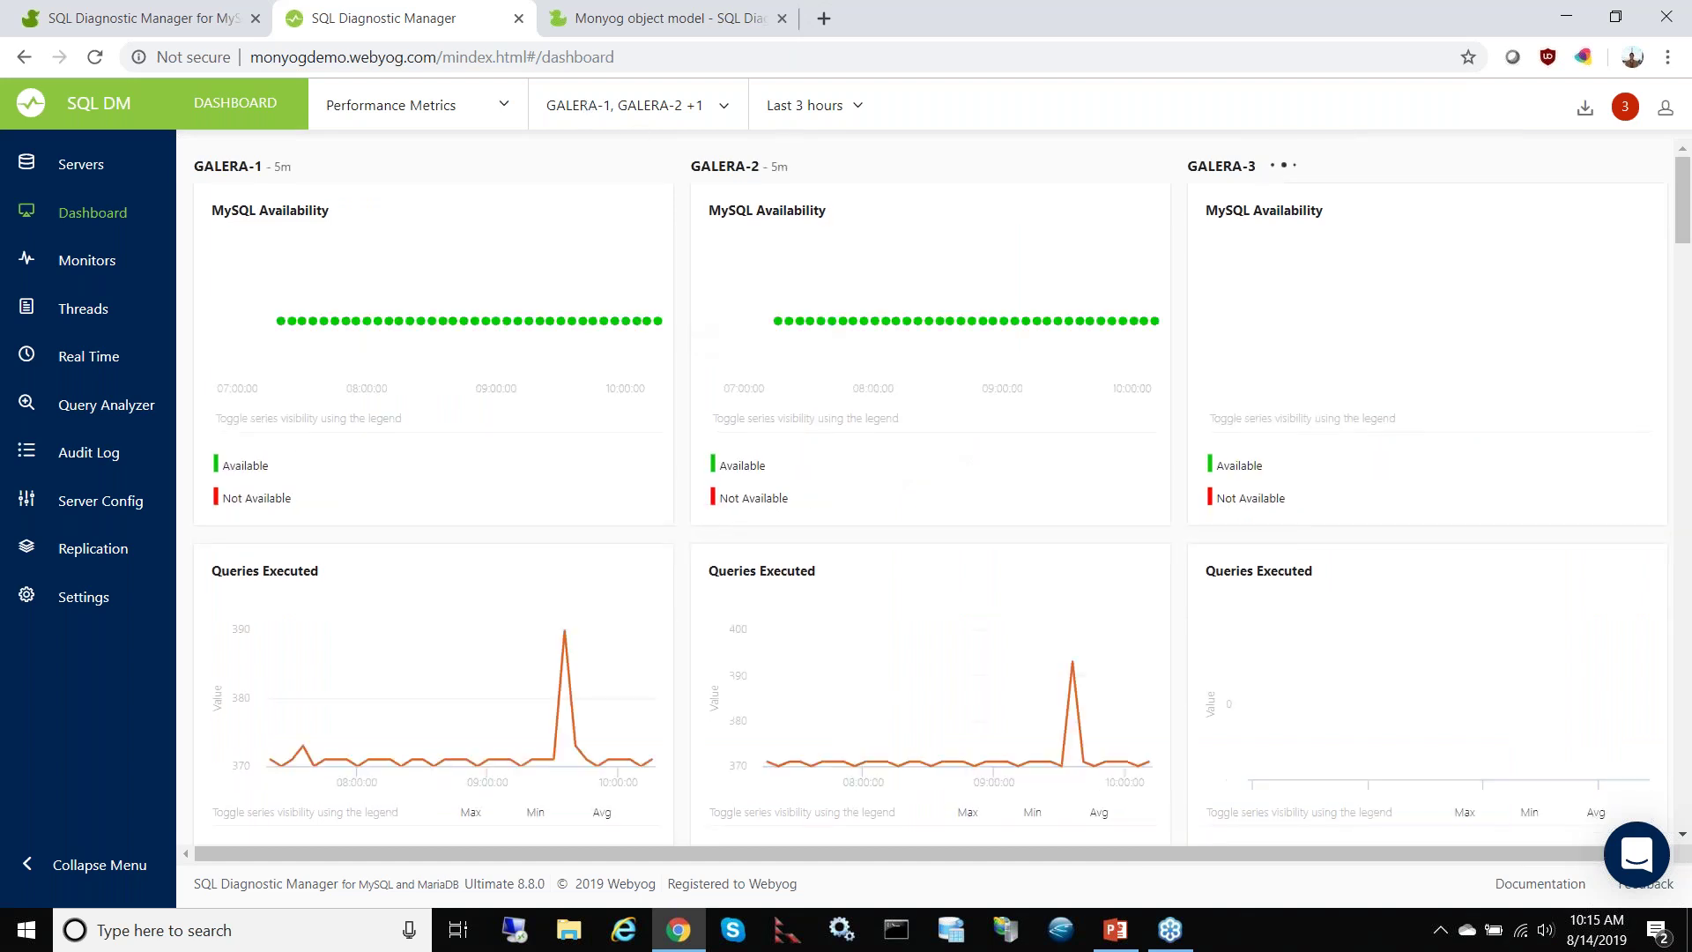
Step: Replace the three GALERA servers on the dashboard with RDS-Dev from the #RDS tag and set the time range to Last 3 days
left_click(625, 105)
left_click(708, 268)
left_click(706, 311)
left_click(712, 351)
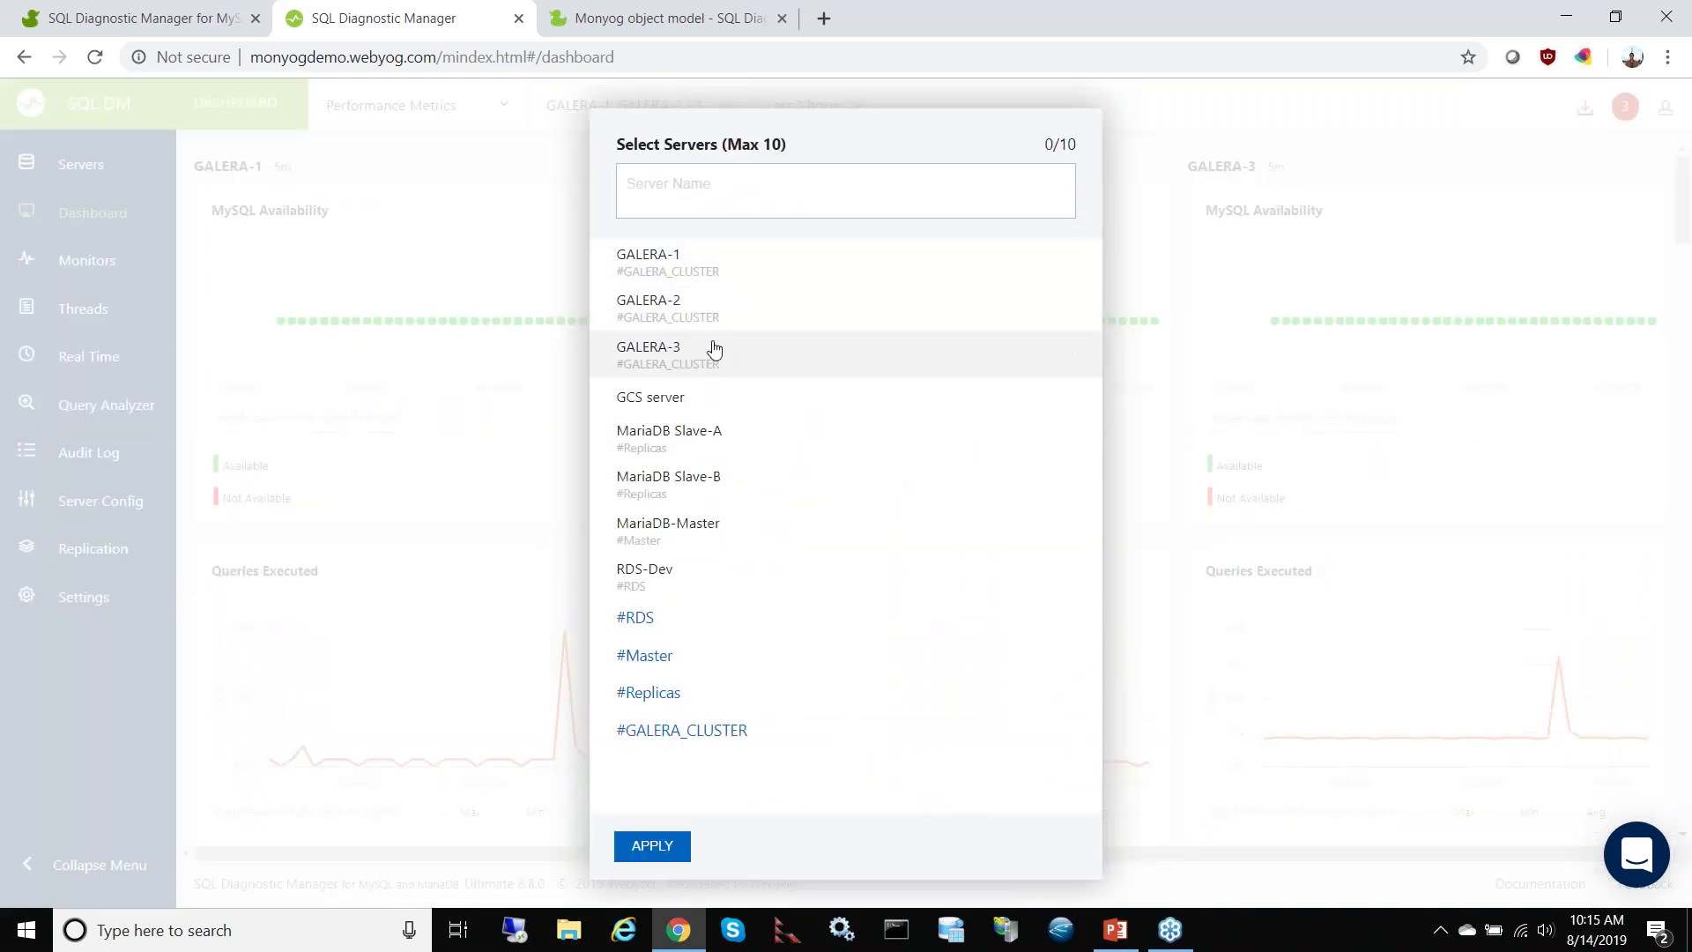
left_click(703, 620)
left_click(701, 295)
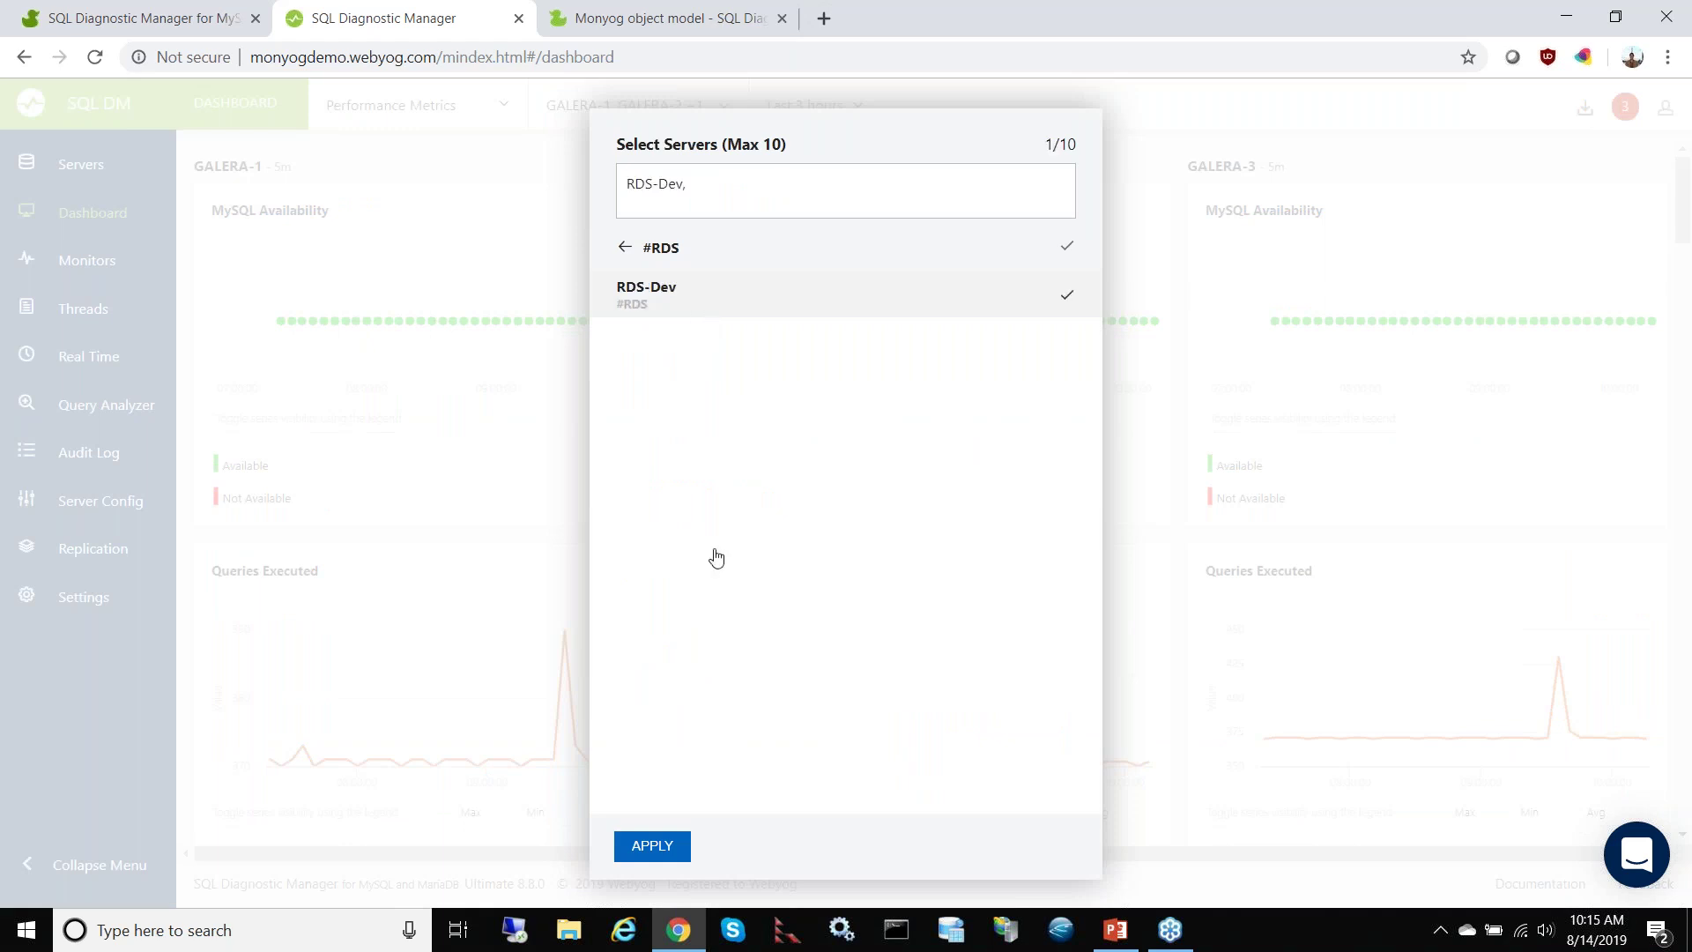
left_click(651, 848)
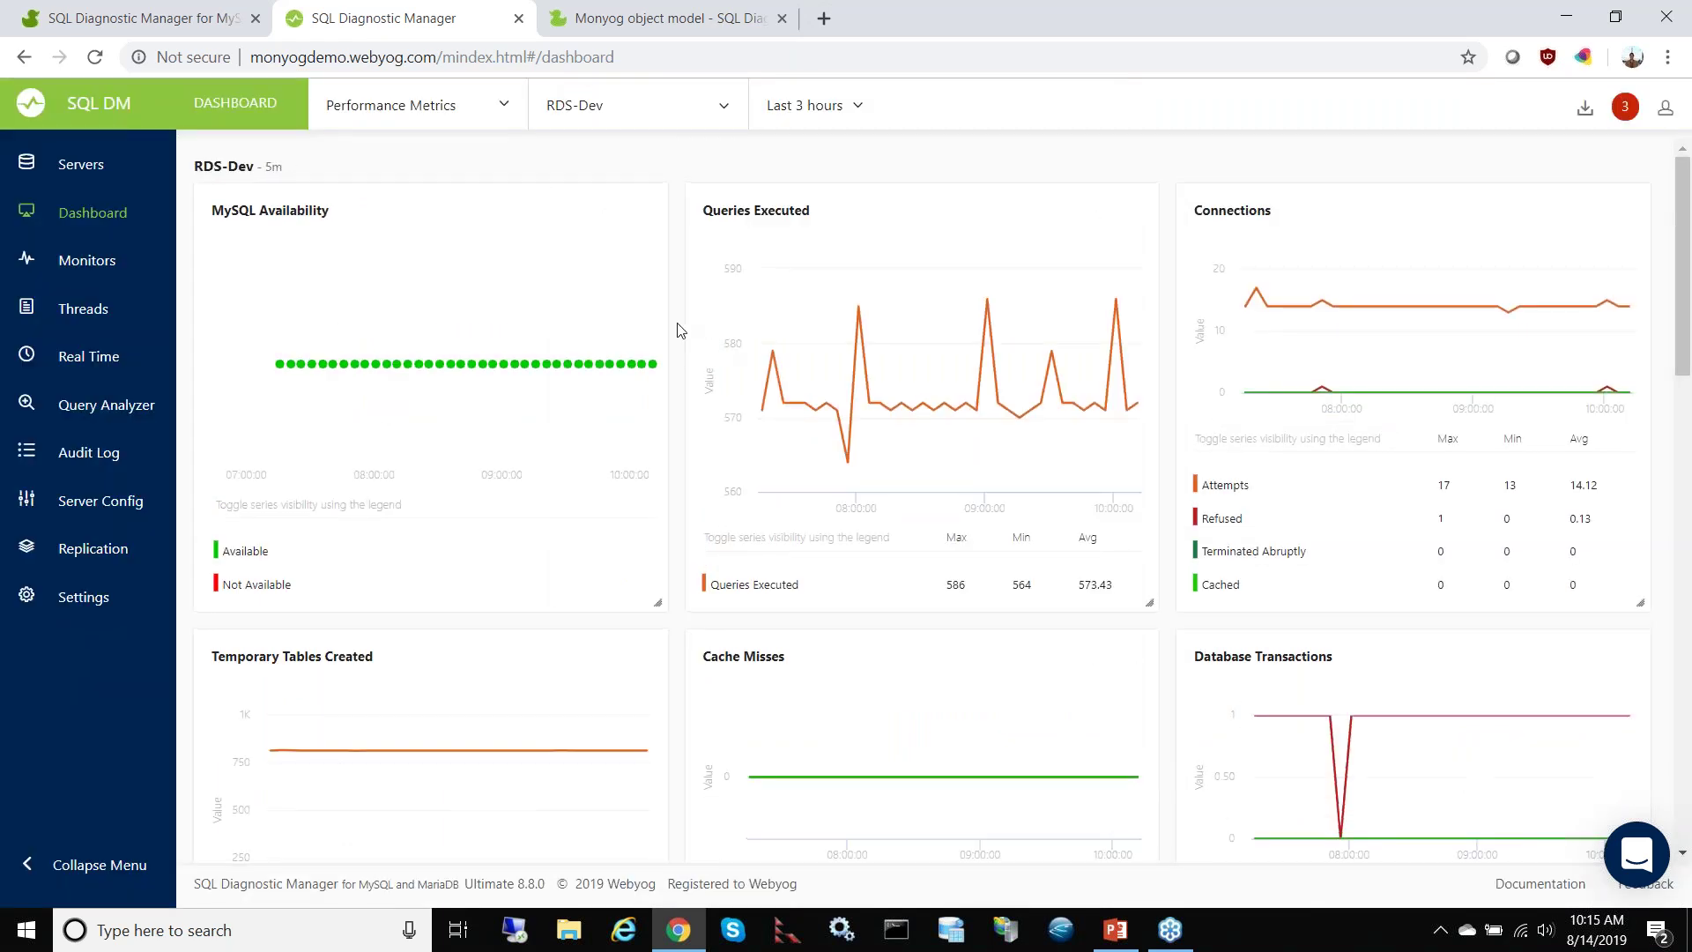
left_click(812, 104)
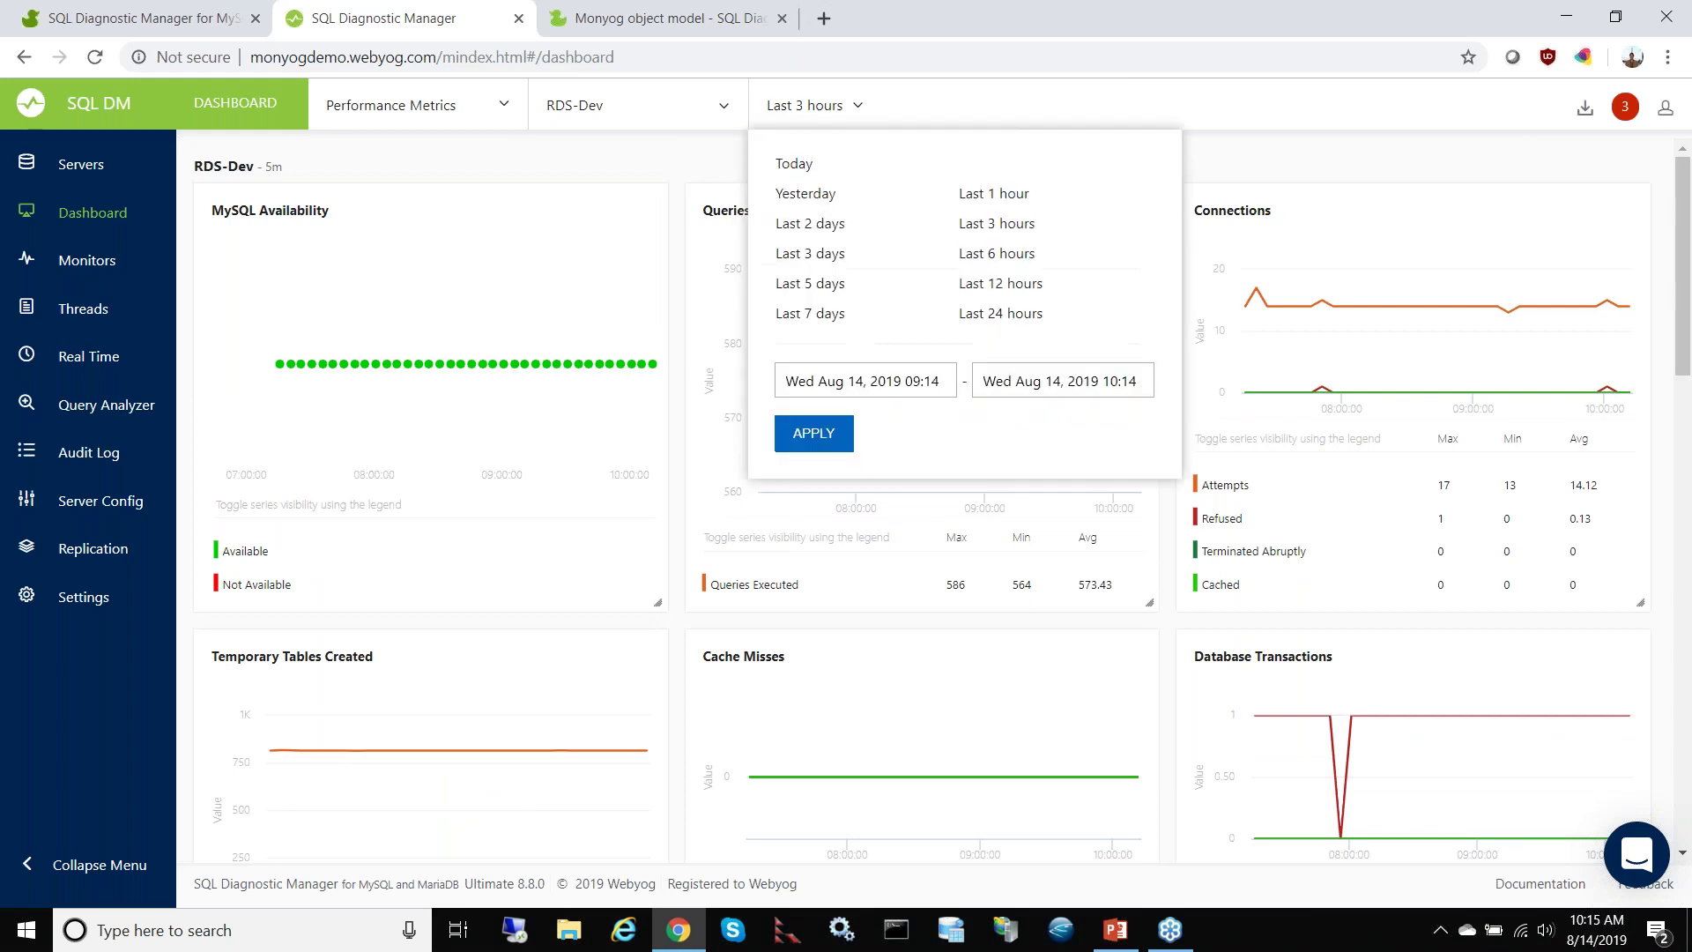
left_click(890, 255)
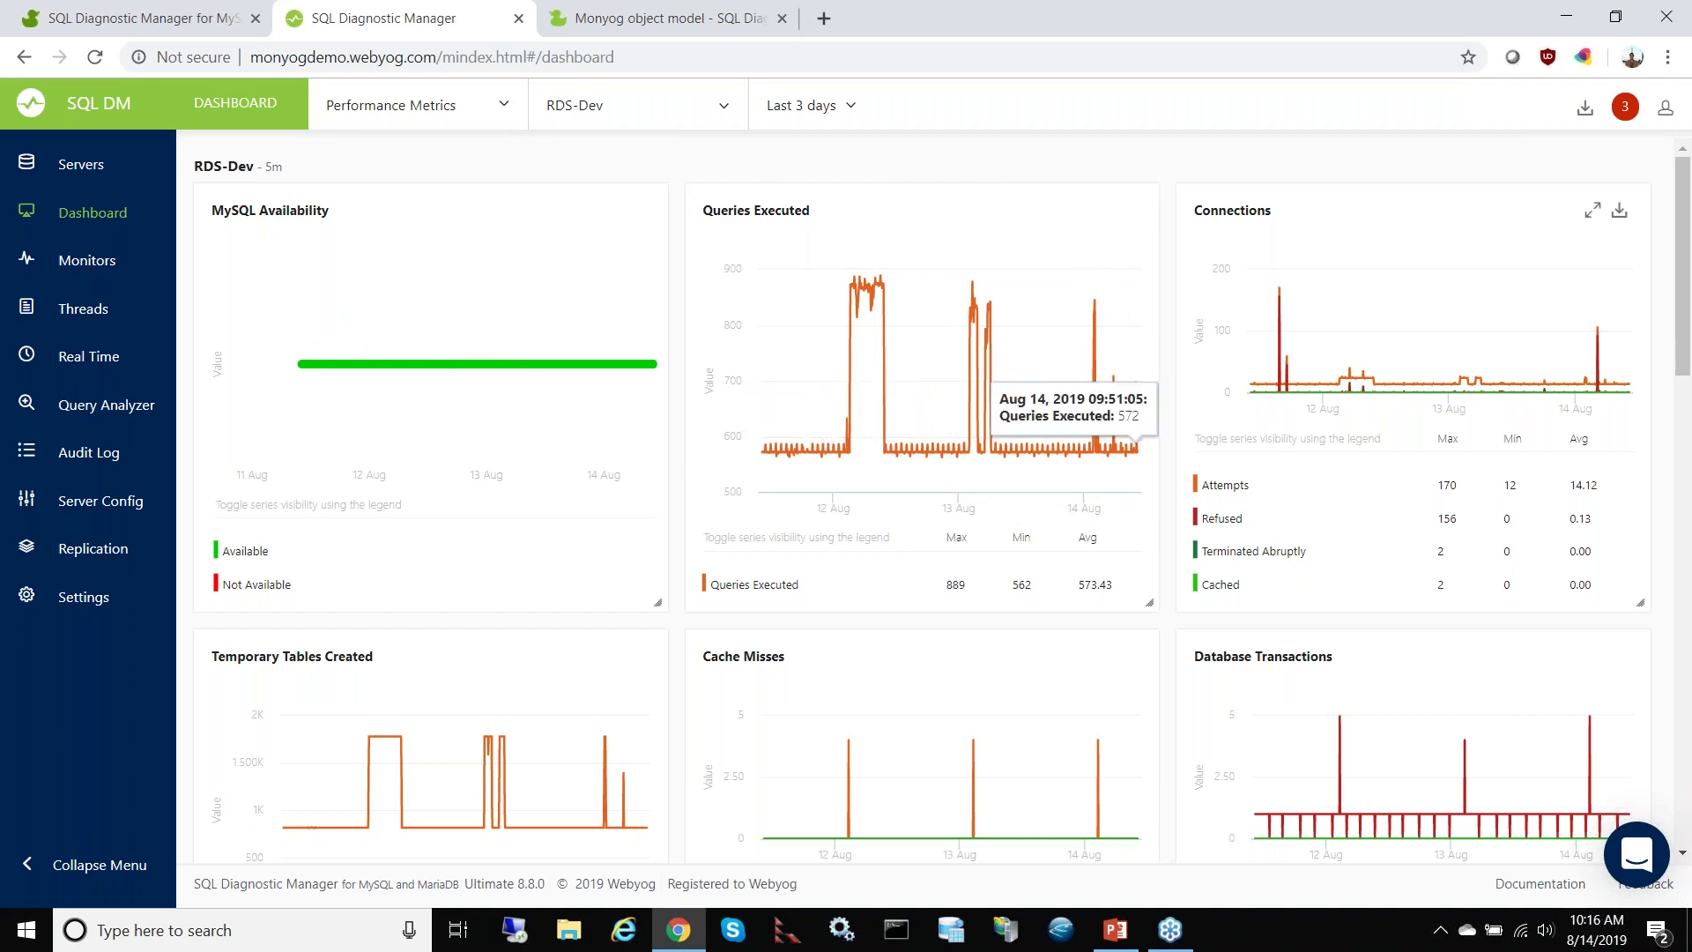
Step: Review the Performance Metrics dashboard's chart list and close it without saving
left_click(501, 109)
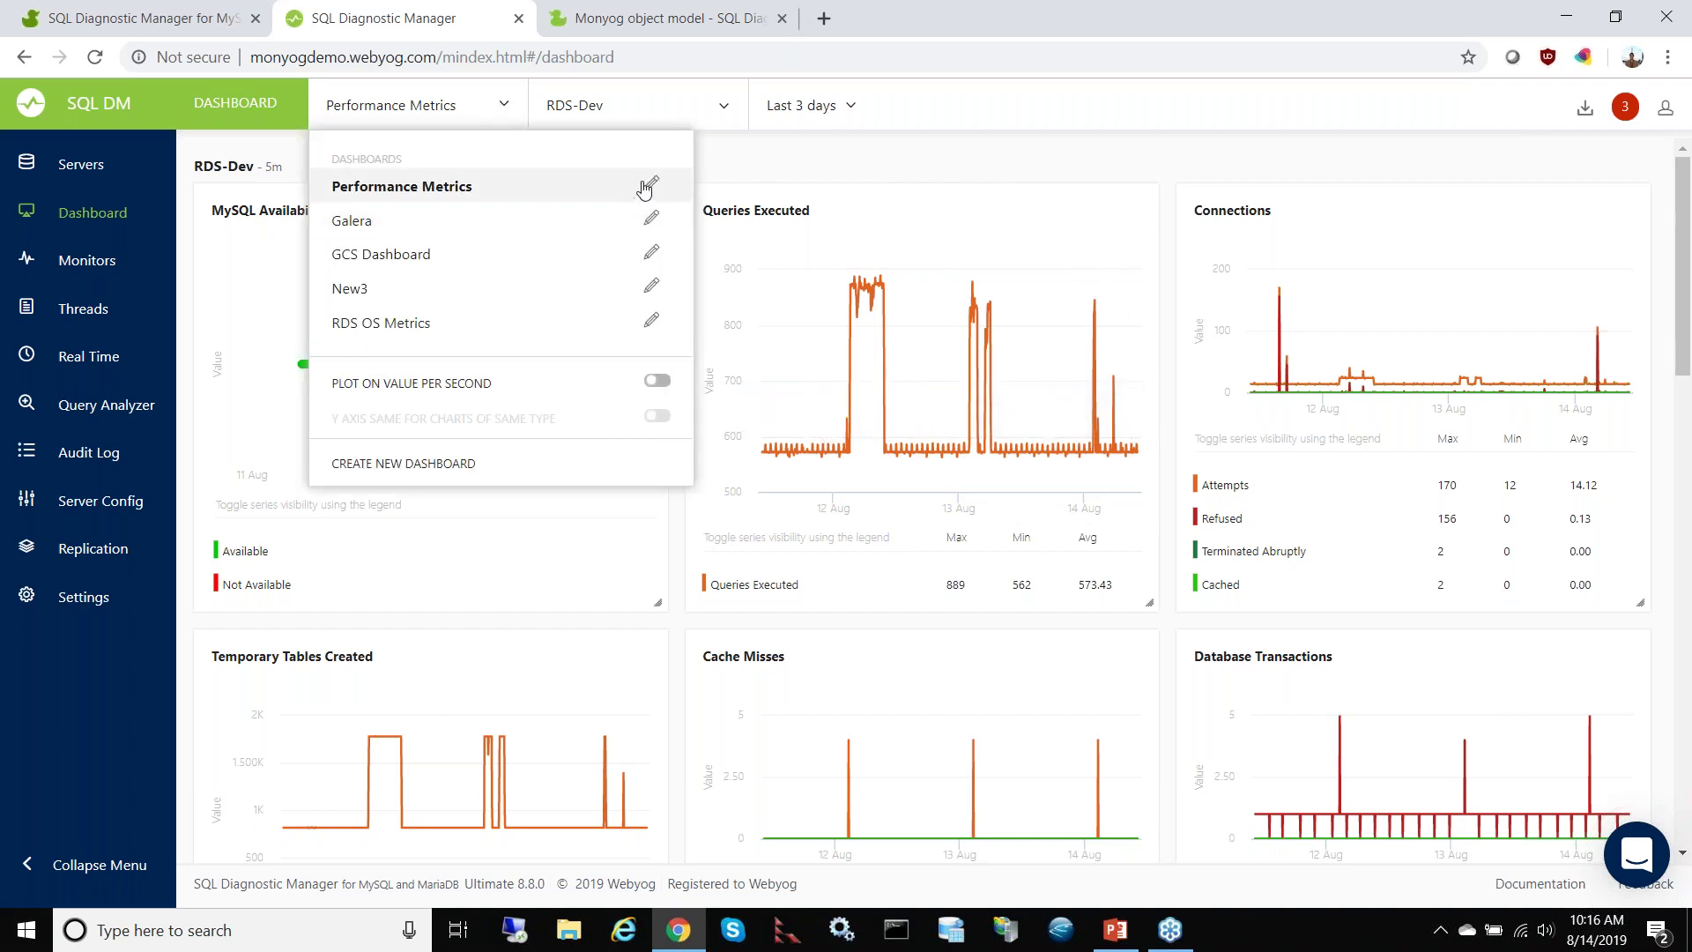
left_click(649, 186)
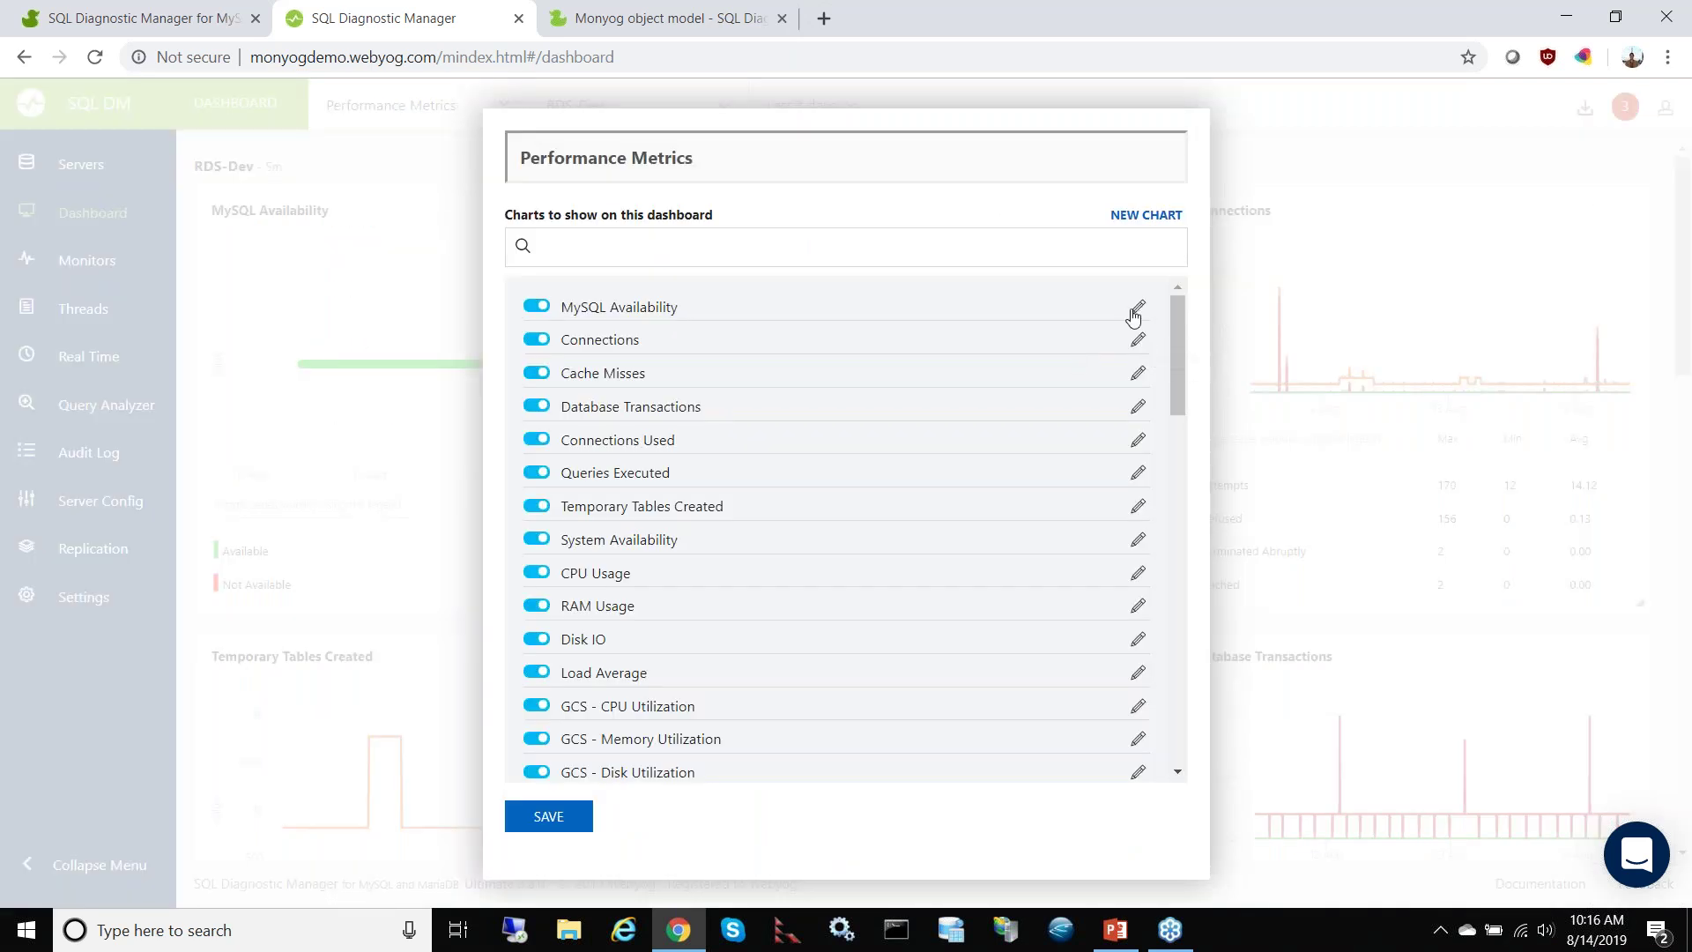
mouse_move(1182, 344)
left_mouse_down()
mouse_move(1190, 736)
mouse_move(1204, 432)
mouse_move(1184, 320)
left_mouse_up()
left_click(1293, 116)
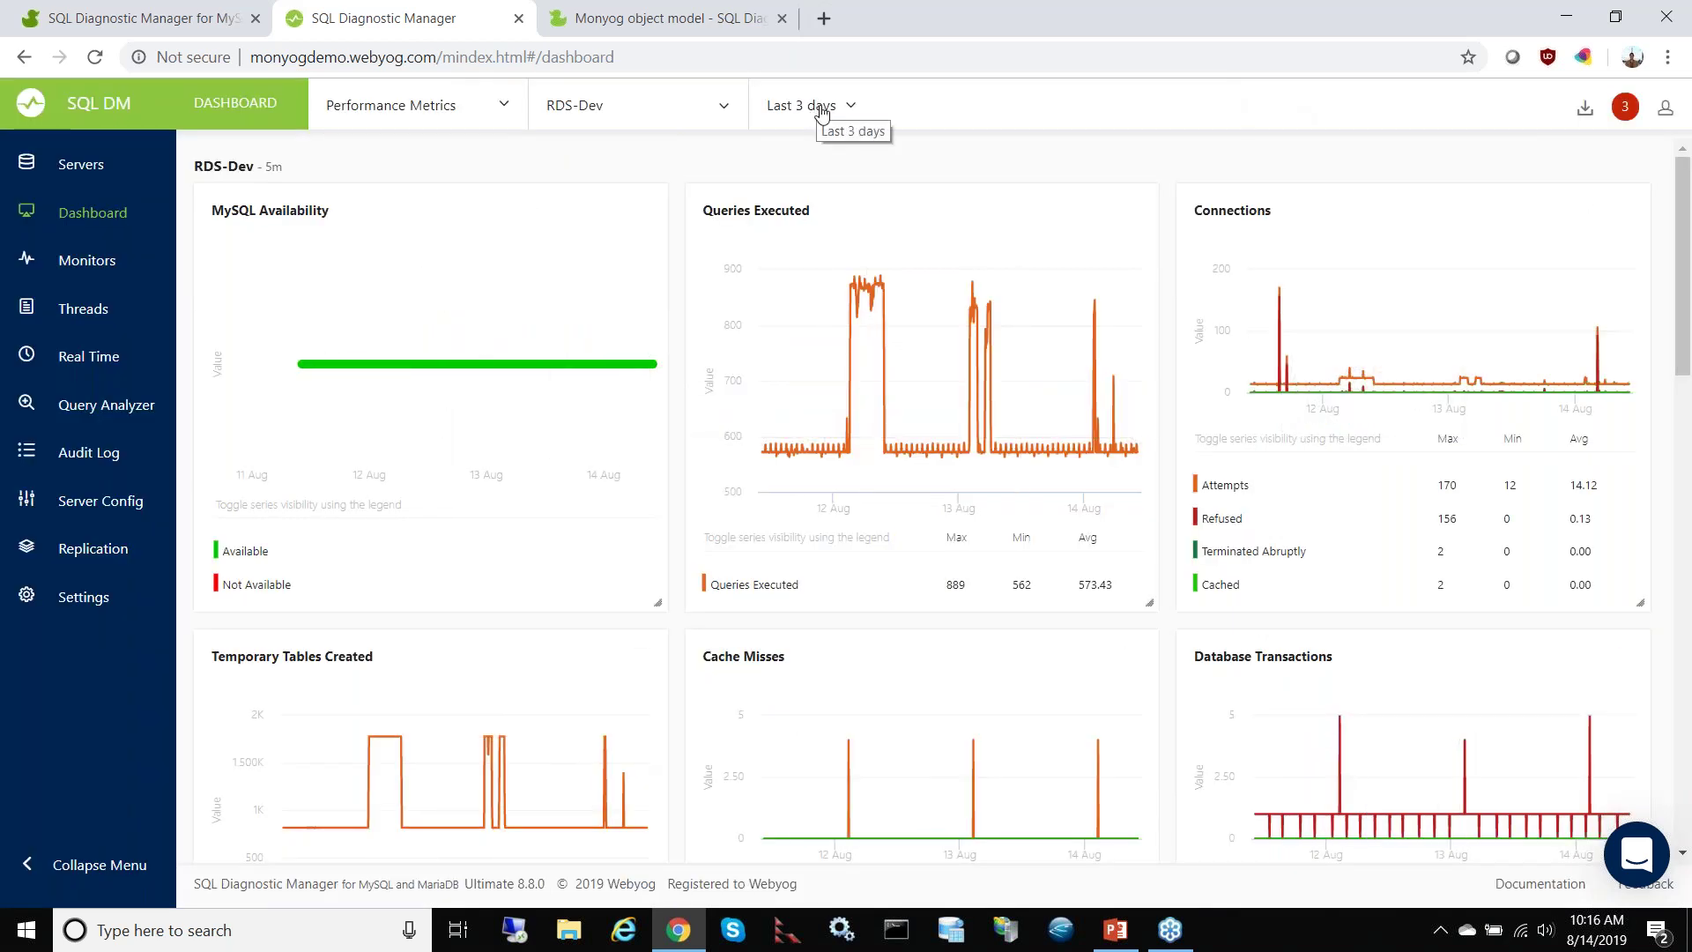
Step: Open the monitors page for RDS-Dev and look through the available monitor groups
left_click(63, 269)
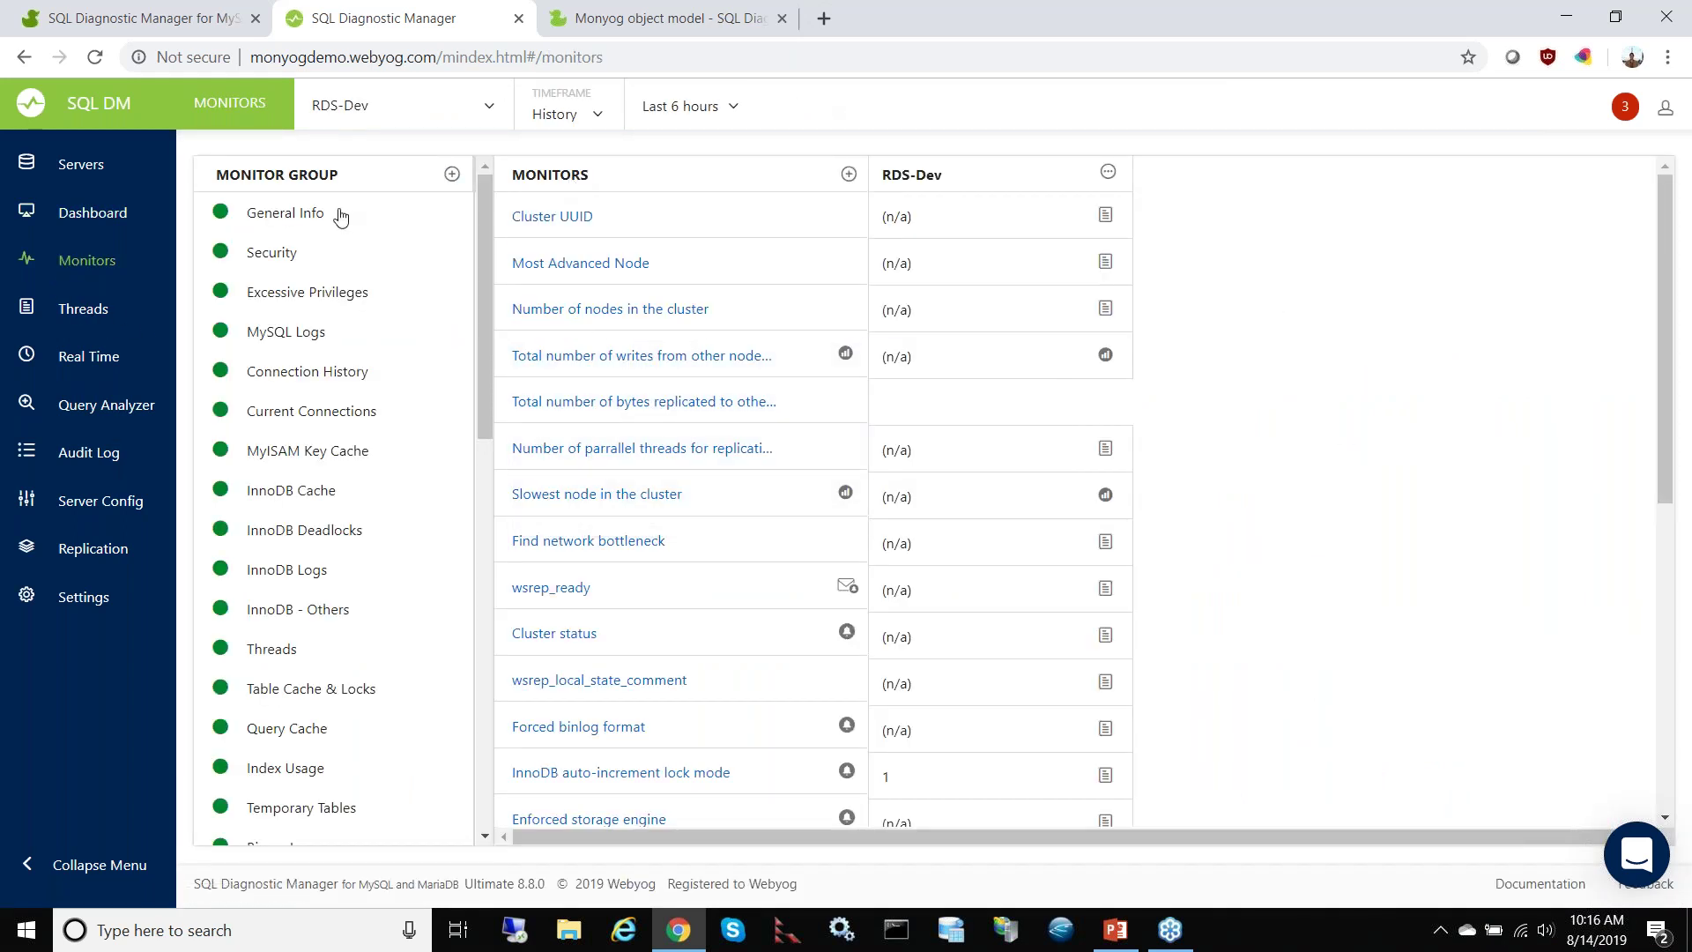
scroll(317, 684, "down", 5)
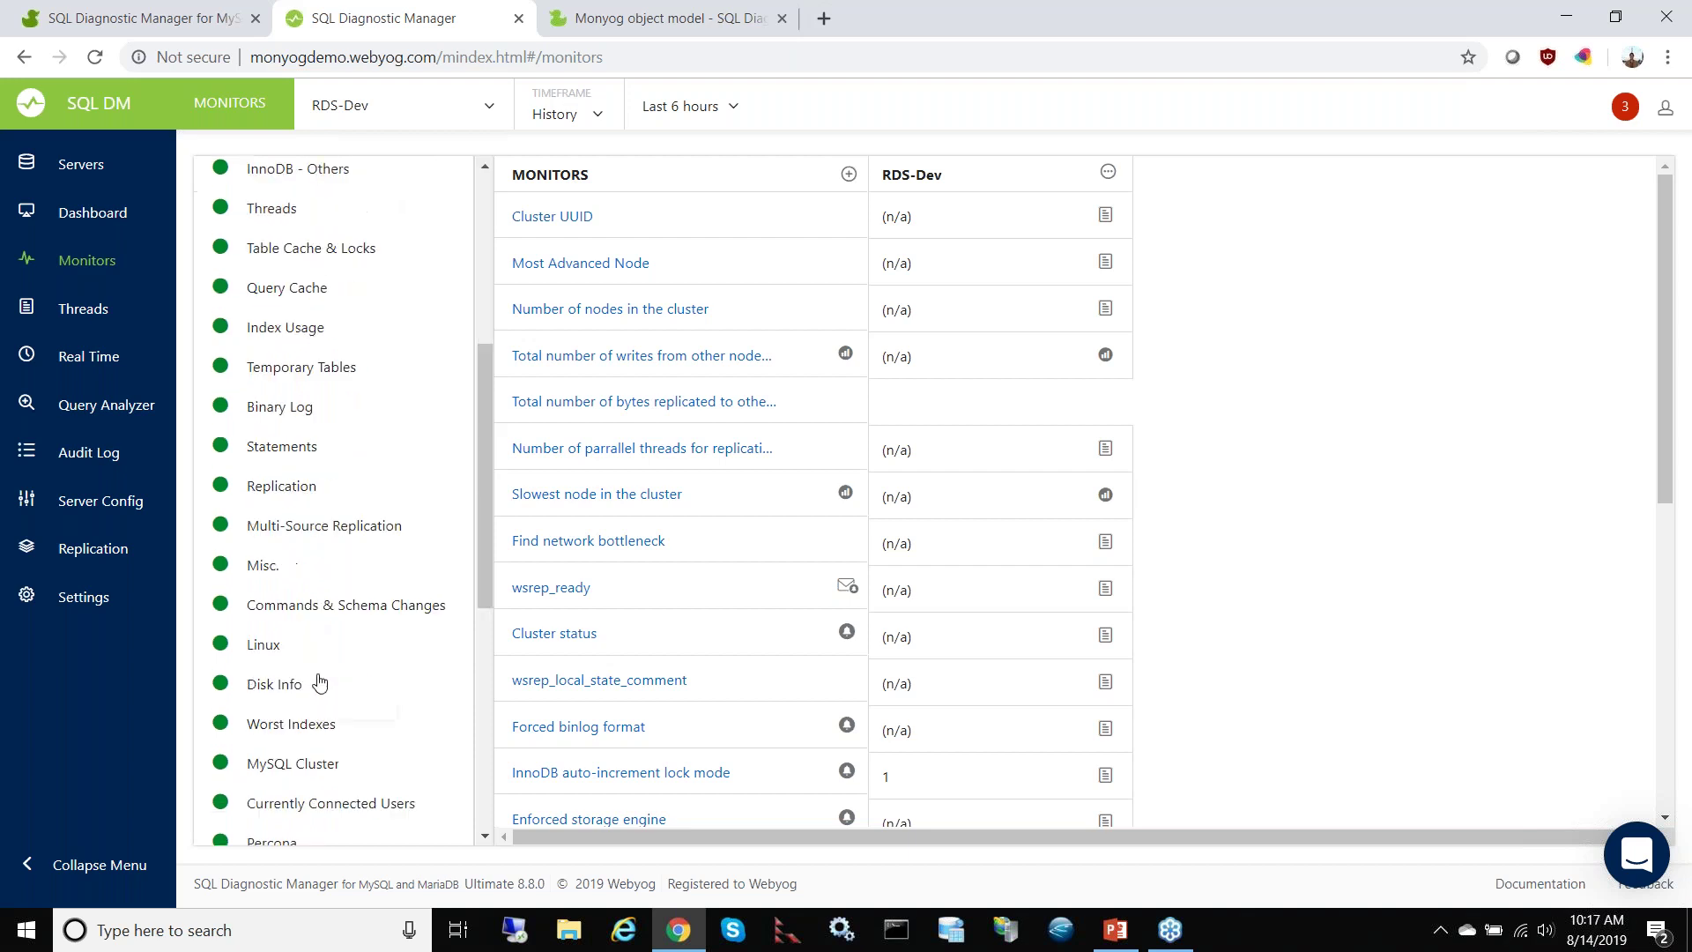
scroll(273, 299, "up", 5)
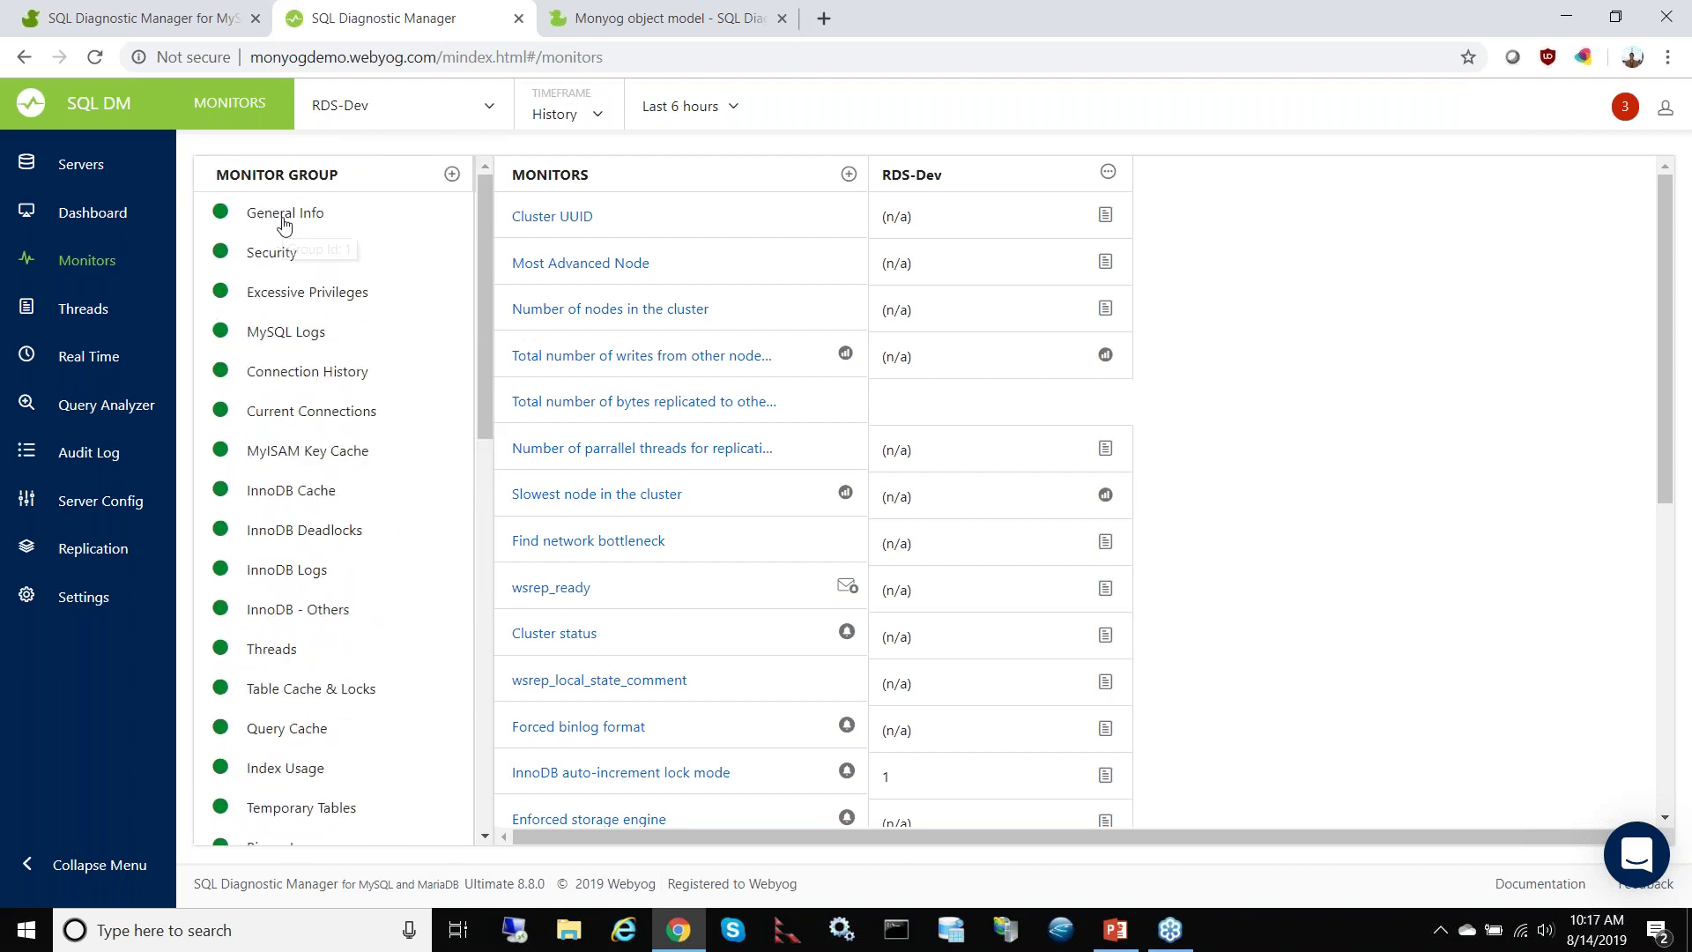
Step: View RDS-Dev's monitors in the General Info, Security, MySQL Logs and InnoDB Cache groups
left_click(283, 222)
left_click(283, 253)
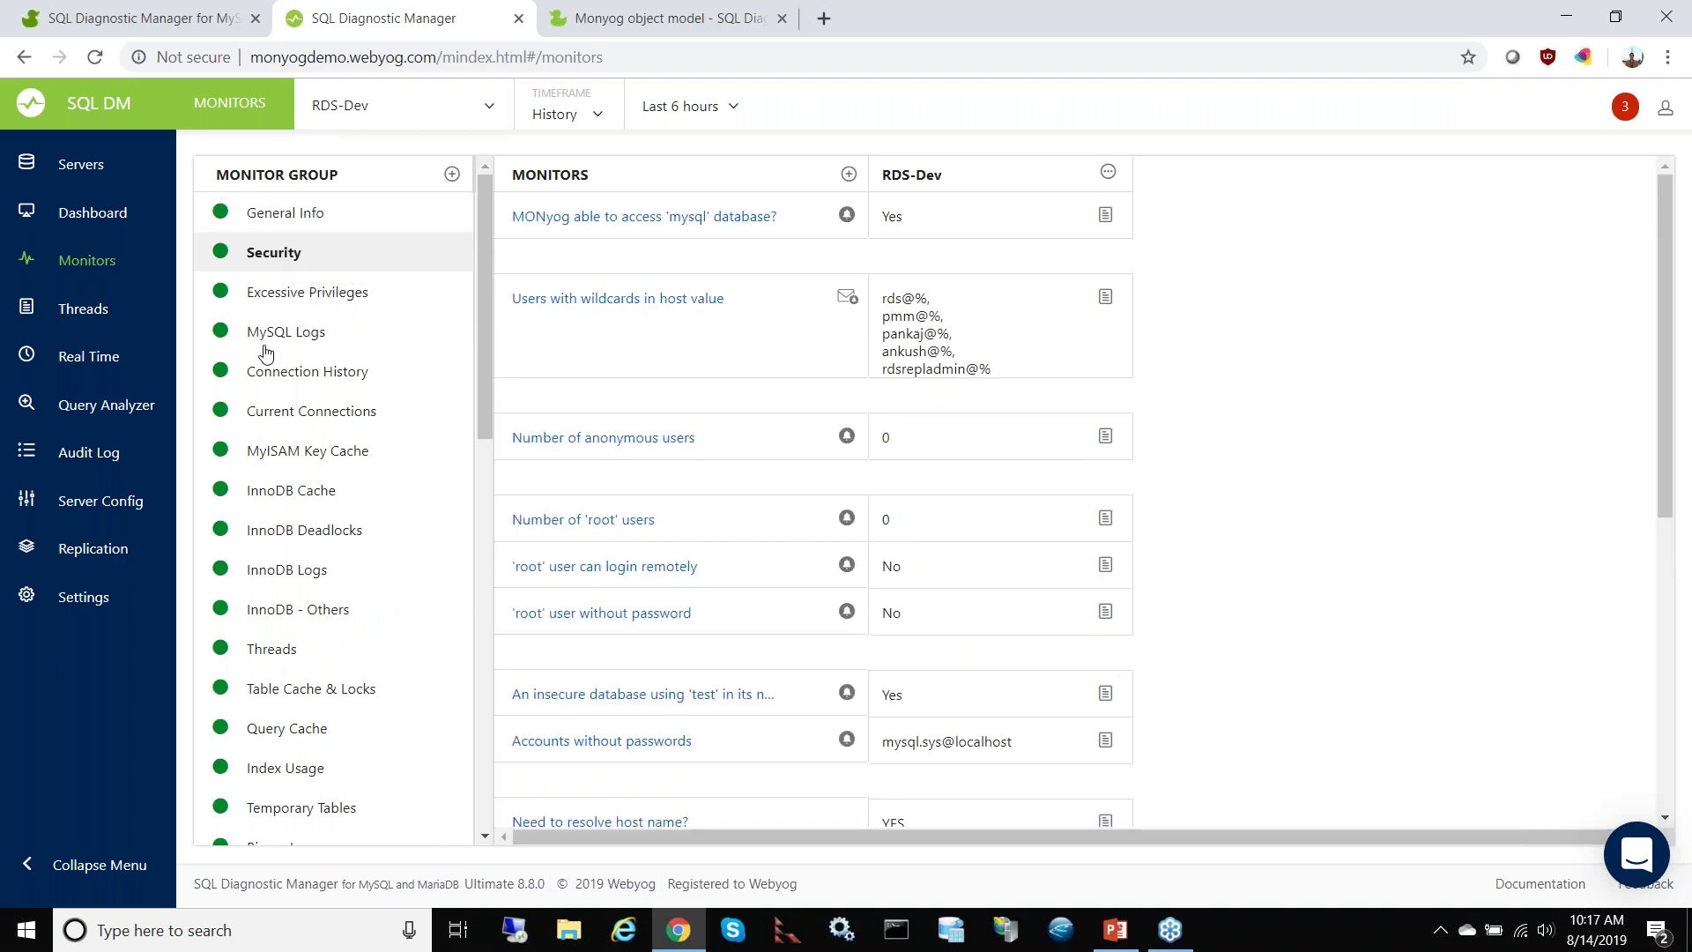
left_click(267, 333)
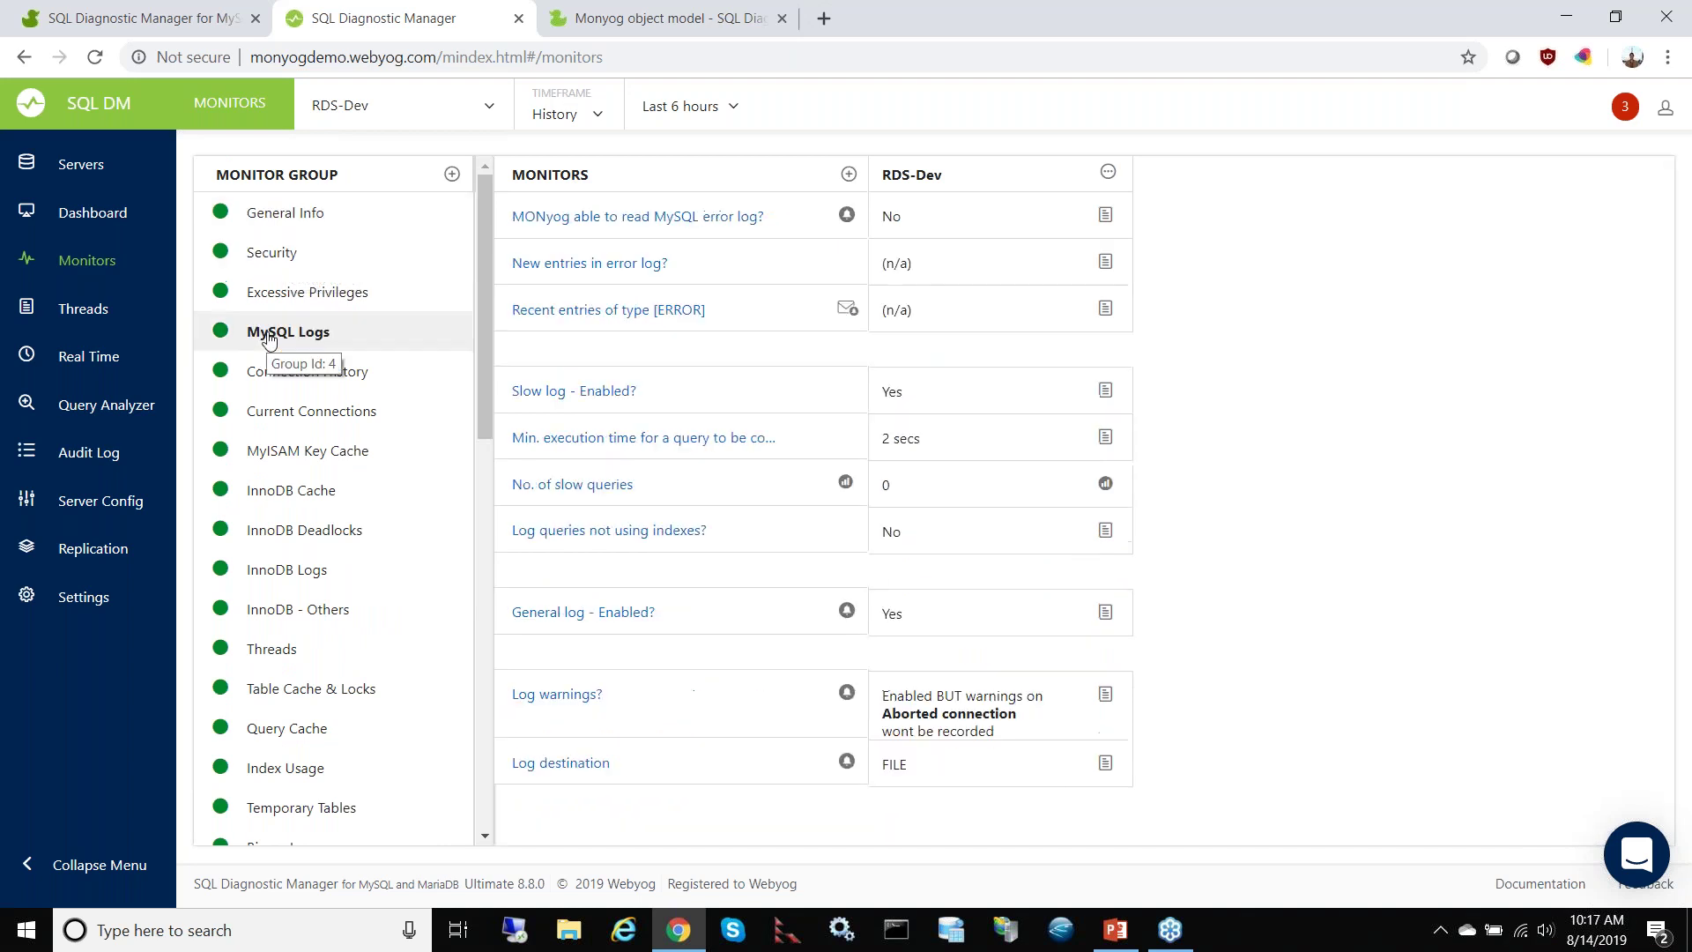
left_click(284, 497)
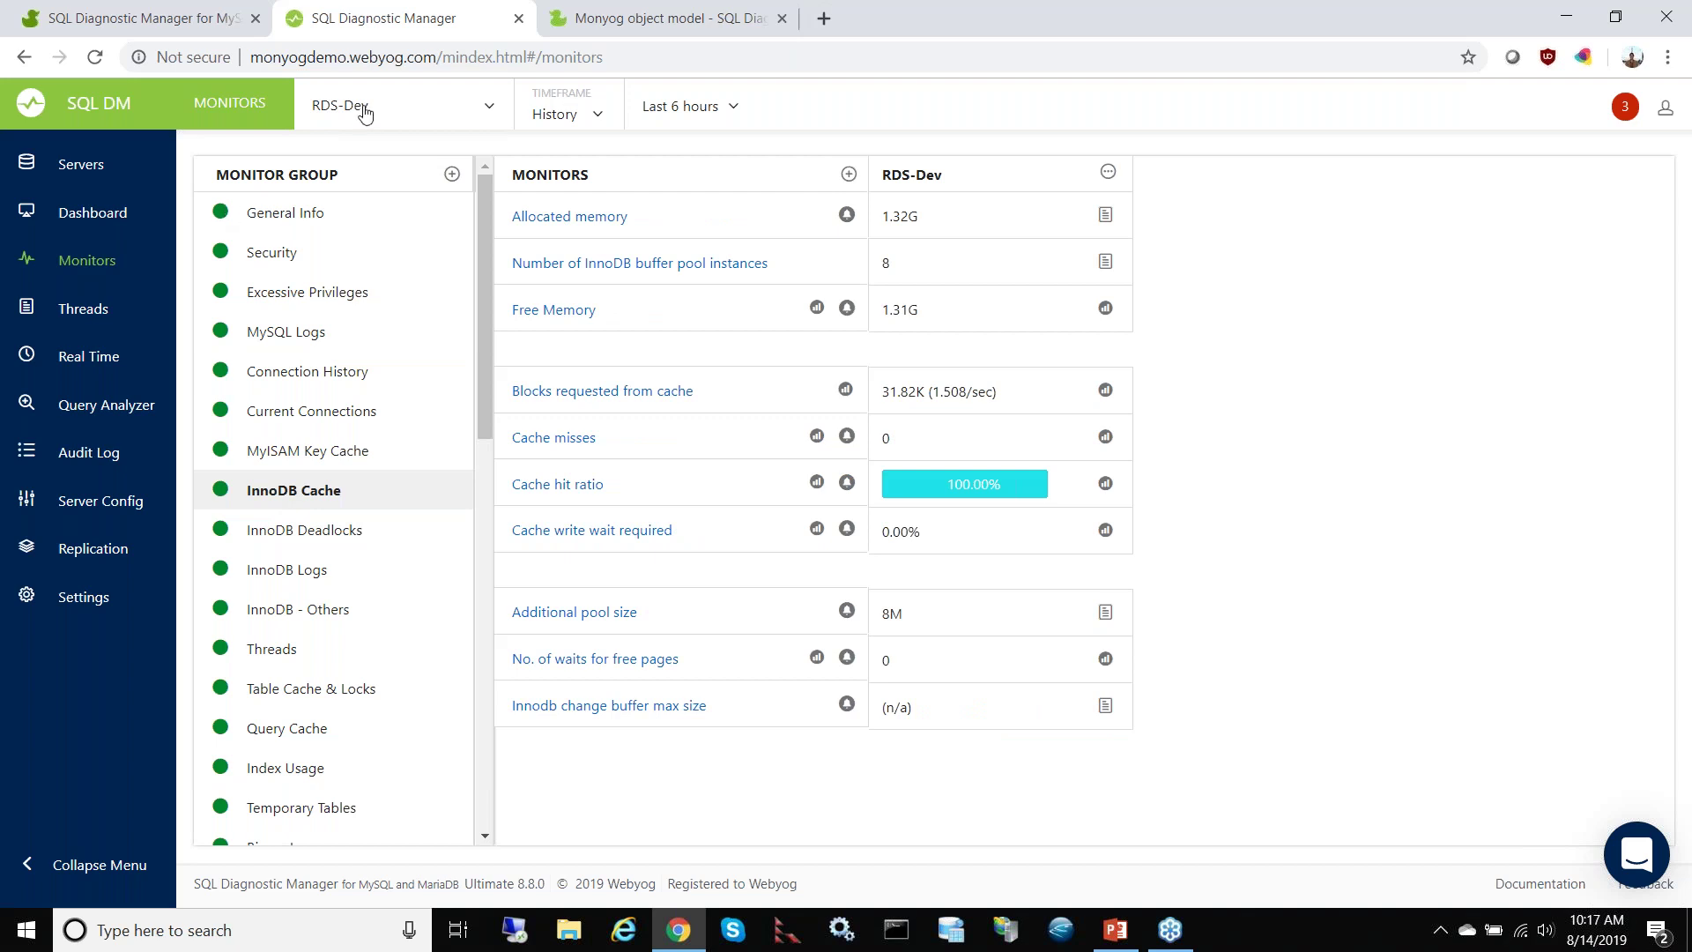
scroll(233, 489, "down", 12)
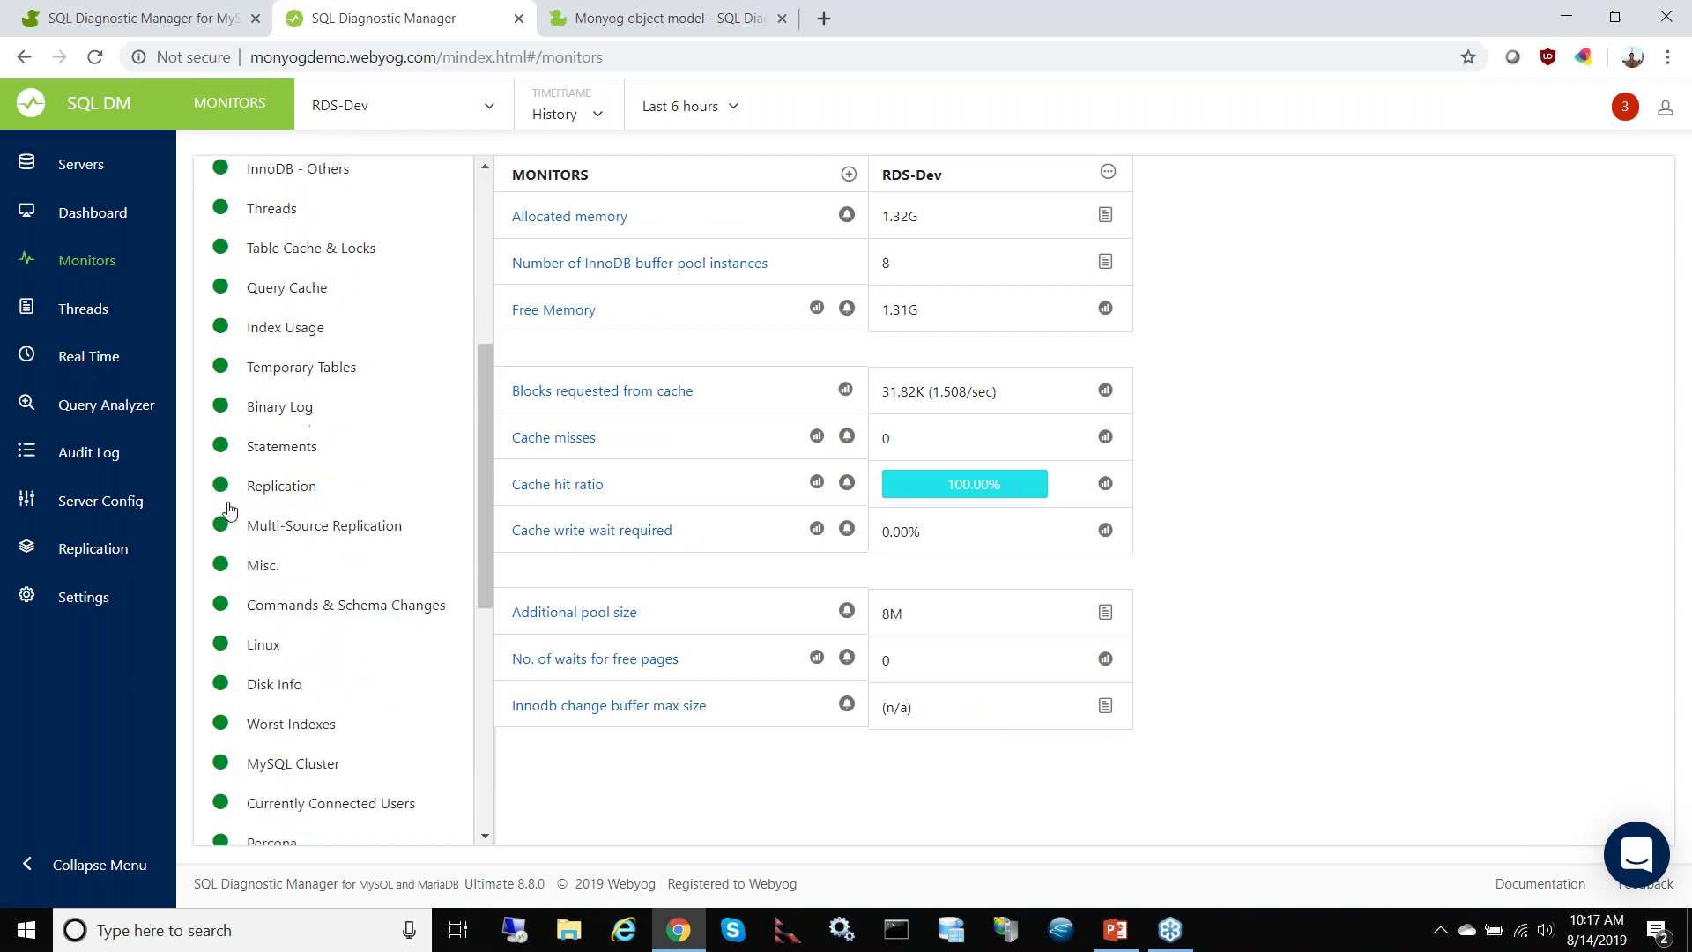
scroll(230, 569, "up", 12)
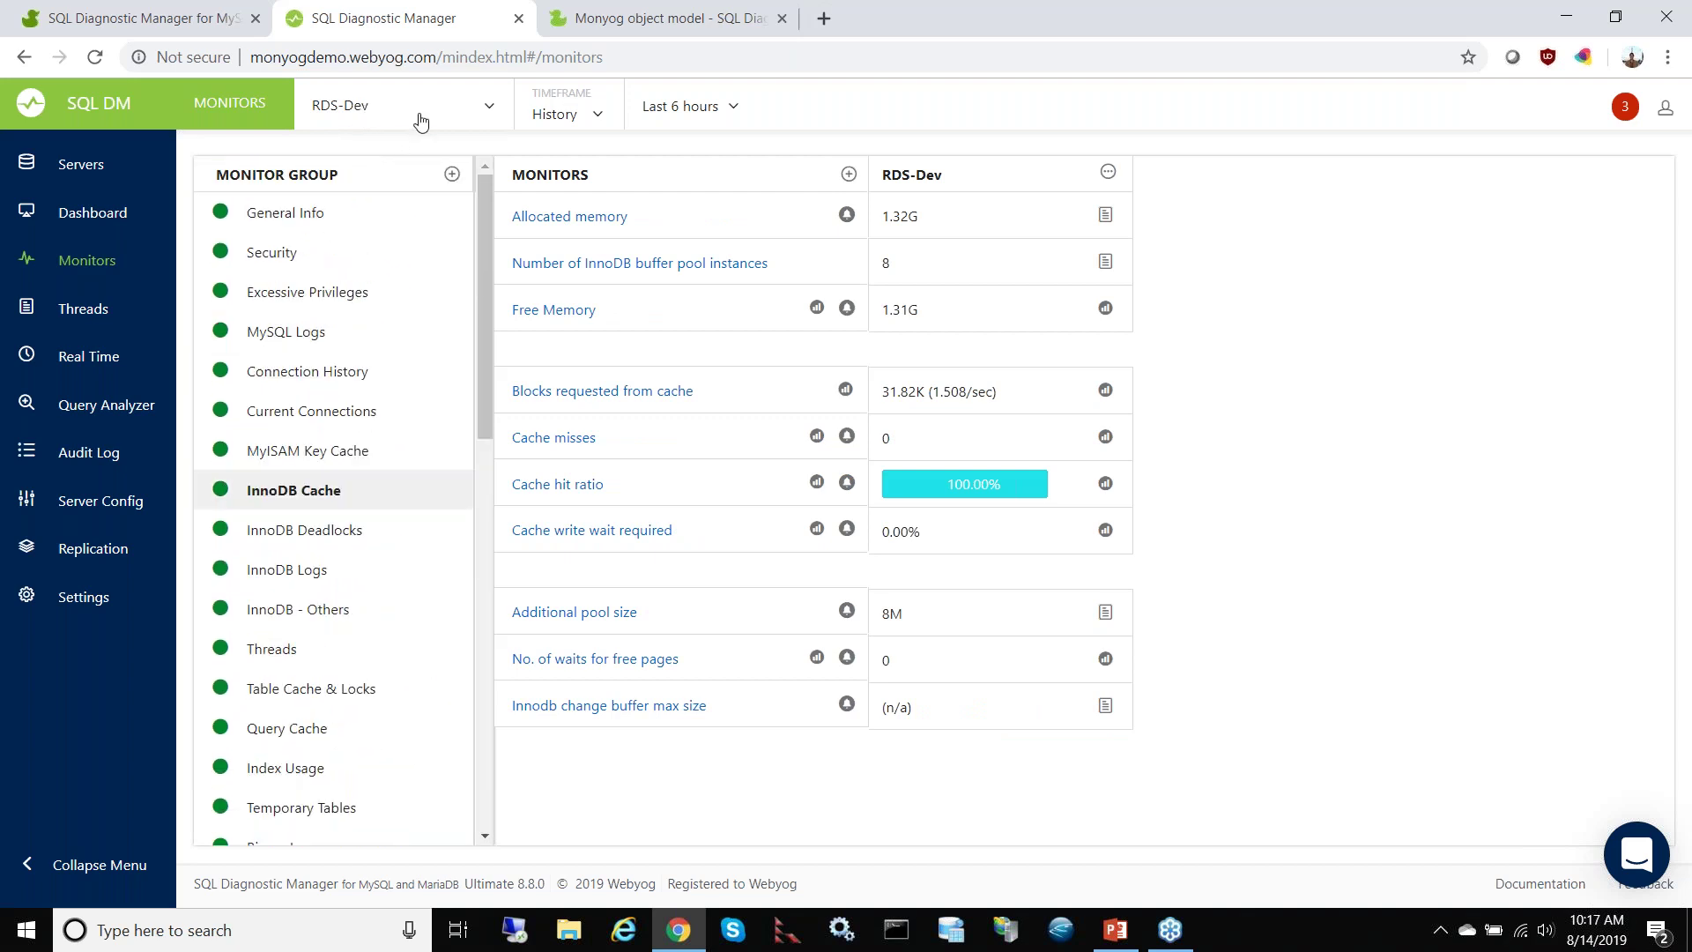
Step: Add MariaDB-Master, MariaDB Slave-B and MariaDB Slave-A to the servers compared alongside RDS-Dev on the monitors page
left_click(421, 122)
left_click(675, 543)
left_click(685, 480)
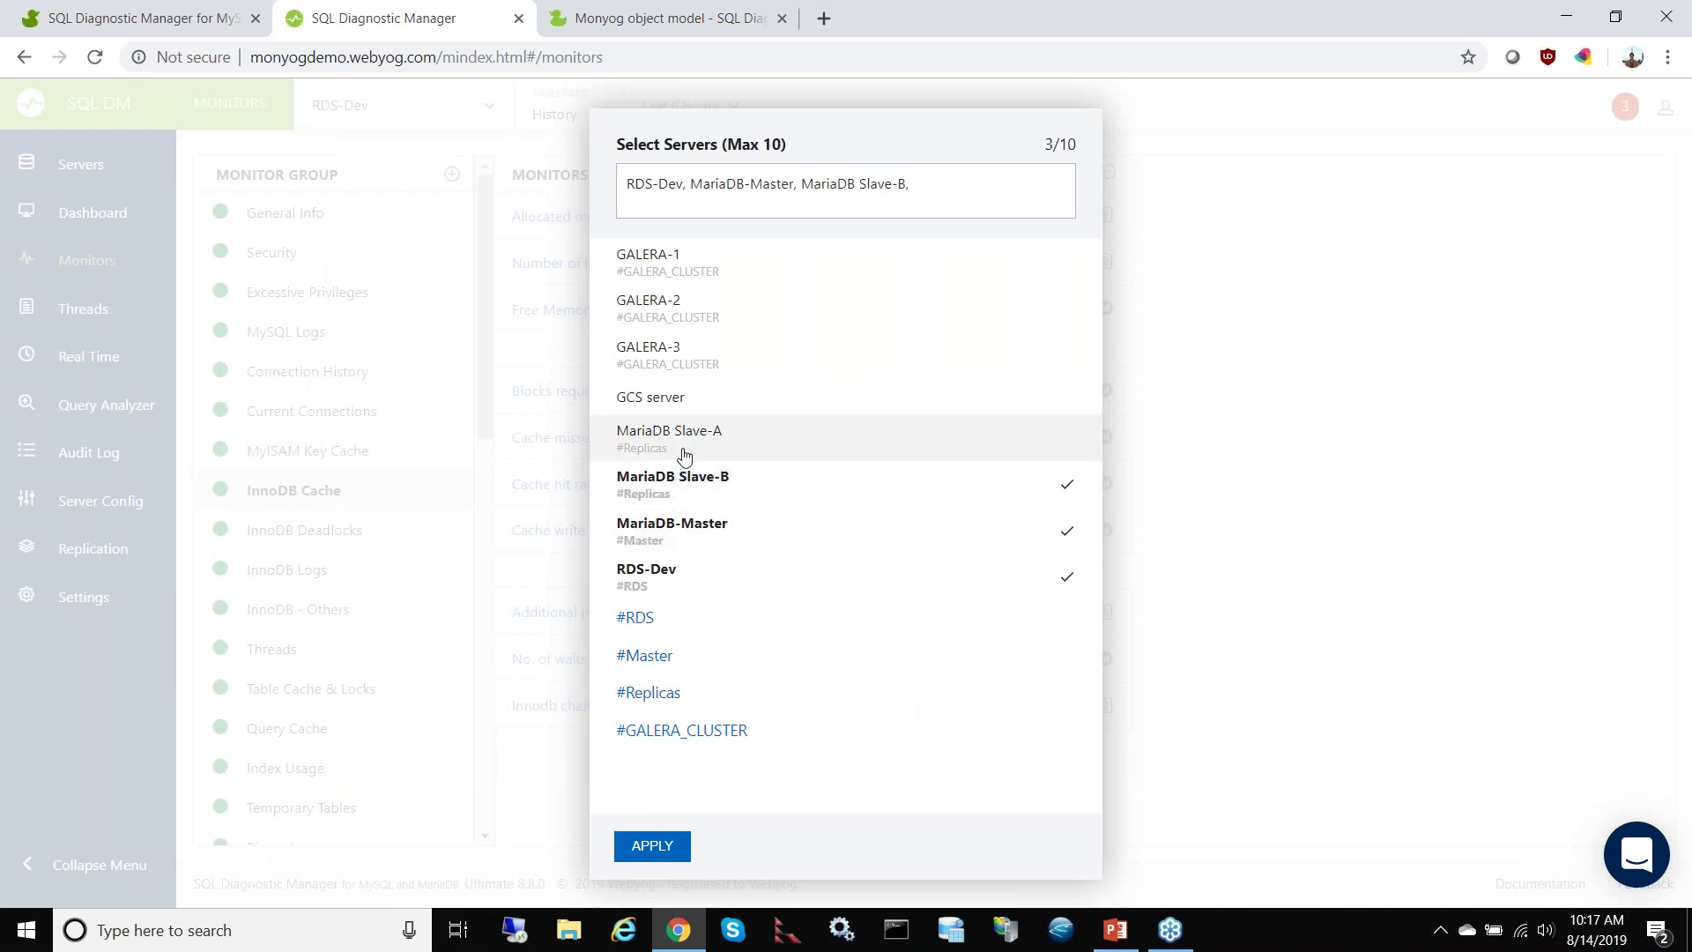
left_click(684, 454)
left_click(652, 847)
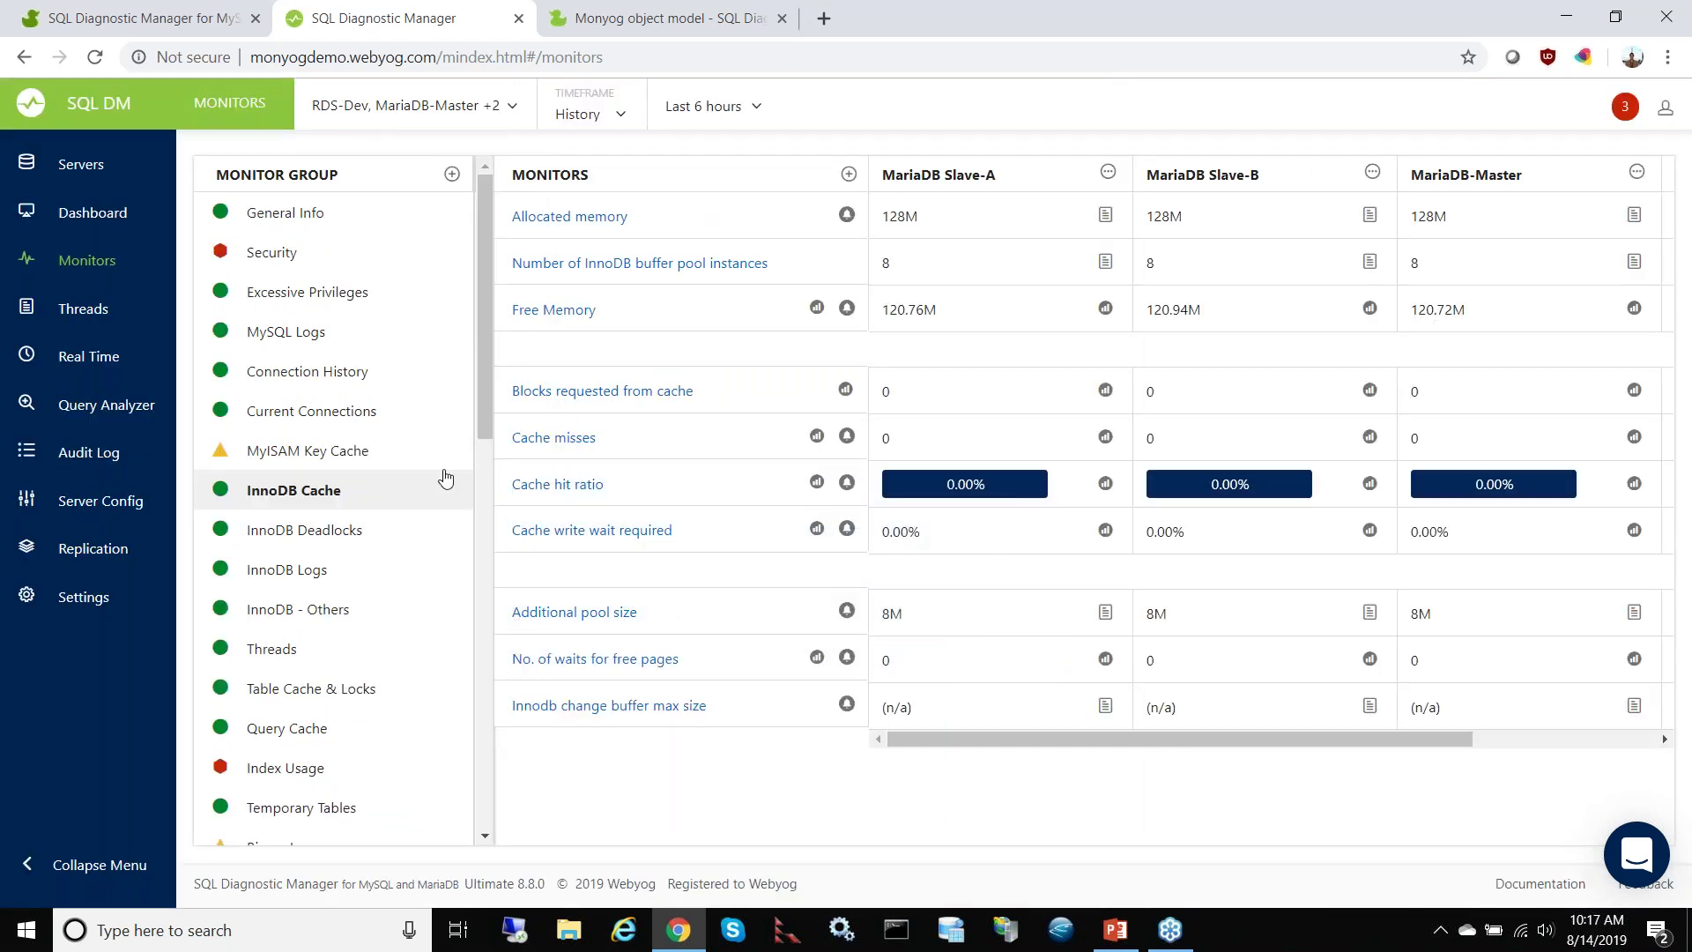
Step: Compare the selected servers' monitors in the MyISAM Key Cache and Security groups
left_click(314, 461)
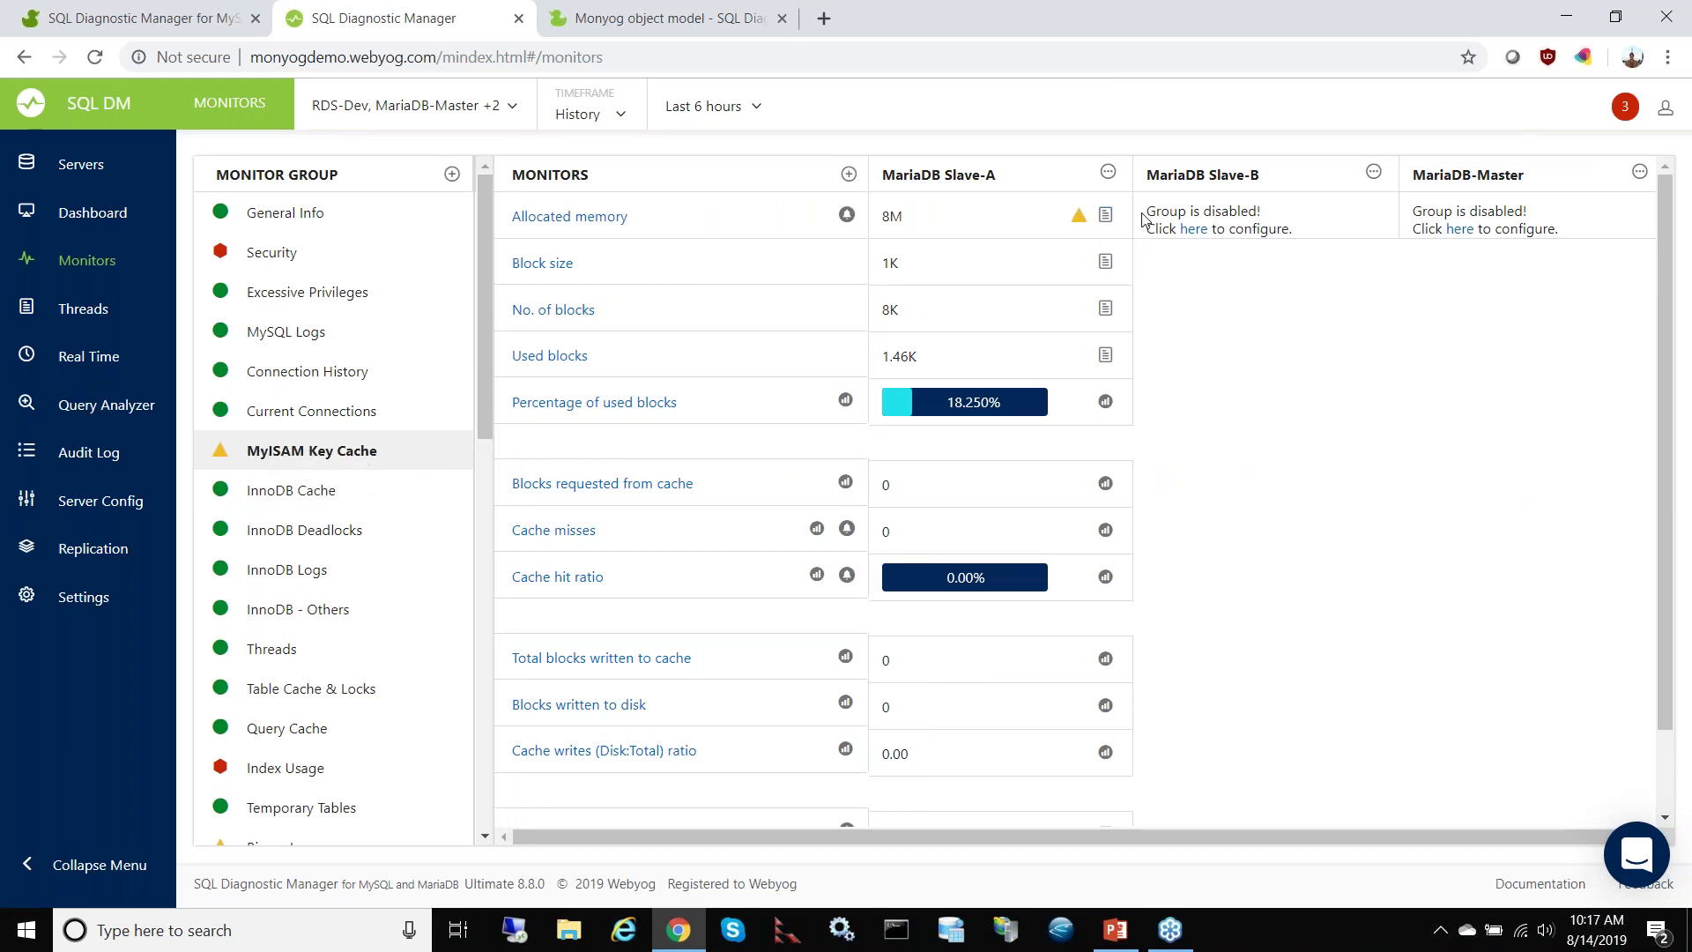
left_click(300, 257)
scroll(1084, 691, "down", 1)
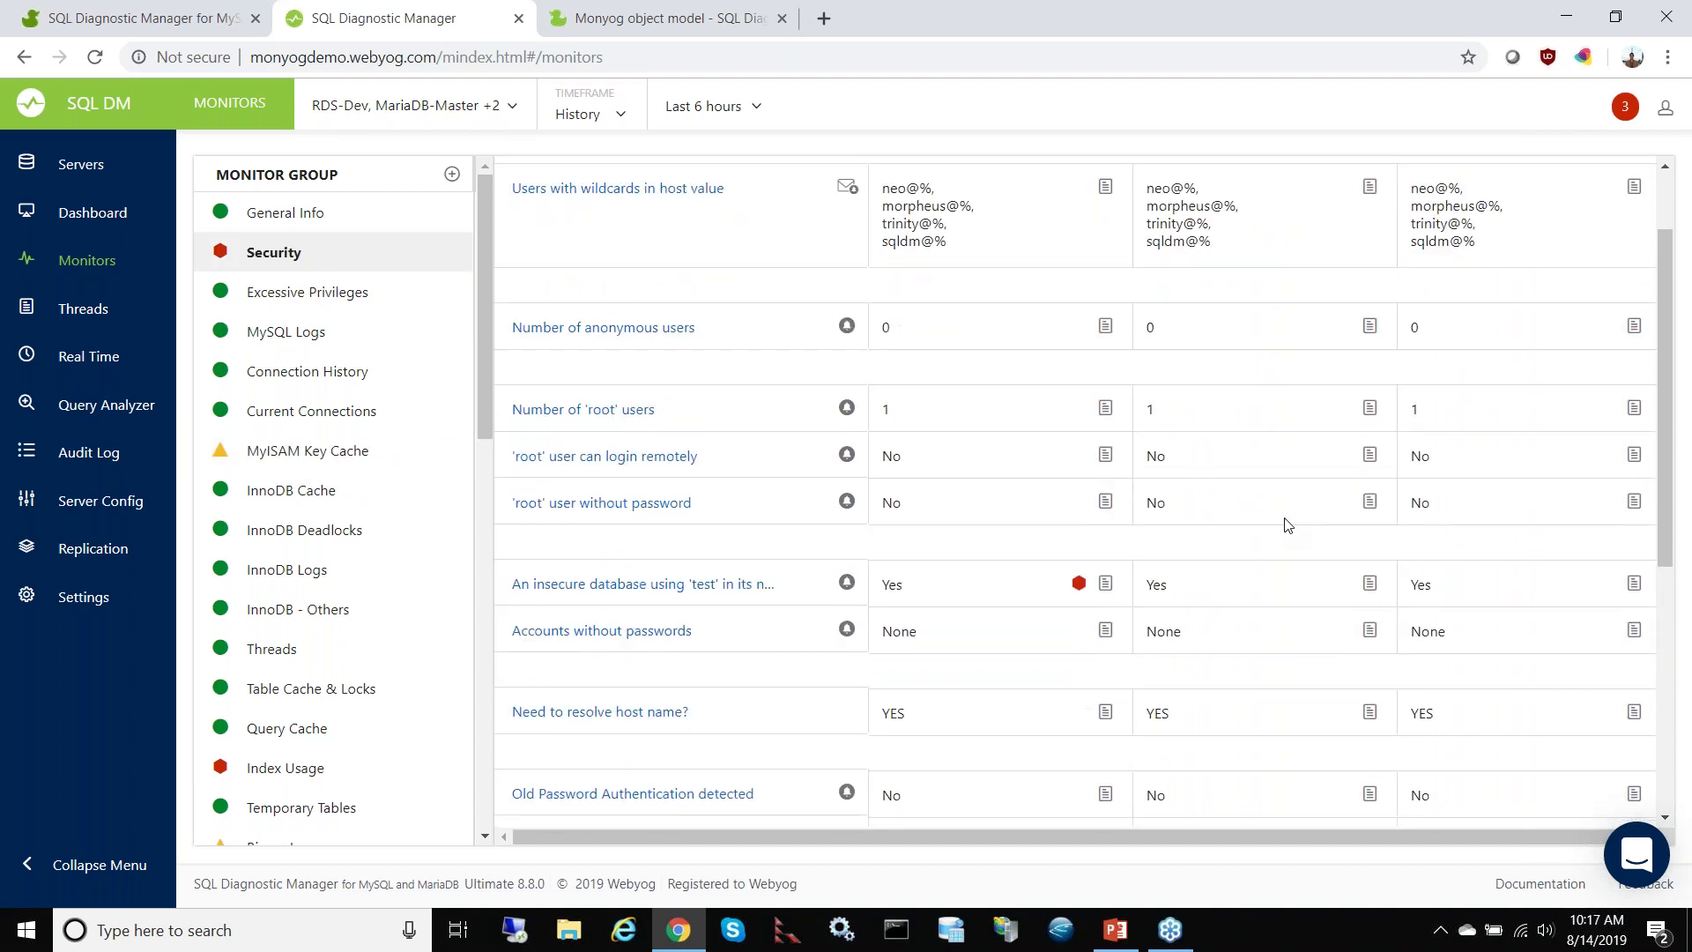
scroll(998, 566, "down", 5)
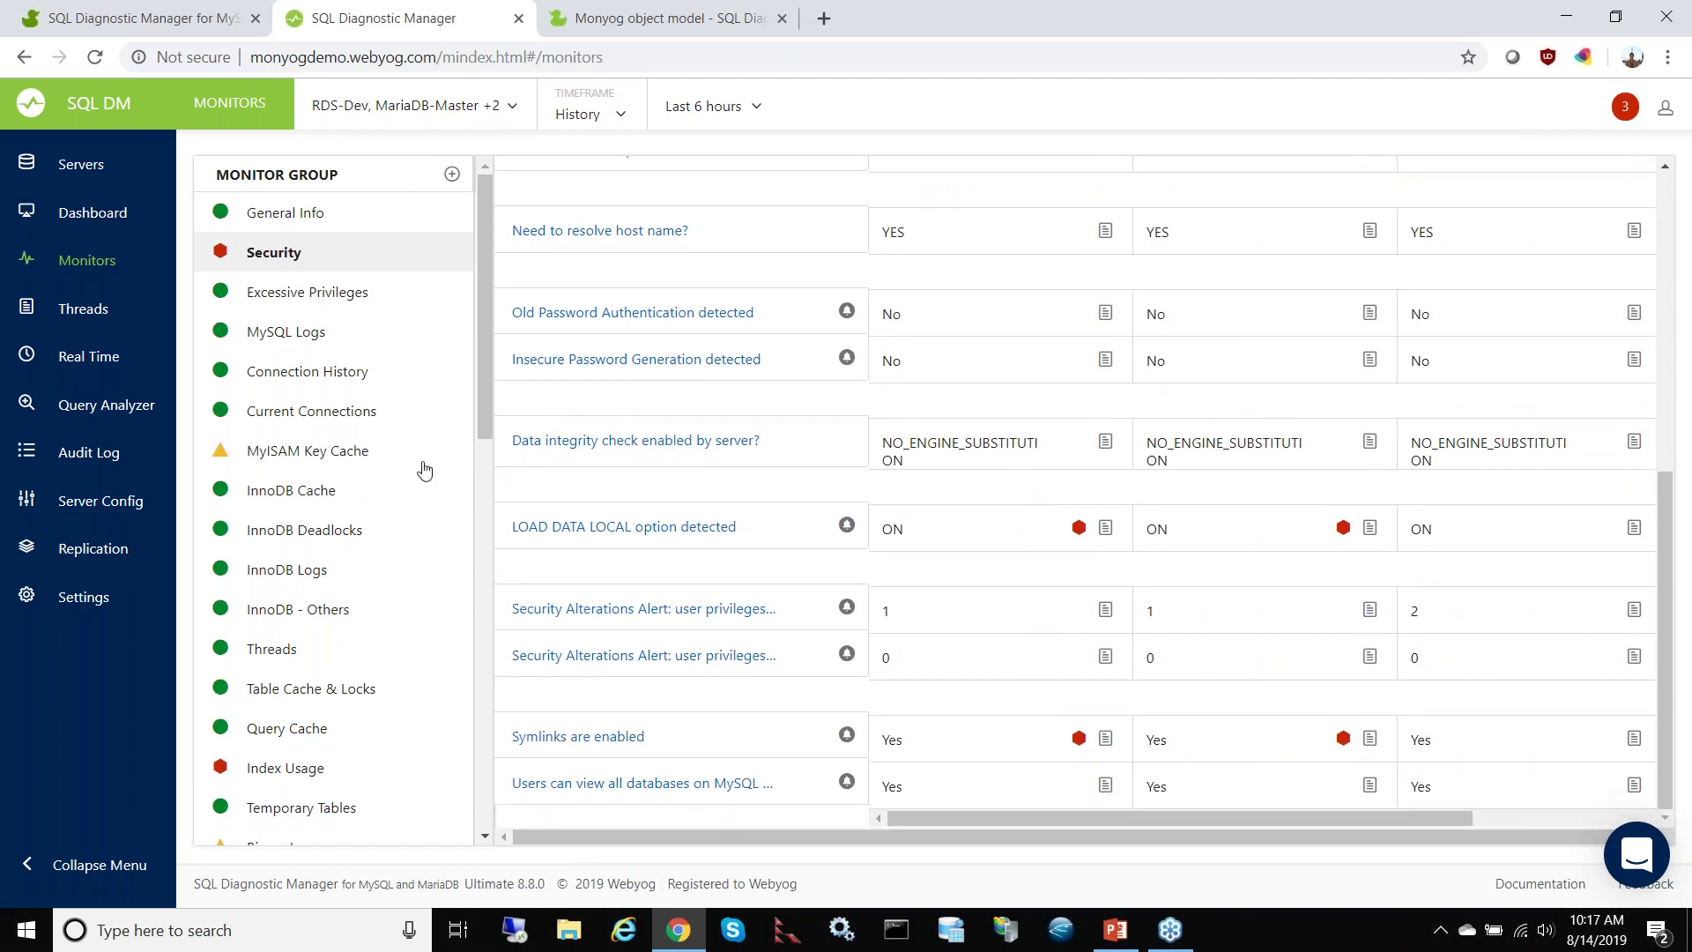
Step: View the Cache hit ratio trend chart for all selected servers in the InnoDB Cache group, then close it
left_click(318, 499)
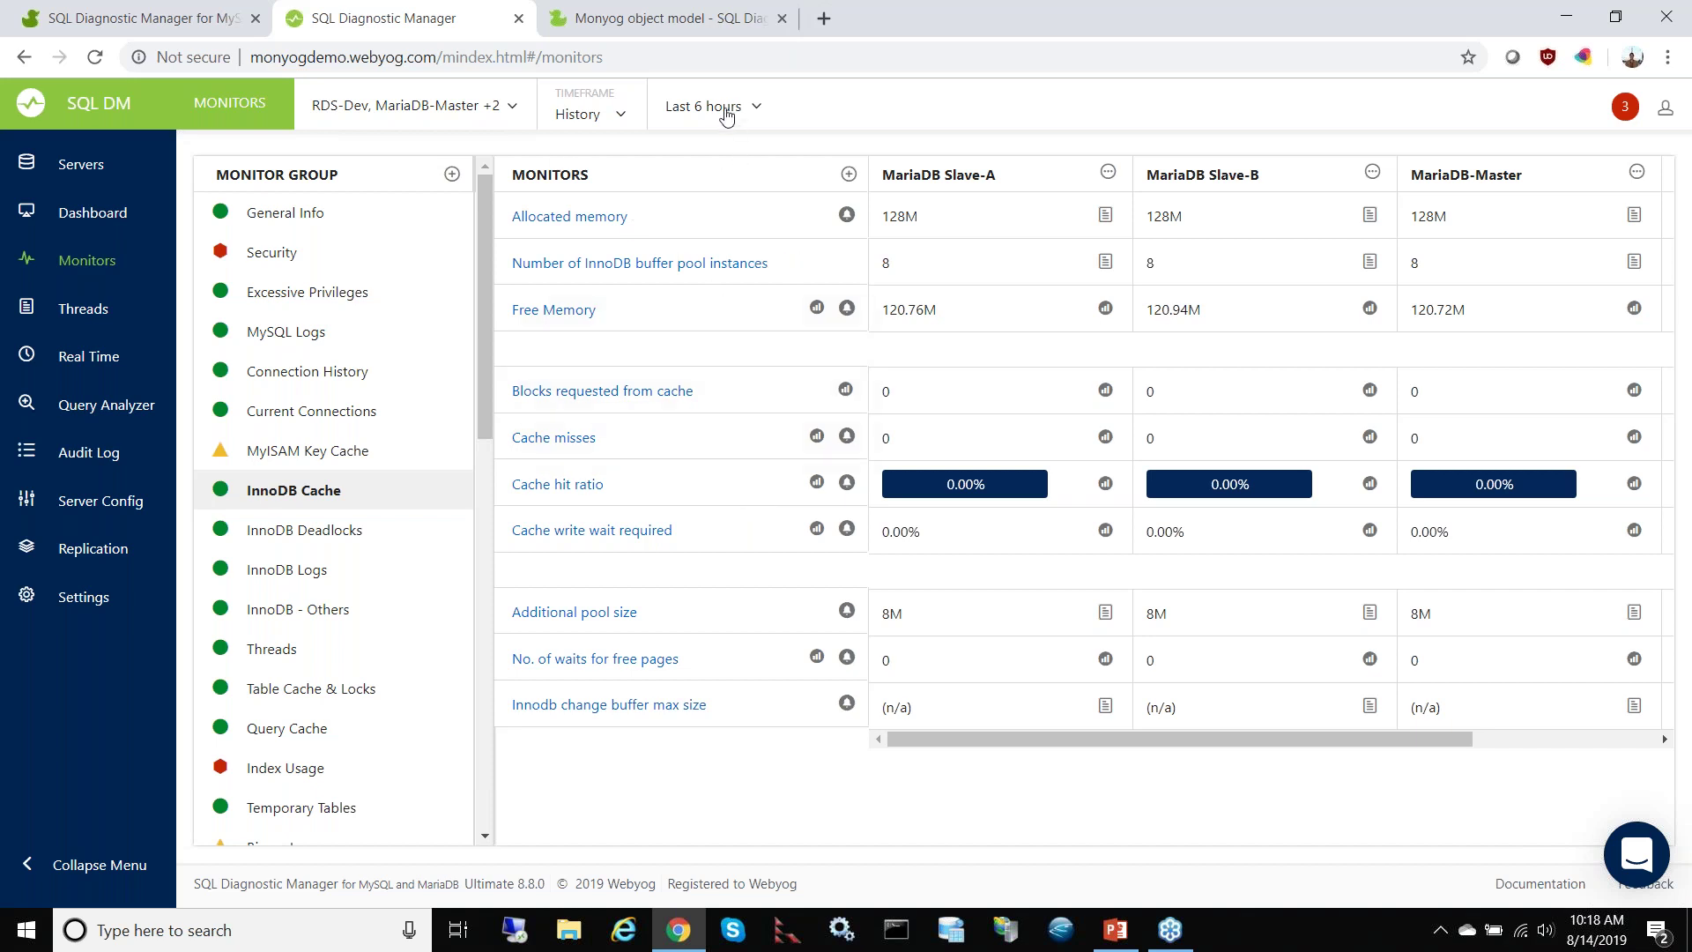
left_click(819, 482)
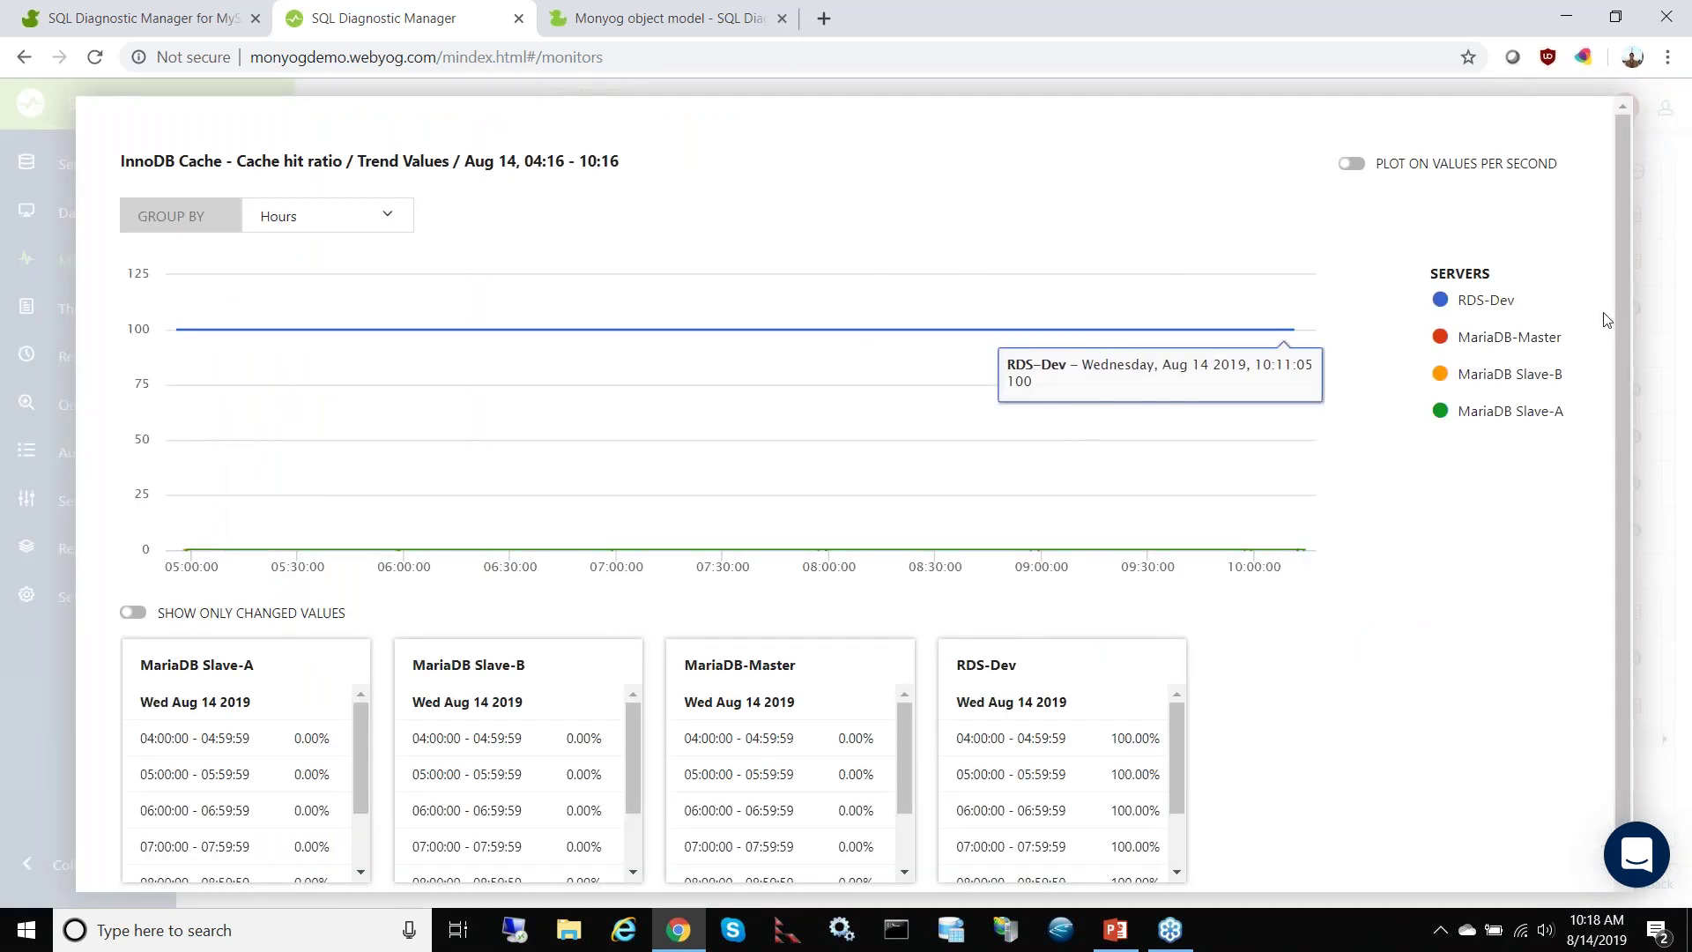
left_click(1646, 321)
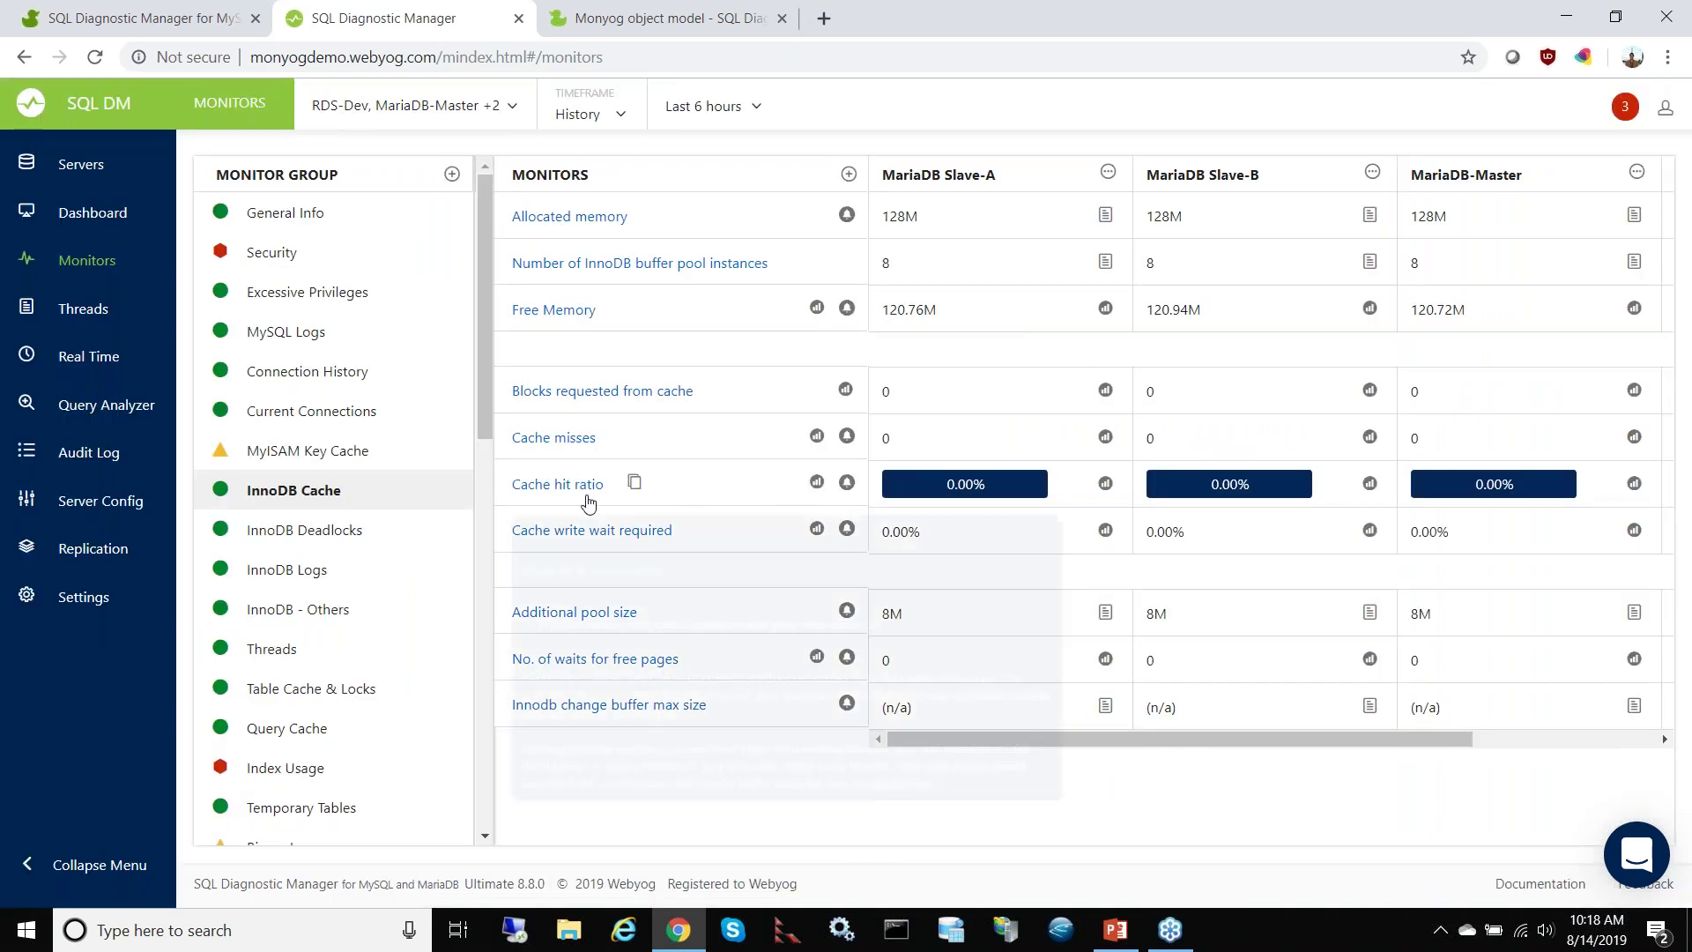
Step: Open the Cache hit ratio monitor for editing and read its advice text, description and general settings
mouse_move(567, 486)
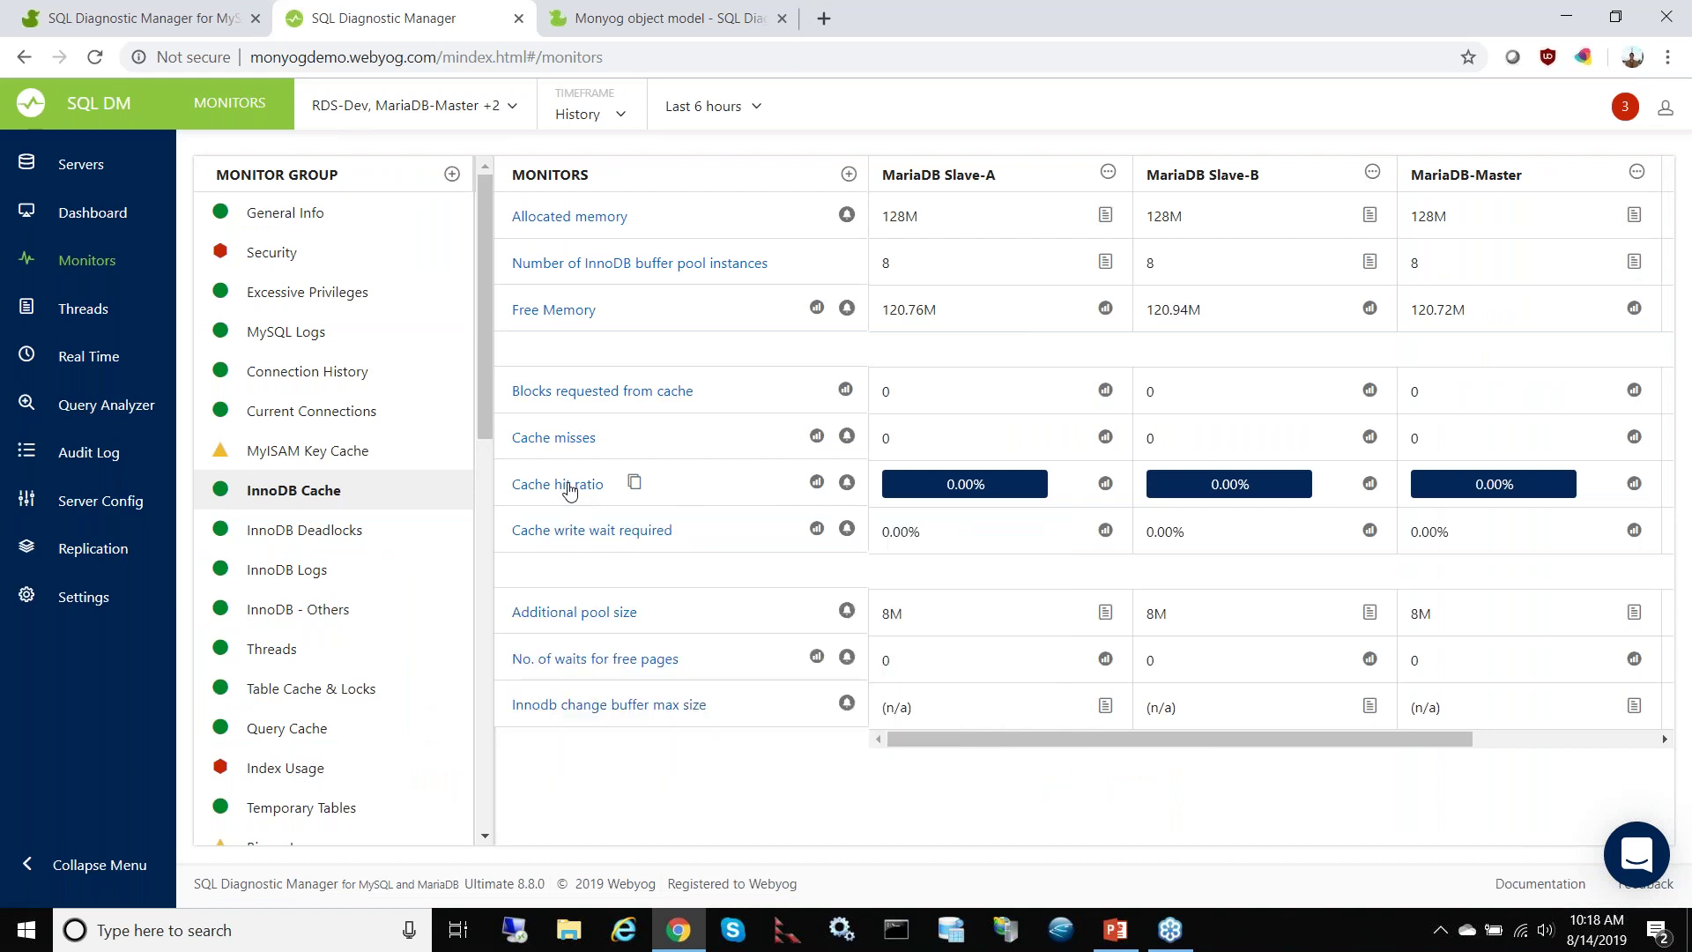
left_click(569, 491)
scroll(1040, 665, "down", 5)
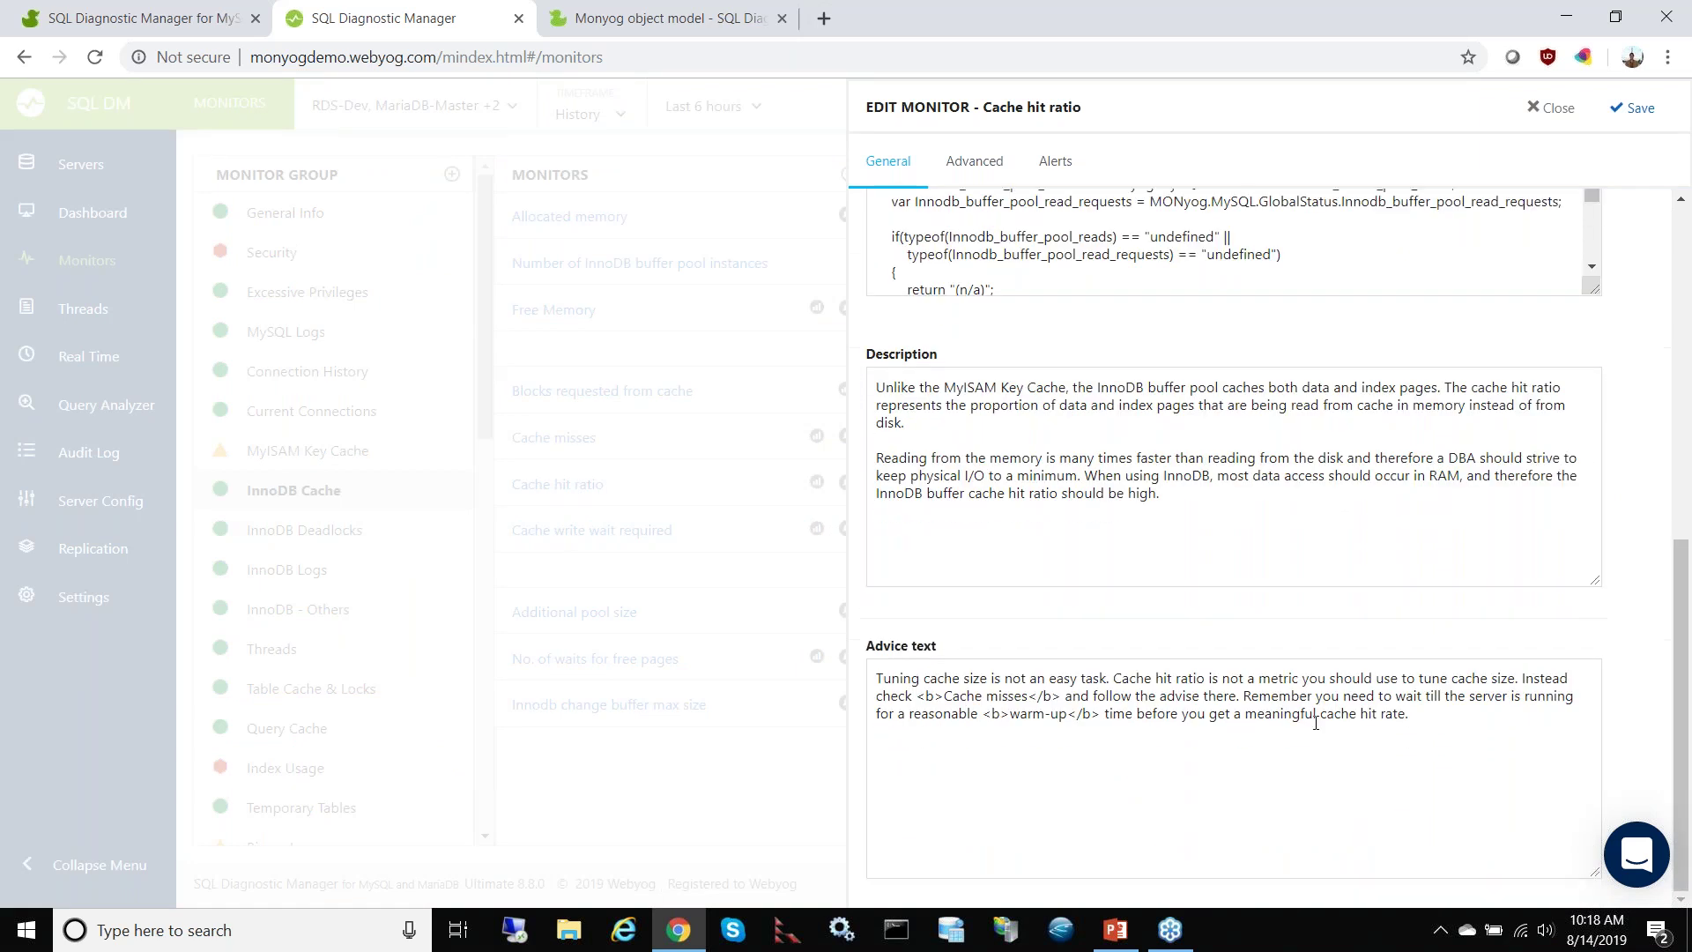
left_click_drag(1419, 716, 866, 705)
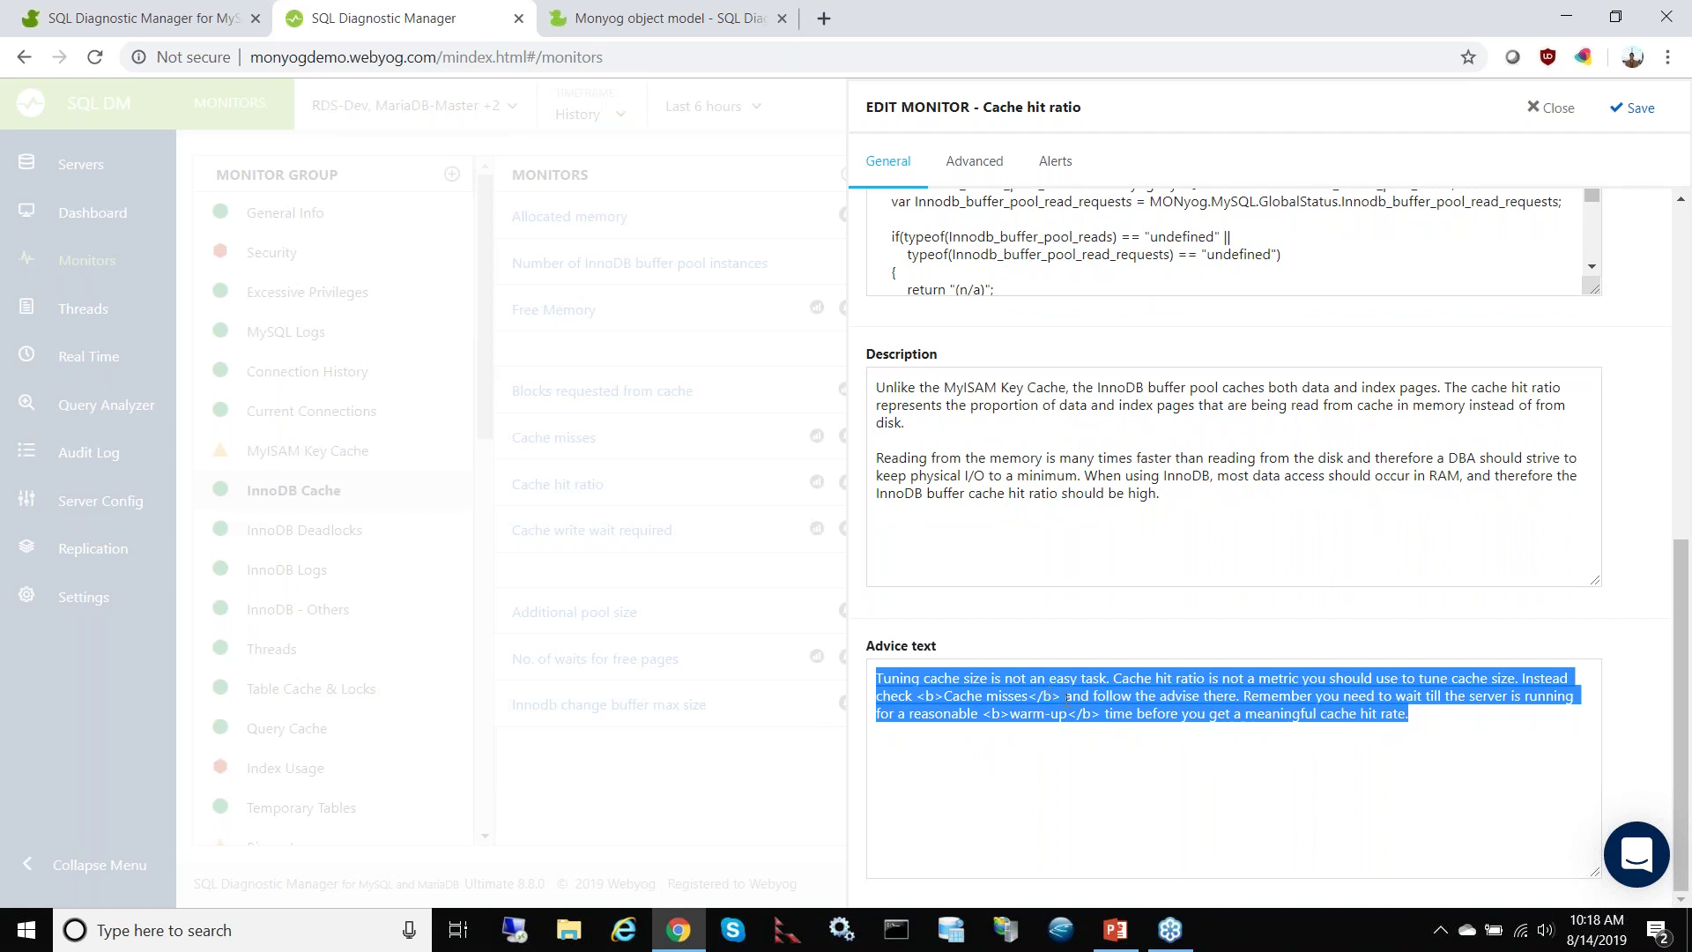
left_click(1174, 698)
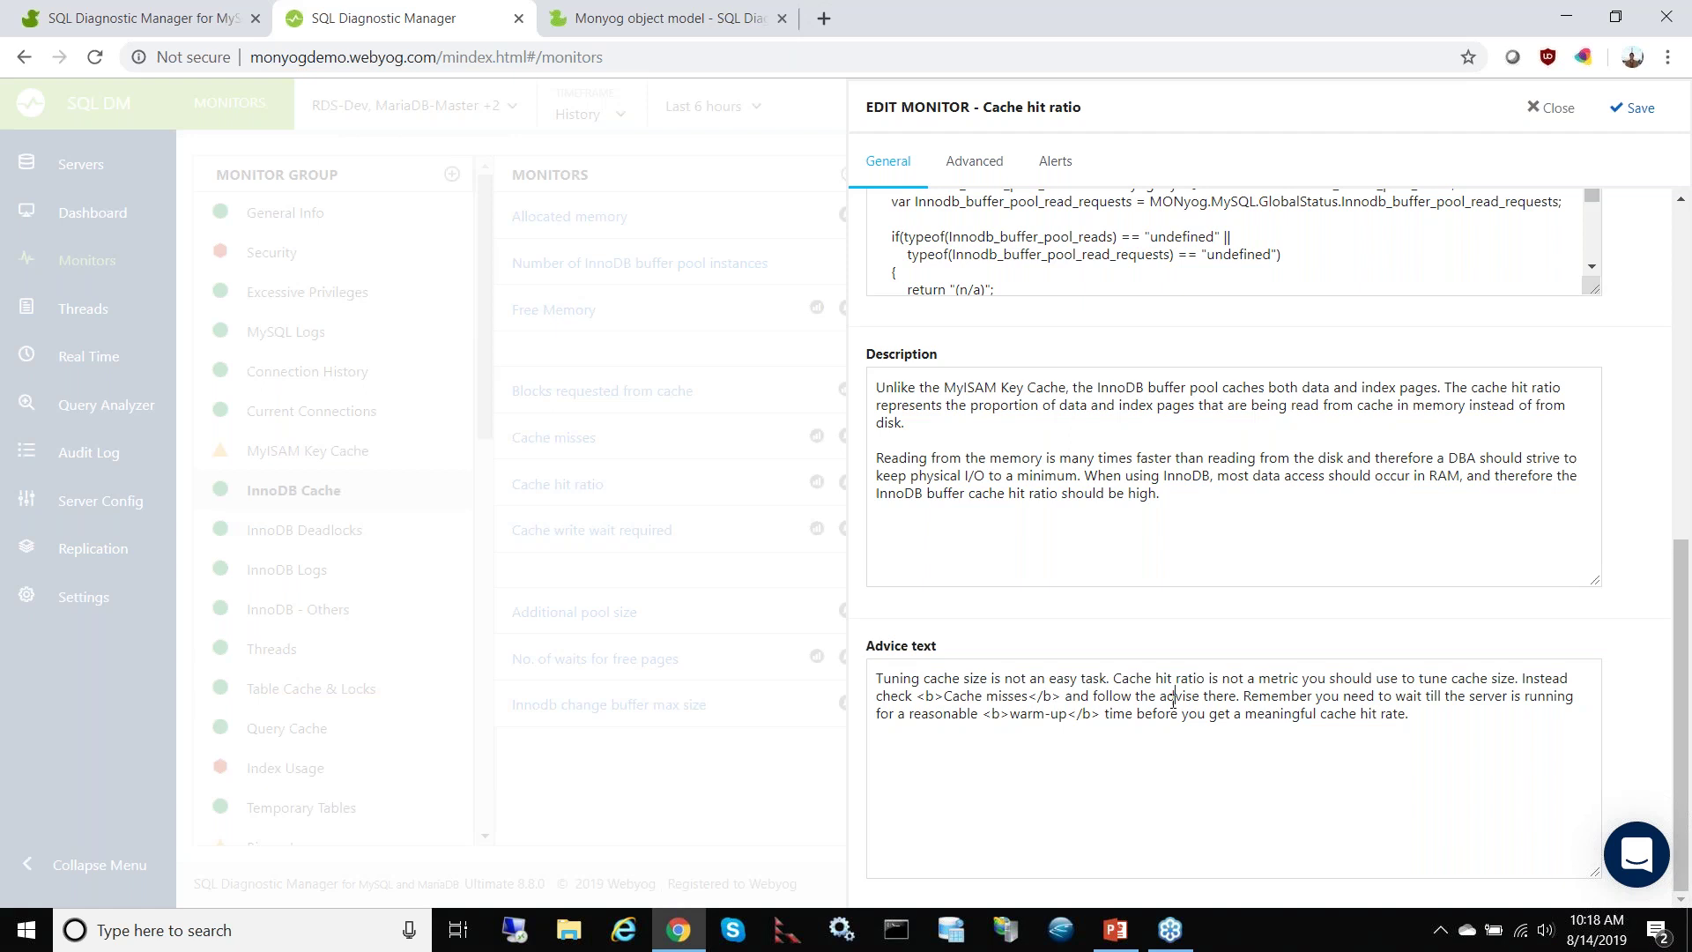
scroll(934, 599, "up", 3)
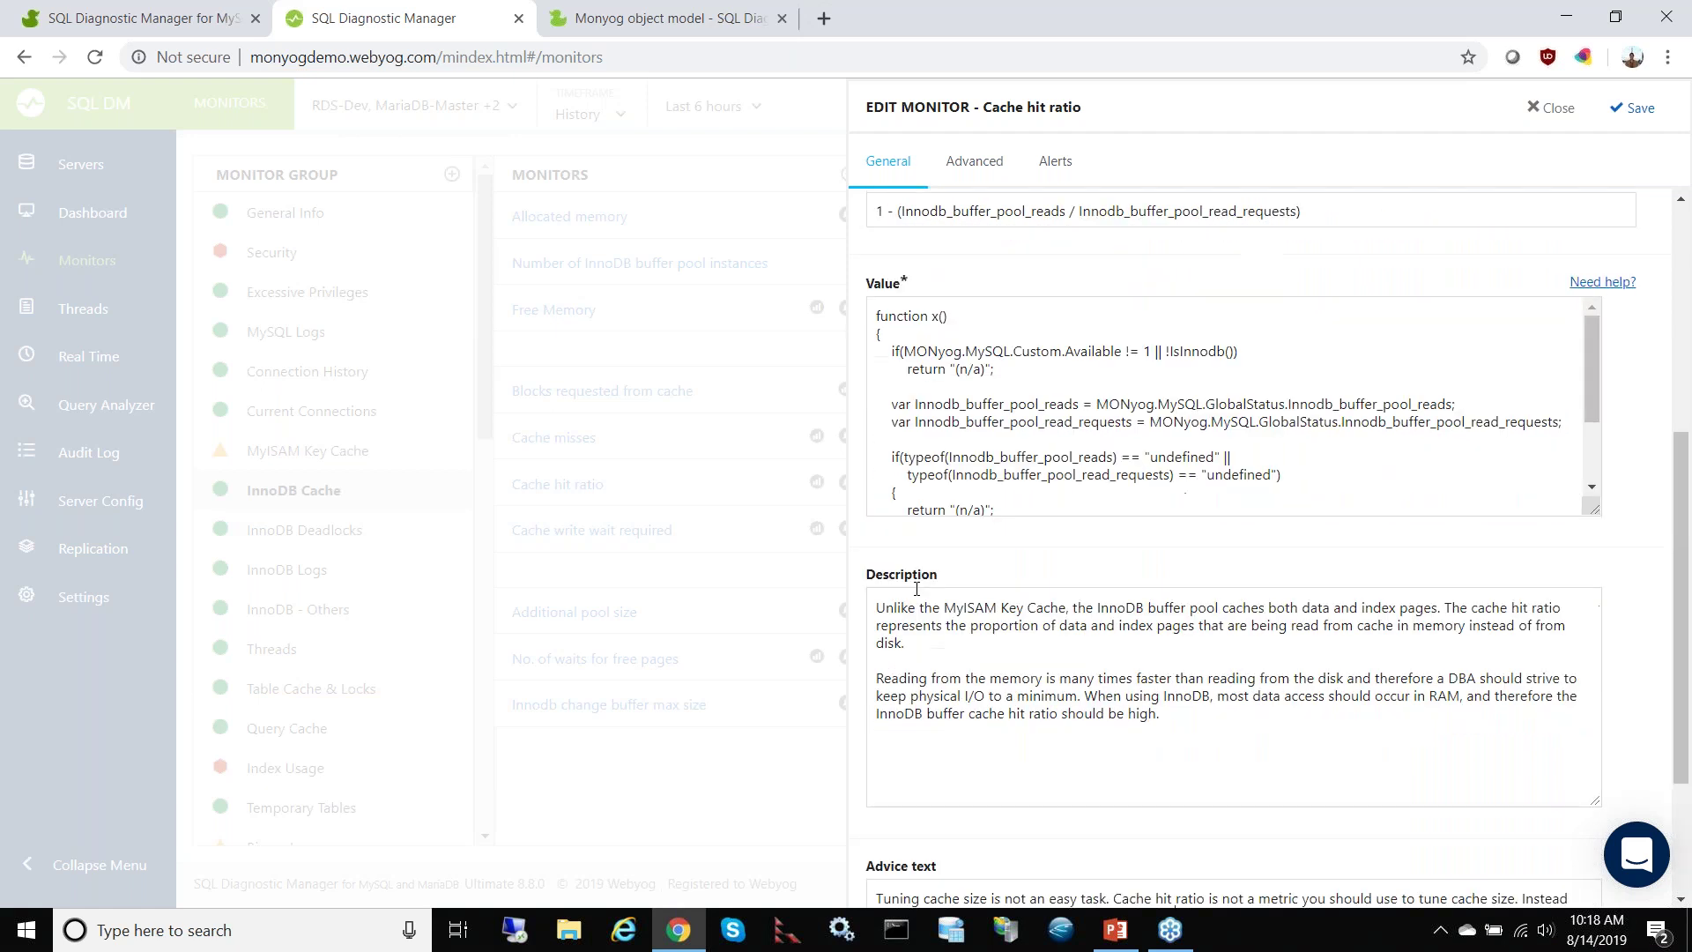
scroll(1080, 725, "up", 5)
Step: Examine the JavaScript function in the Cache hit ratio monitor's Value field from beginning to end
scroll(1014, 617, "down", 3)
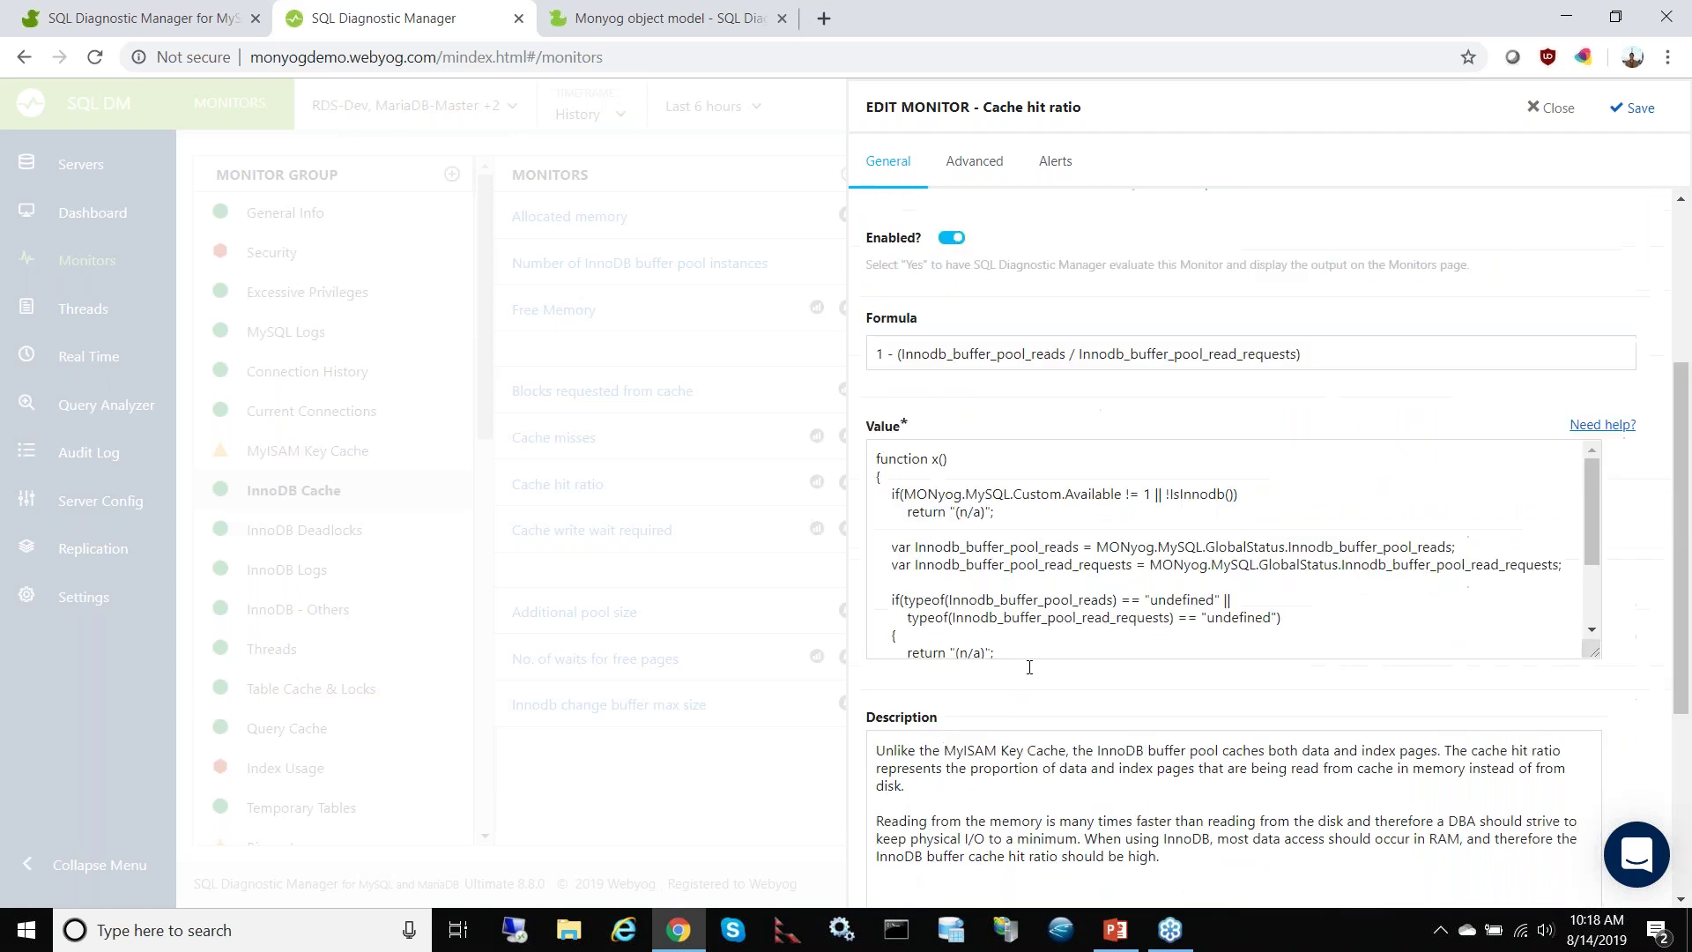
left_click_drag(877, 449, 1113, 596)
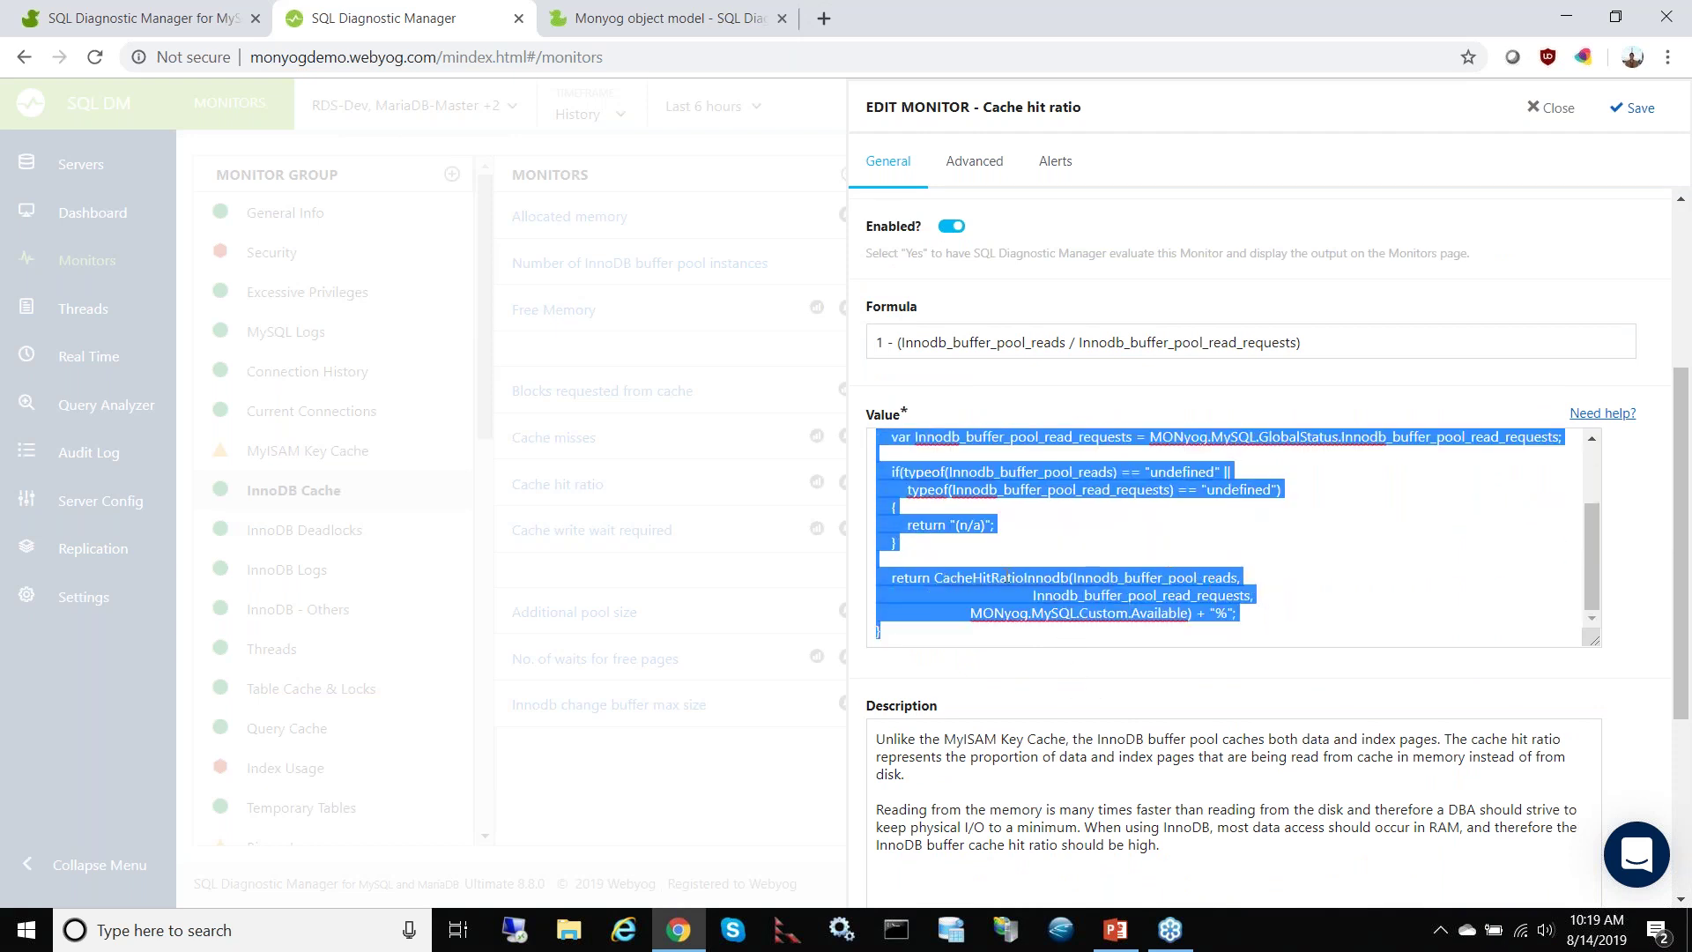
scroll(1006, 577, "up", 3)
left_click(909, 554)
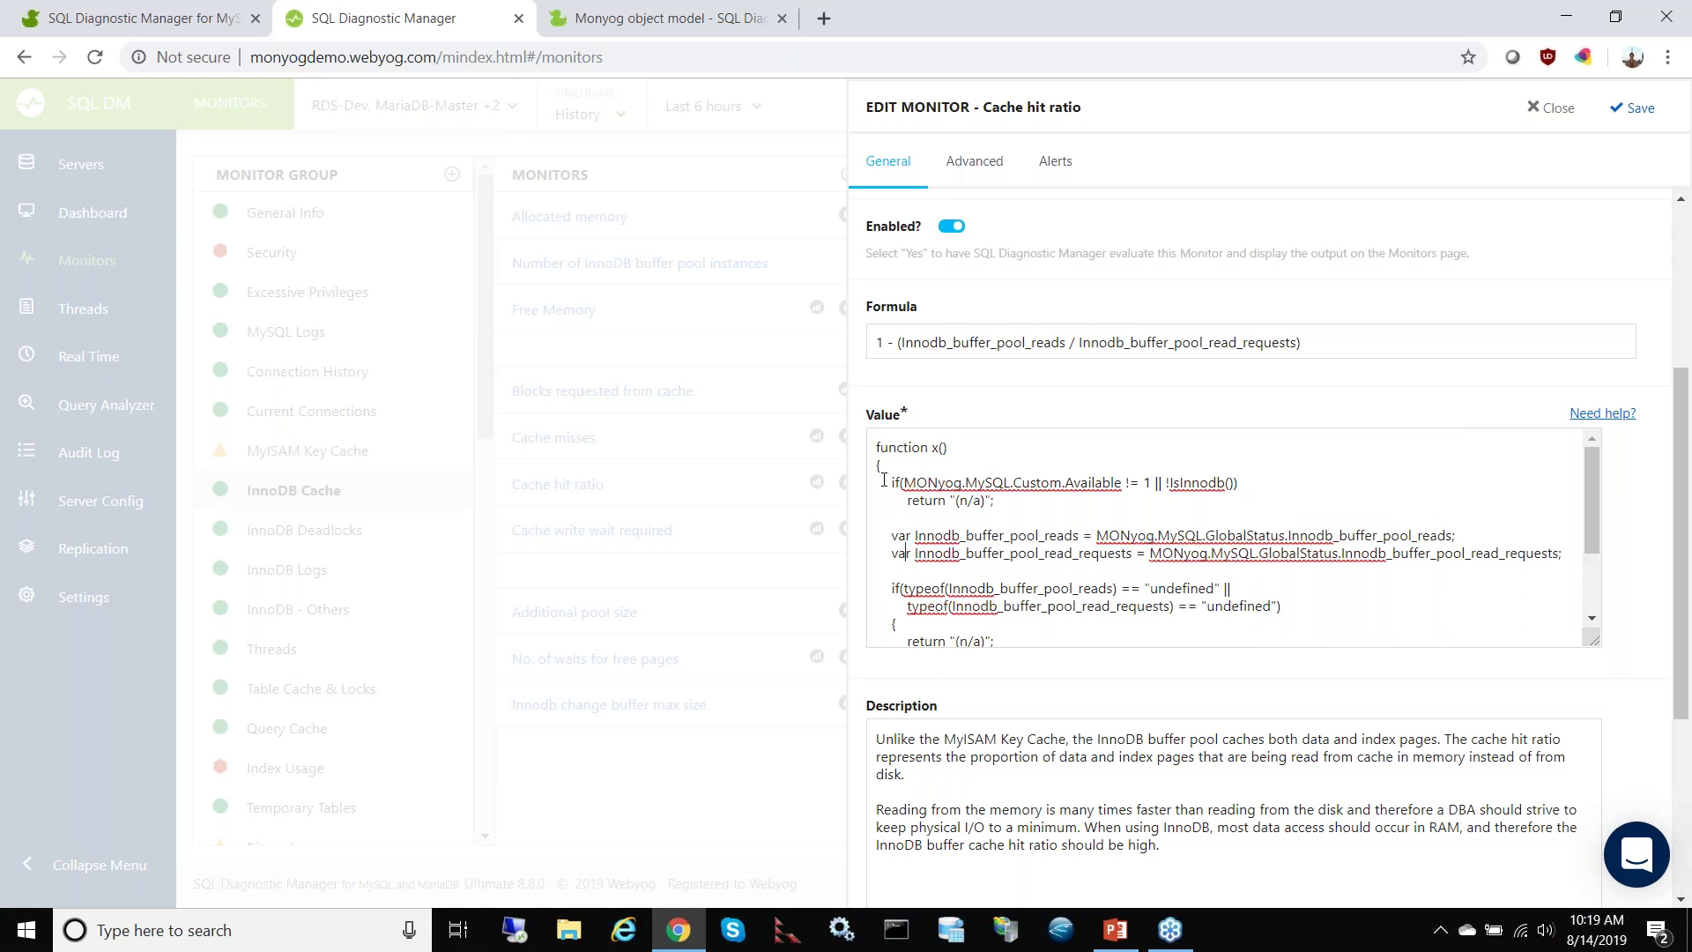
scroll(1031, 566, "down", 3)
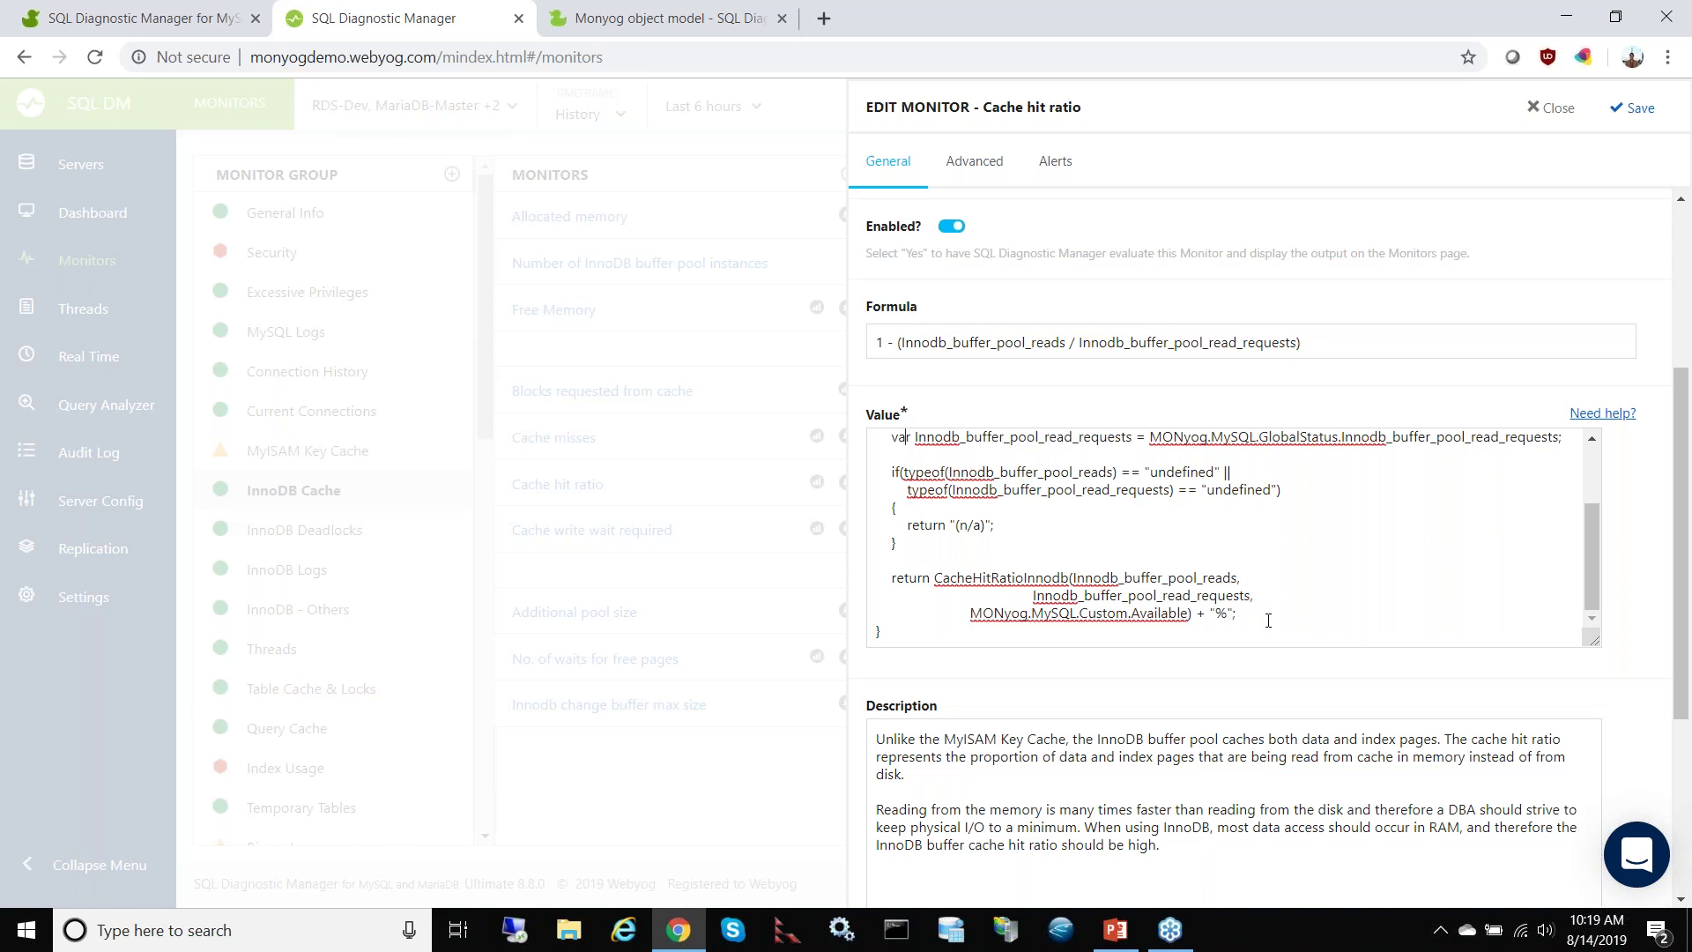
scroll(1274, 621, "up", 3)
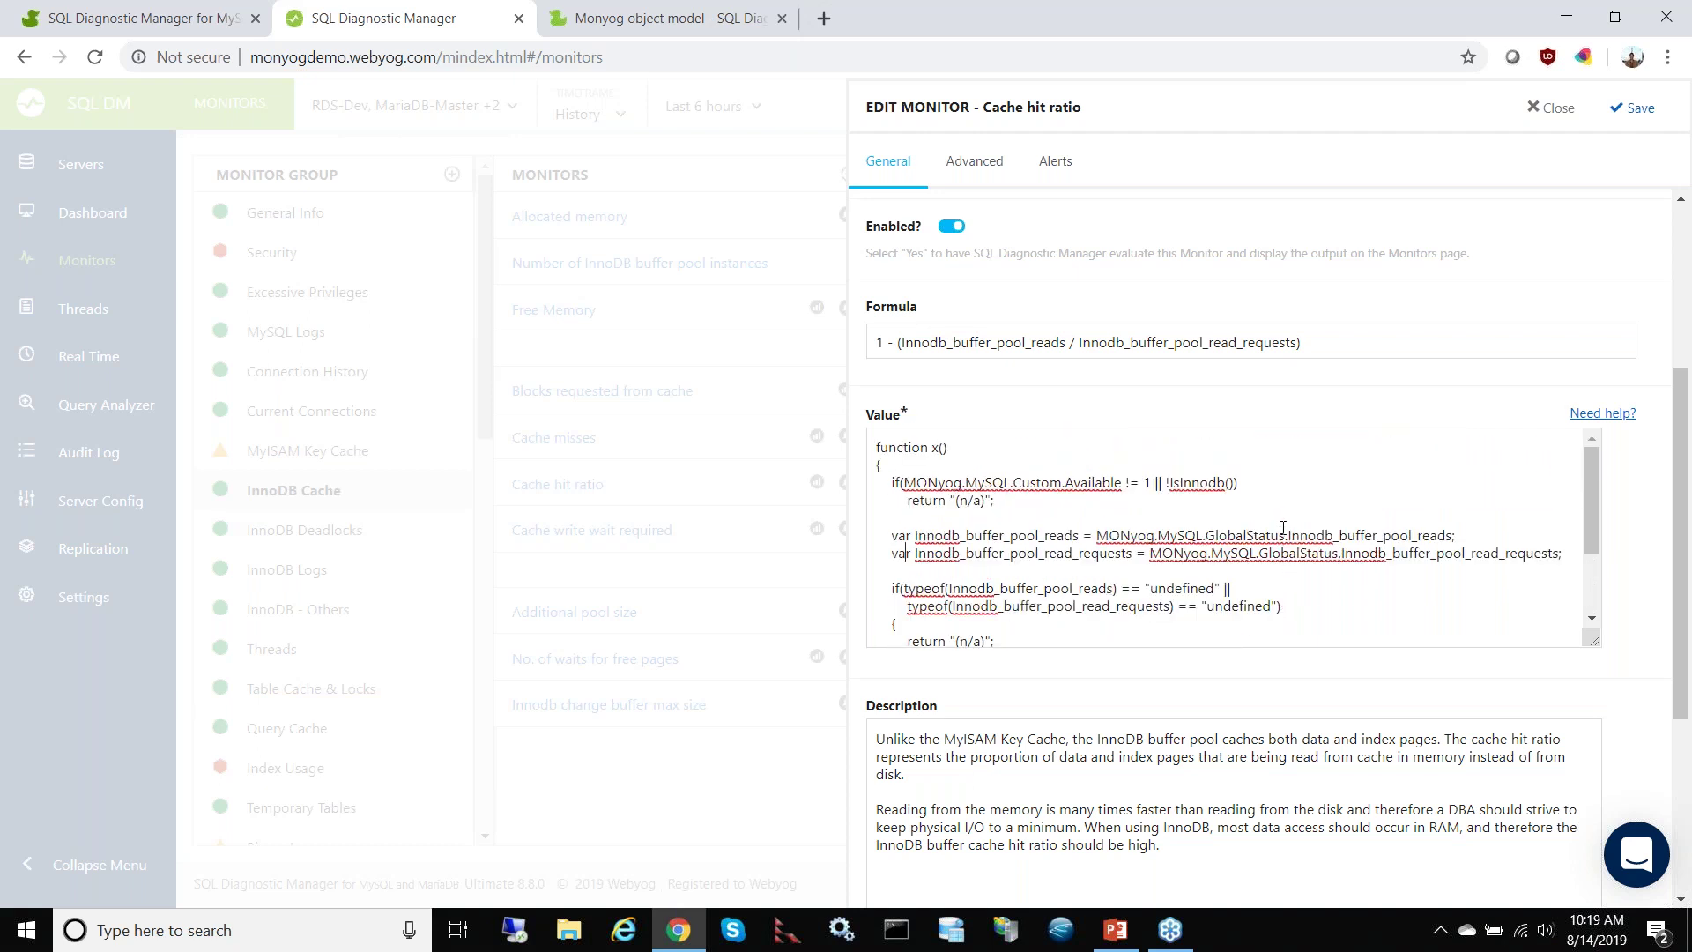
scroll(1283, 527, "down", 3)
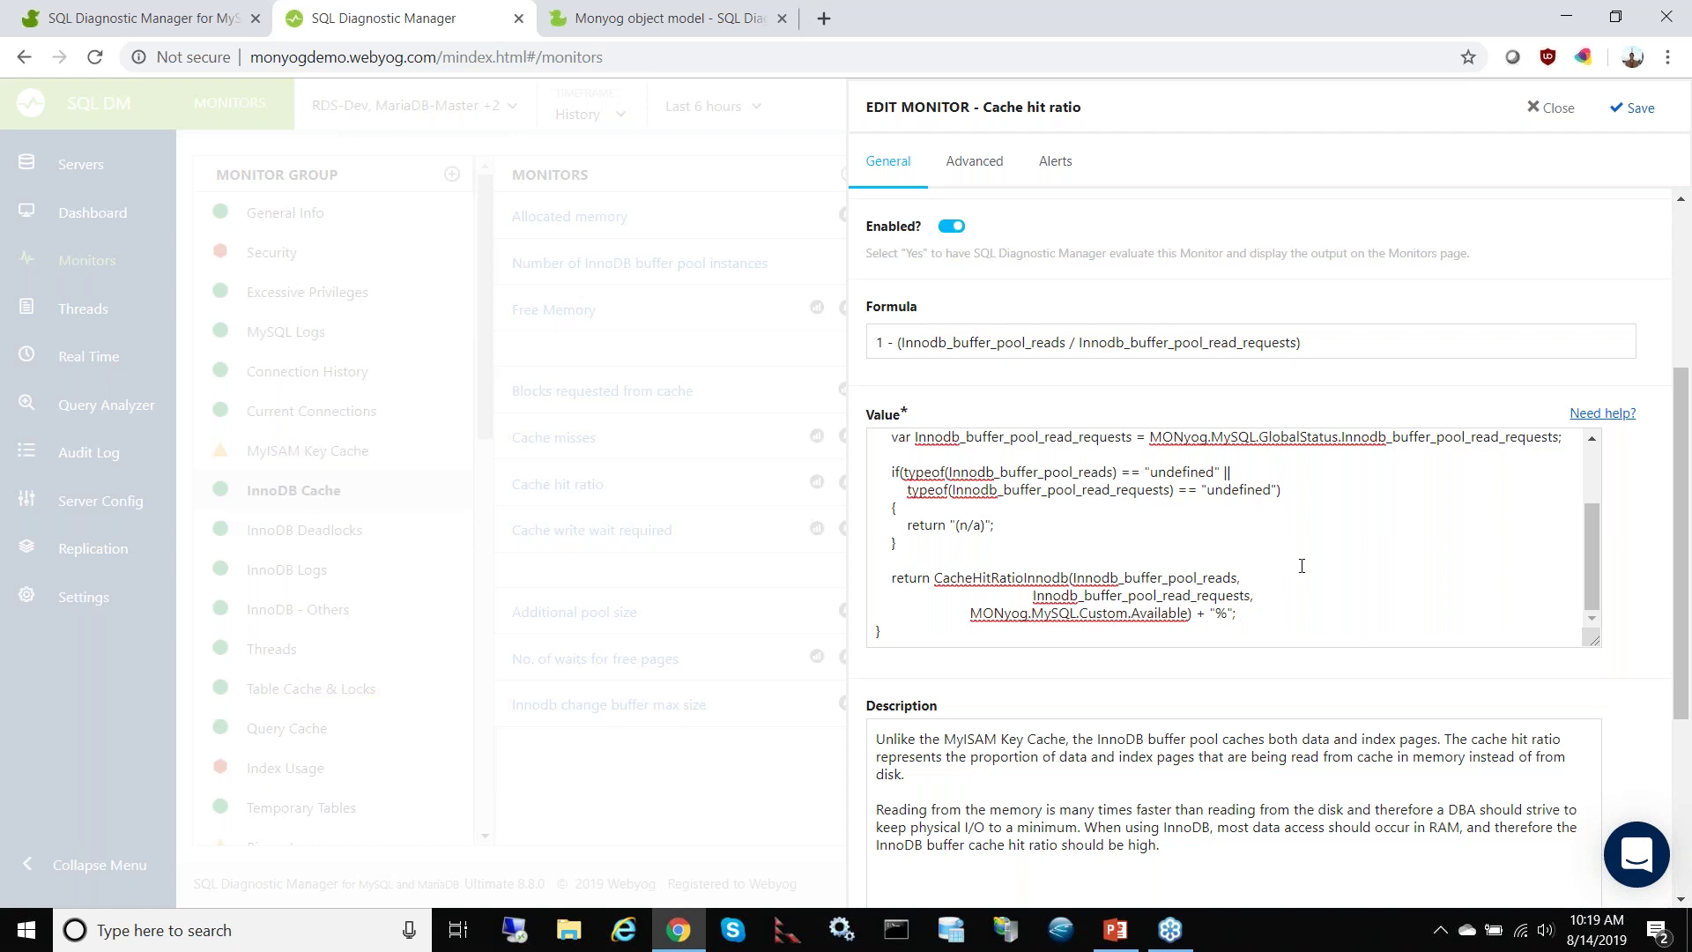
scroll(1303, 567, "up", 3)
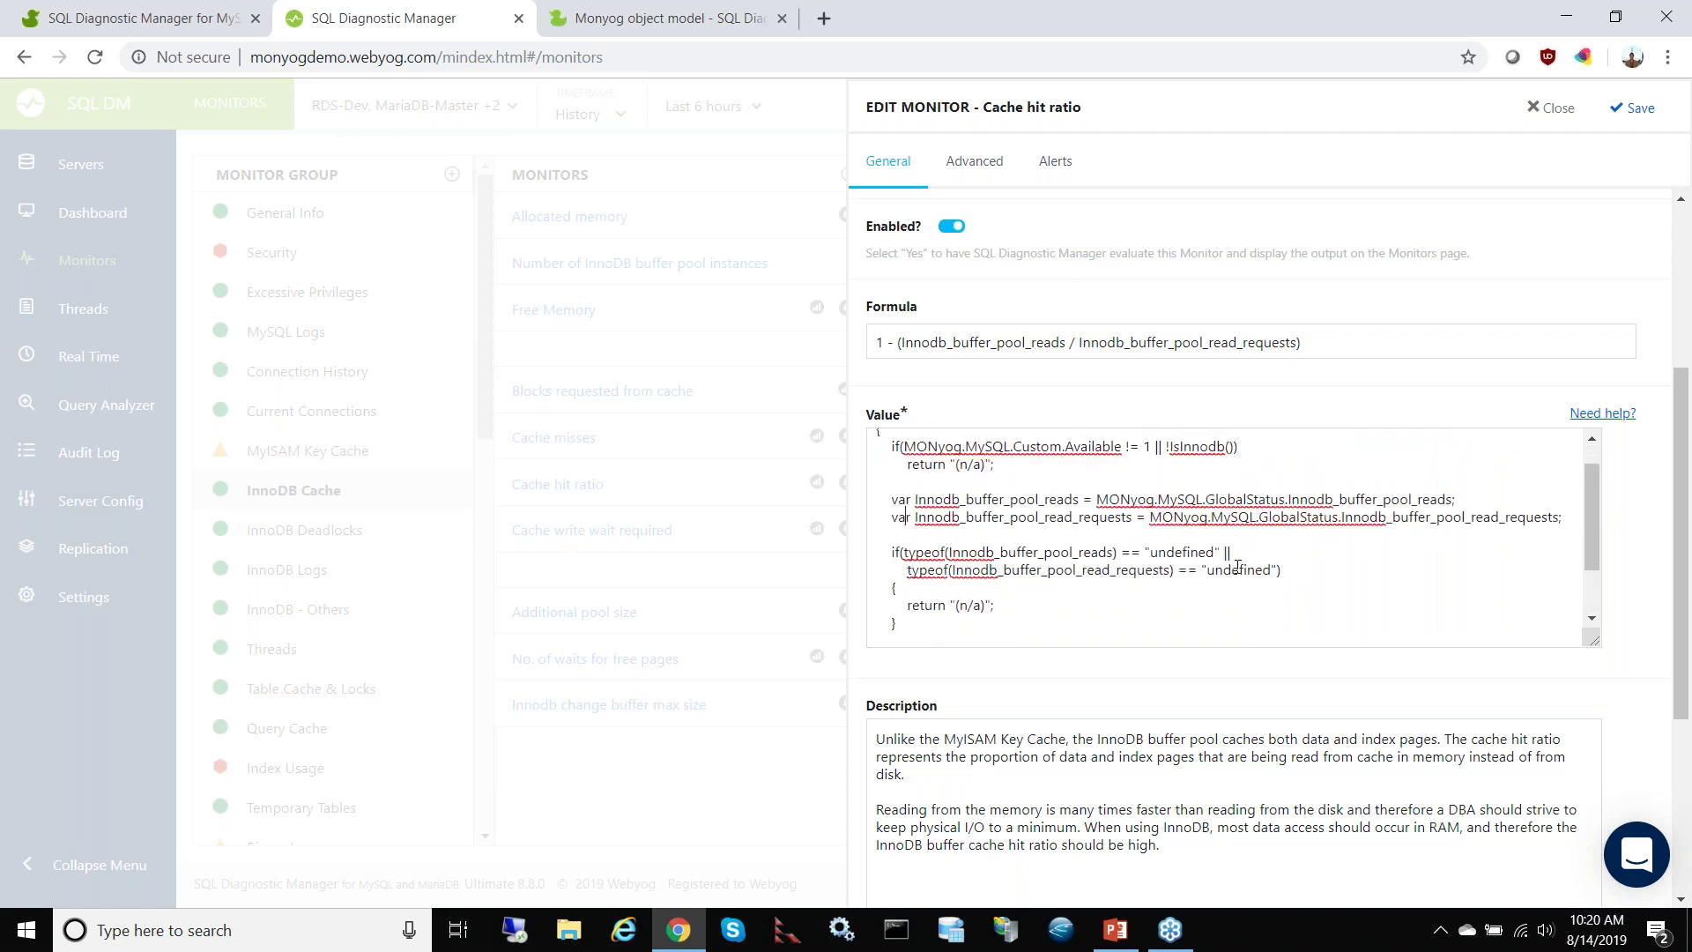
scroll(1279, 587, "down", 3)
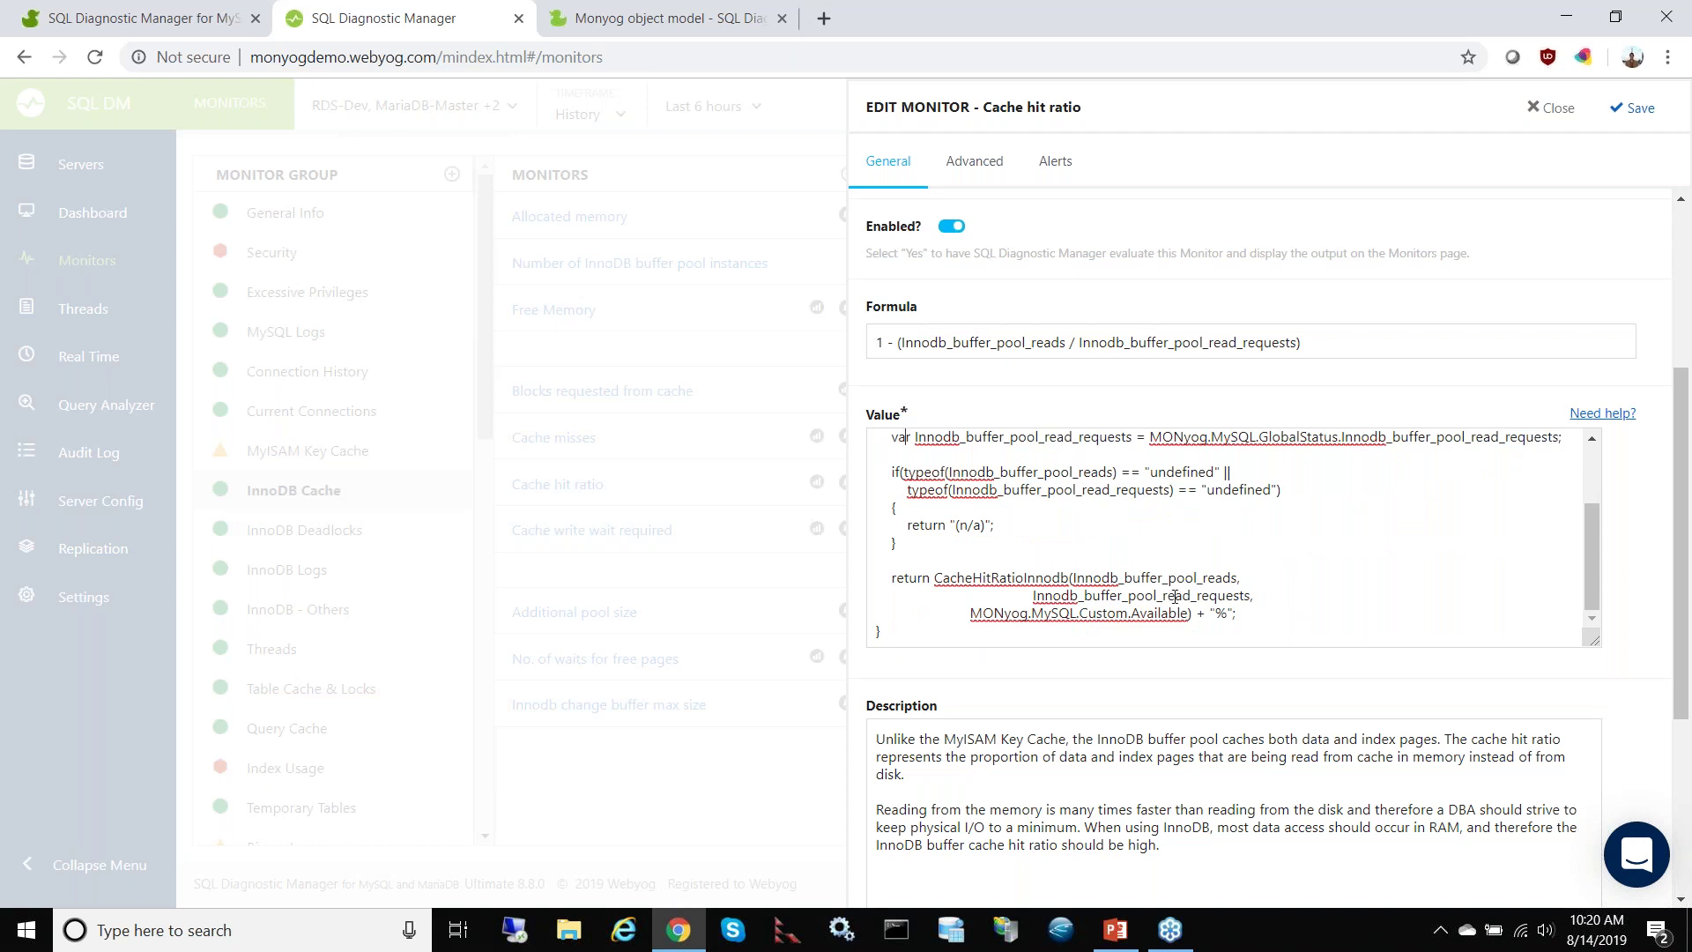
scroll(1022, 518, "up", 3)
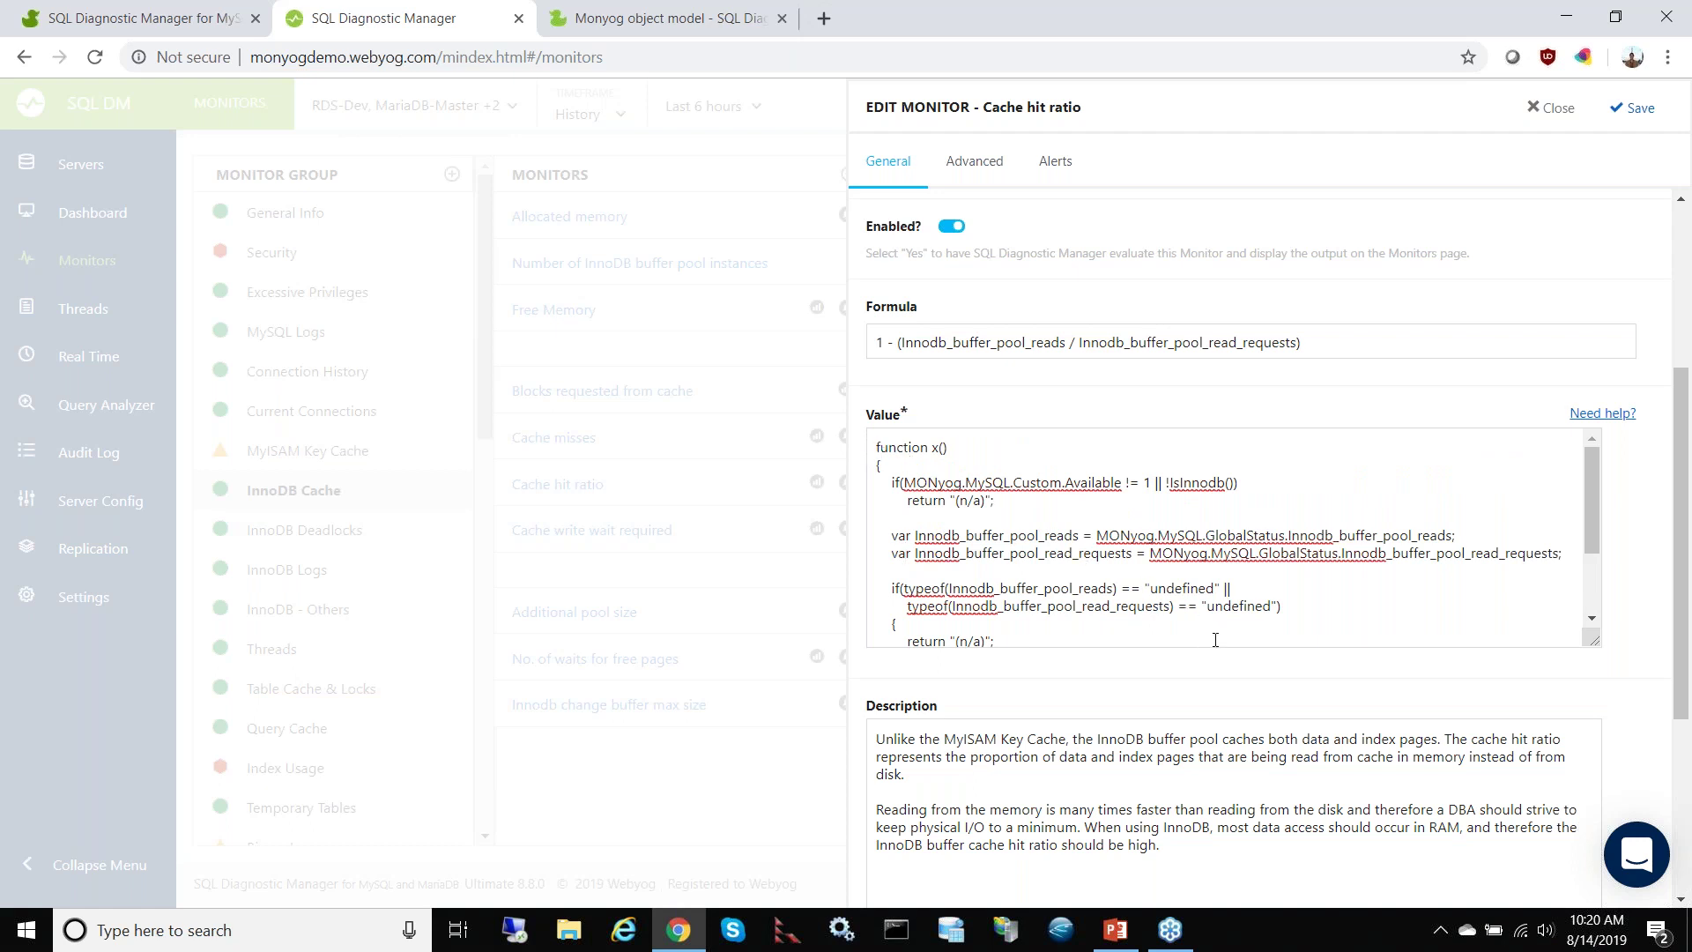
scroll(1216, 640, "down", 3)
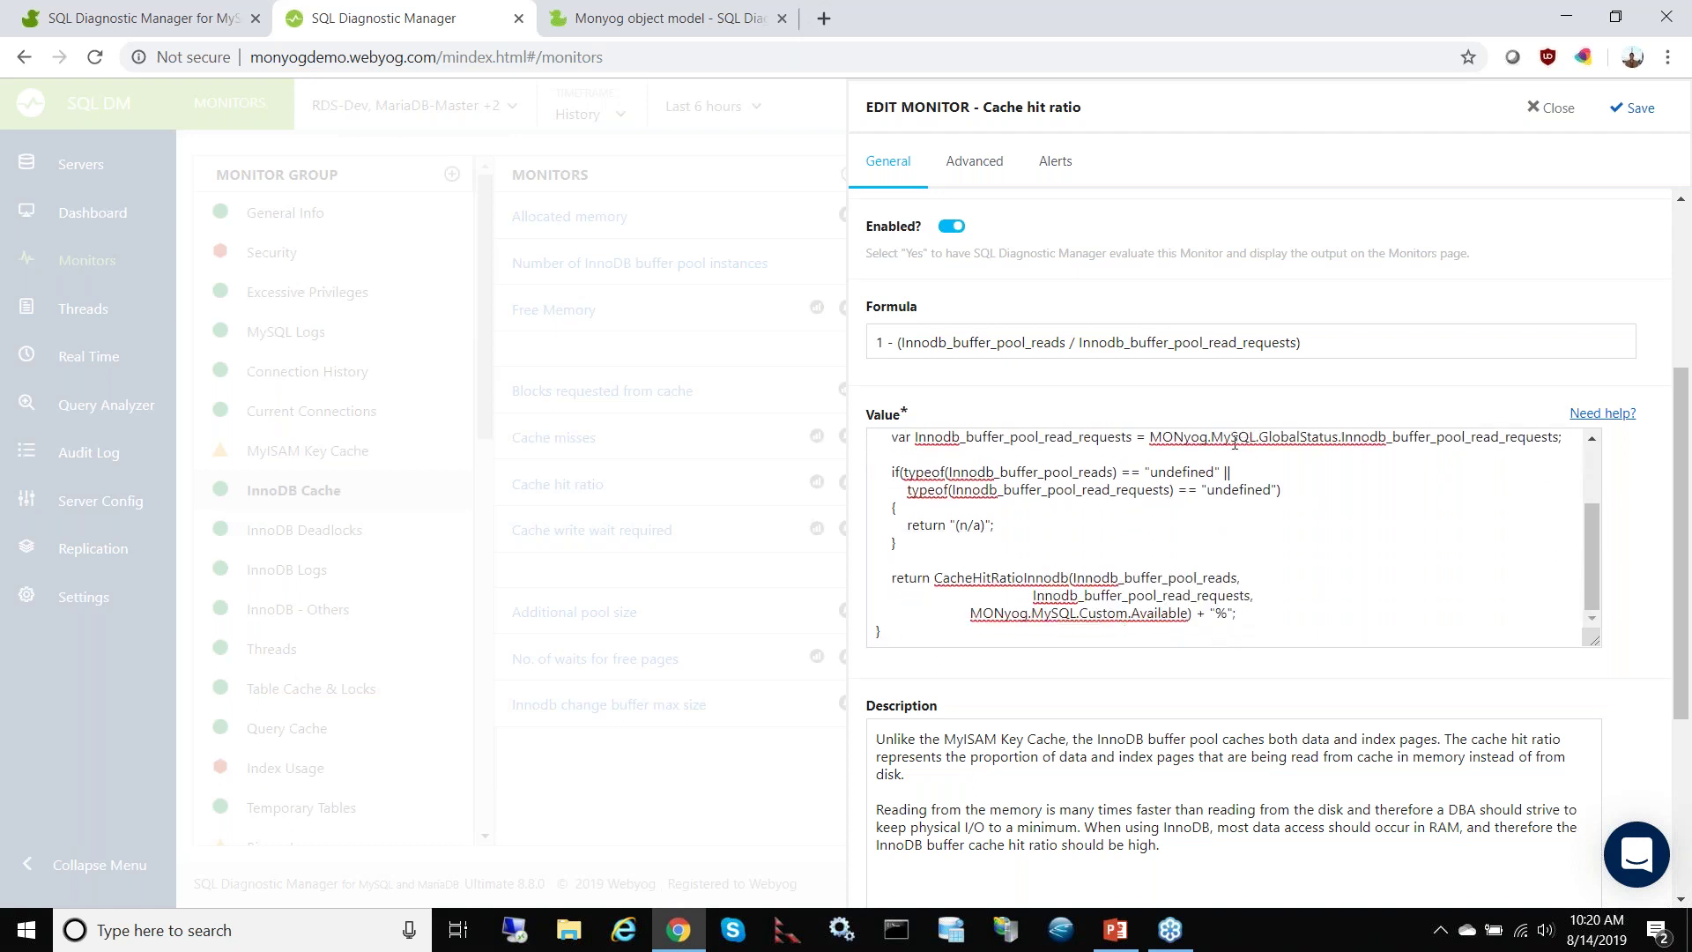
Step: Highlight the MONyog object in the Value script and look over the monitor's name, counter type and formula
double_click(1233, 443)
double_click(1175, 443)
scroll(1051, 500, "up", 8)
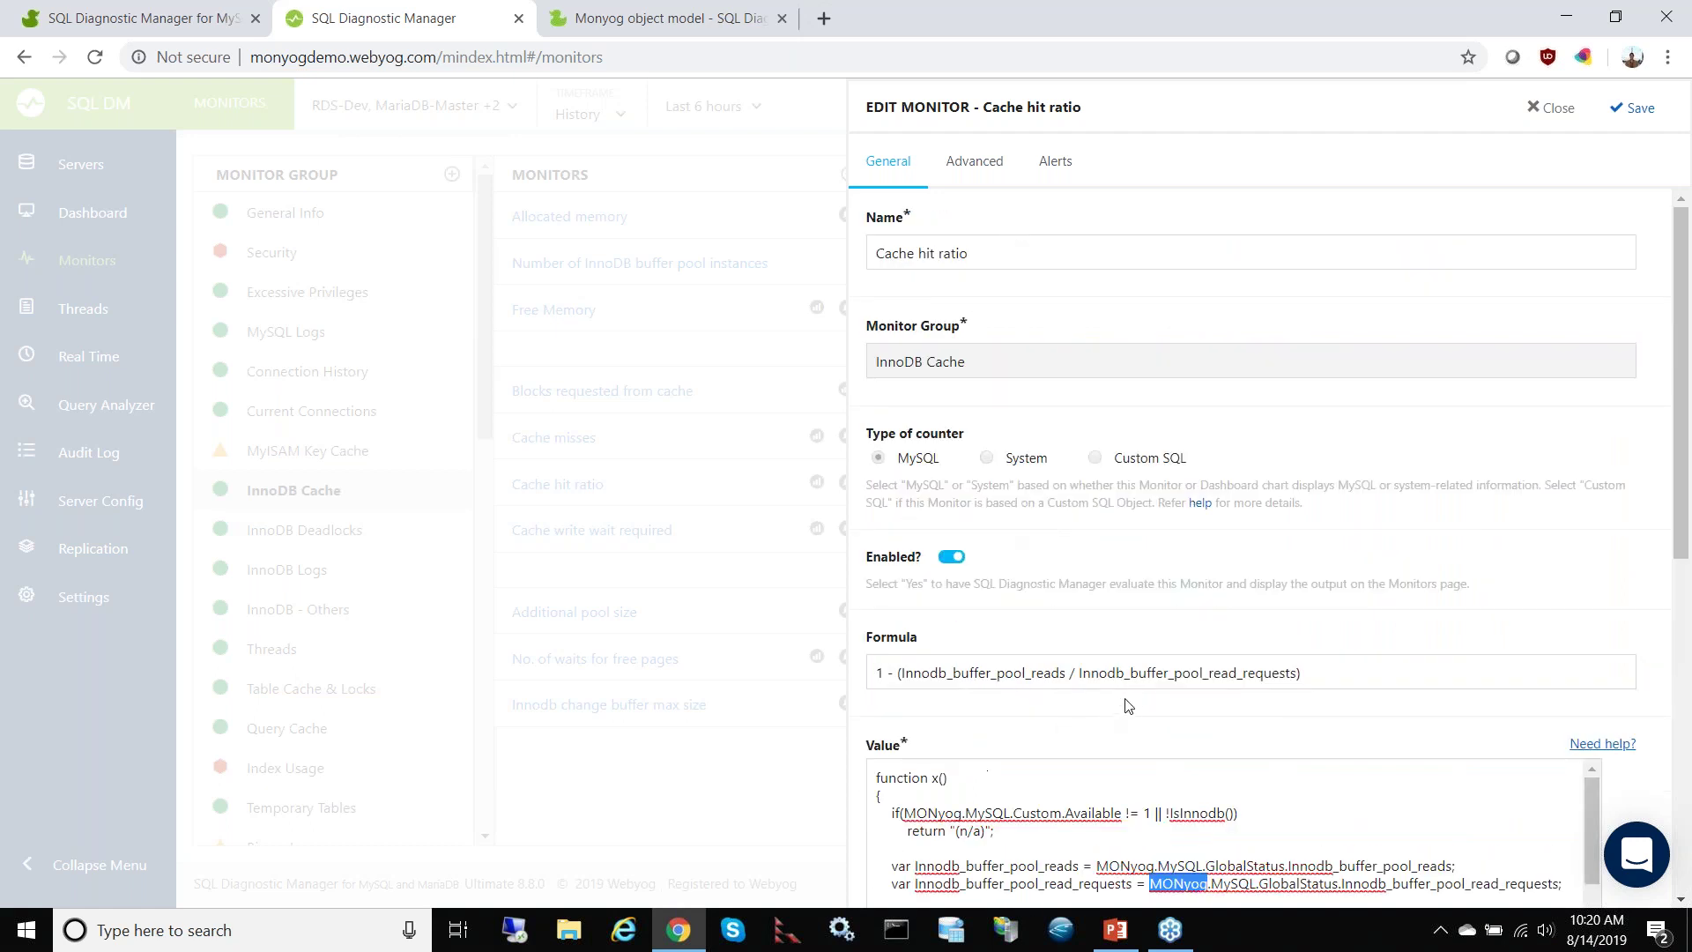
scroll(882, 676, "down", 5)
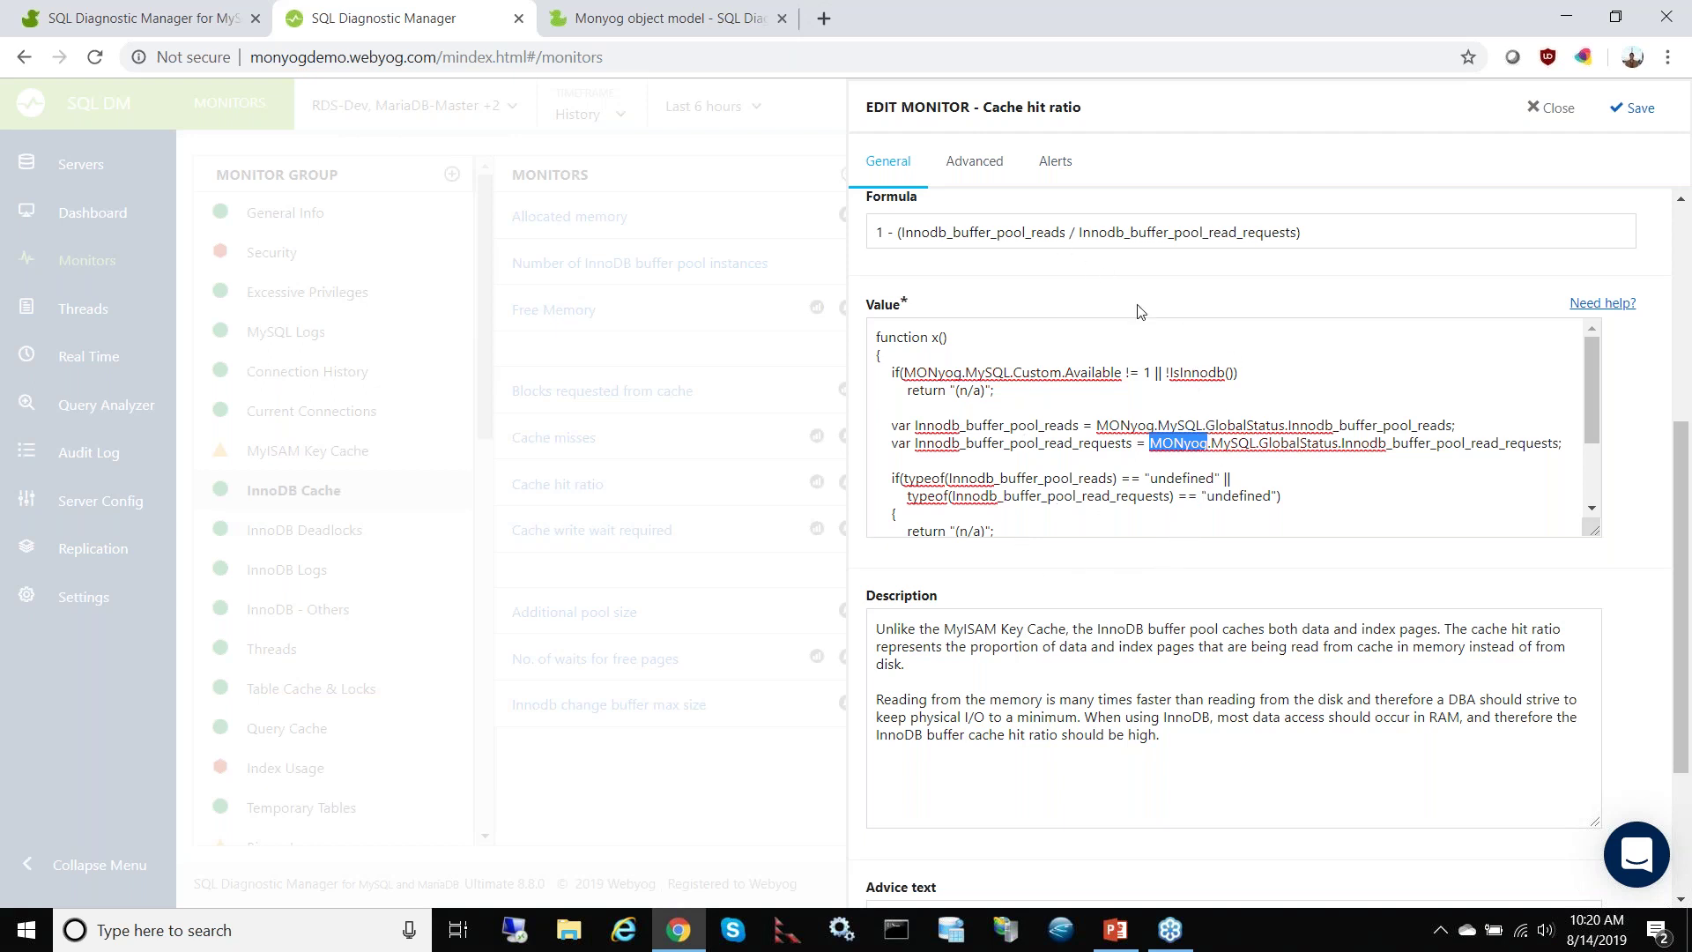
Step: Show the Cache hit ratio monitor's alert settings and highlight the whole Alert Condition function
left_click(1055, 162)
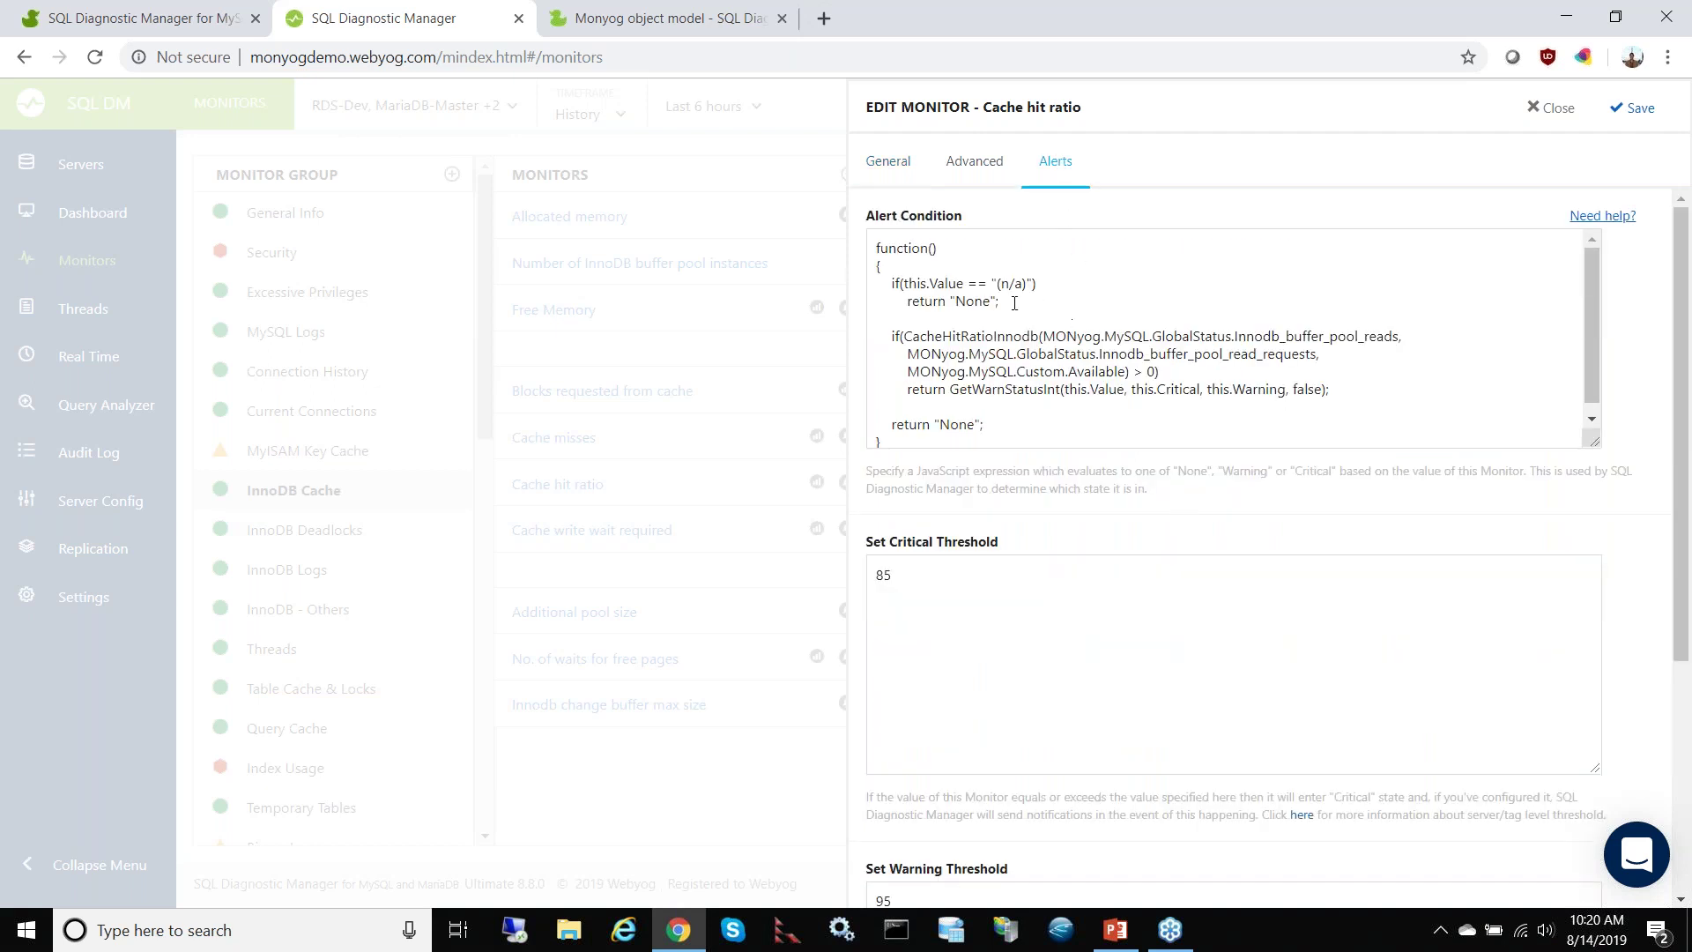
left_click_drag(876, 247, 1150, 455)
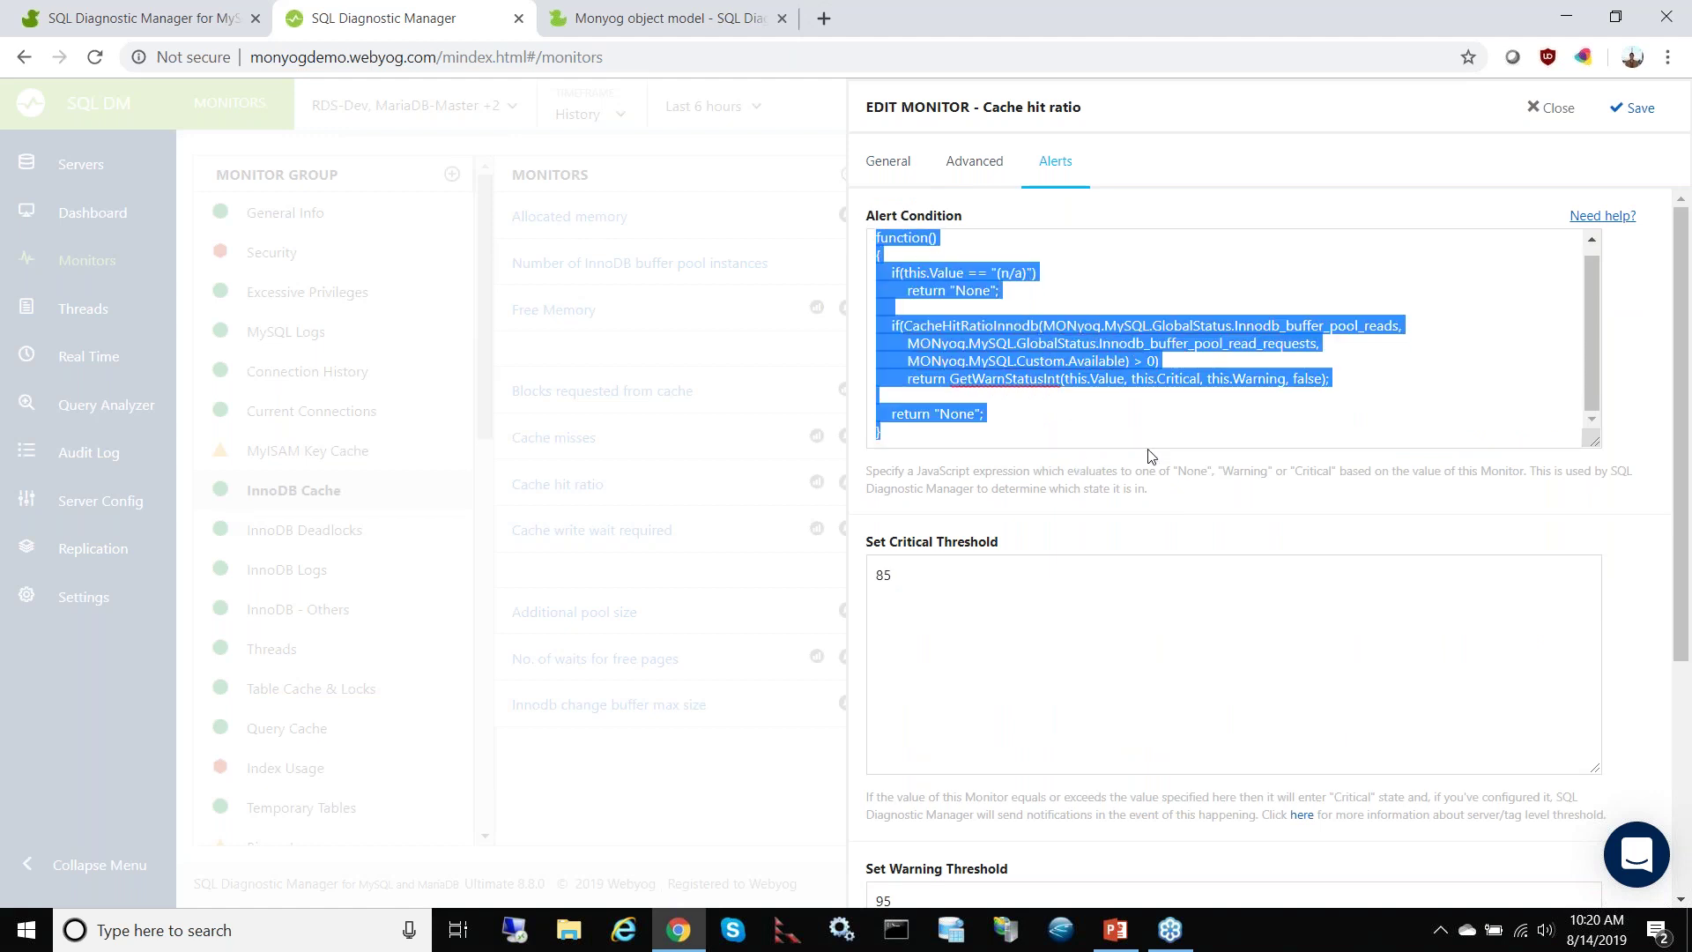
left_click(1077, 359)
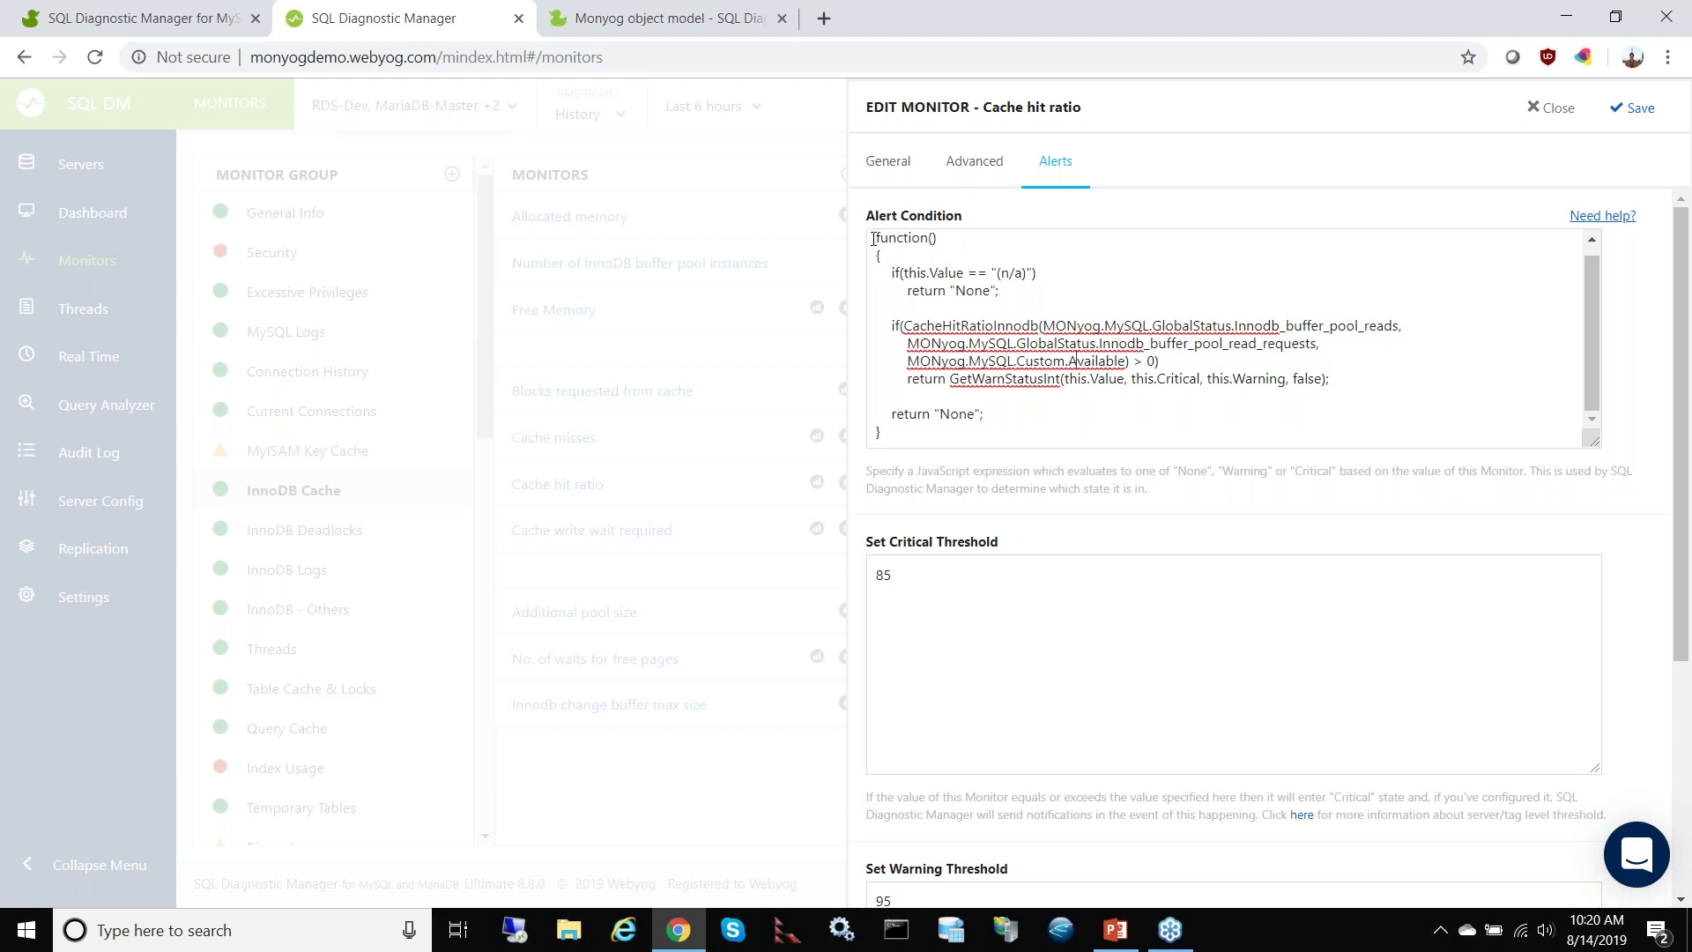
left_click_drag(877, 238, 1023, 404)
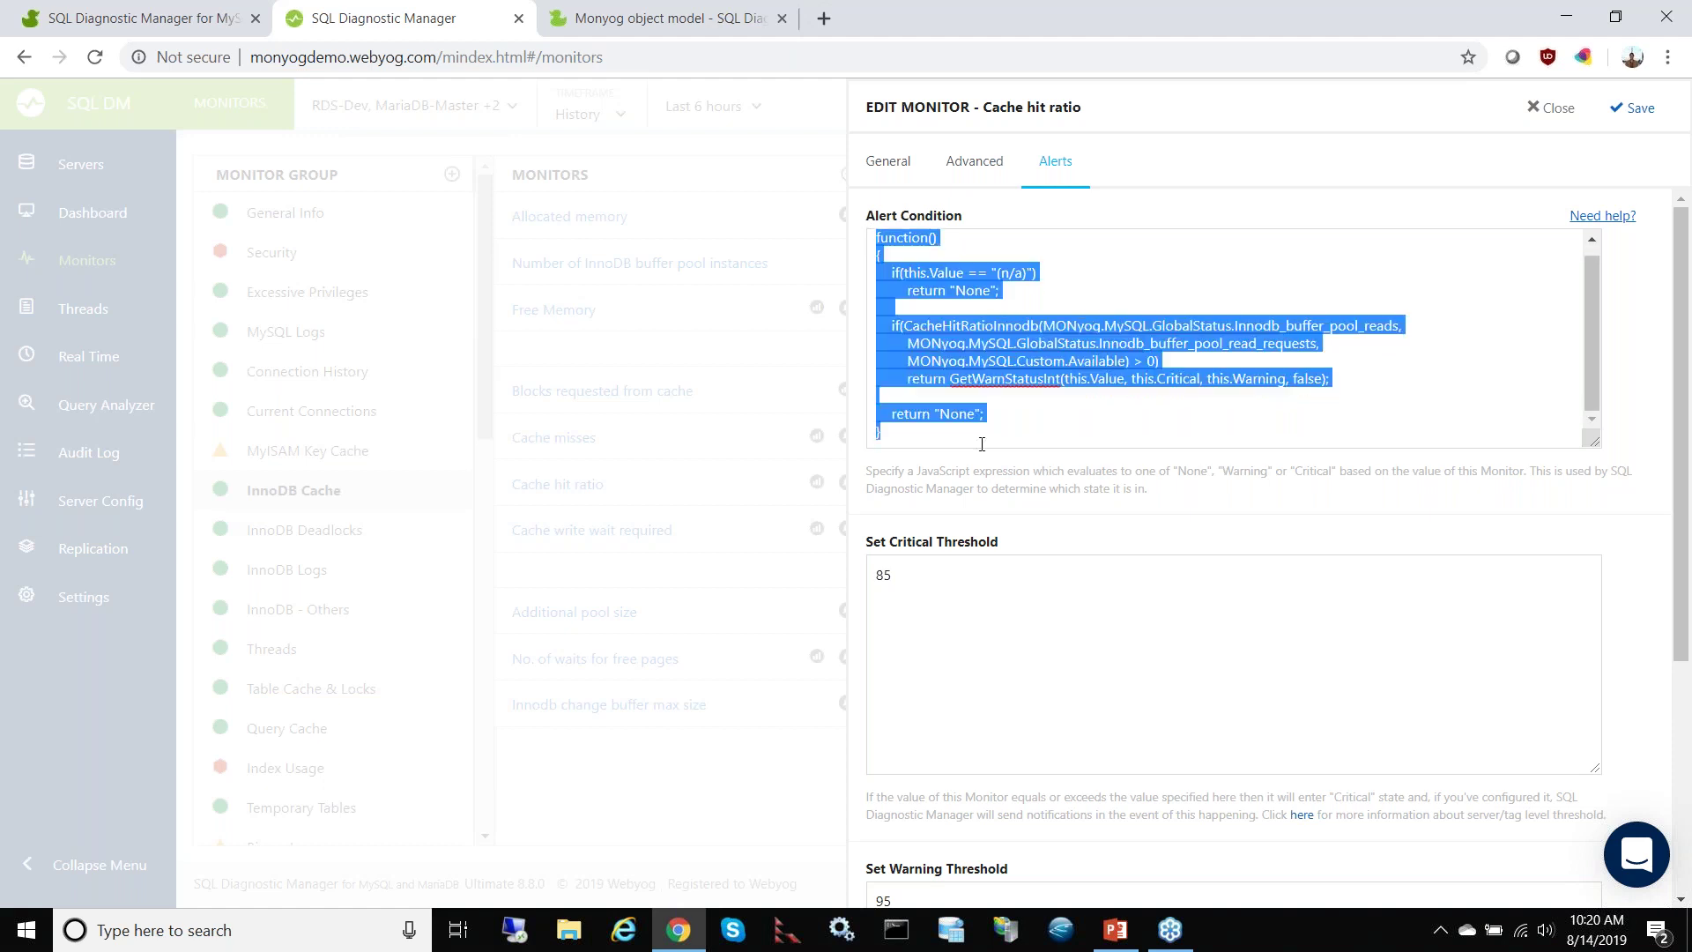
left_click(1024, 405)
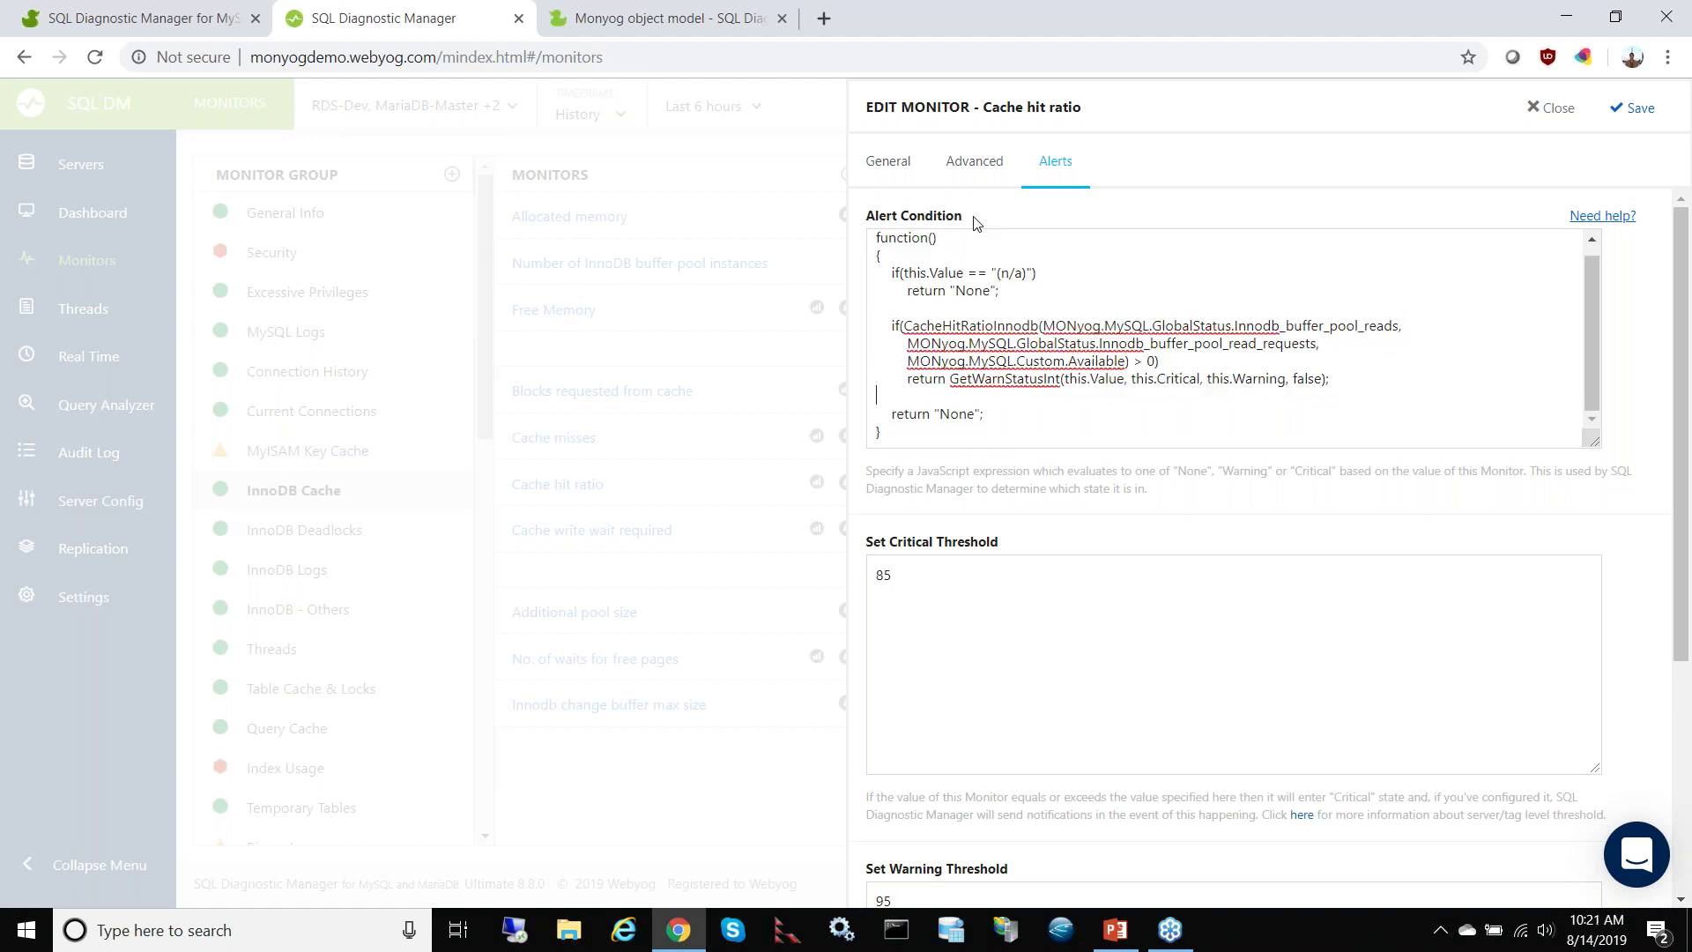
Step: Highlight the possible alert states None, Warning and Critical in the explanation below the Alert Condition
double_click(1191, 474)
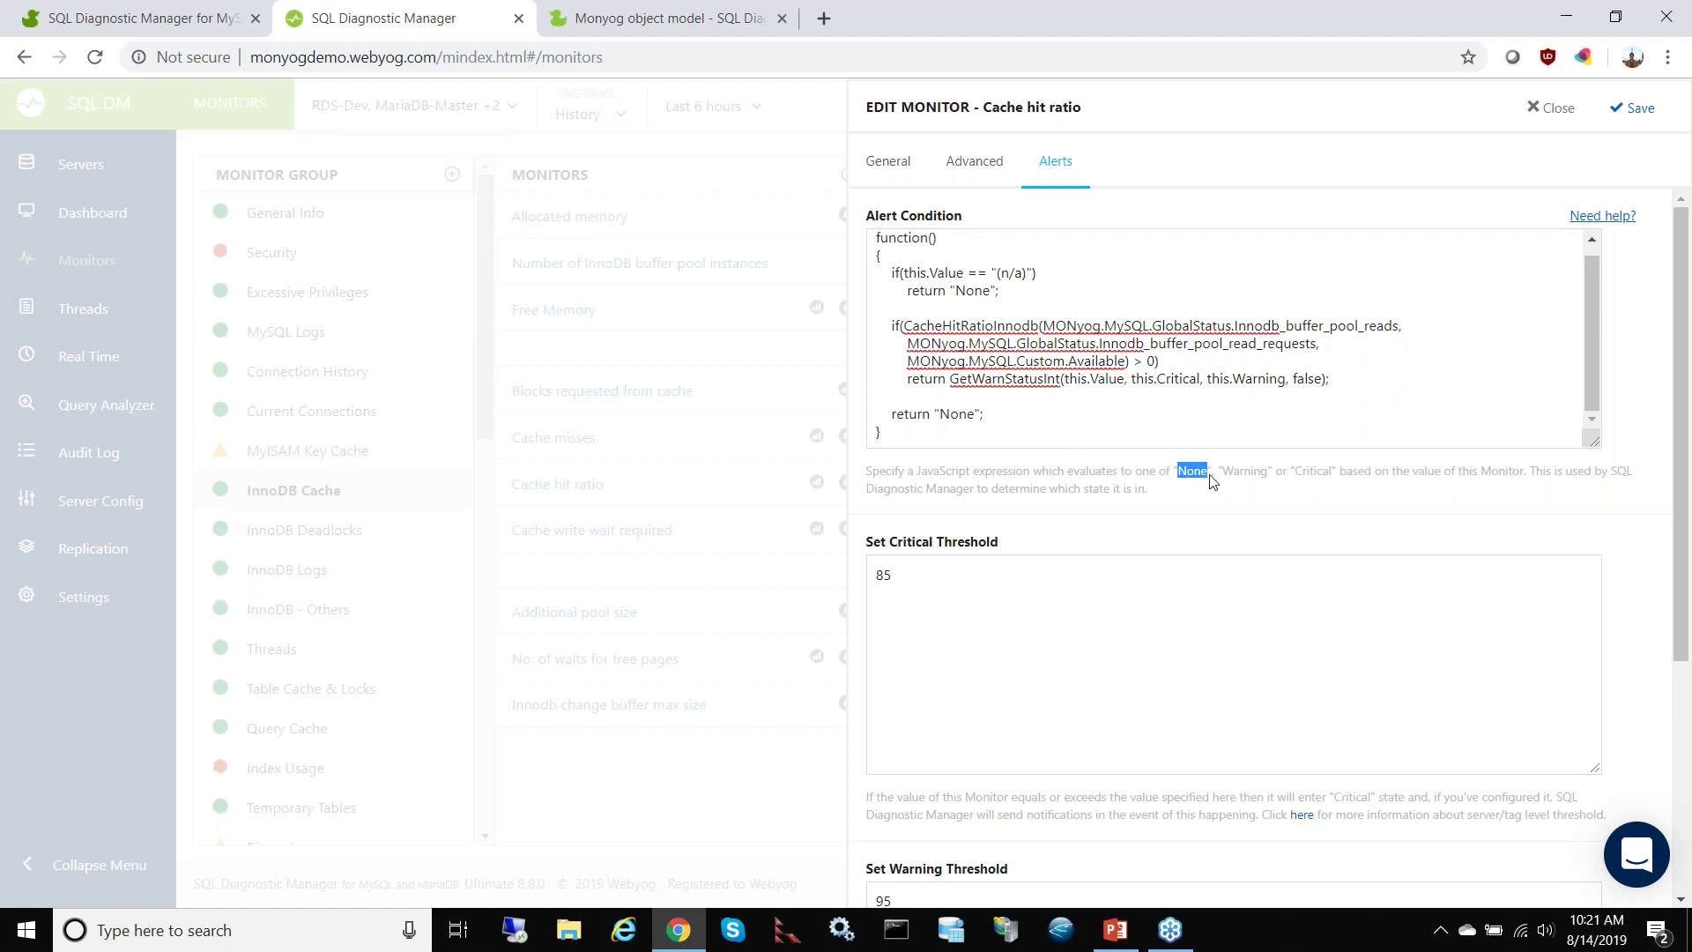
double_click(1255, 476)
double_click(1319, 477)
double_click(1193, 473)
double_click(1245, 473)
double_click(1312, 473)
Step: Examine the GetWarnStatusInt call in the Alert Condition, highlighting its function name and the this.Value argument
left_click(1099, 380)
left_click_drag(1113, 381, 1333, 381)
left_click(1117, 376)
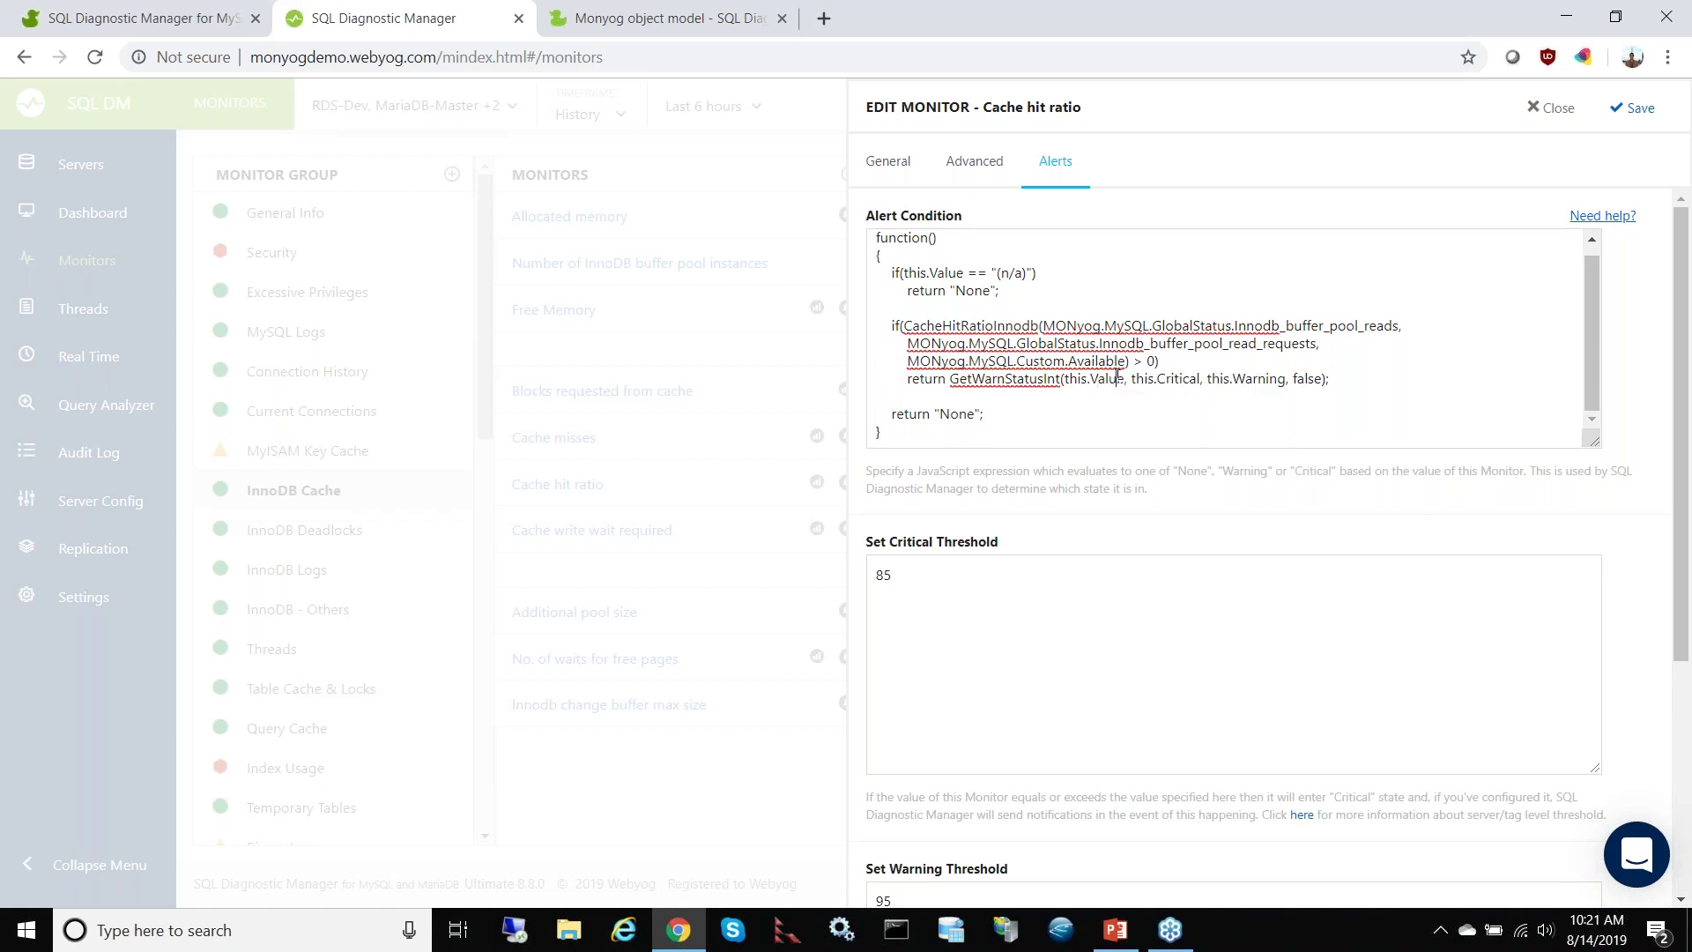
double_click(985, 377)
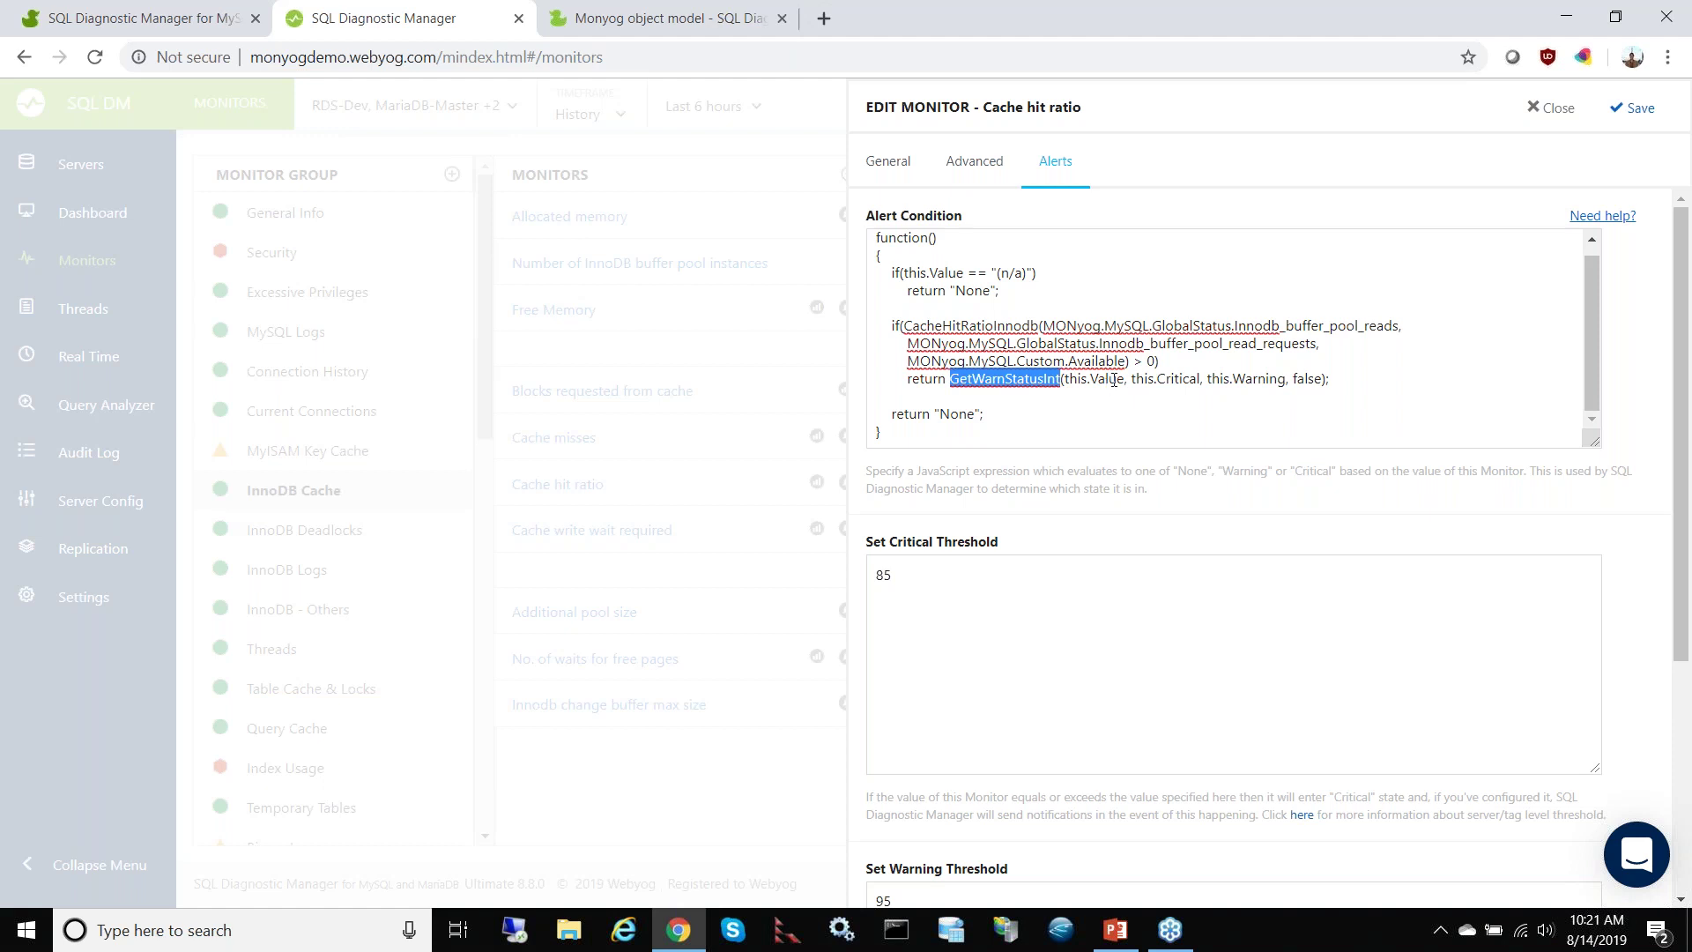
left_click_drag(1062, 379, 1125, 379)
Step: Check the monitor's general settings again, then highlight the GetWarnStatusInt return line in the Alert Condition
left_click(884, 160)
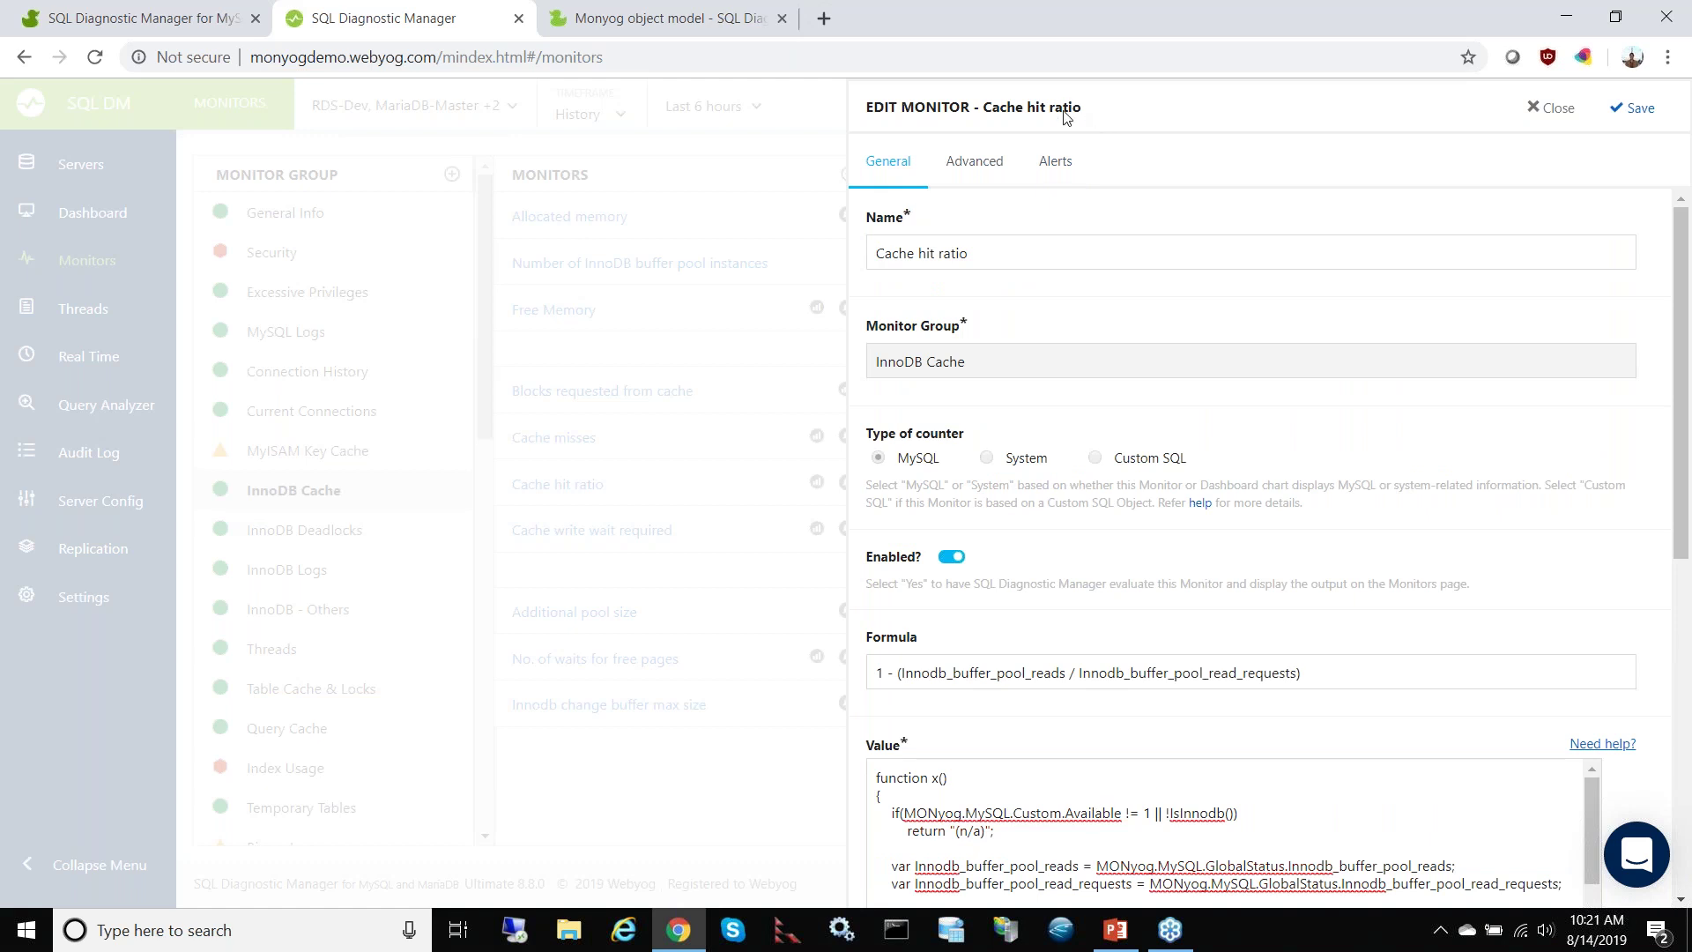
left_click(1055, 161)
left_click_drag(1331, 379, 1181, 379)
left_click(1256, 379)
triple_click(1252, 378)
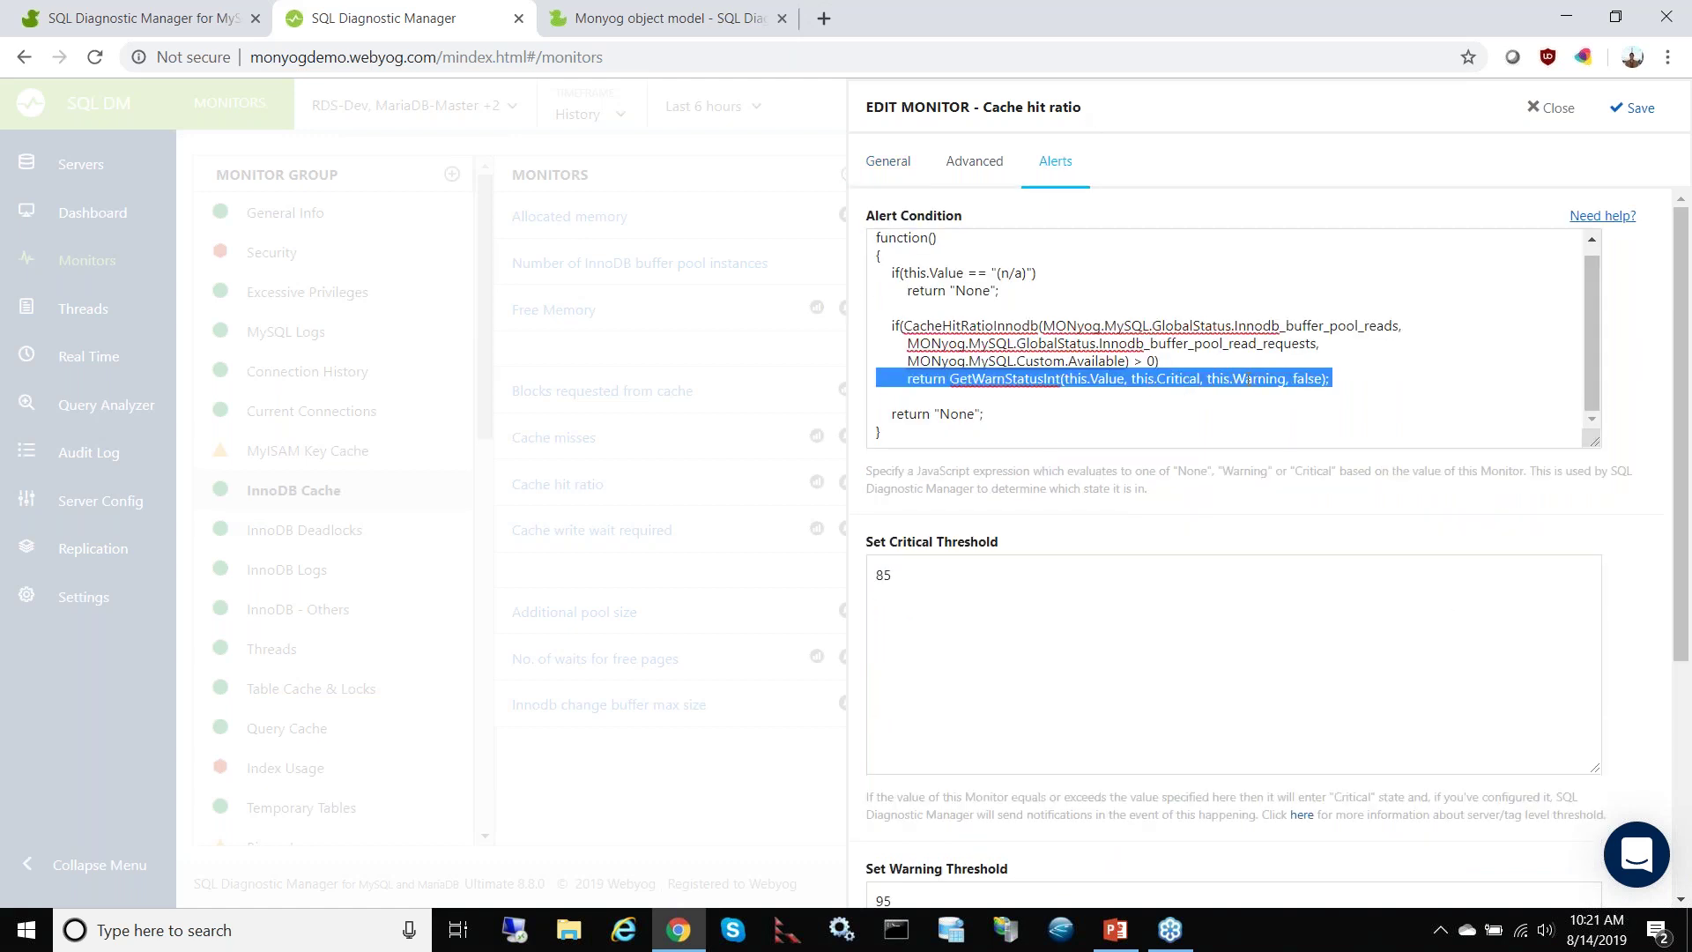
Step: Highlight the this.Warning and this.Critical arguments of the GetWarnStatusInt call in the Alert Condition
left_click(1228, 379)
left_click_drag(1203, 379, 1289, 379)
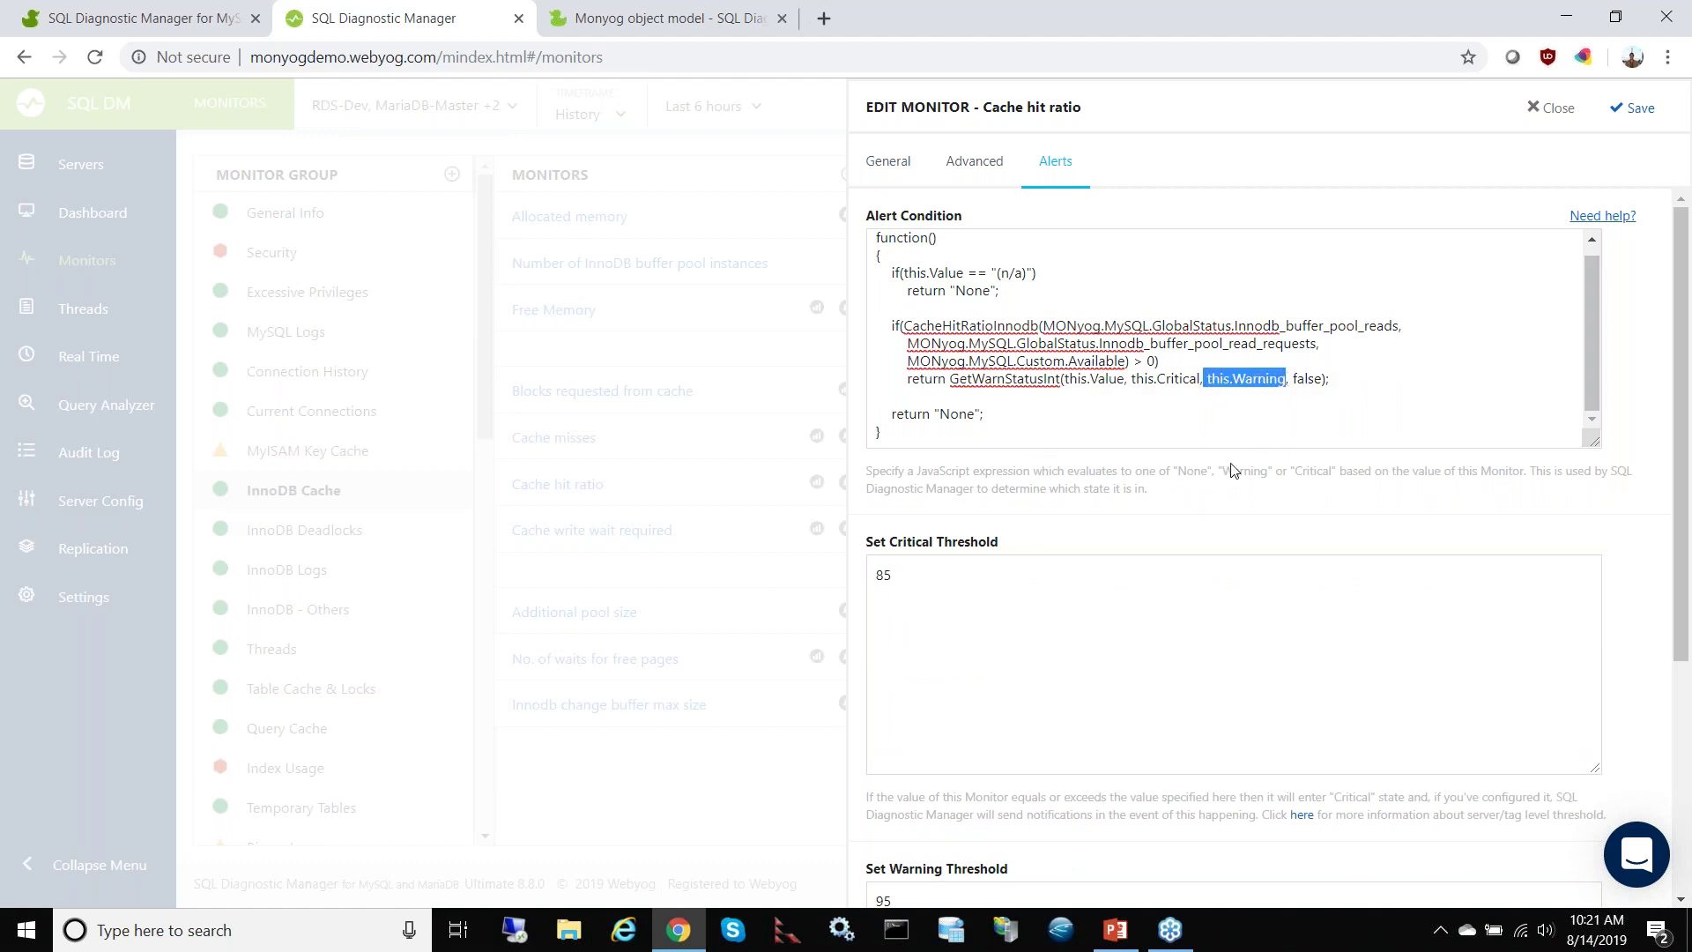
left_click_drag(1131, 385, 1195, 394)
Step: Highlight the monitor's threshold values for the critical and warning states, then return to the Alert Condition
scroll(1140, 540, "down", 4)
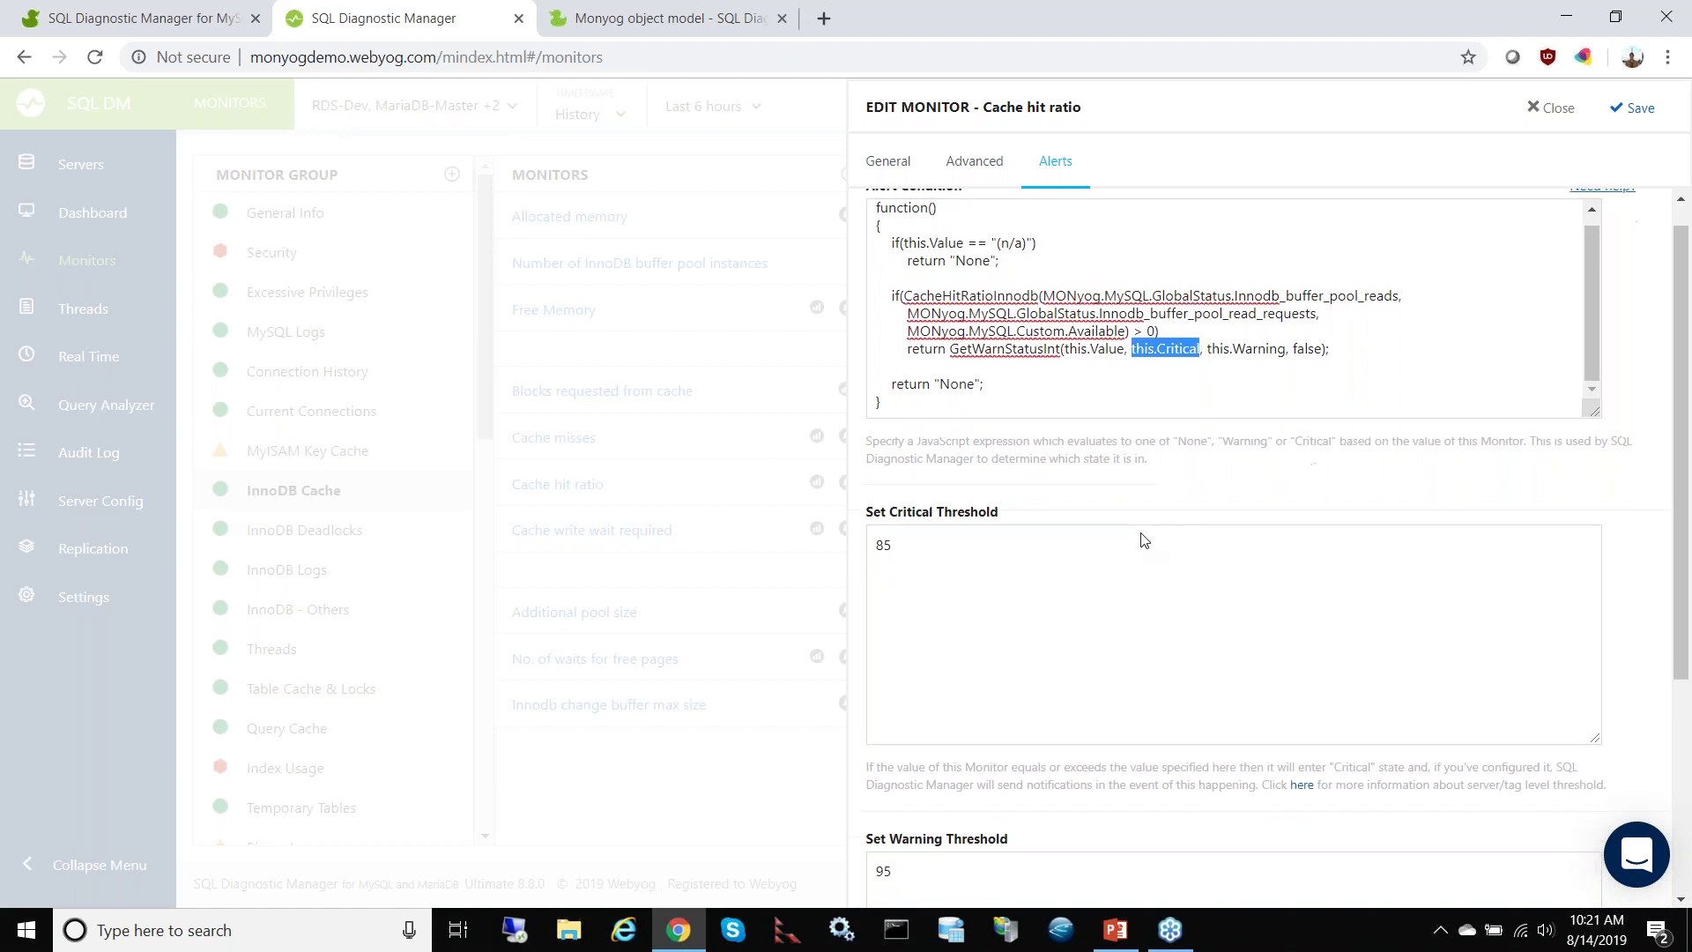
left_click_drag(901, 565, 841, 538)
left_click_drag(948, 234, 826, 236)
left_click(967, 268)
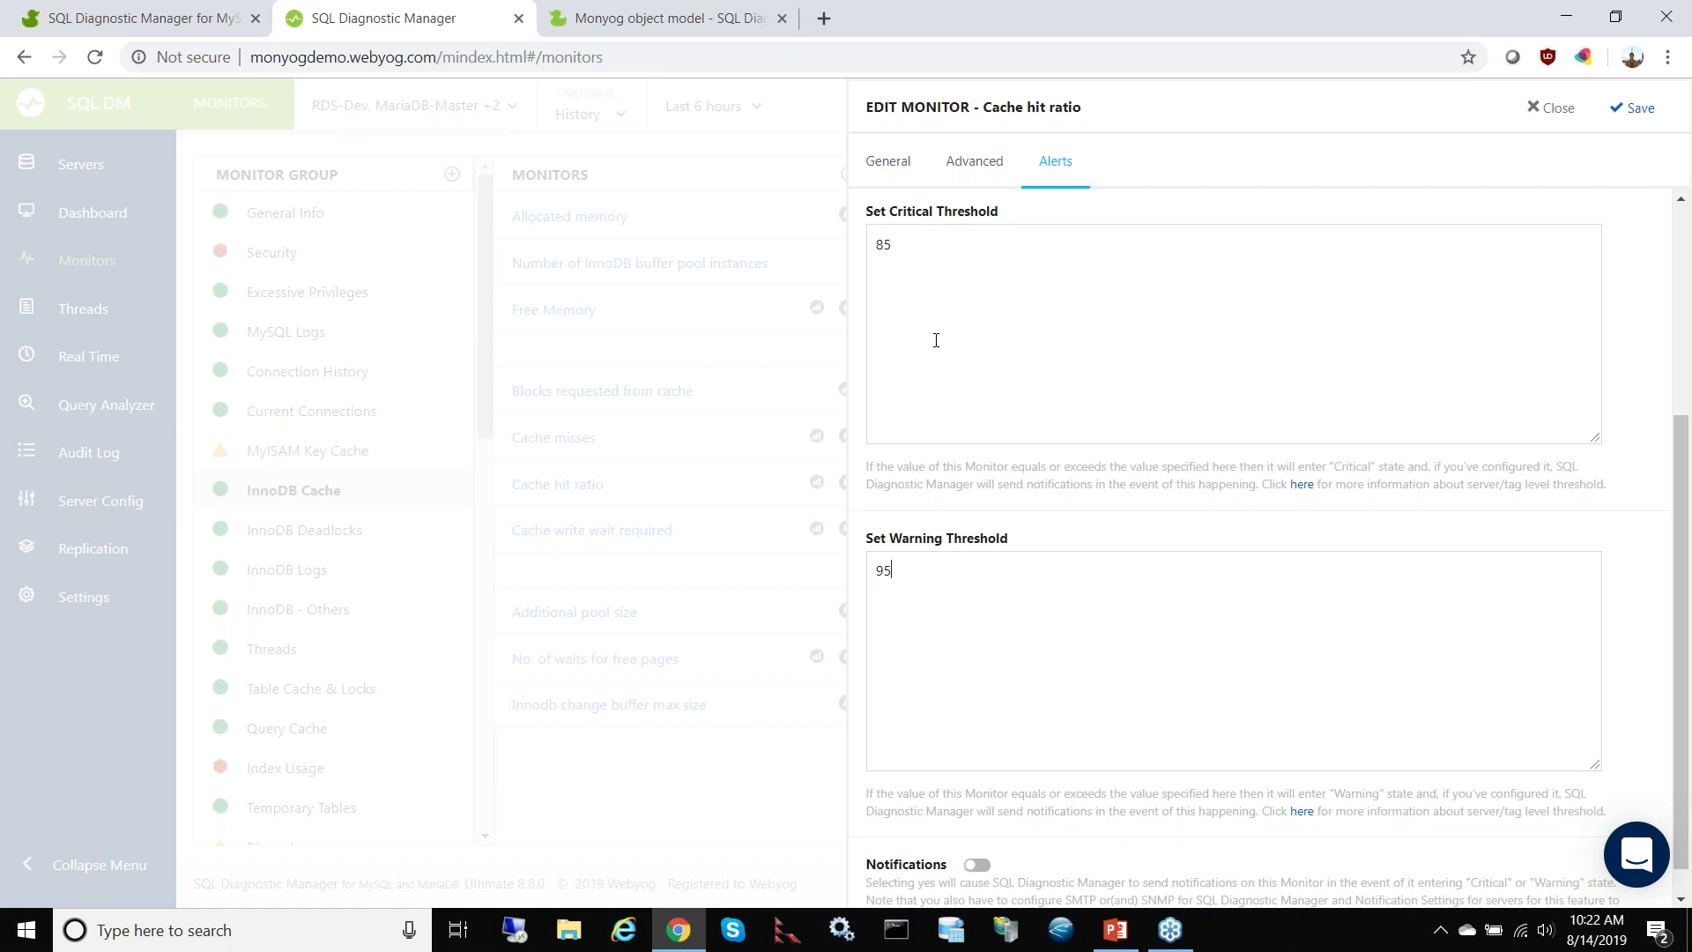
scroll(922, 309, "up", 1)
scroll(1131, 394, "up", 3)
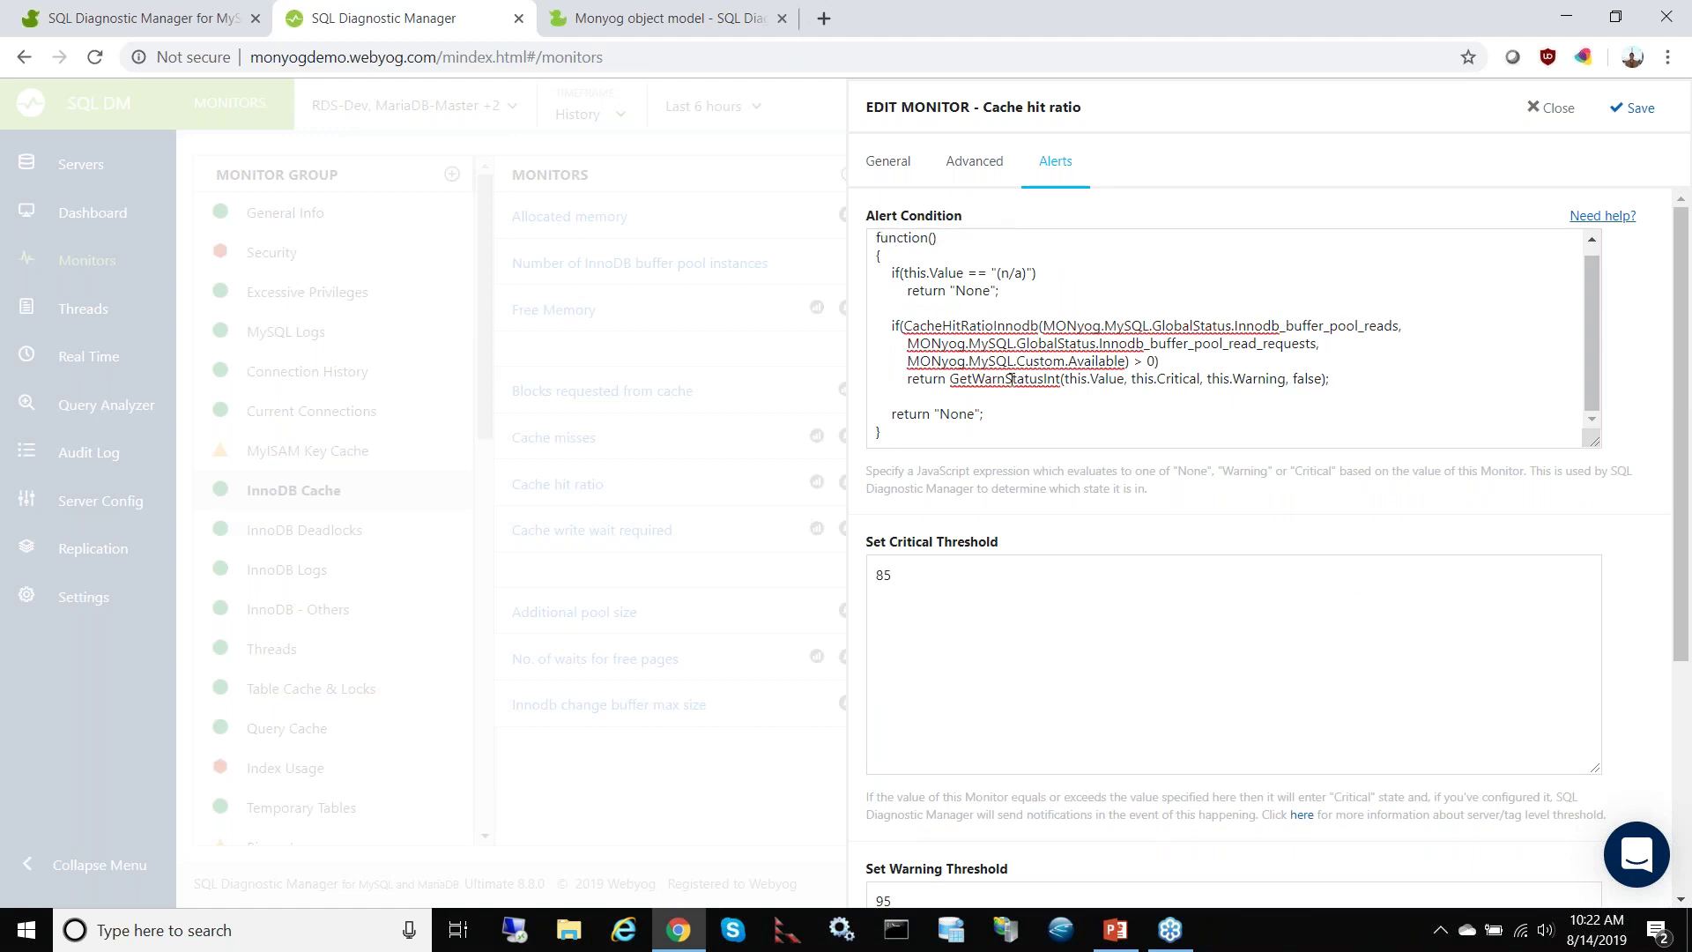
Step: Turn on notifications for the Cache hit ratio monitor and examine the email recipients and notification override settings
scroll(1265, 405, "down", 5)
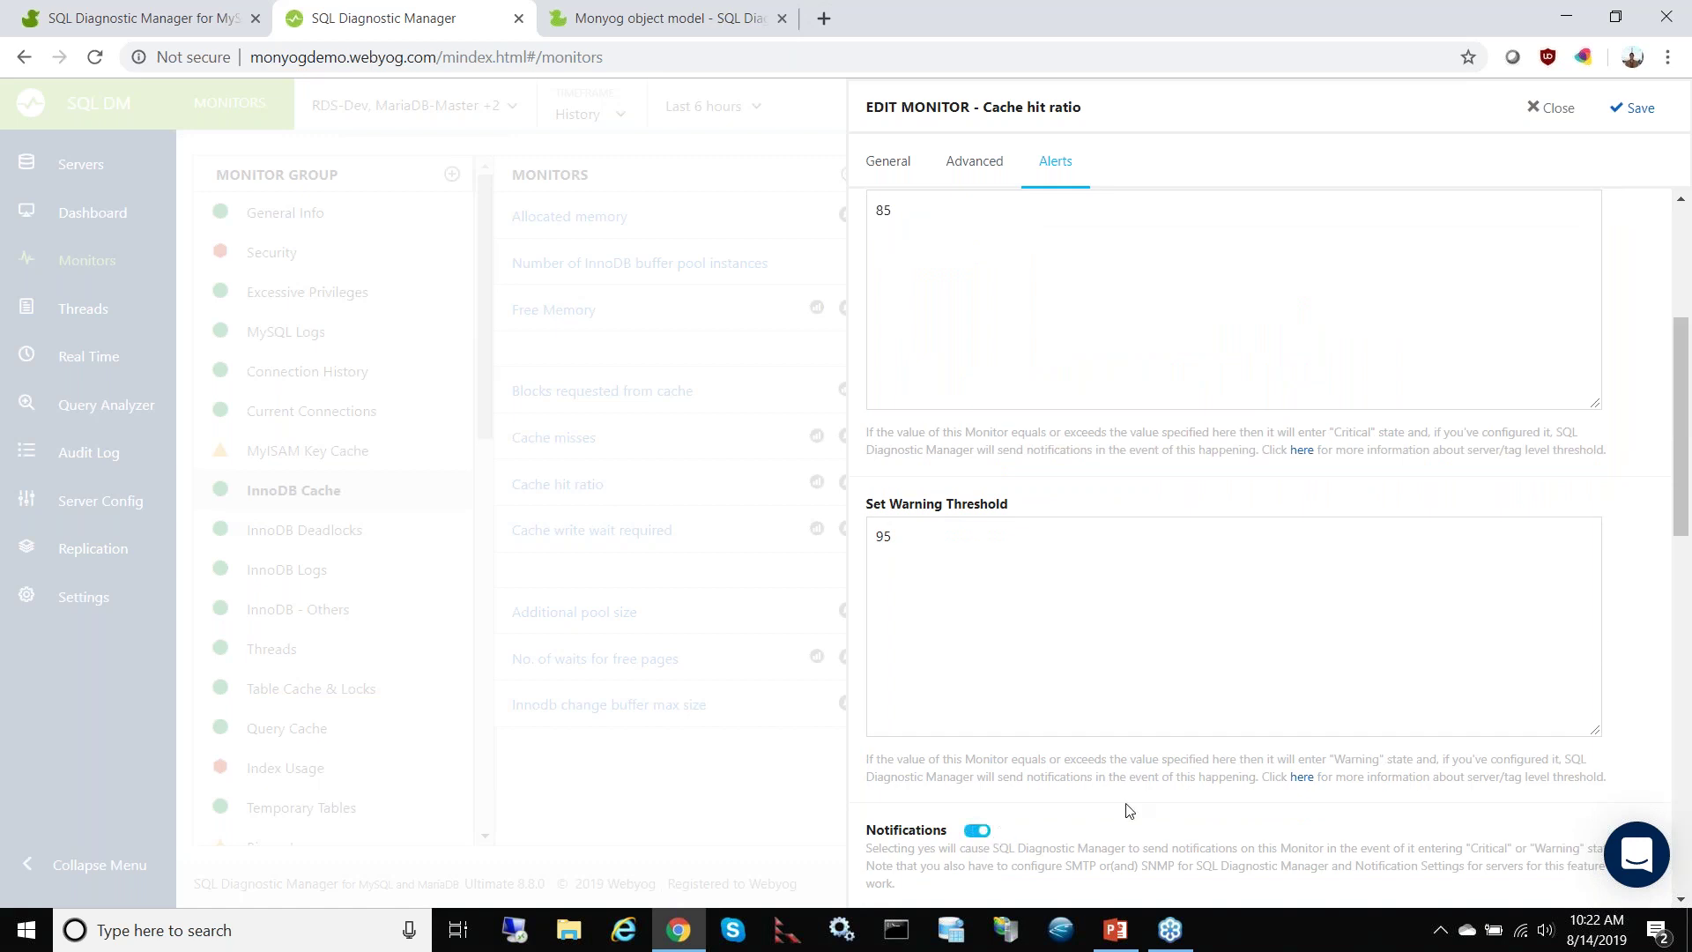
scroll(1530, 577, "down", 6)
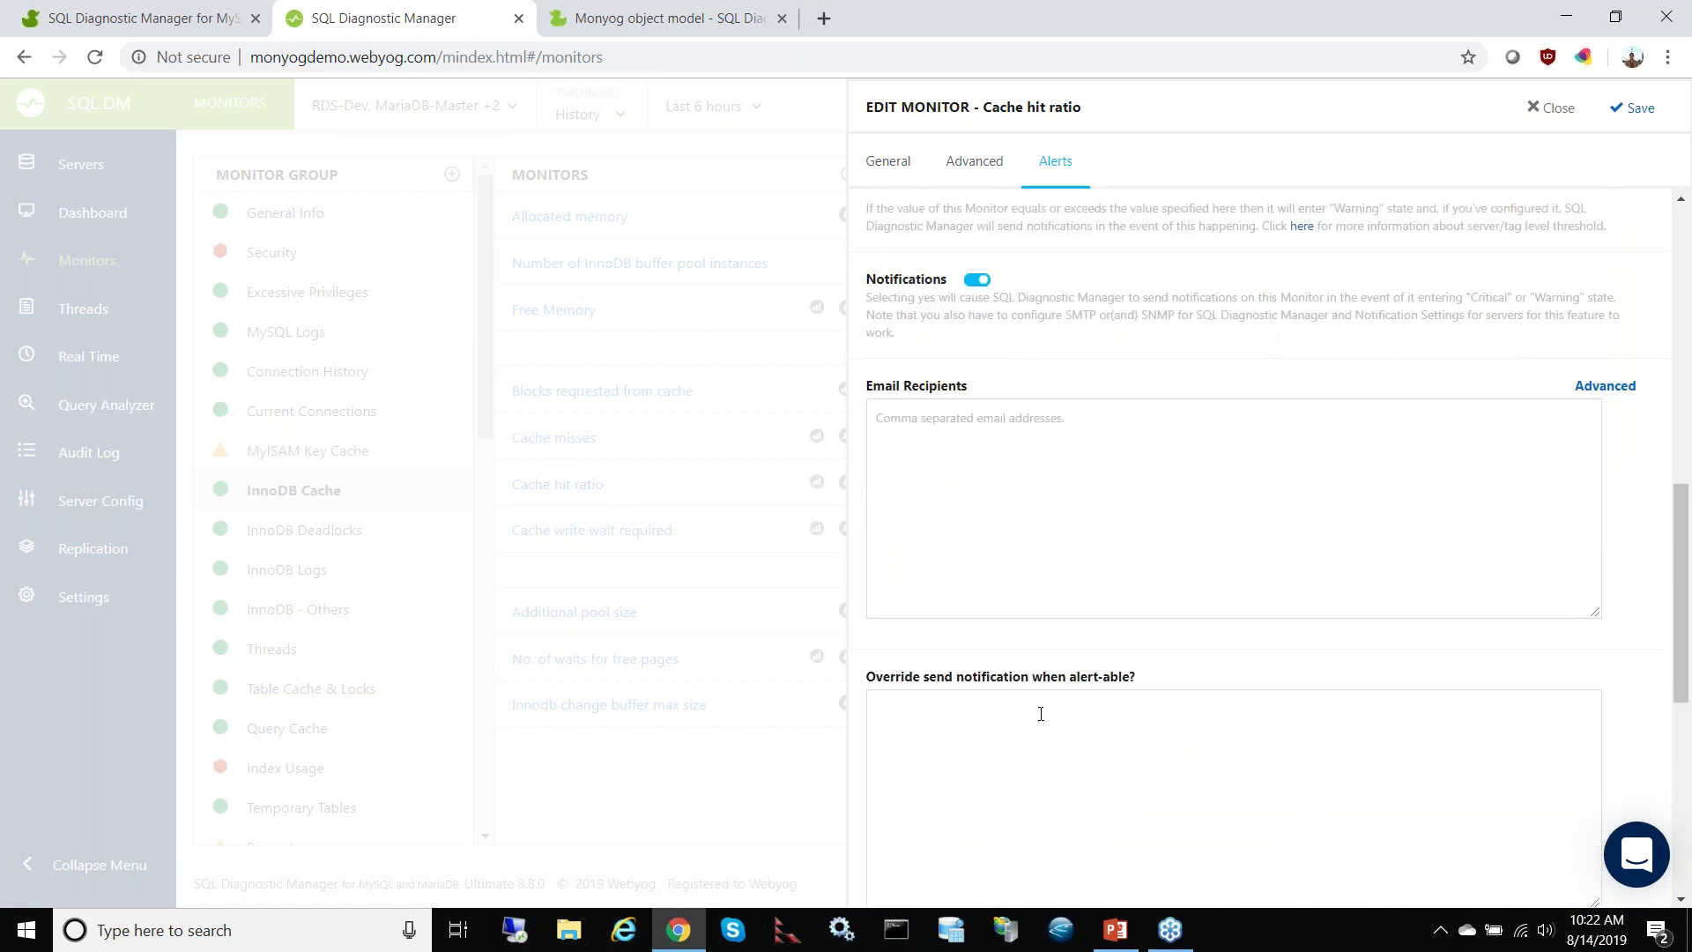
scroll(1041, 714, "down", 7)
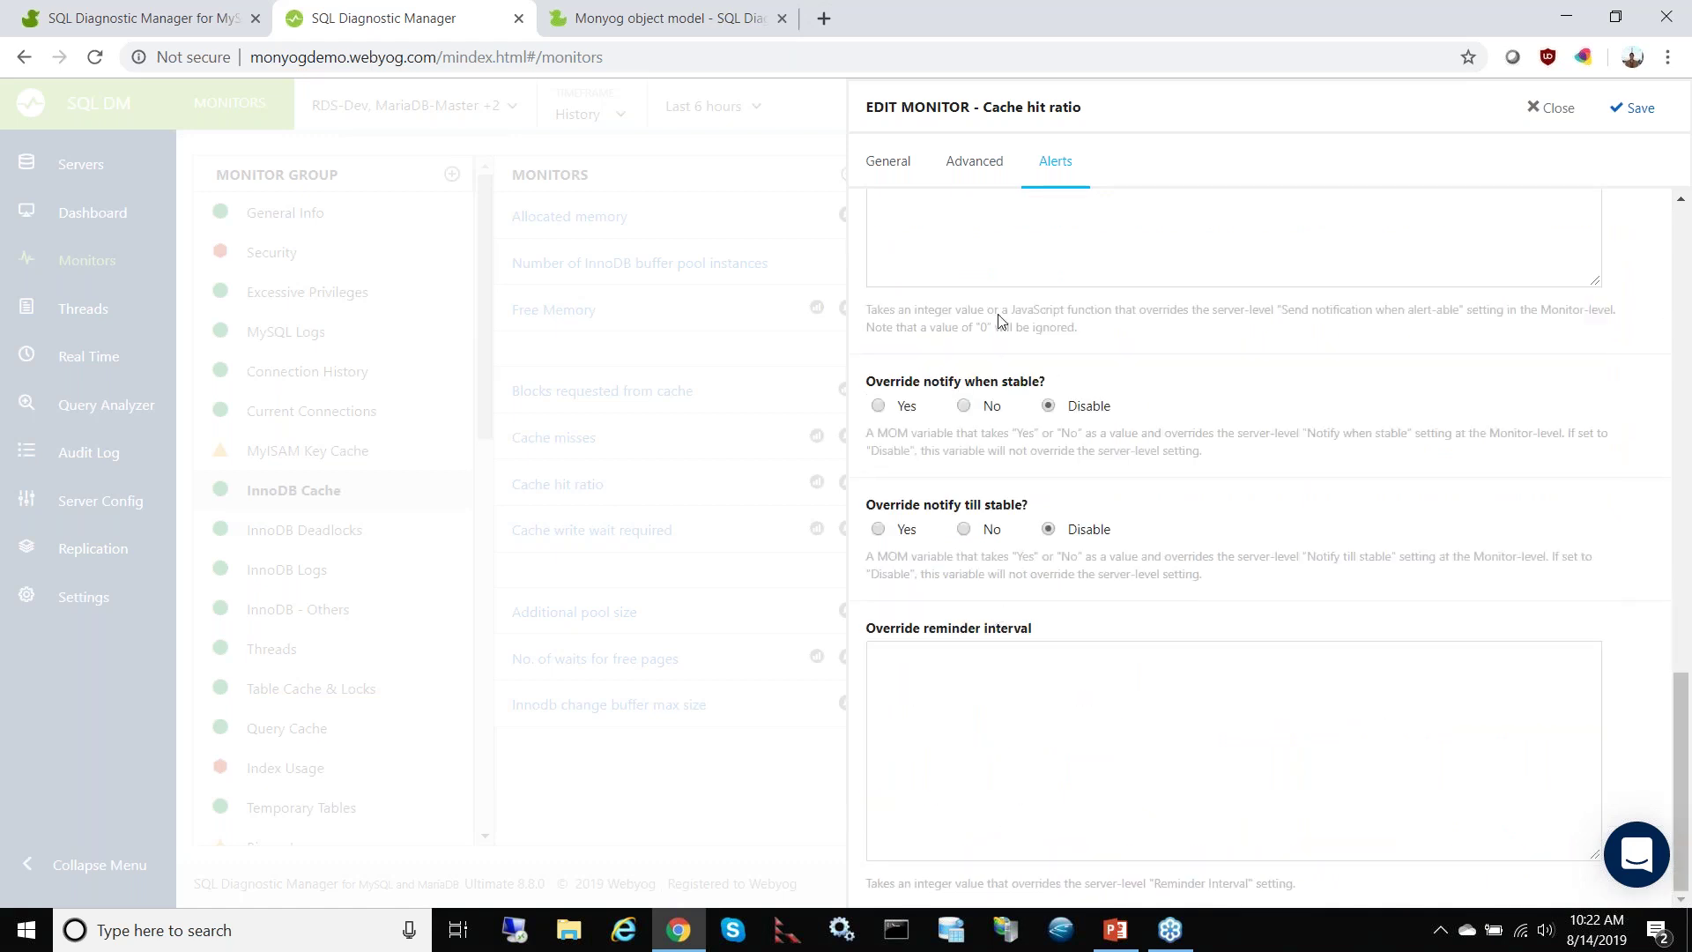
scroll(1001, 320, "up", 3)
scroll(1017, 423, "down", 3)
scroll(1007, 701, "up", 5)
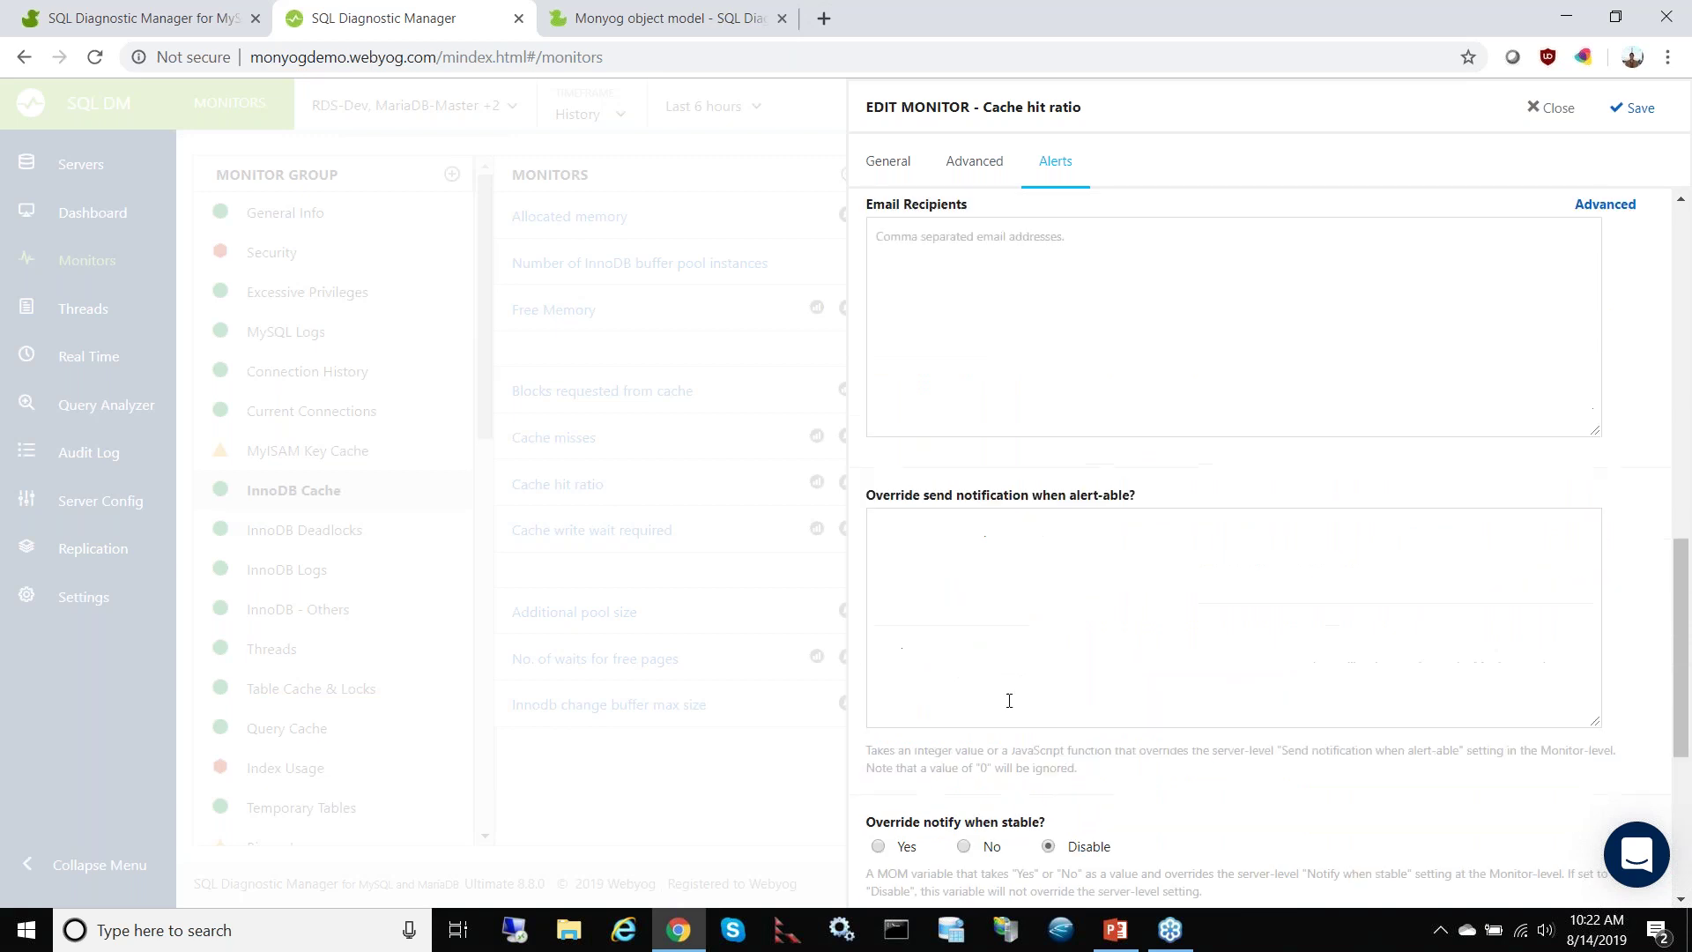
scroll(1008, 699, "down", 3)
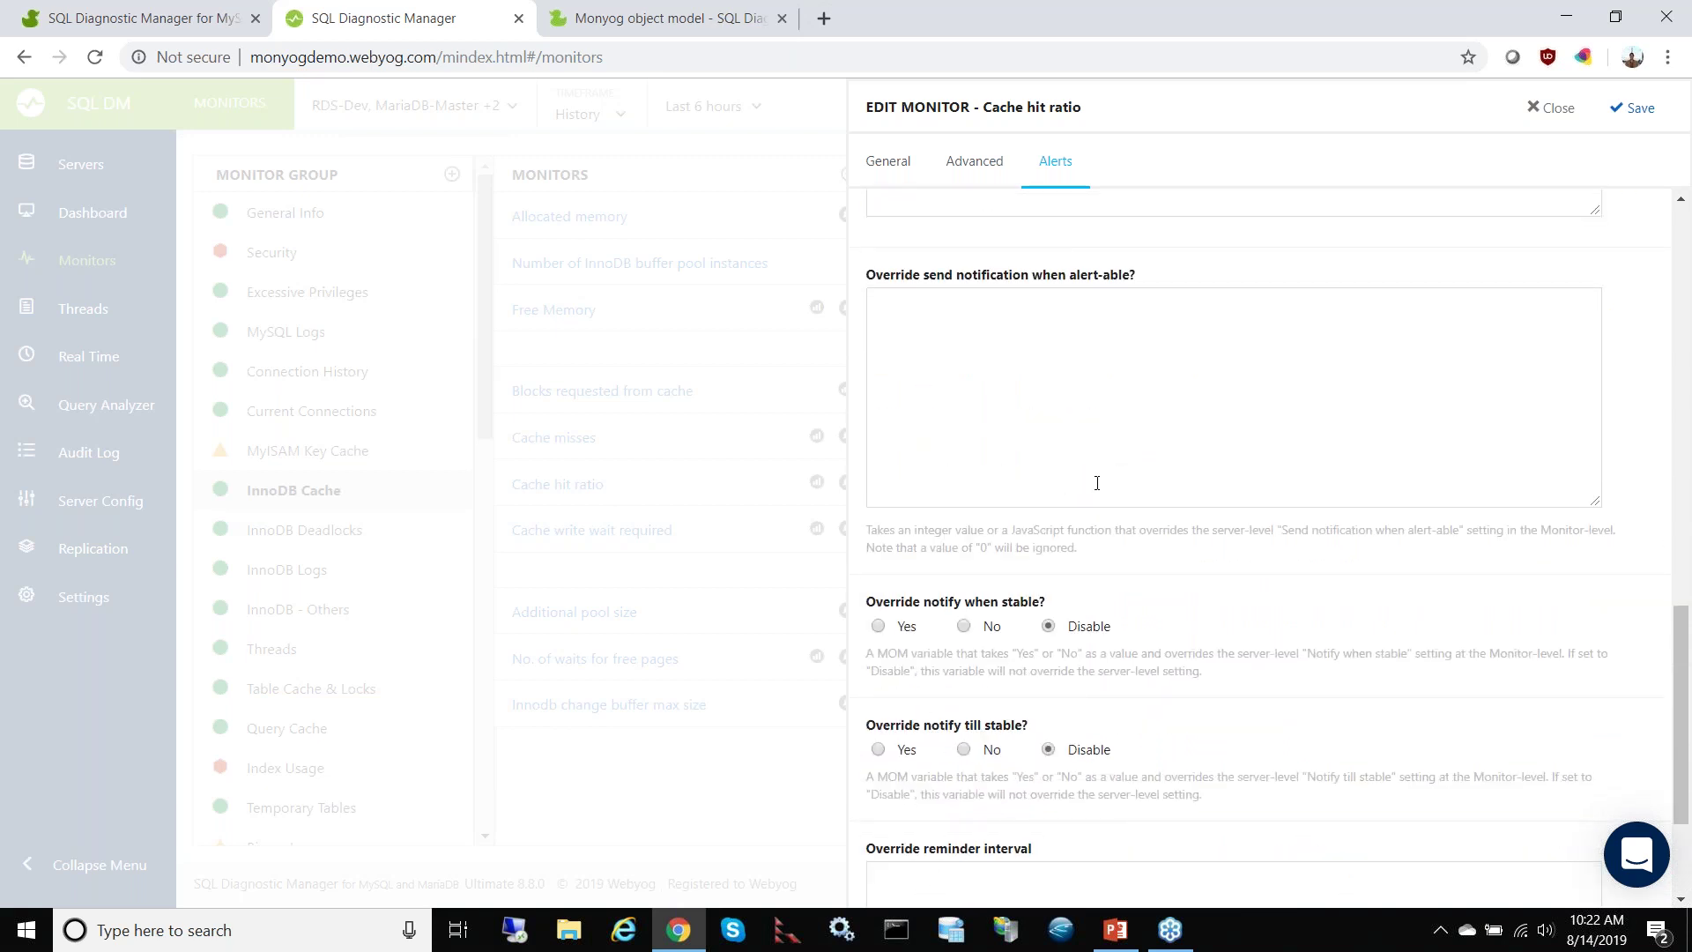
Step: Review the alert settings from the Alert Condition to the reminder interval override, then close the monitor editor without saving
scroll(1050, 476, "up", 5)
scroll(1080, 495, "up", 6)
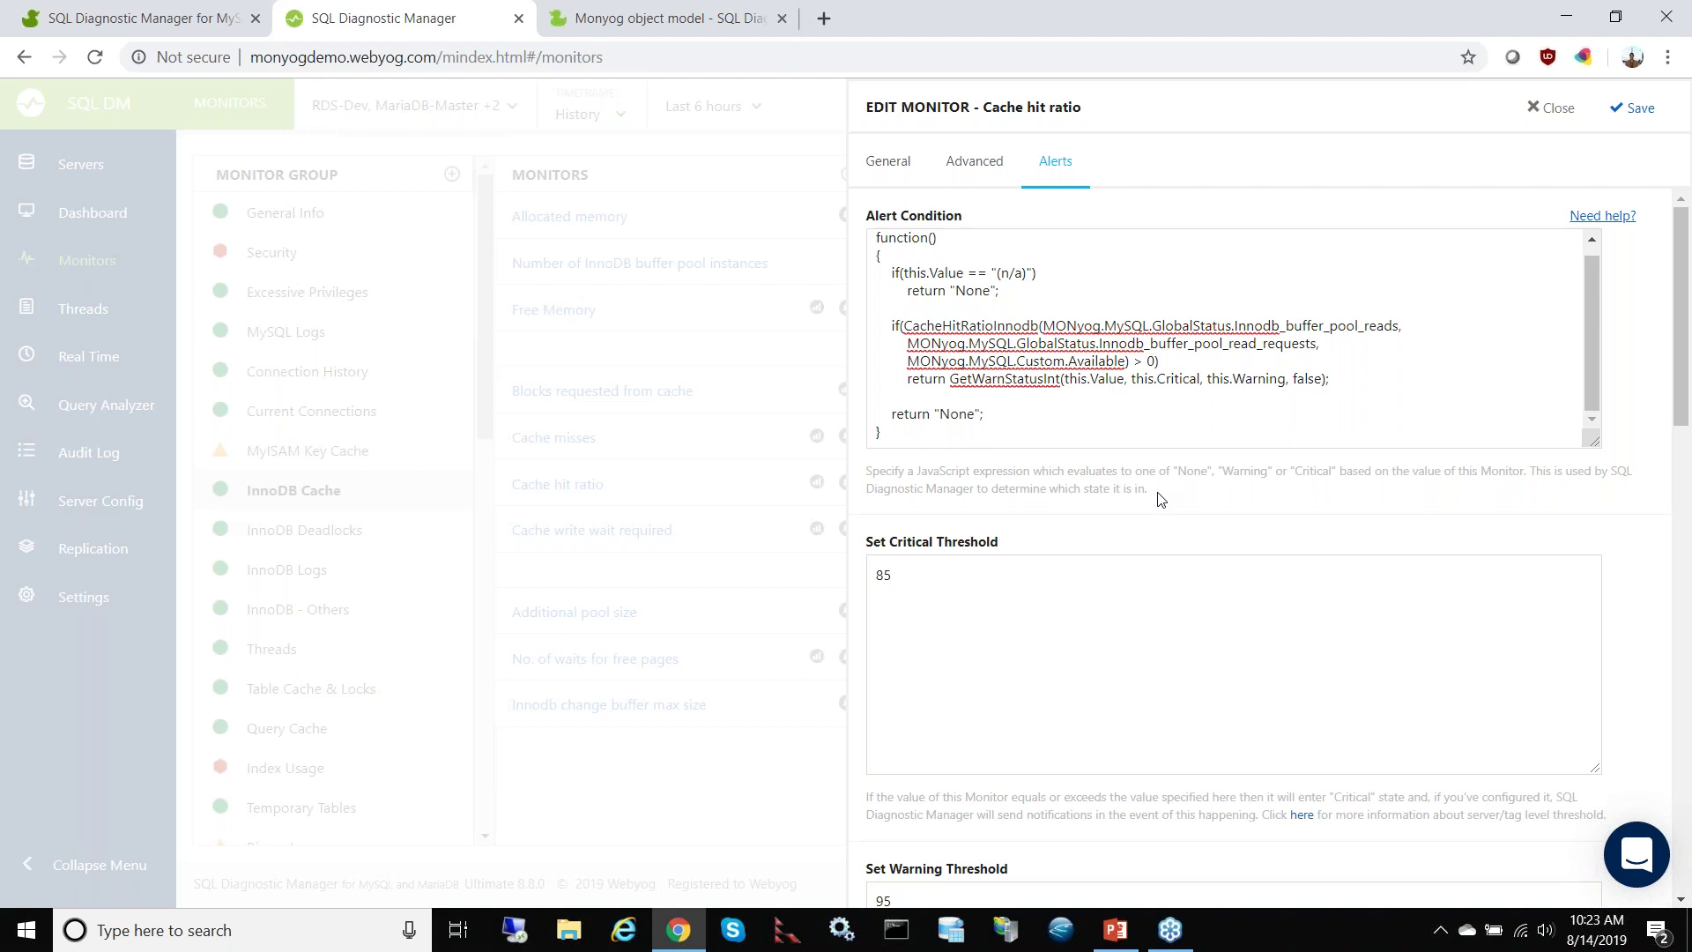
scroll(1160, 499, "down", 3)
scroll(1155, 490, "up", 3)
scroll(1111, 667, "down", 10)
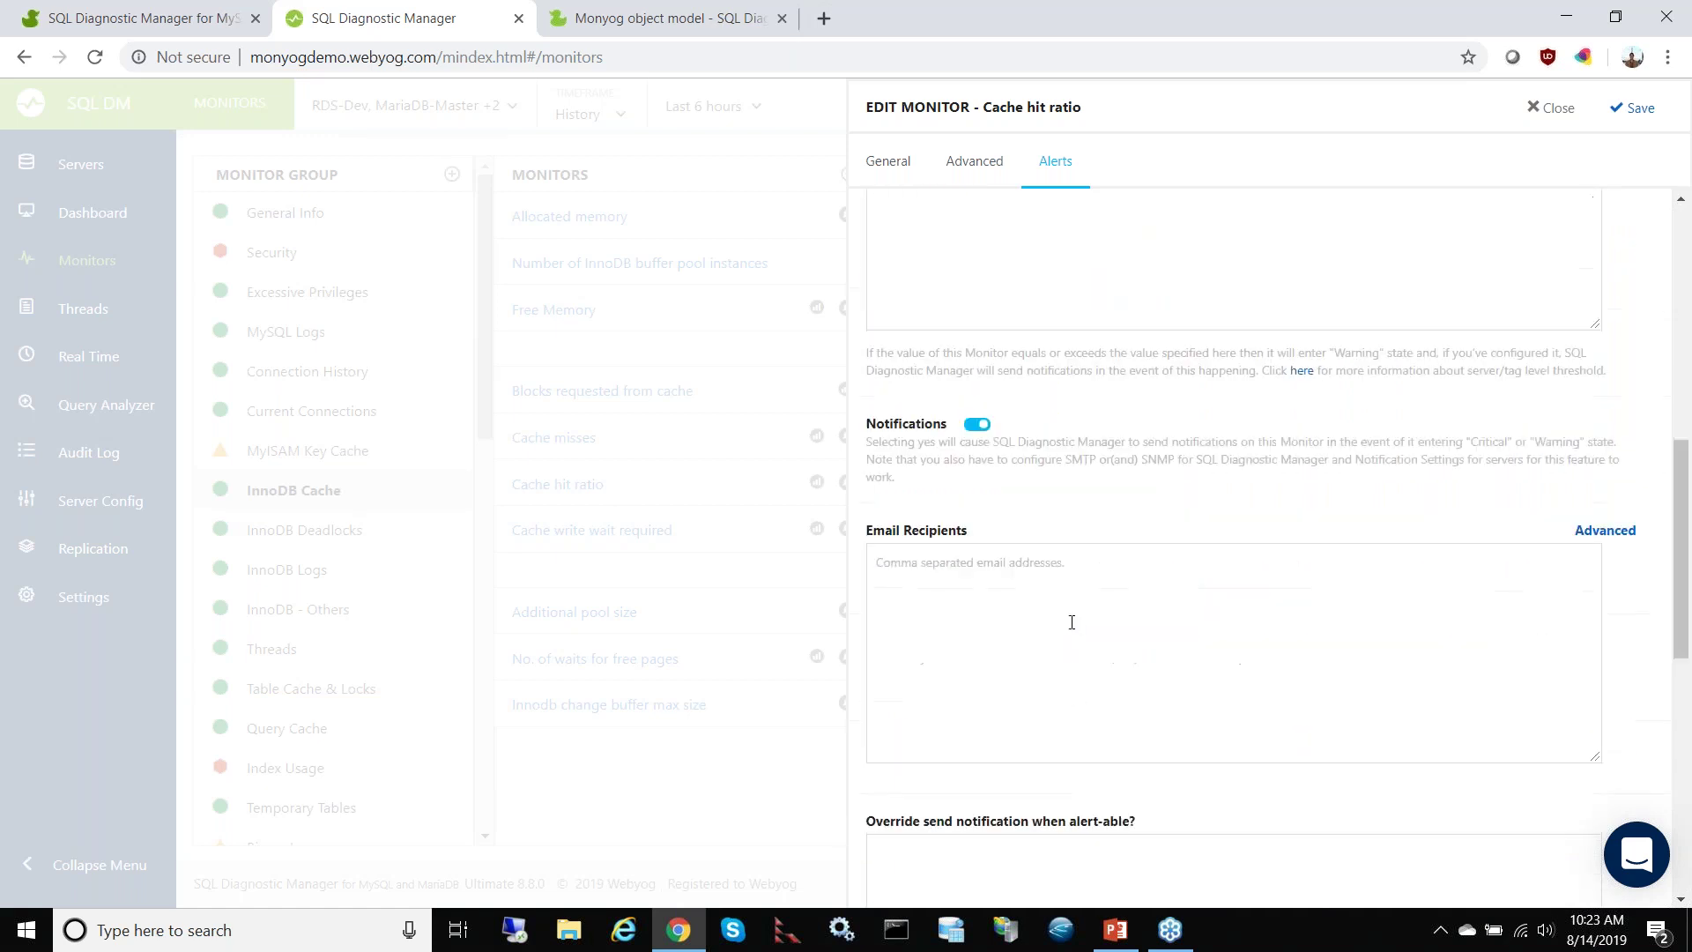
scroll(1057, 647, "down", 3)
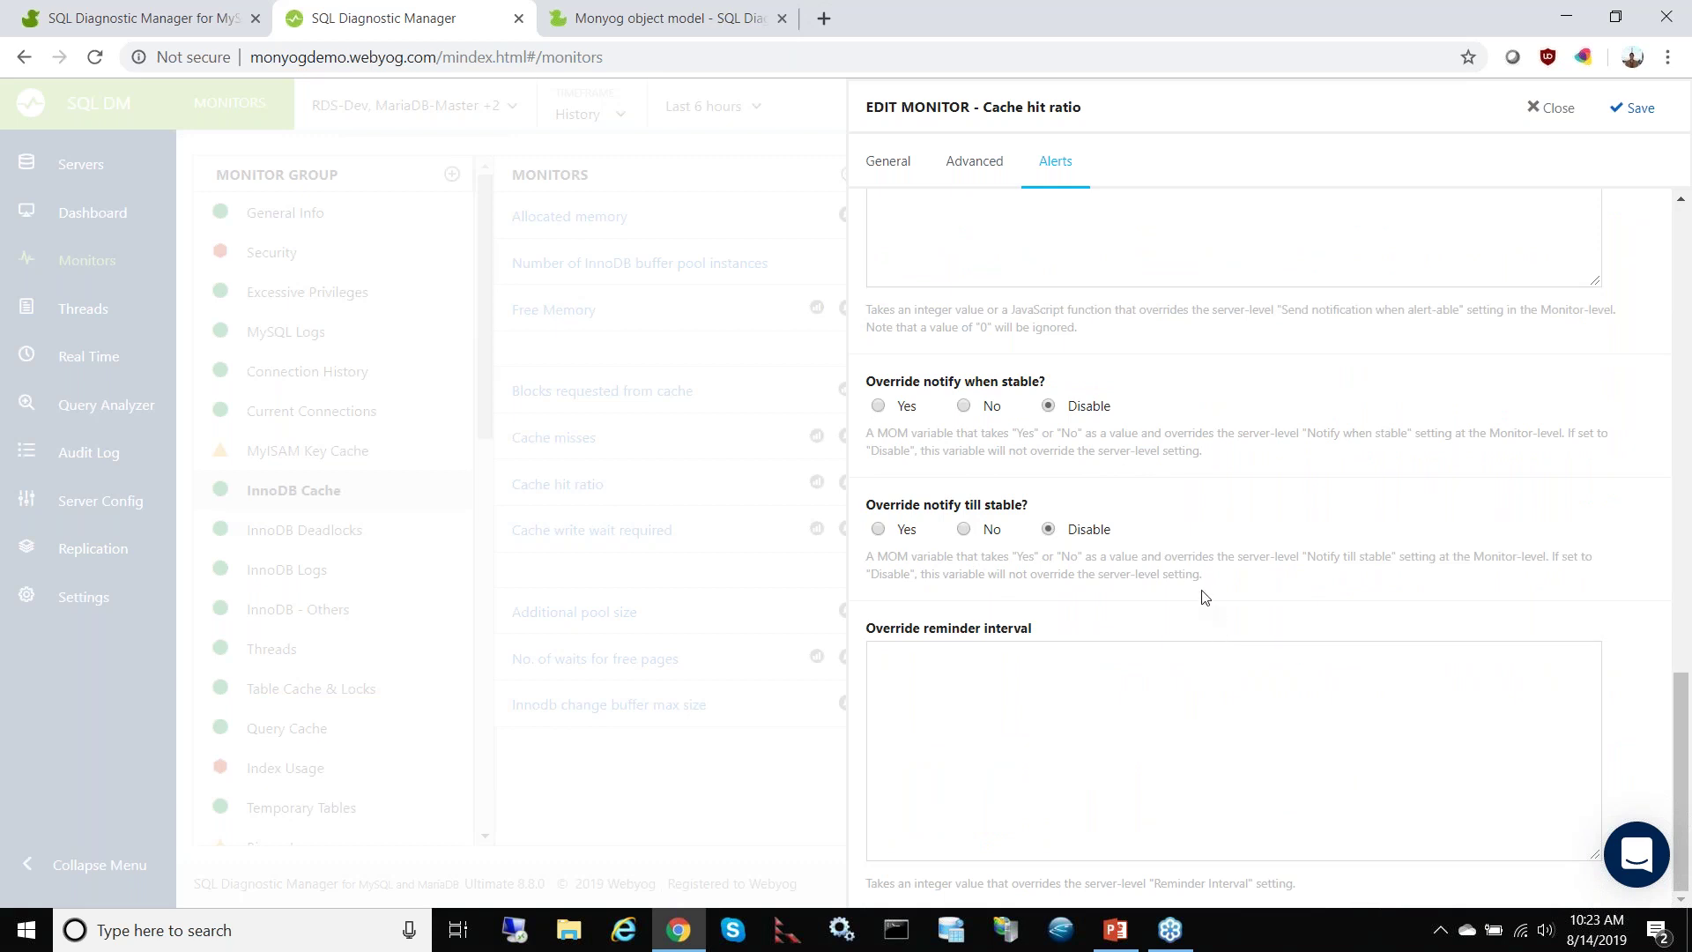
scroll(1203, 608, "up", 10)
scroll(1185, 609, "up", 3)
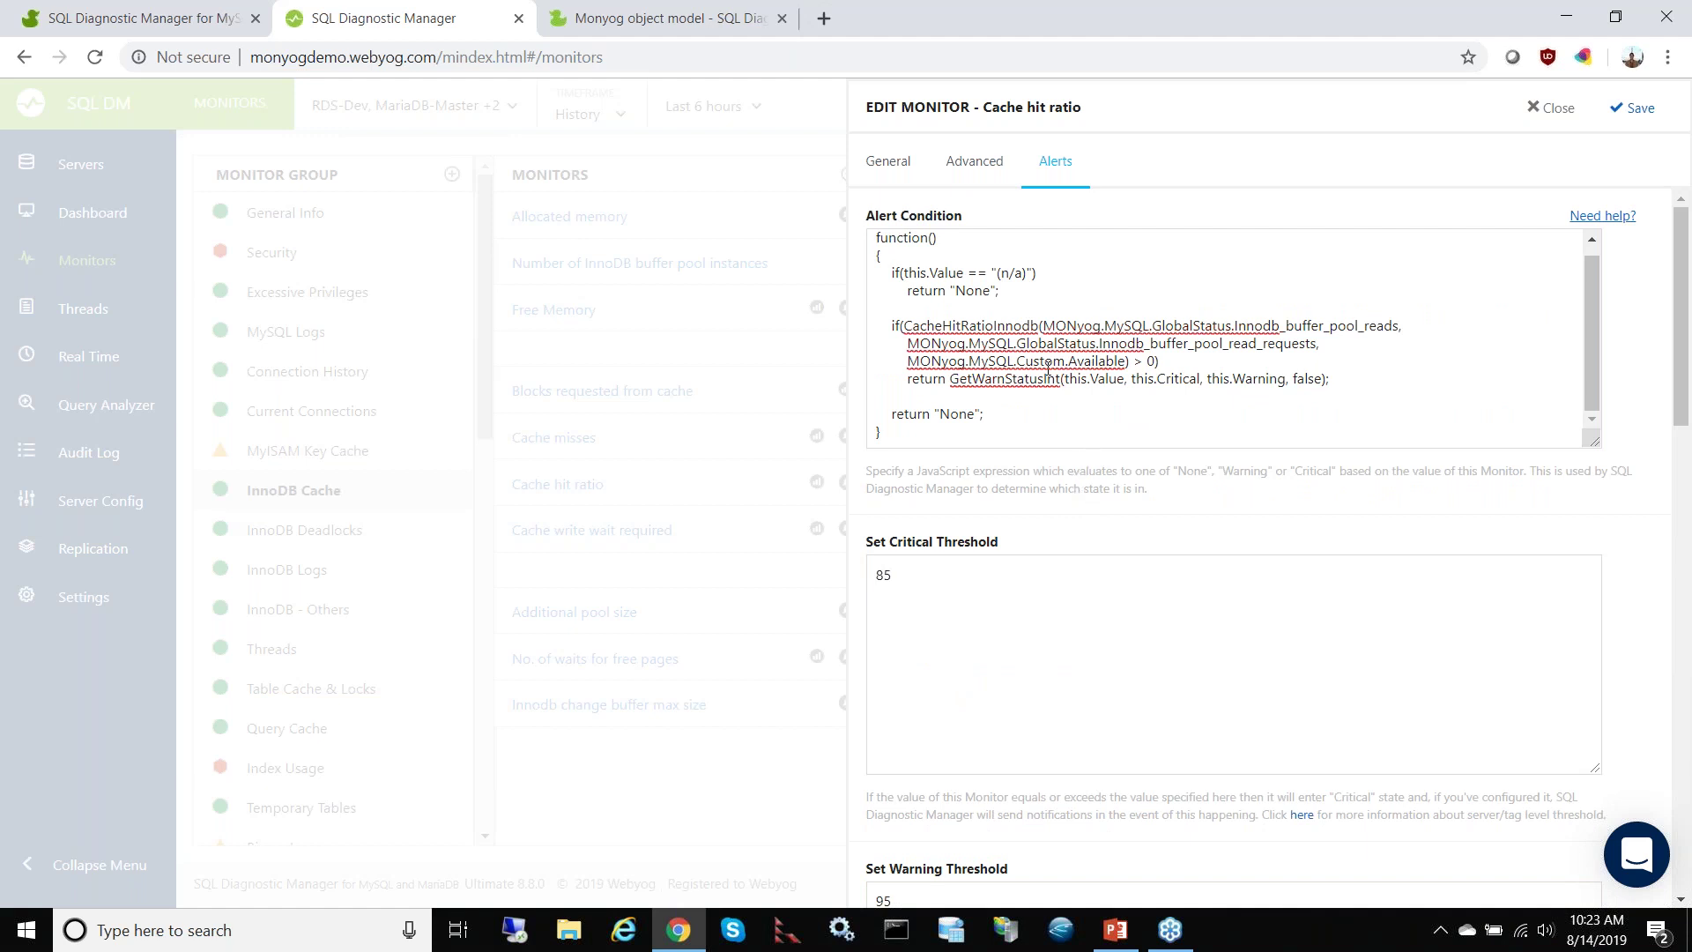
left_click(1583, 111)
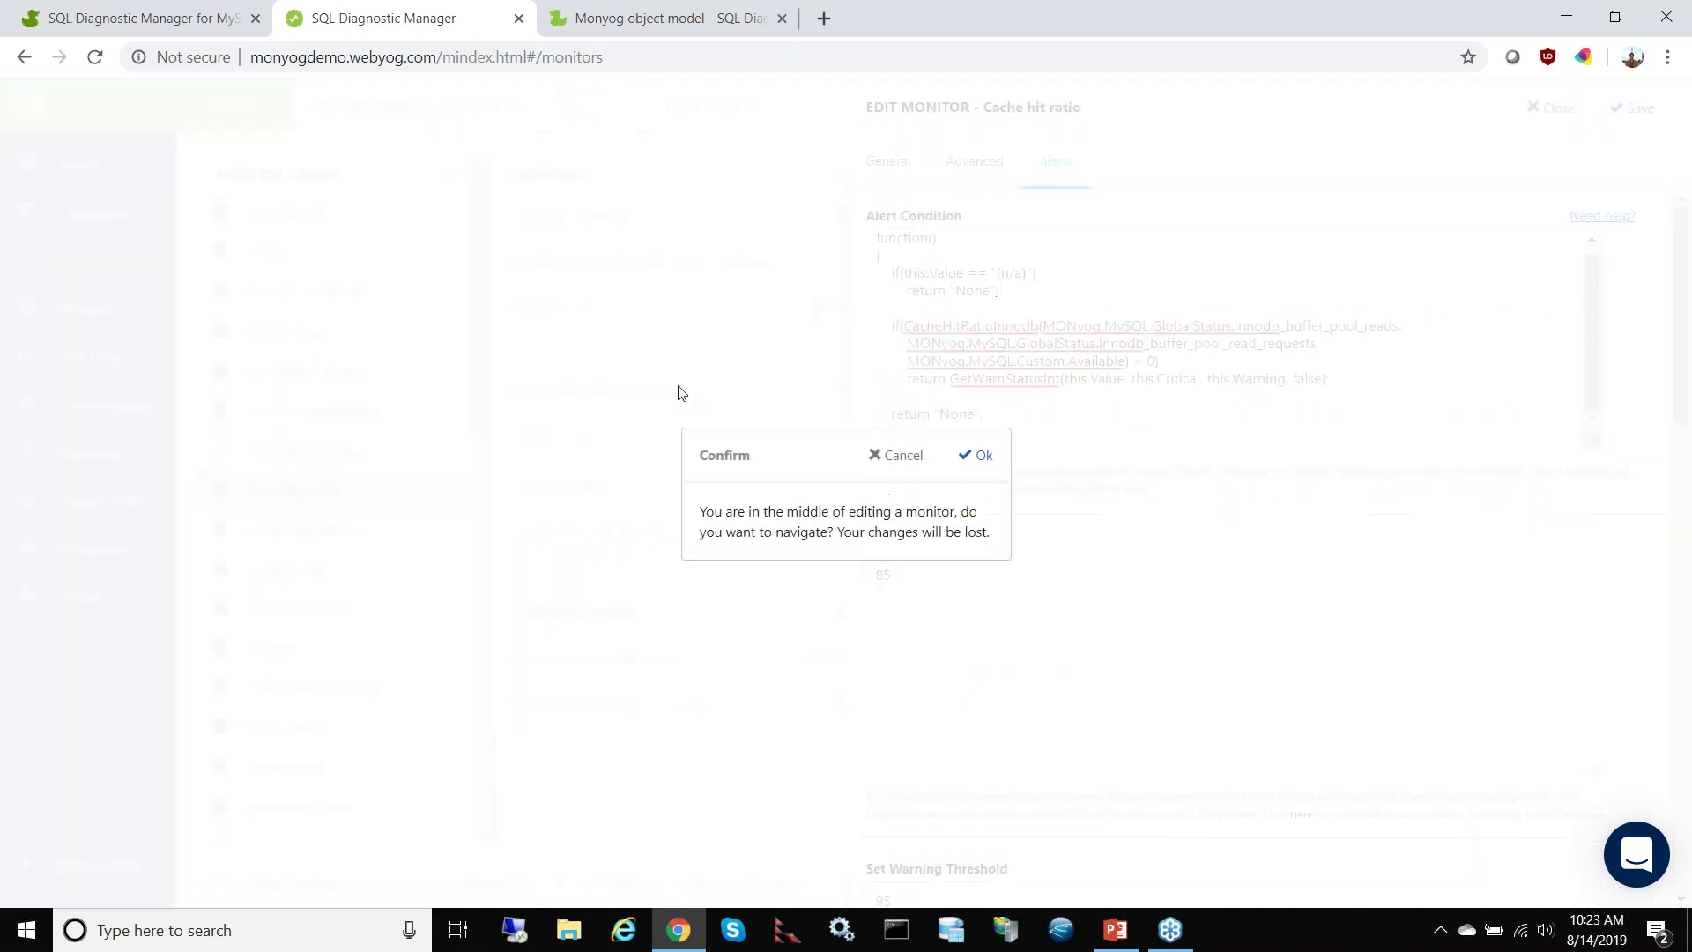
left_click(978, 455)
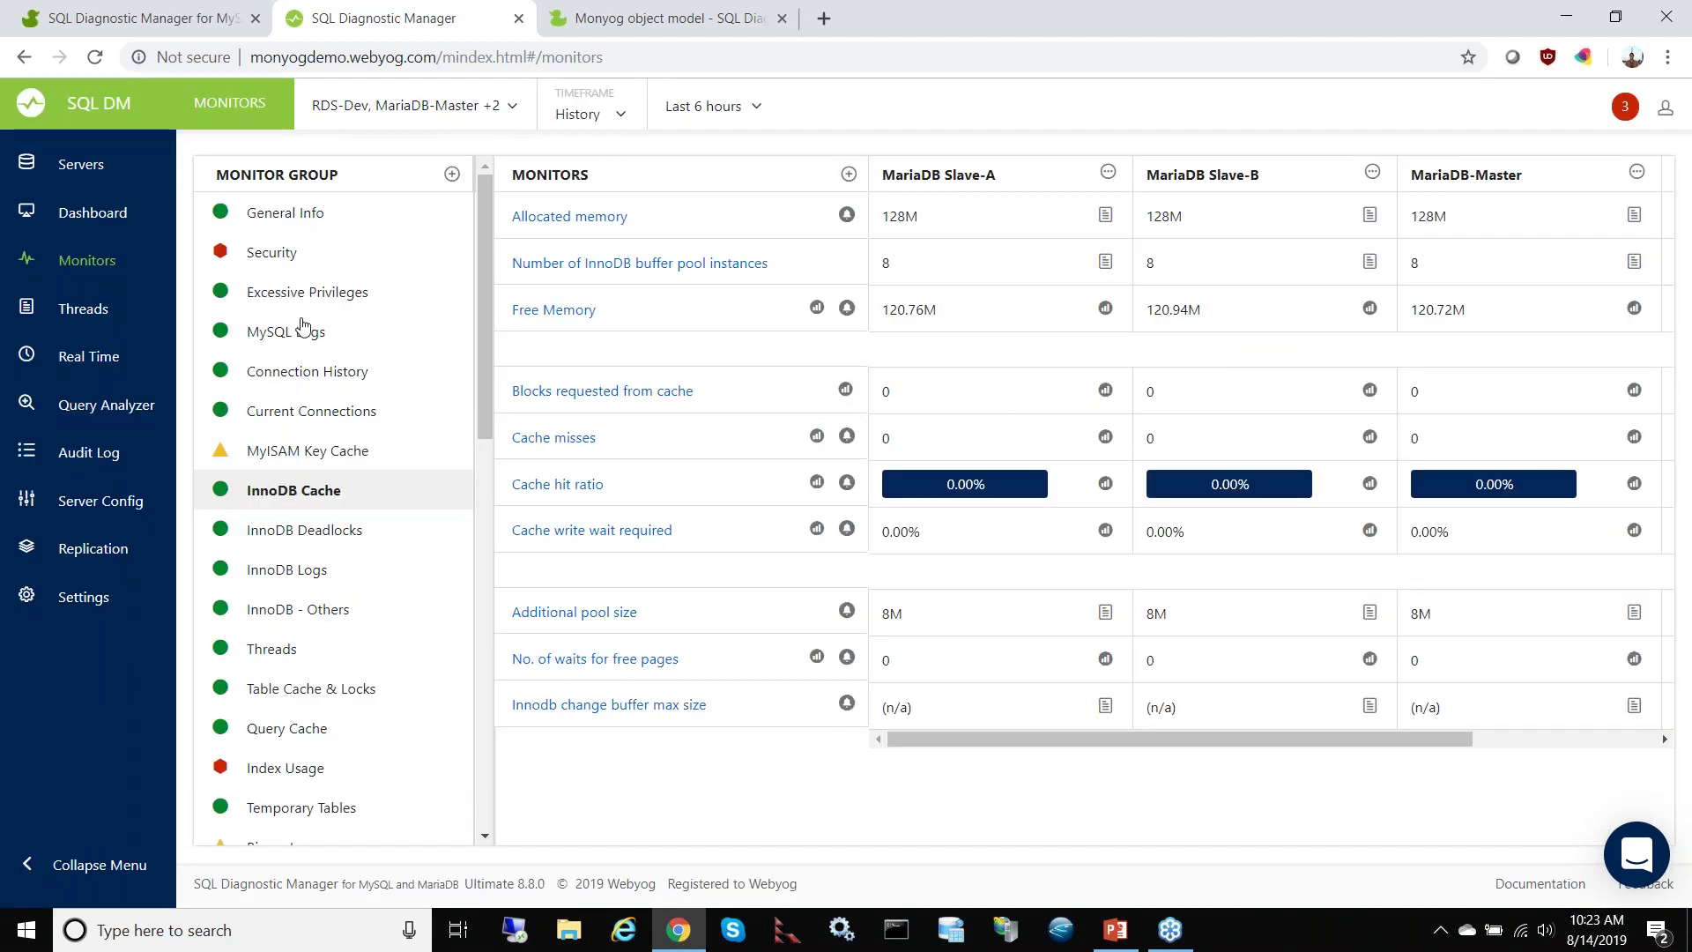
Step: Browse the whole monitor group list, including the custom groups at its end, and return to its beginning
scroll(311, 646, "down", 2)
scroll(311, 646, "down", 10)
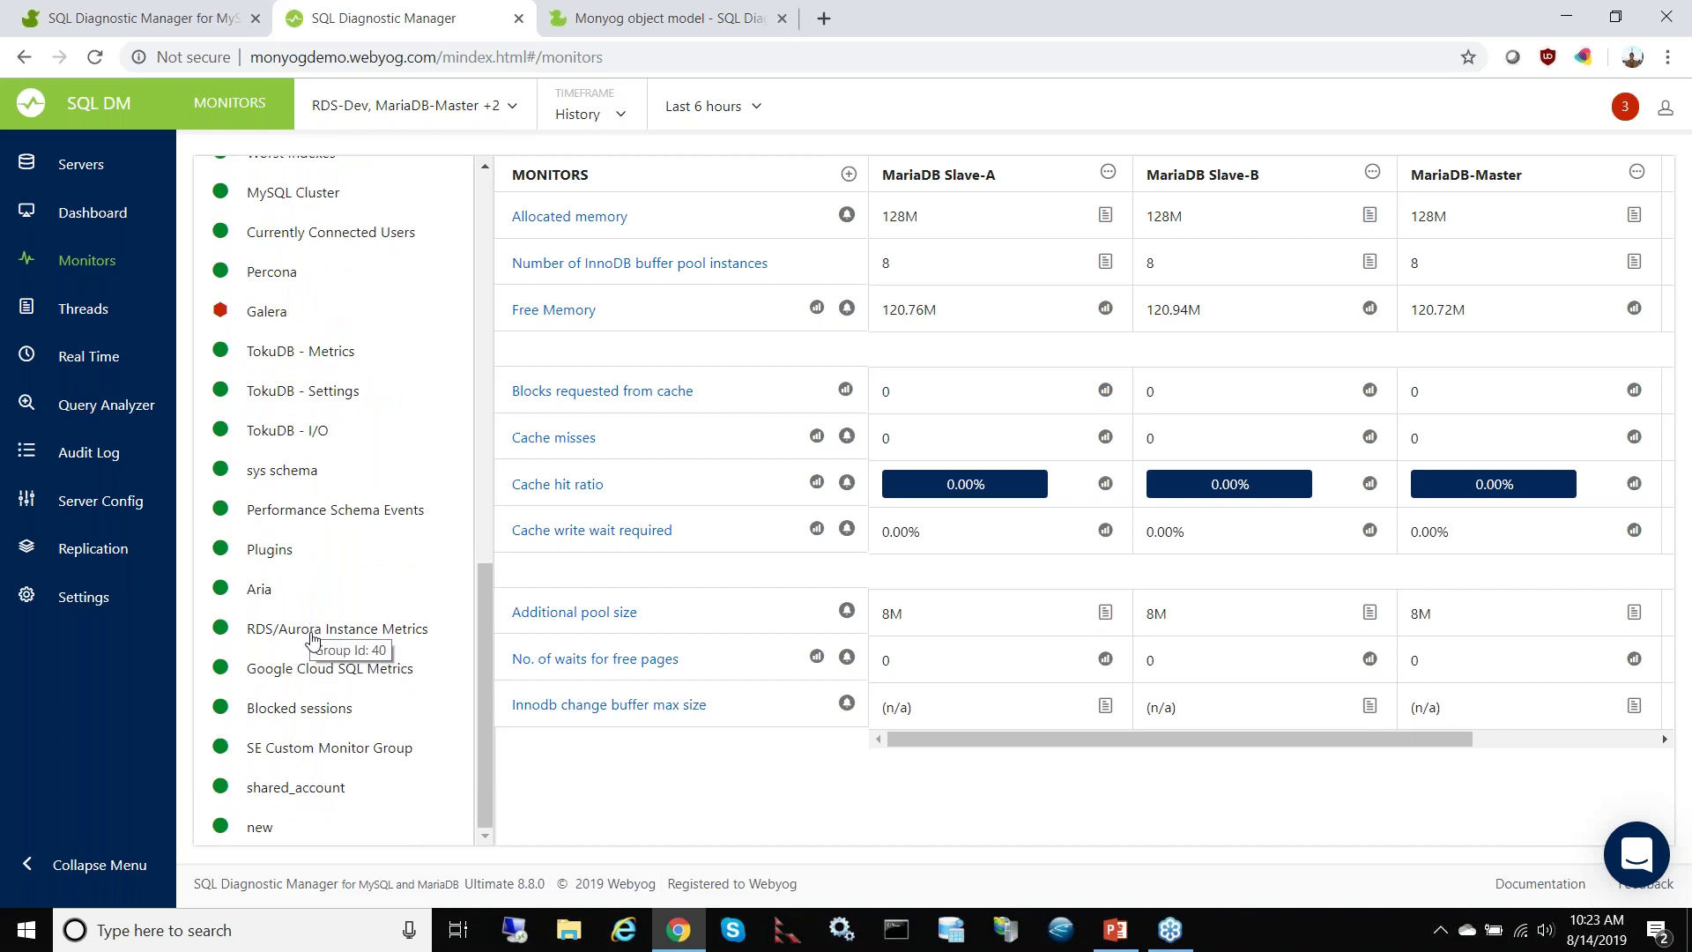
scroll(312, 638, "up", 10)
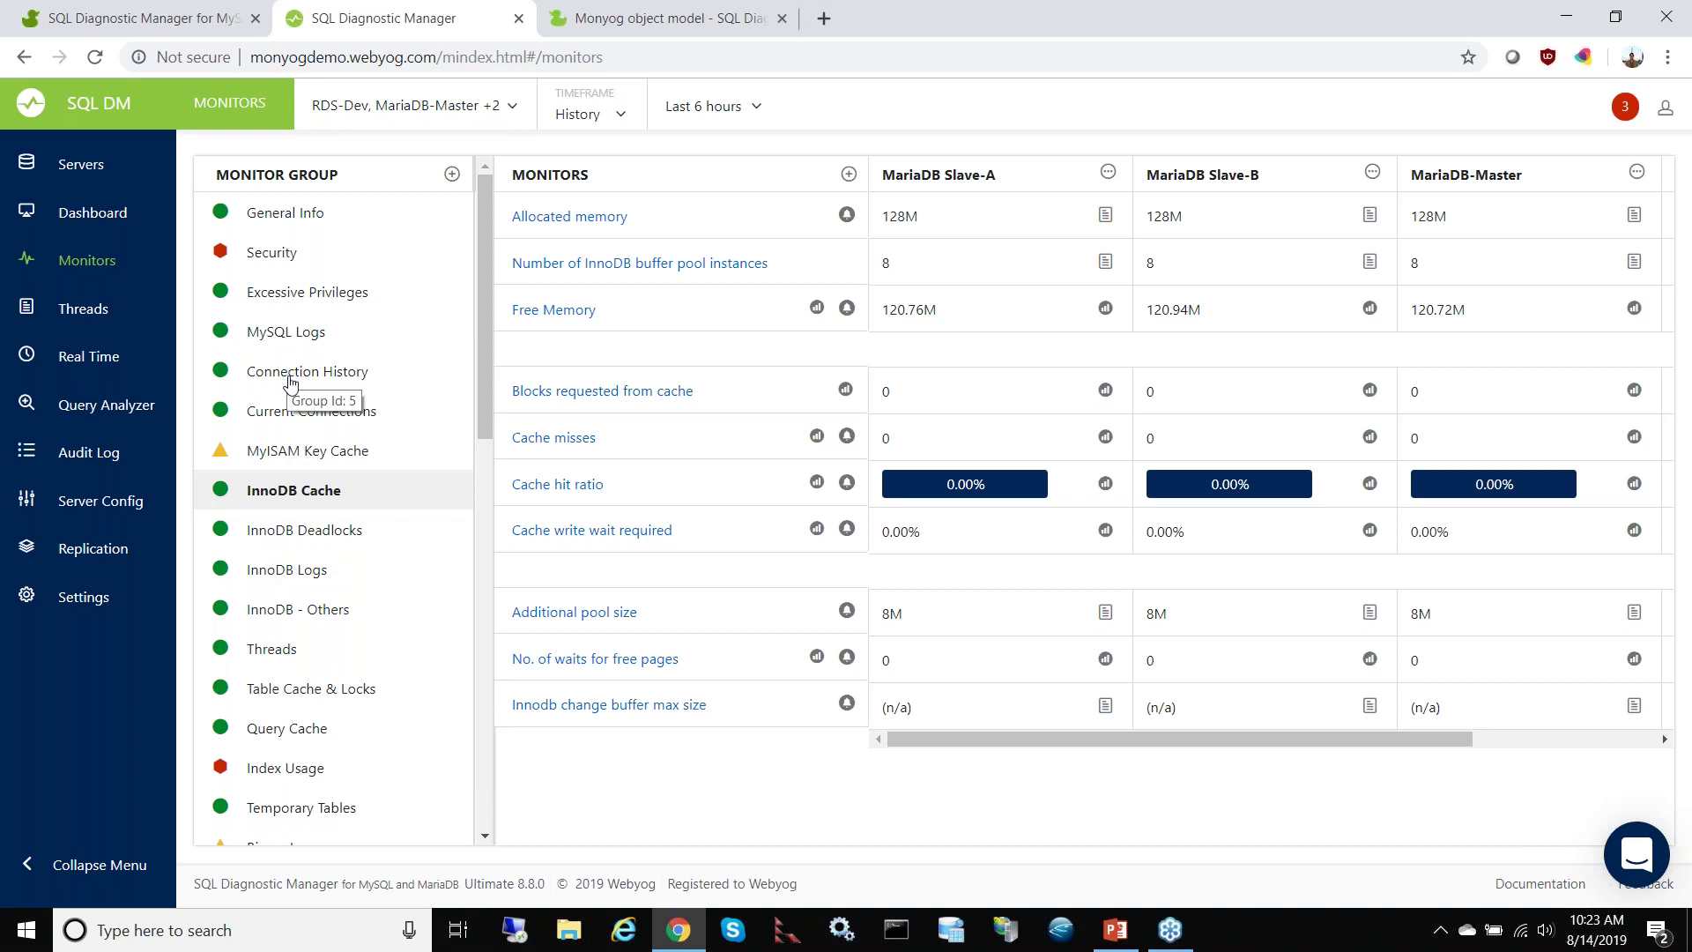
Step: Open the custom SQL objects manager and highlight the SQL query of the blocking_sessions object
mouse_move(560, 486)
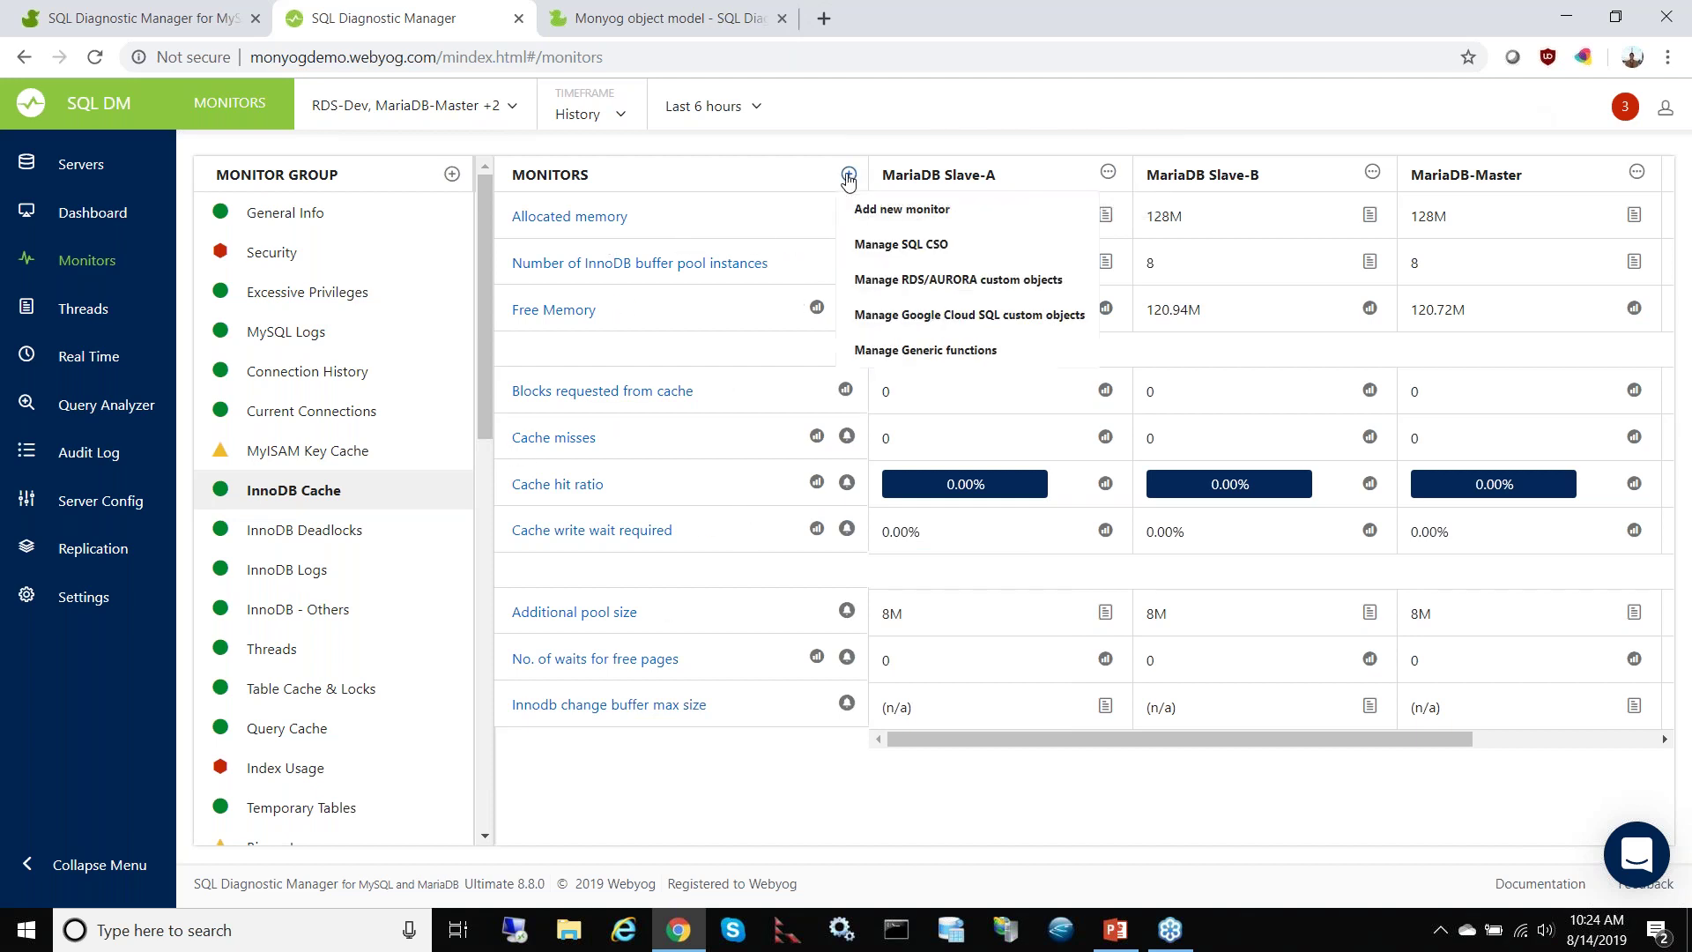
left_click(910, 245)
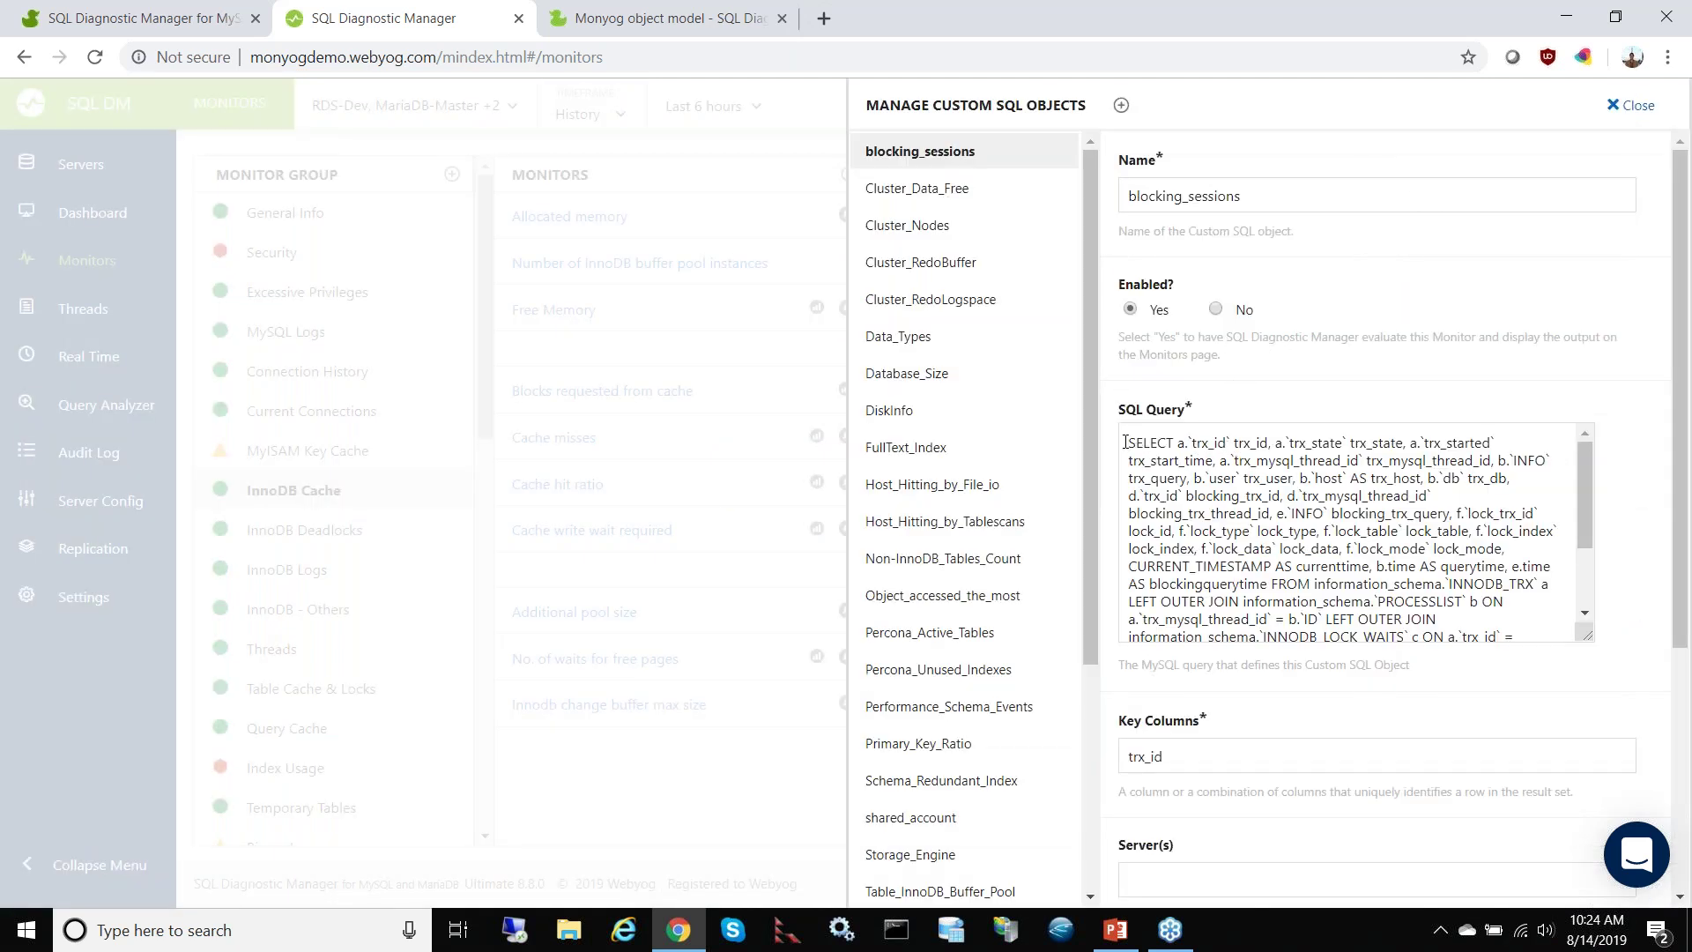
left_click_drag(1130, 443, 1410, 653)
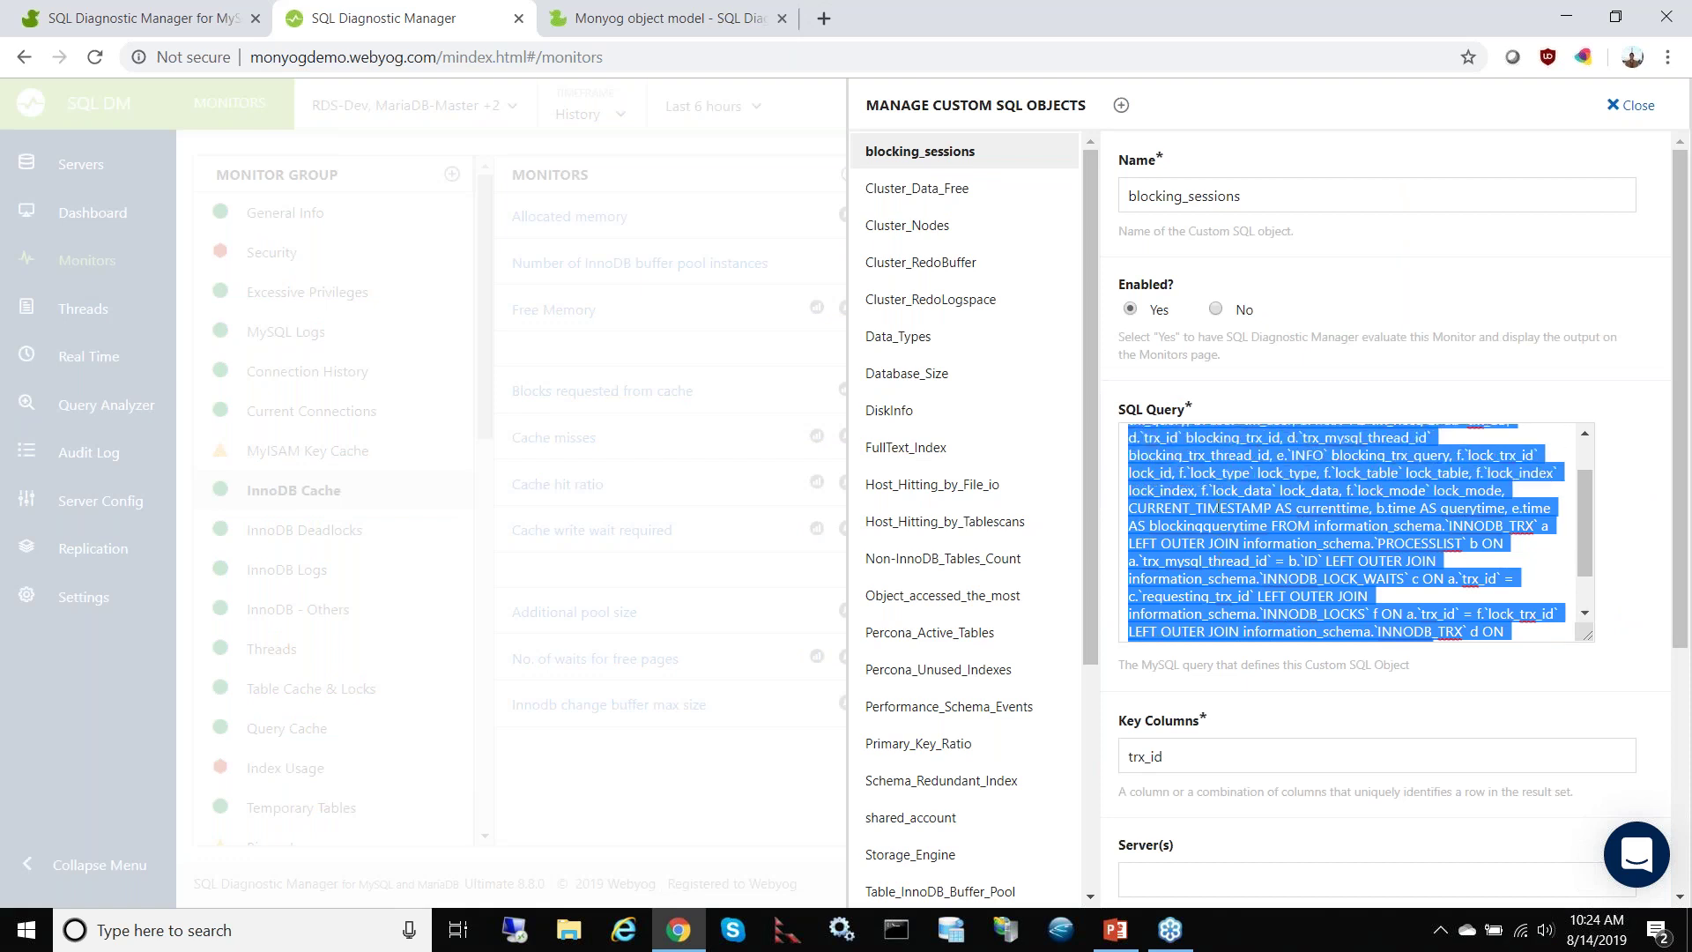
scroll(1211, 496, "up", 3)
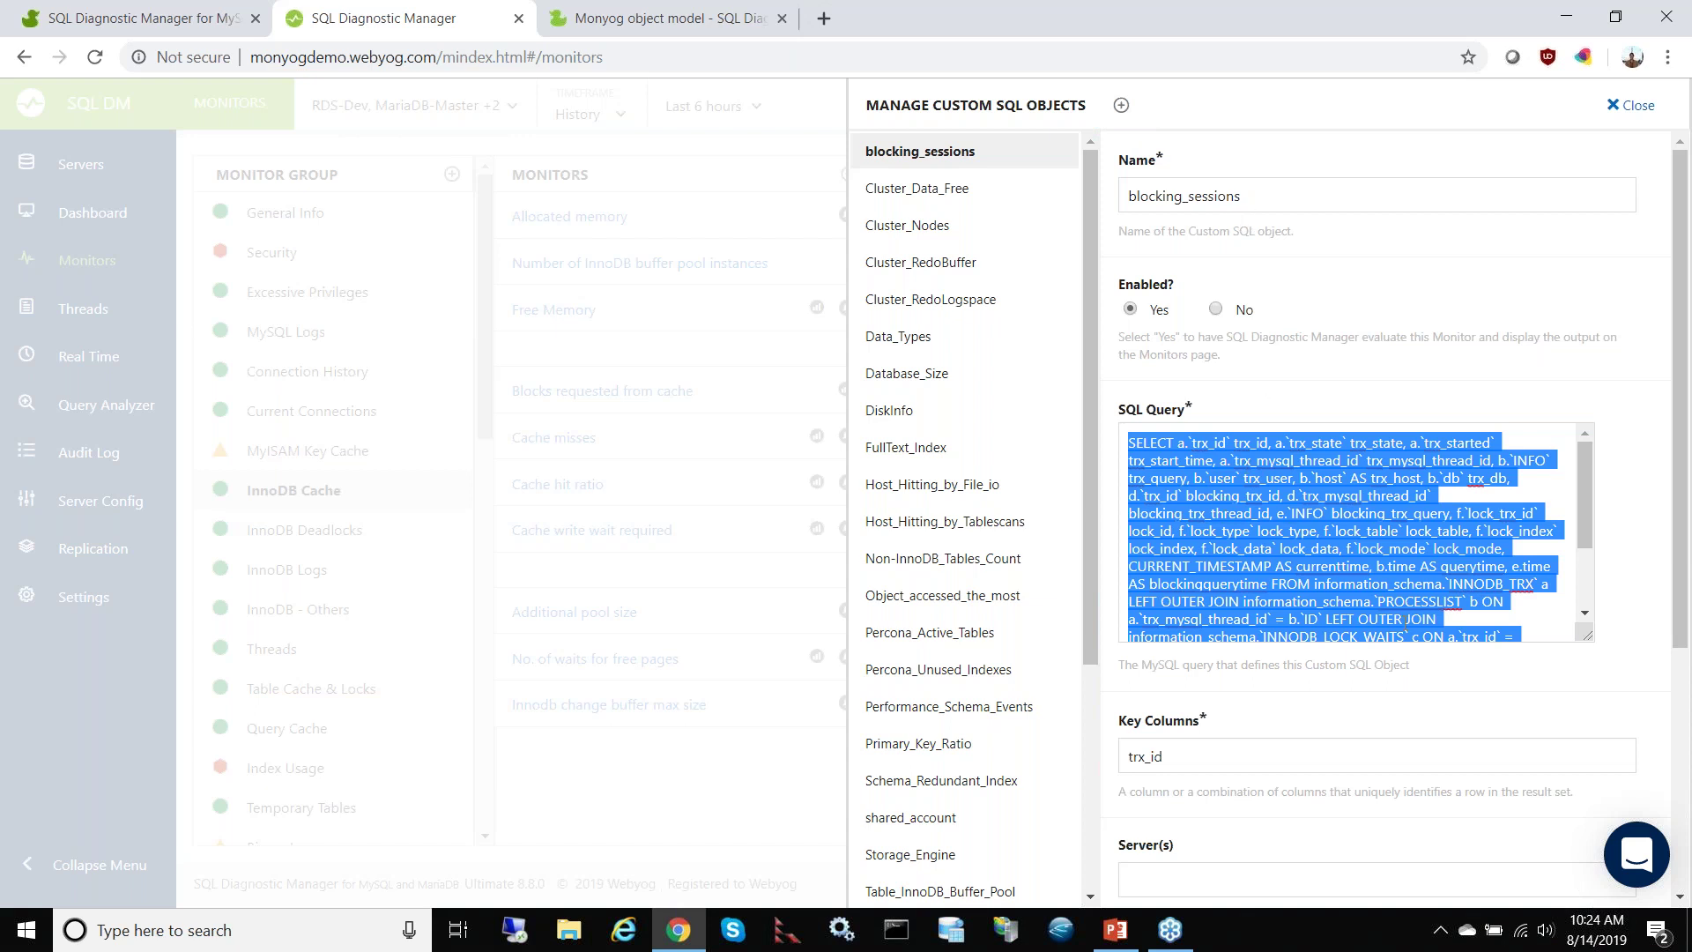
Step: Examine the key columns, servers, data collection interval and purging interval of the blocking_sessions object alongside its query
scroll(1270, 527, "down", 6)
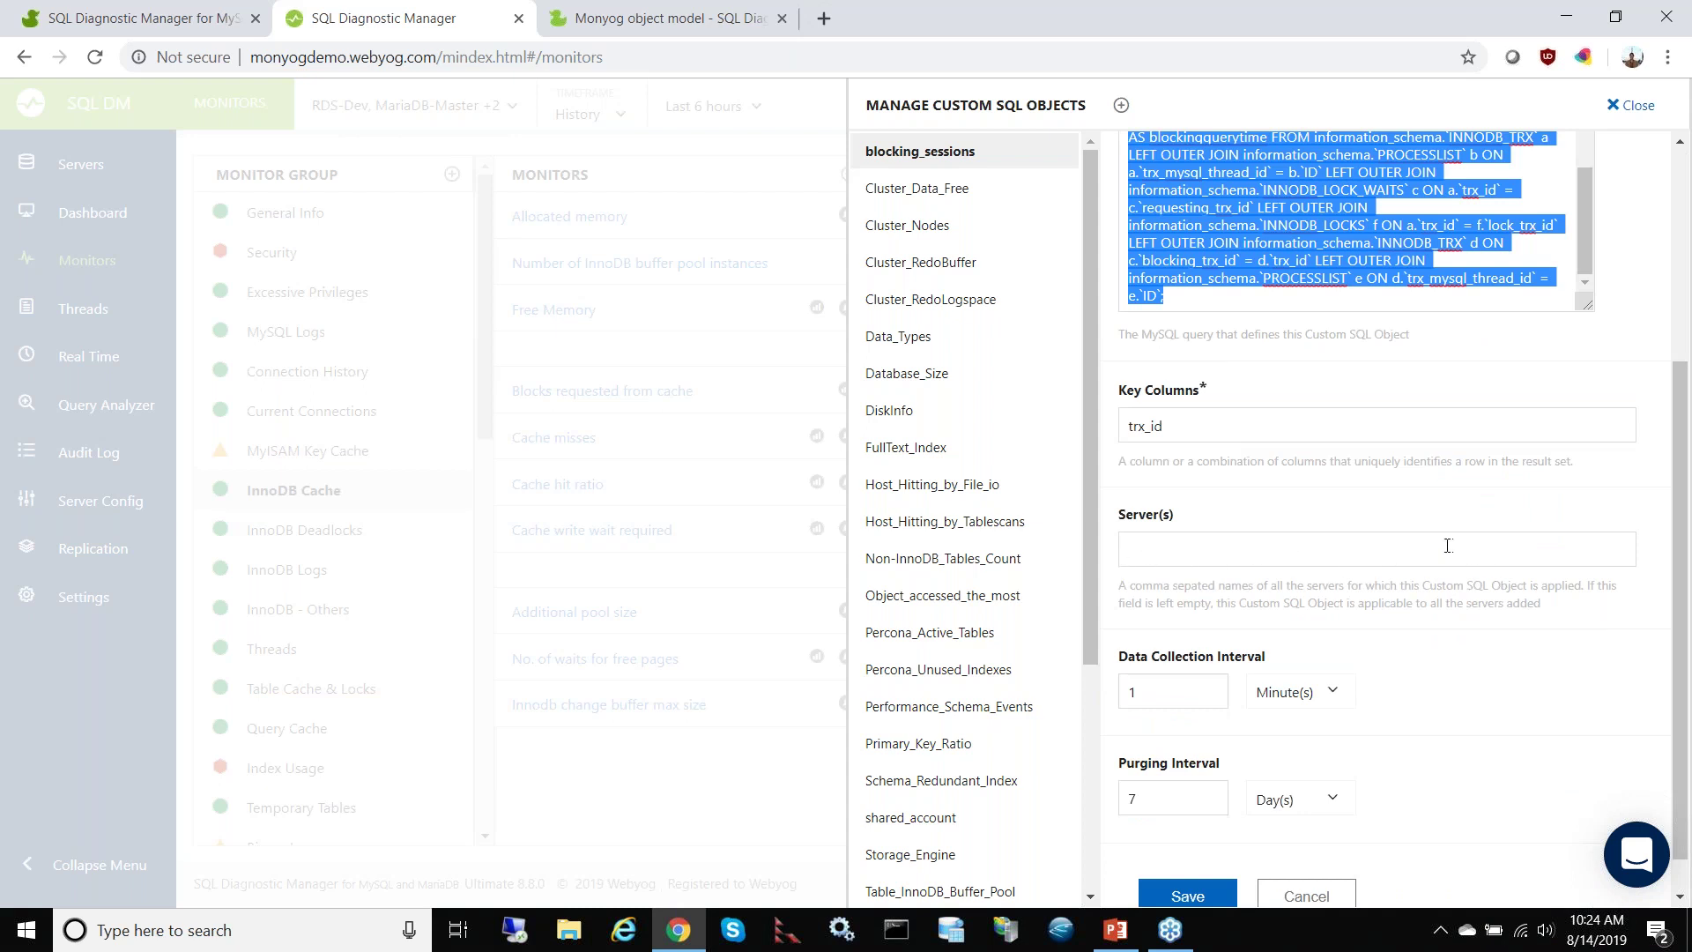
scroll(1447, 543, "down", 1)
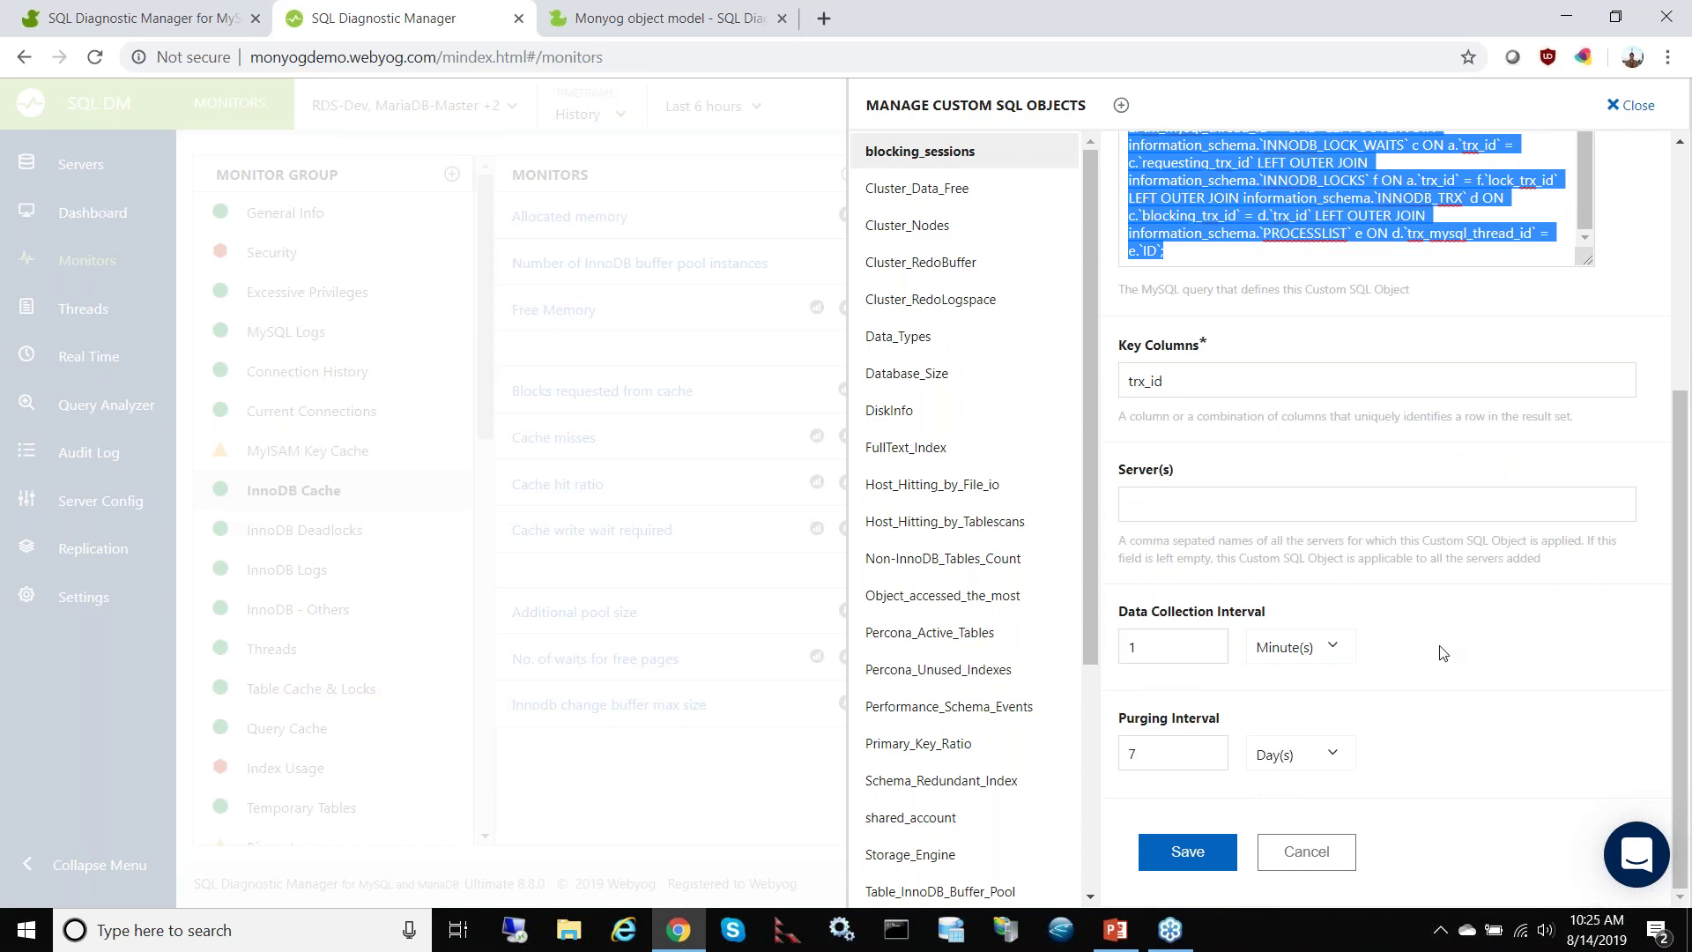
scroll(1443, 652, "up", 4)
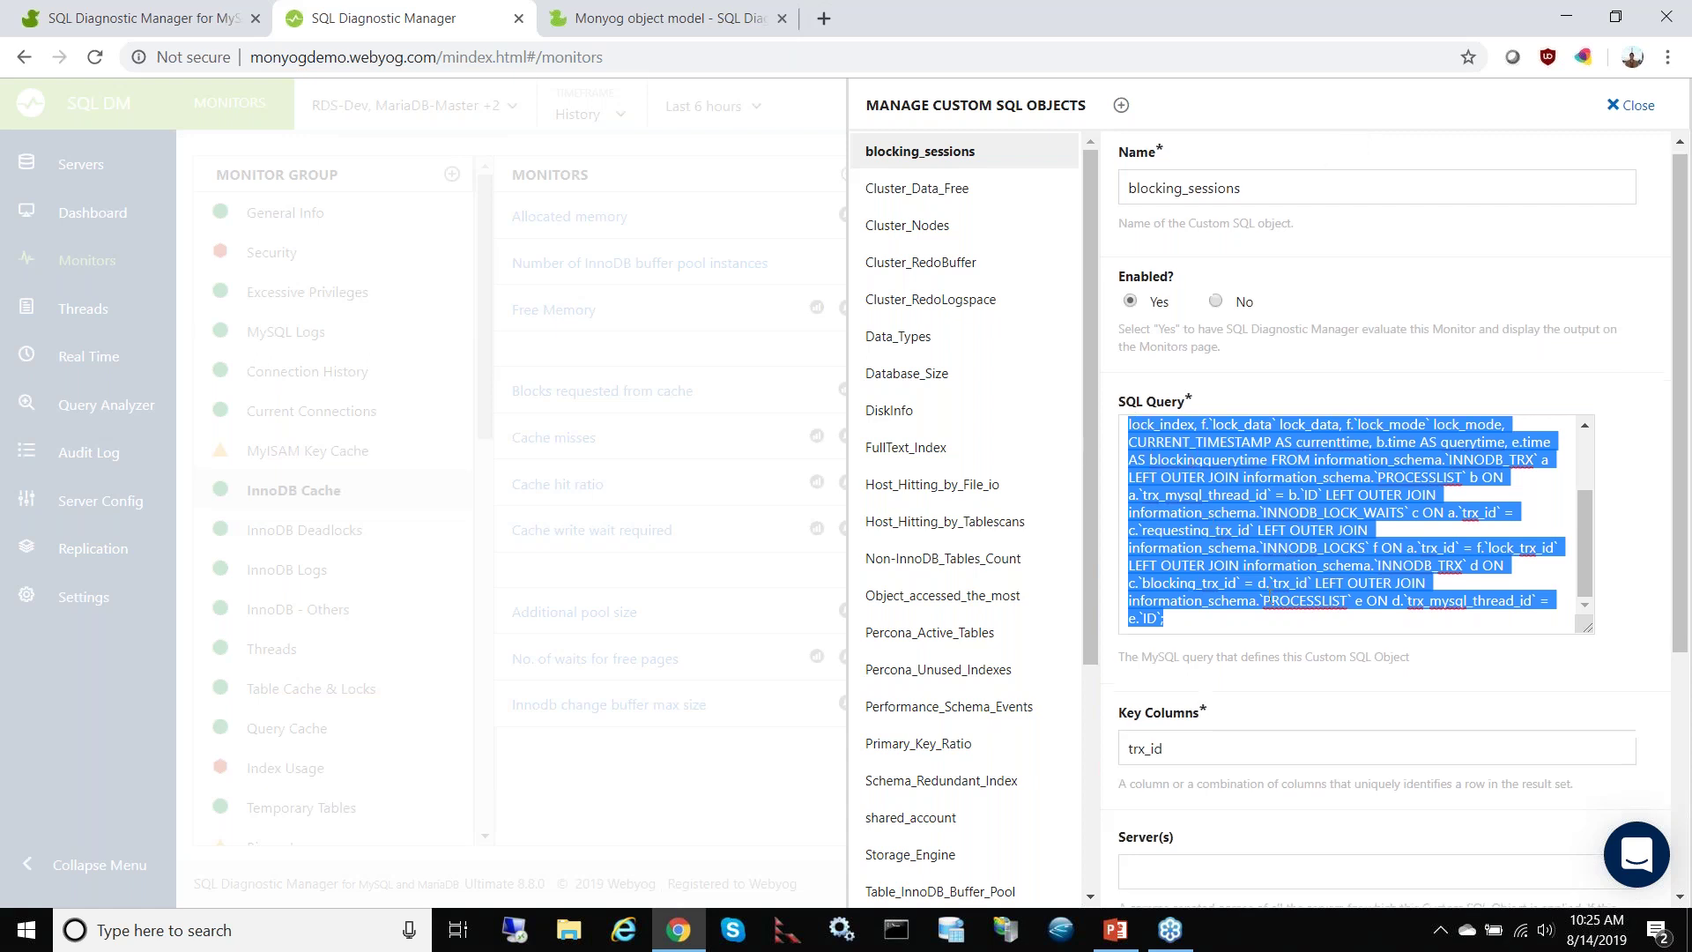
scroll(1152, 684, "down", 4)
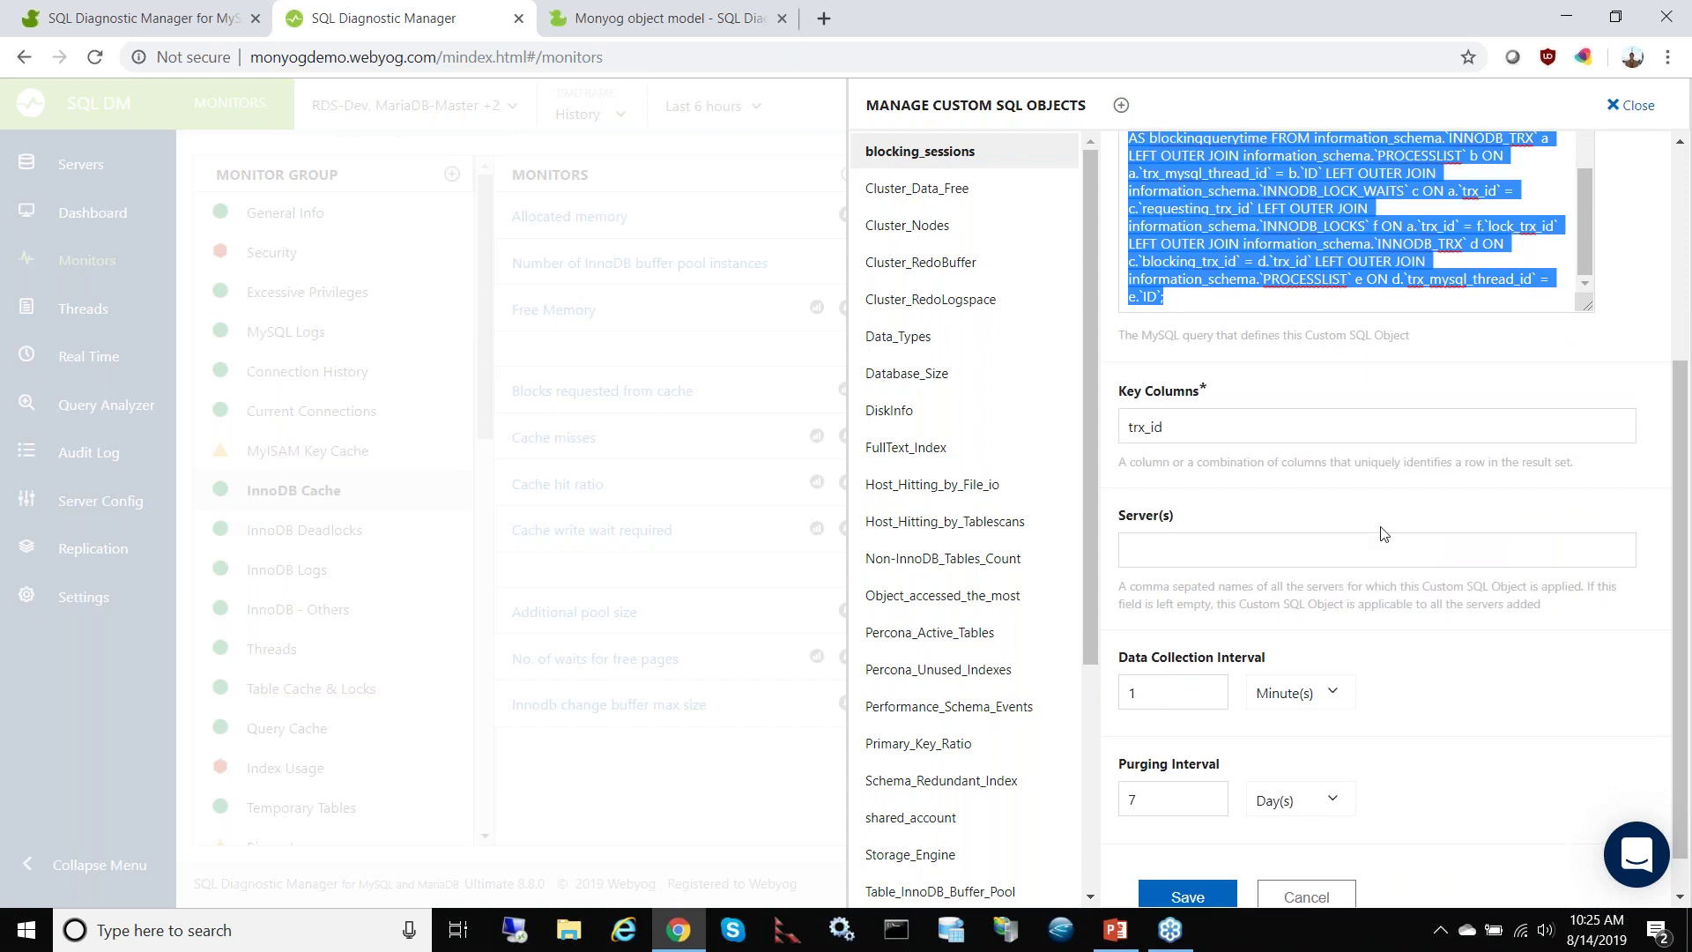
scroll(1377, 534, "up", 4)
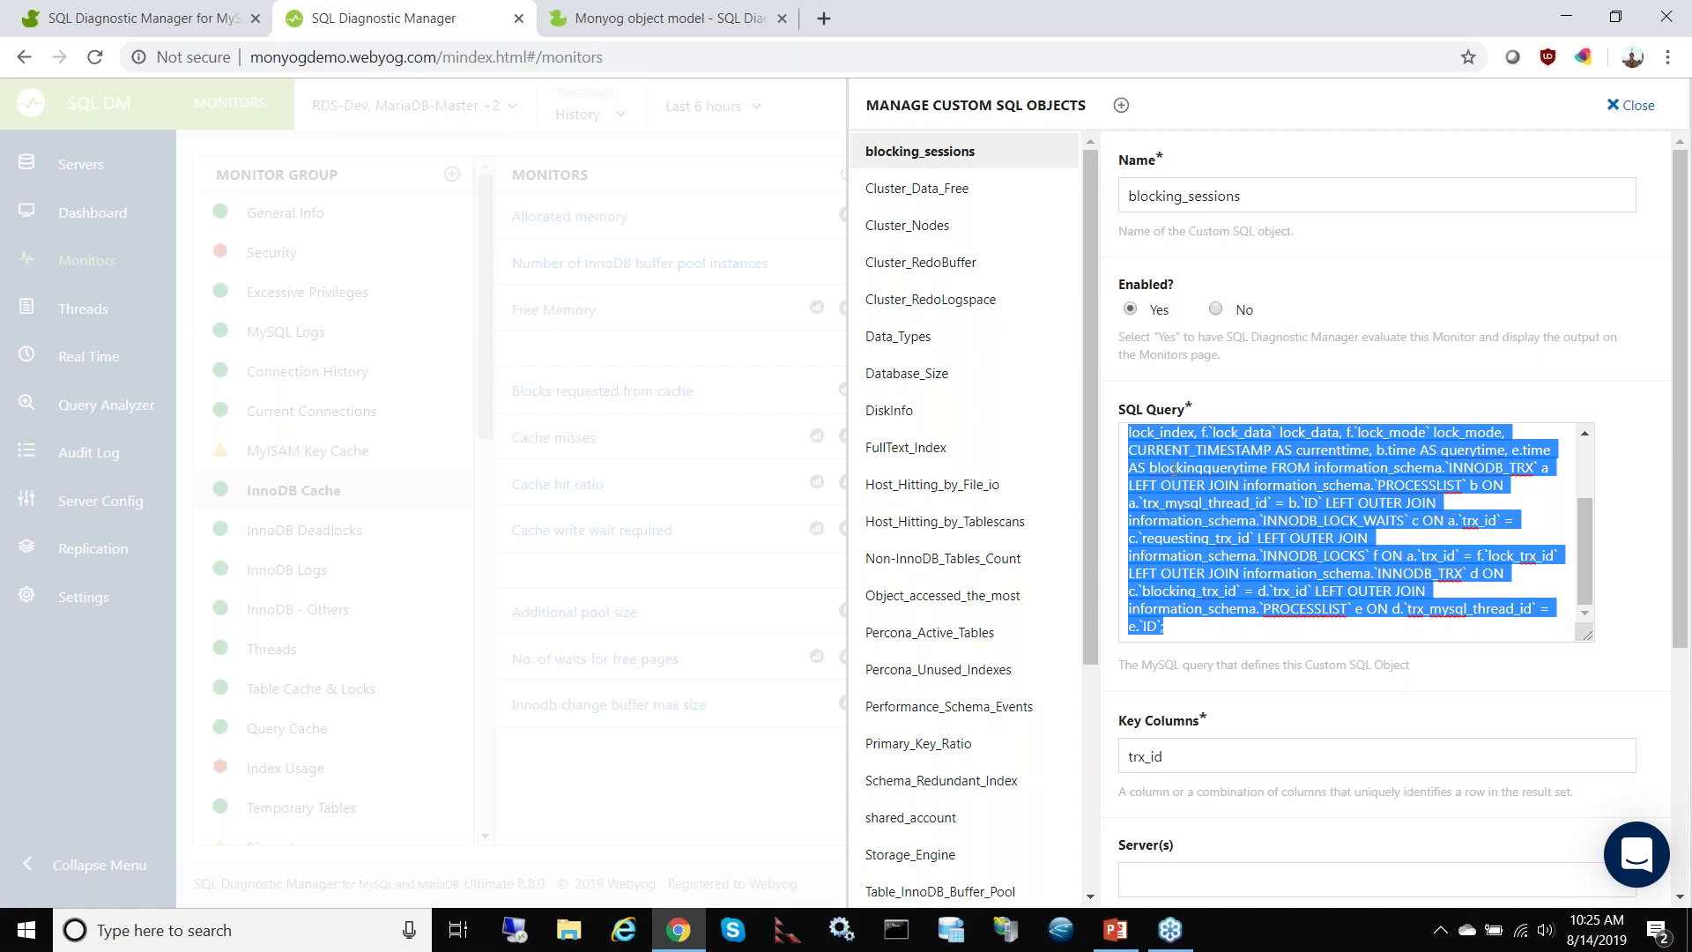
scroll(1172, 473, "up", 3)
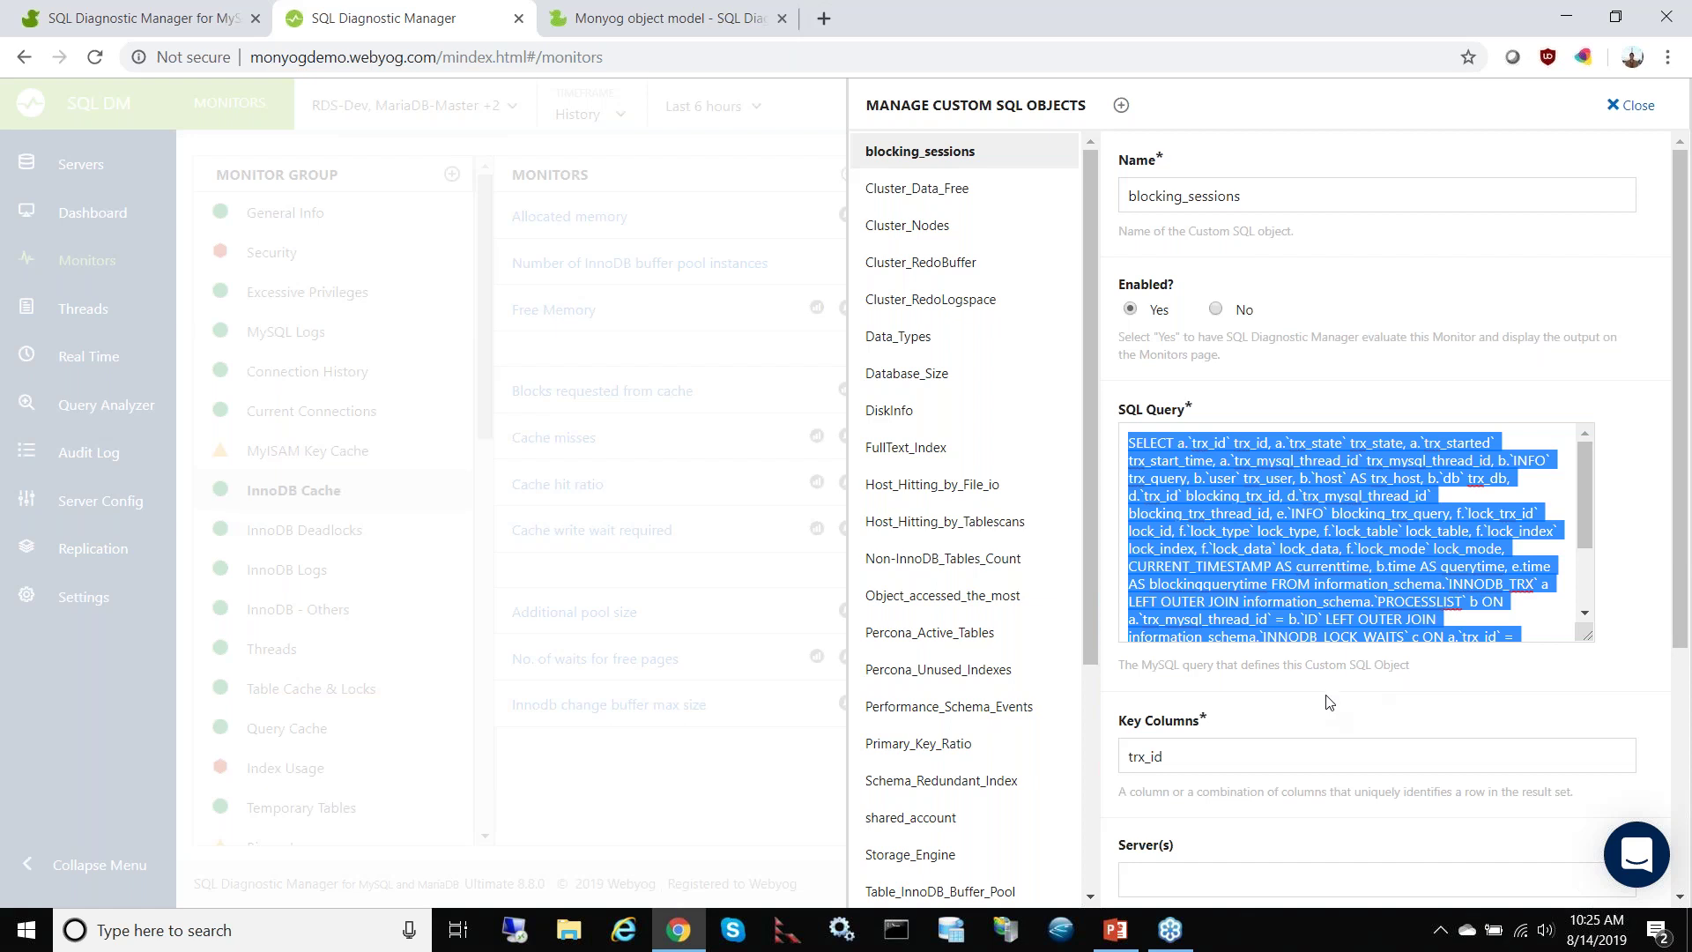
Step: Leave the custom SQL objects manager and check the list for managing monitor groups, closing it without changes
left_click(1635, 123)
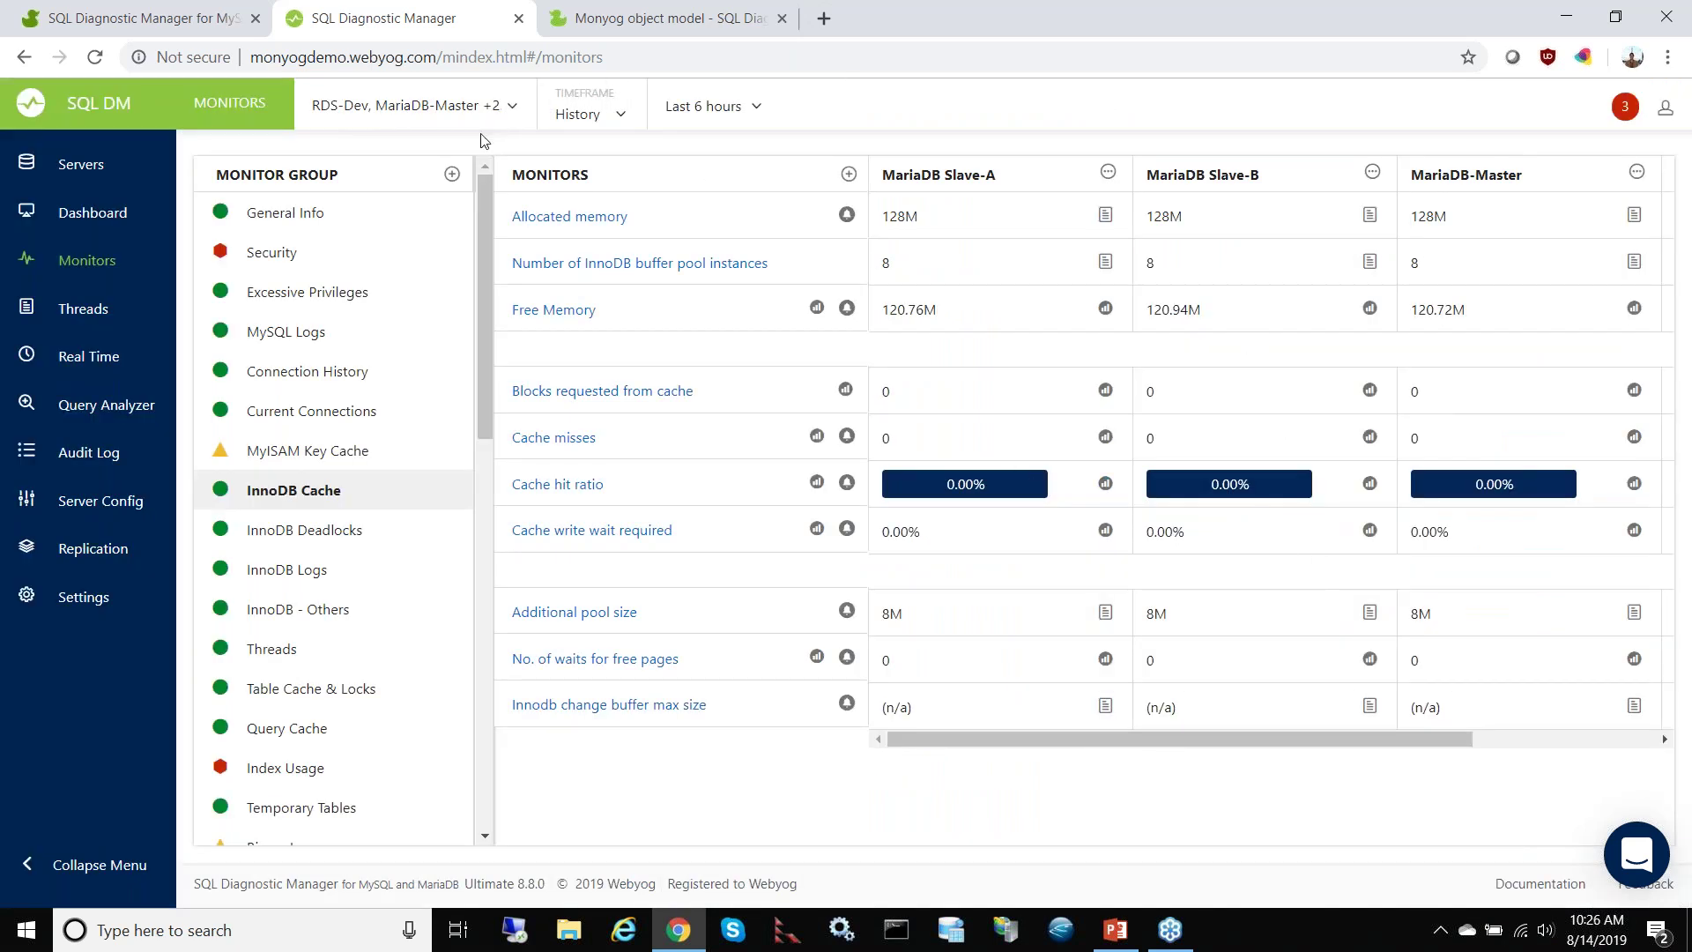
left_click(453, 177)
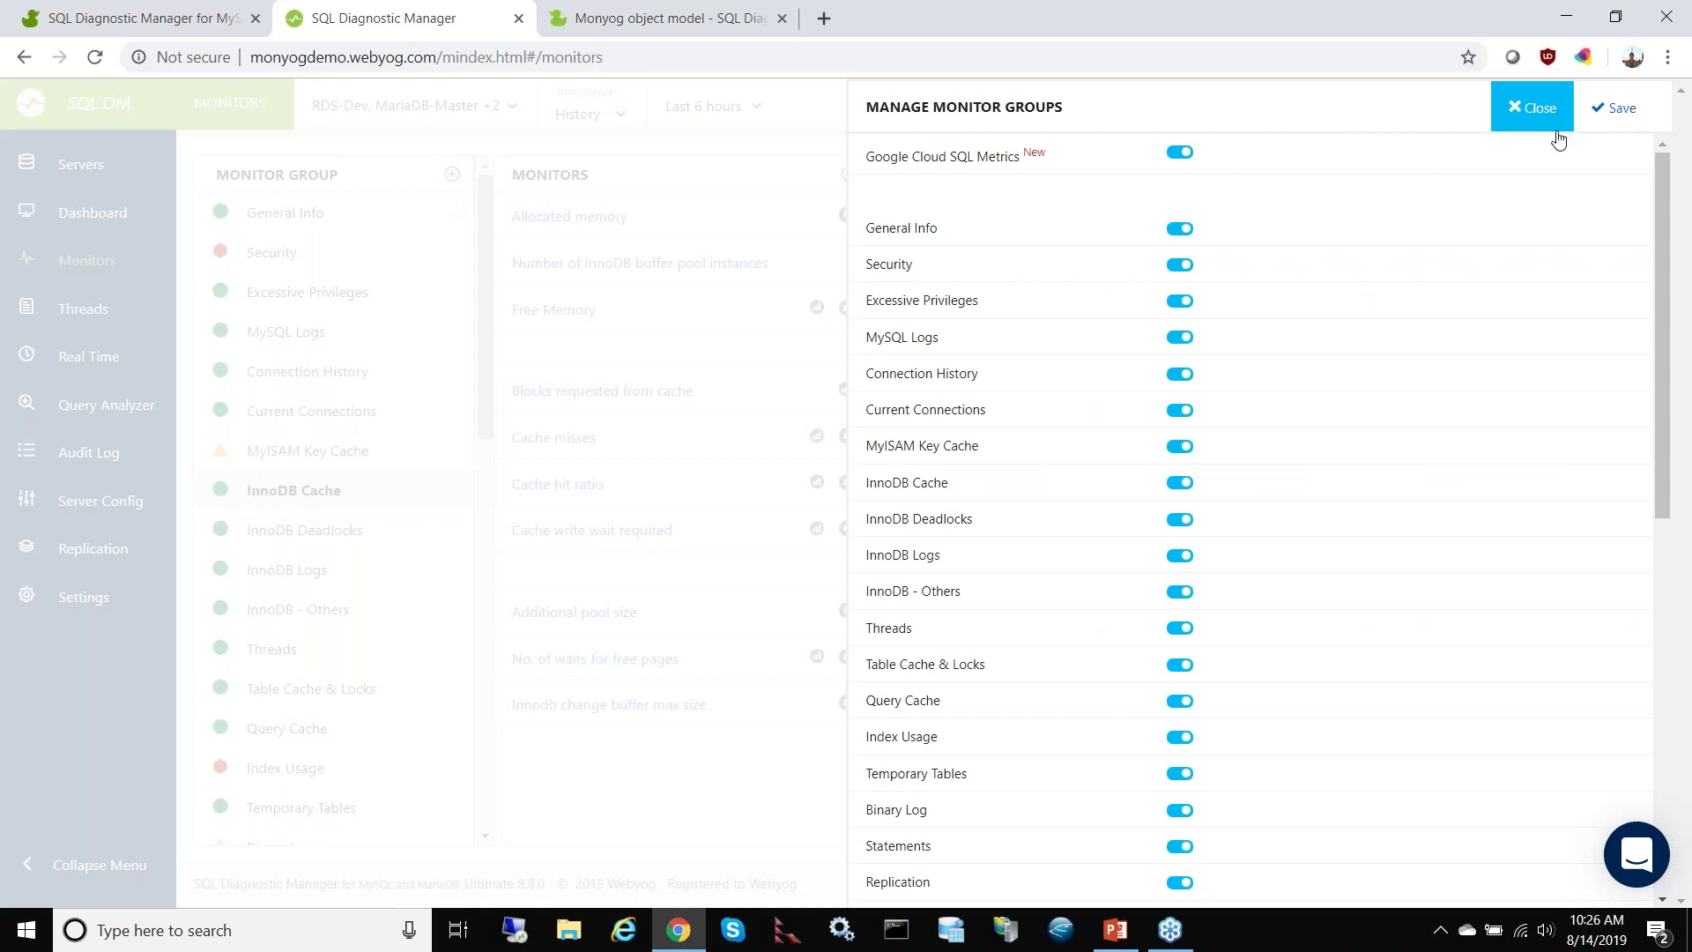
left_click(1533, 110)
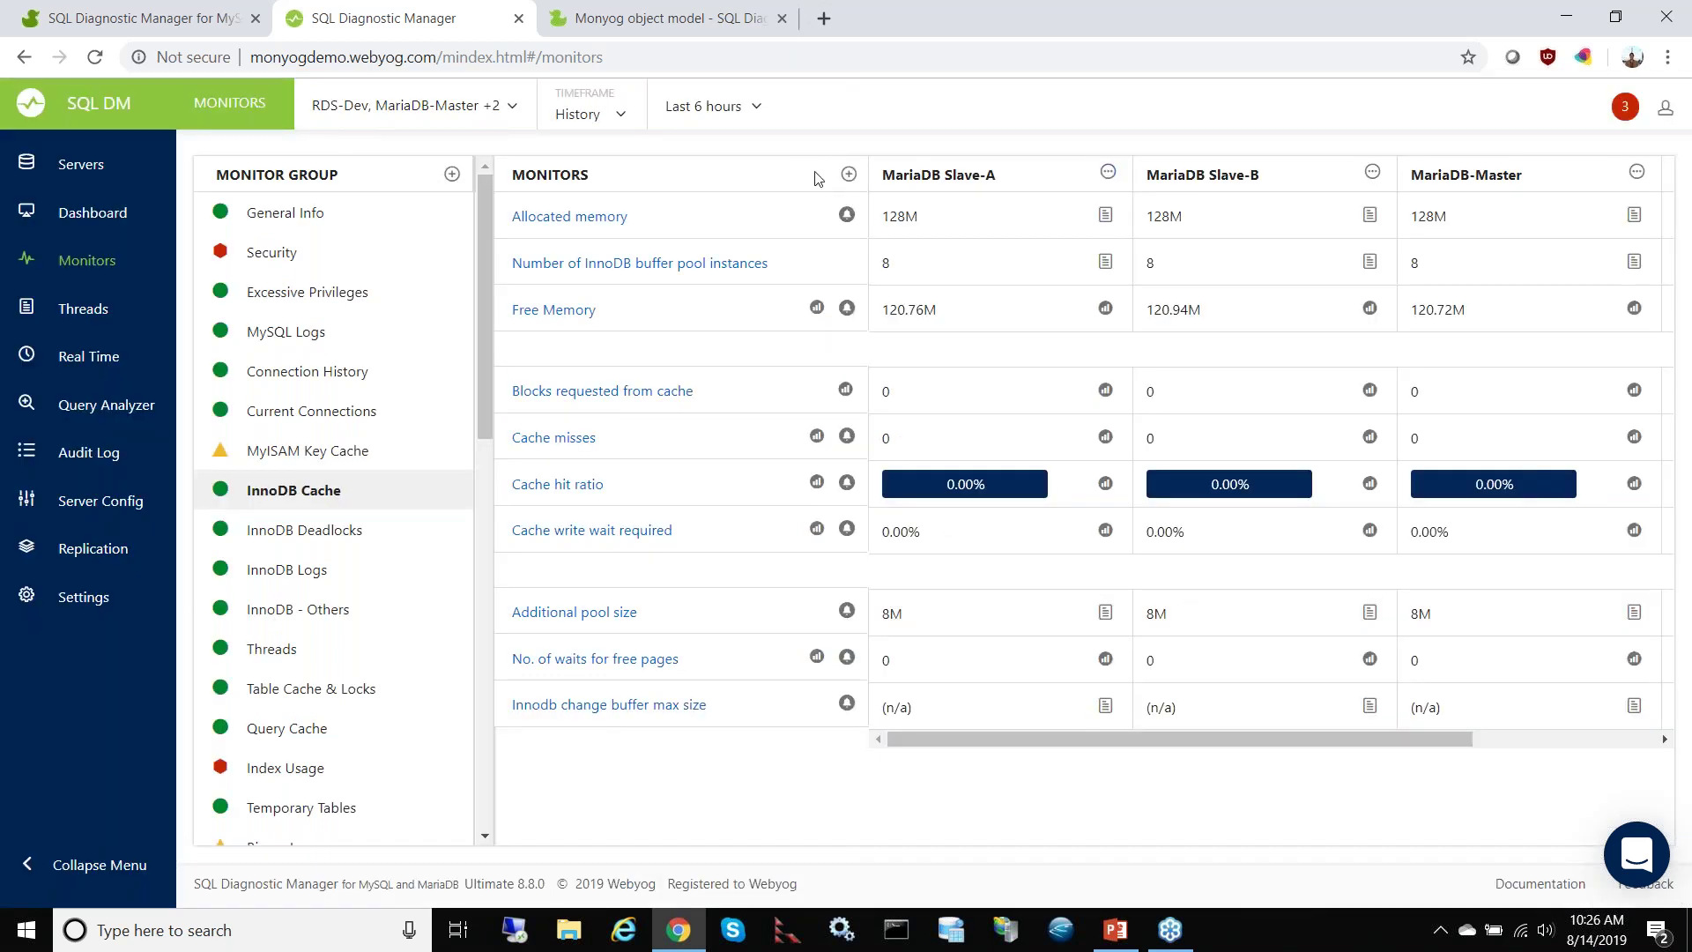
Step: Start adding a new monitor, look over its general fields and show its alert settings
left_click(849, 175)
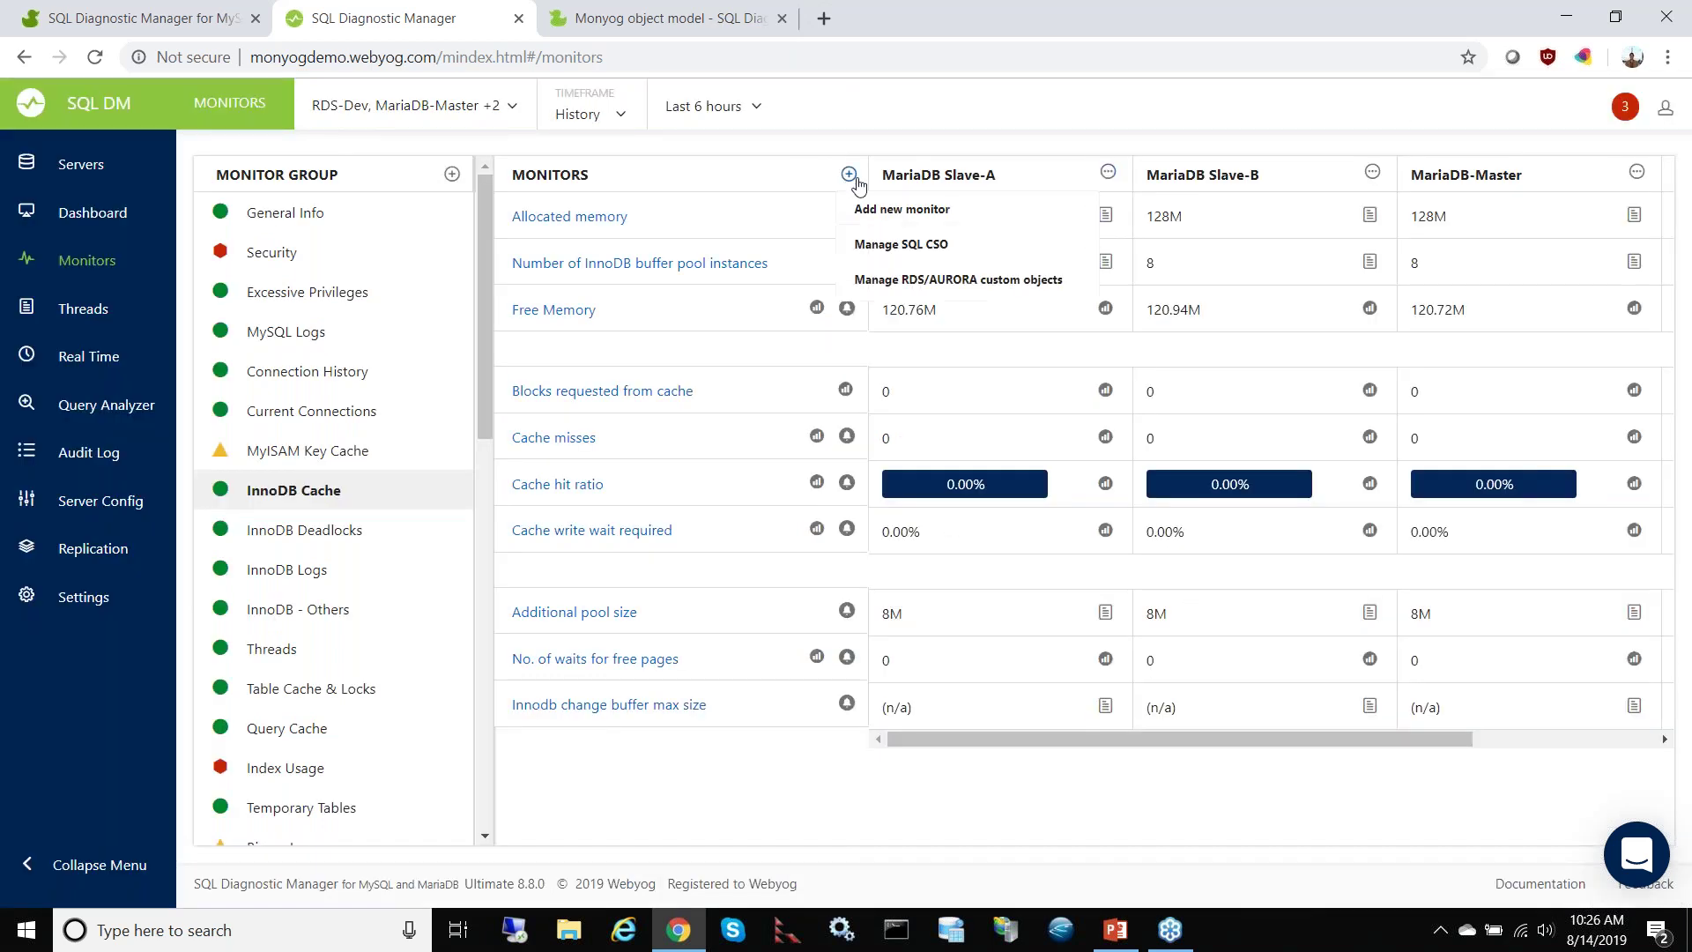
left_click(975, 224)
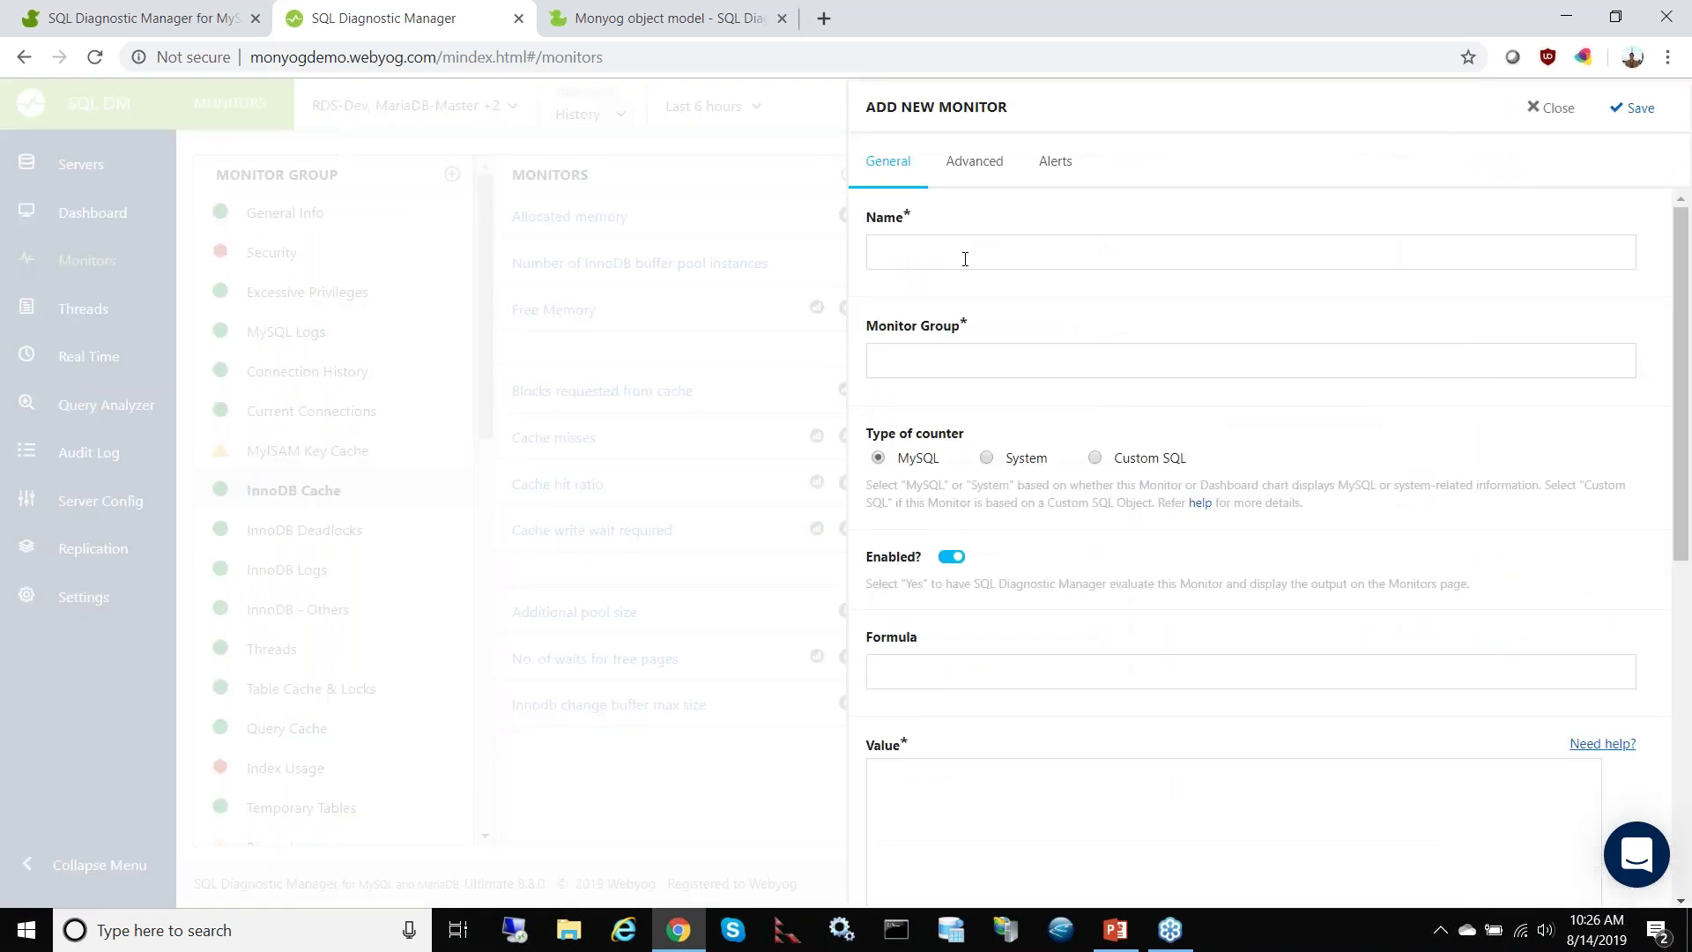
scroll(997, 808, "down", 5)
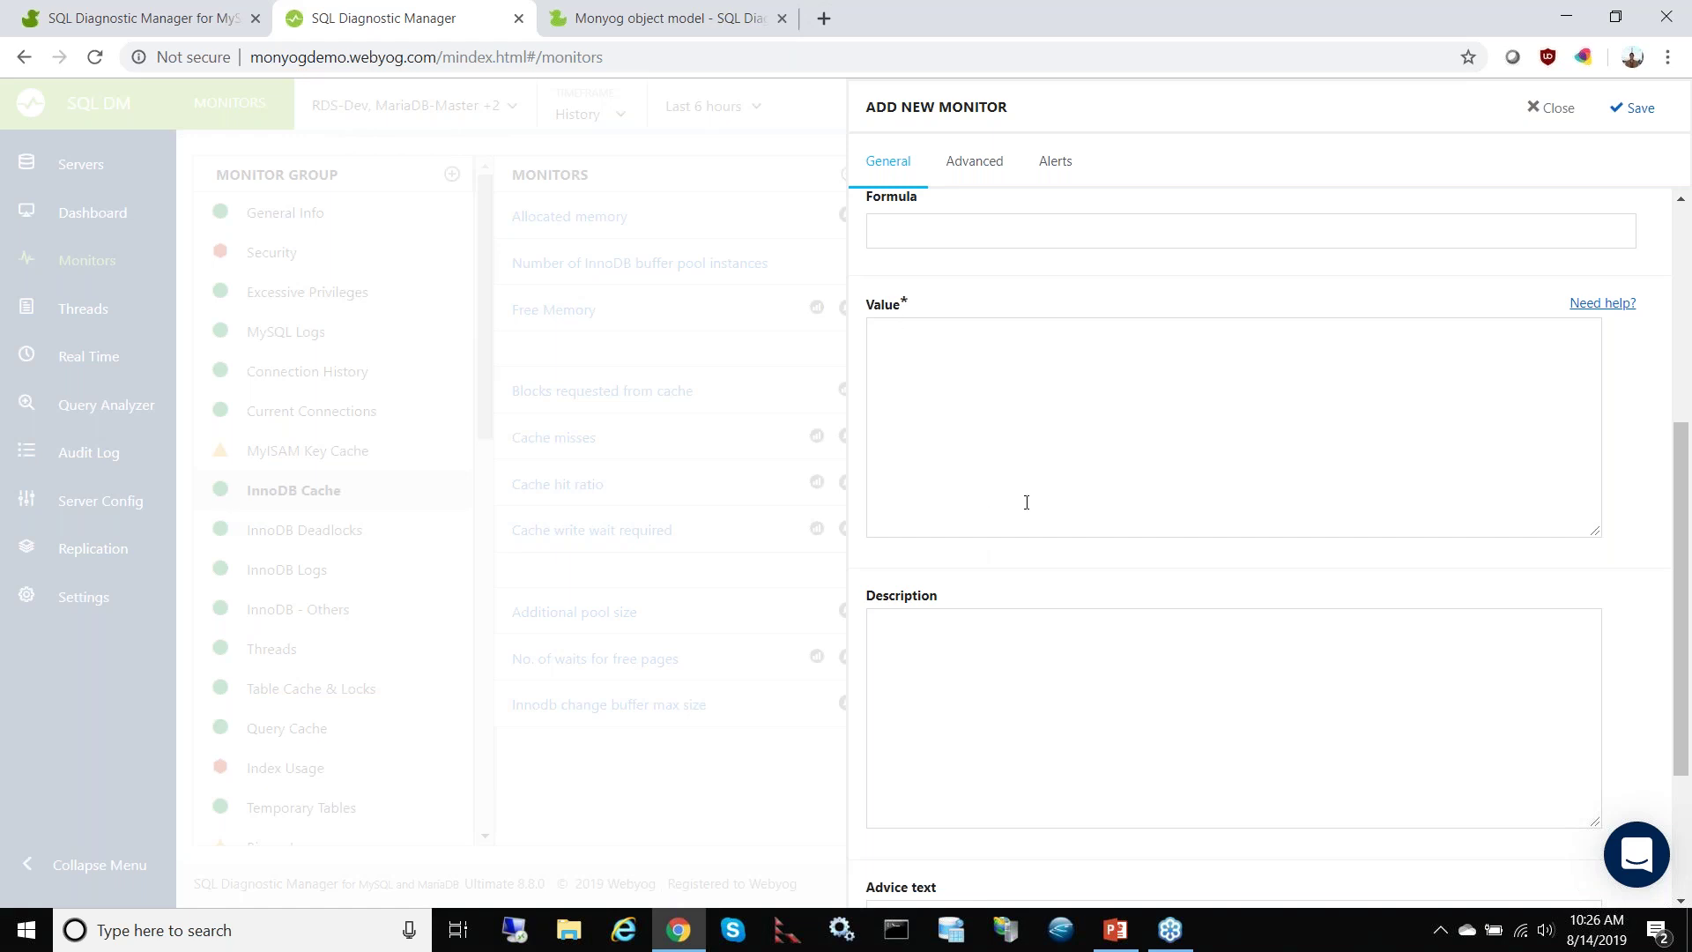
scroll(916, 546, "up", 3)
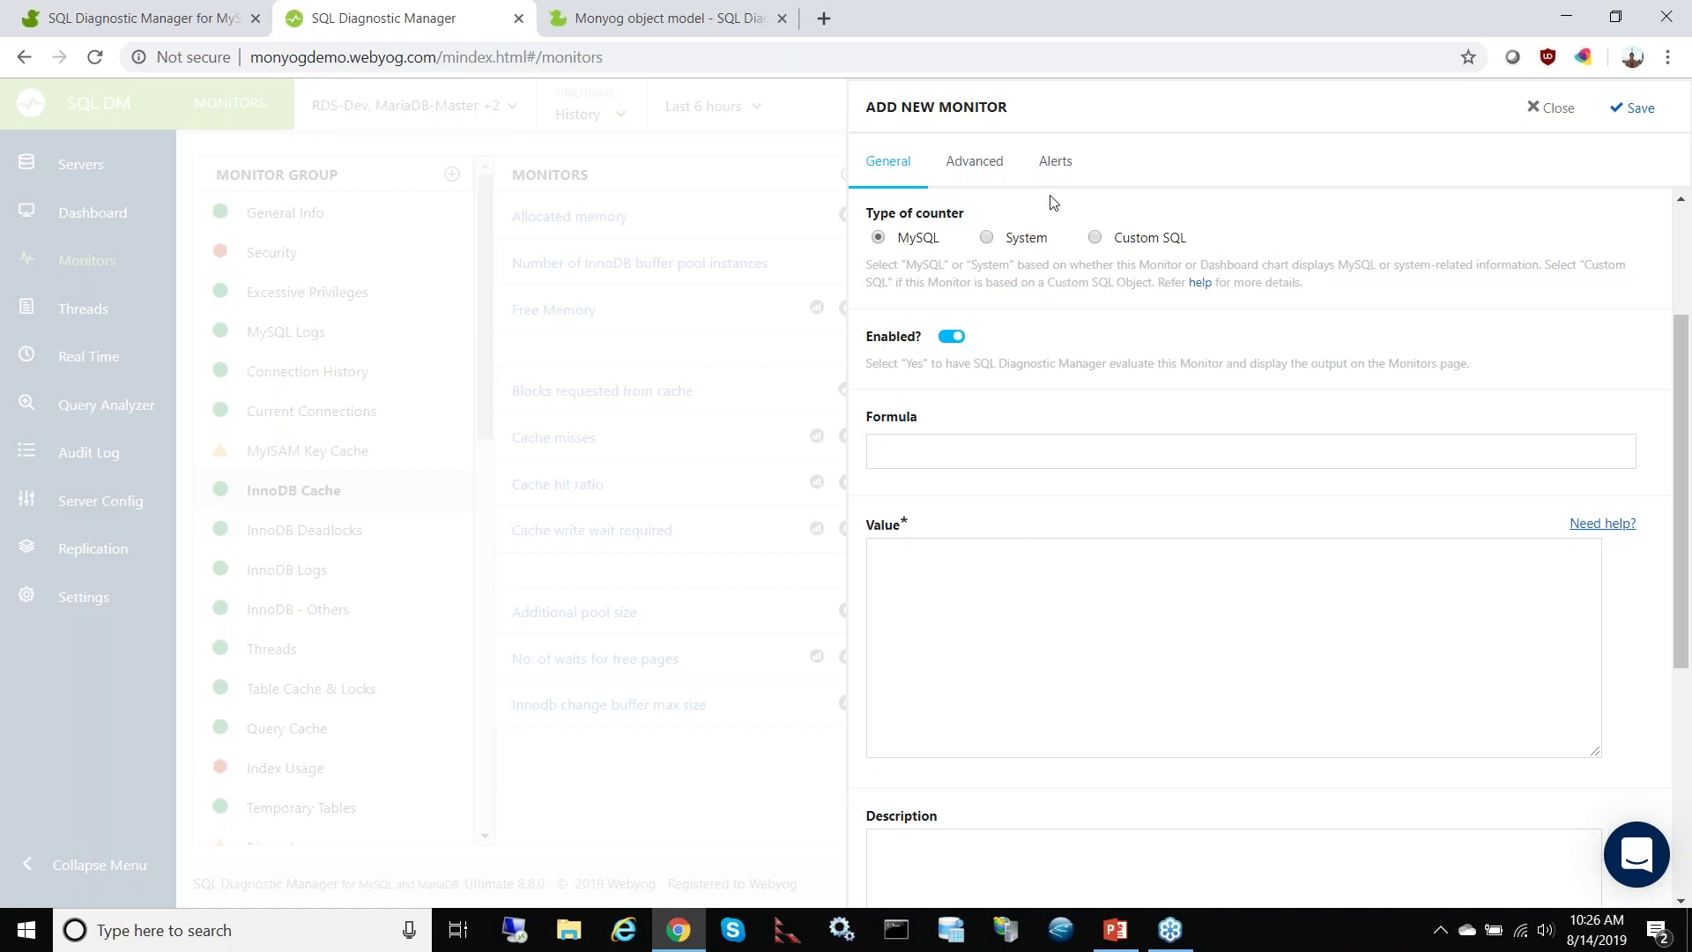
left_click(1058, 170)
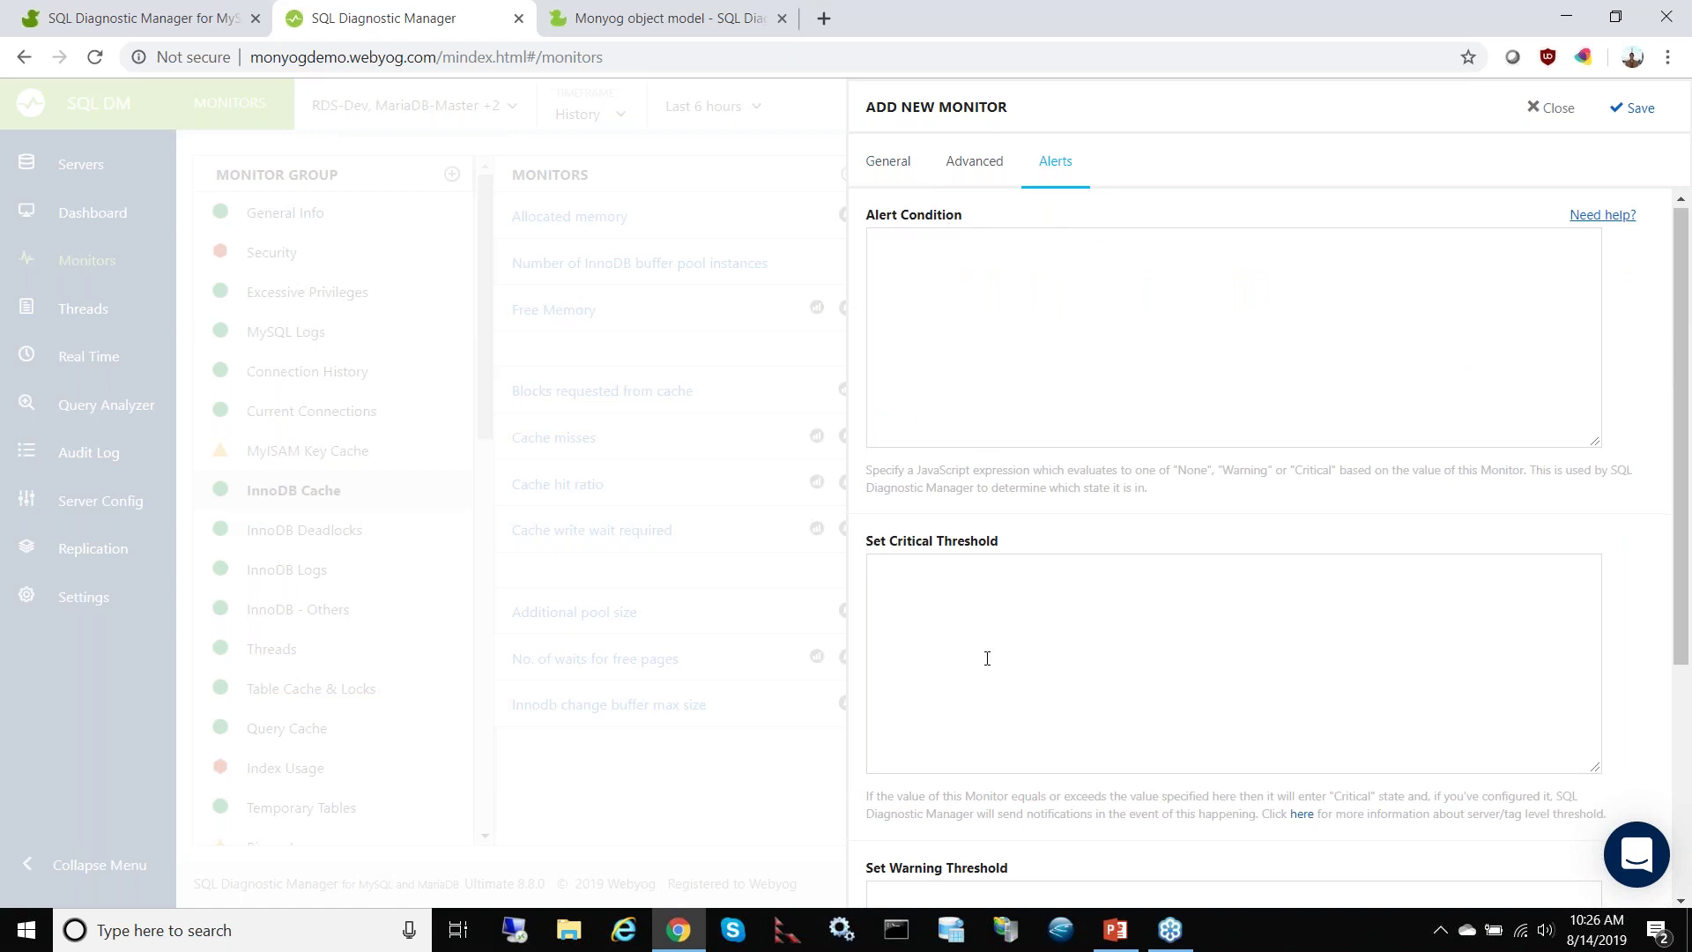
Step: Look over the alert condition and threshold fields of the new monitor, then close the form without saving
scroll(970, 793, "down", 1)
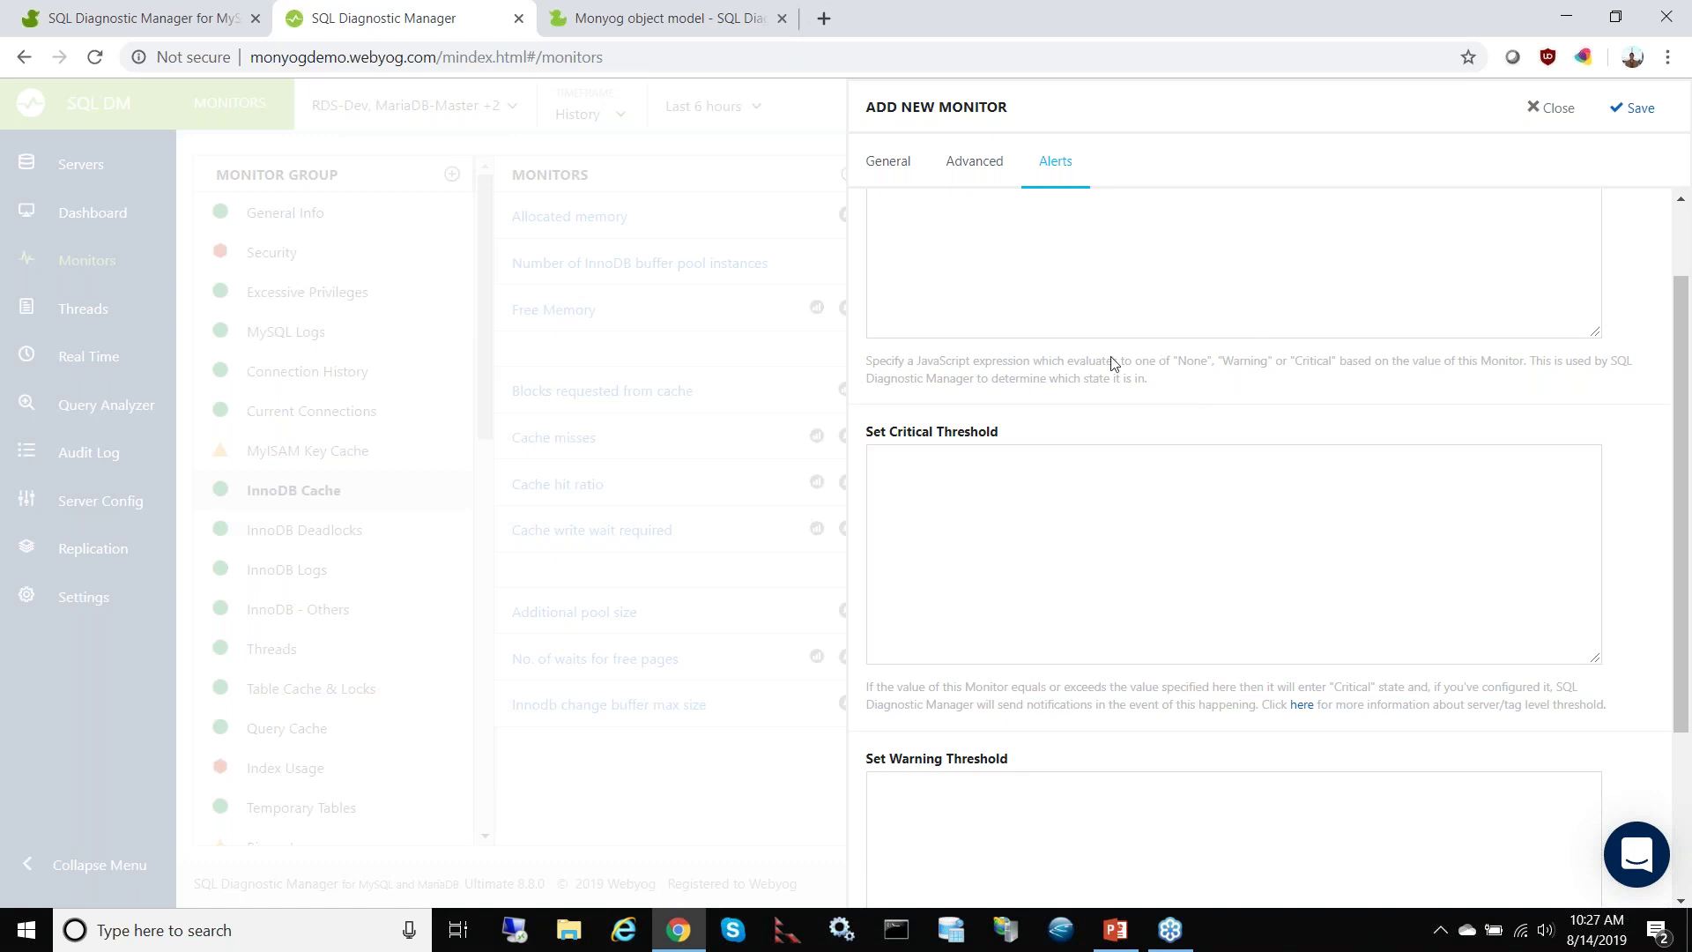
scroll(1104, 365, "up", 2)
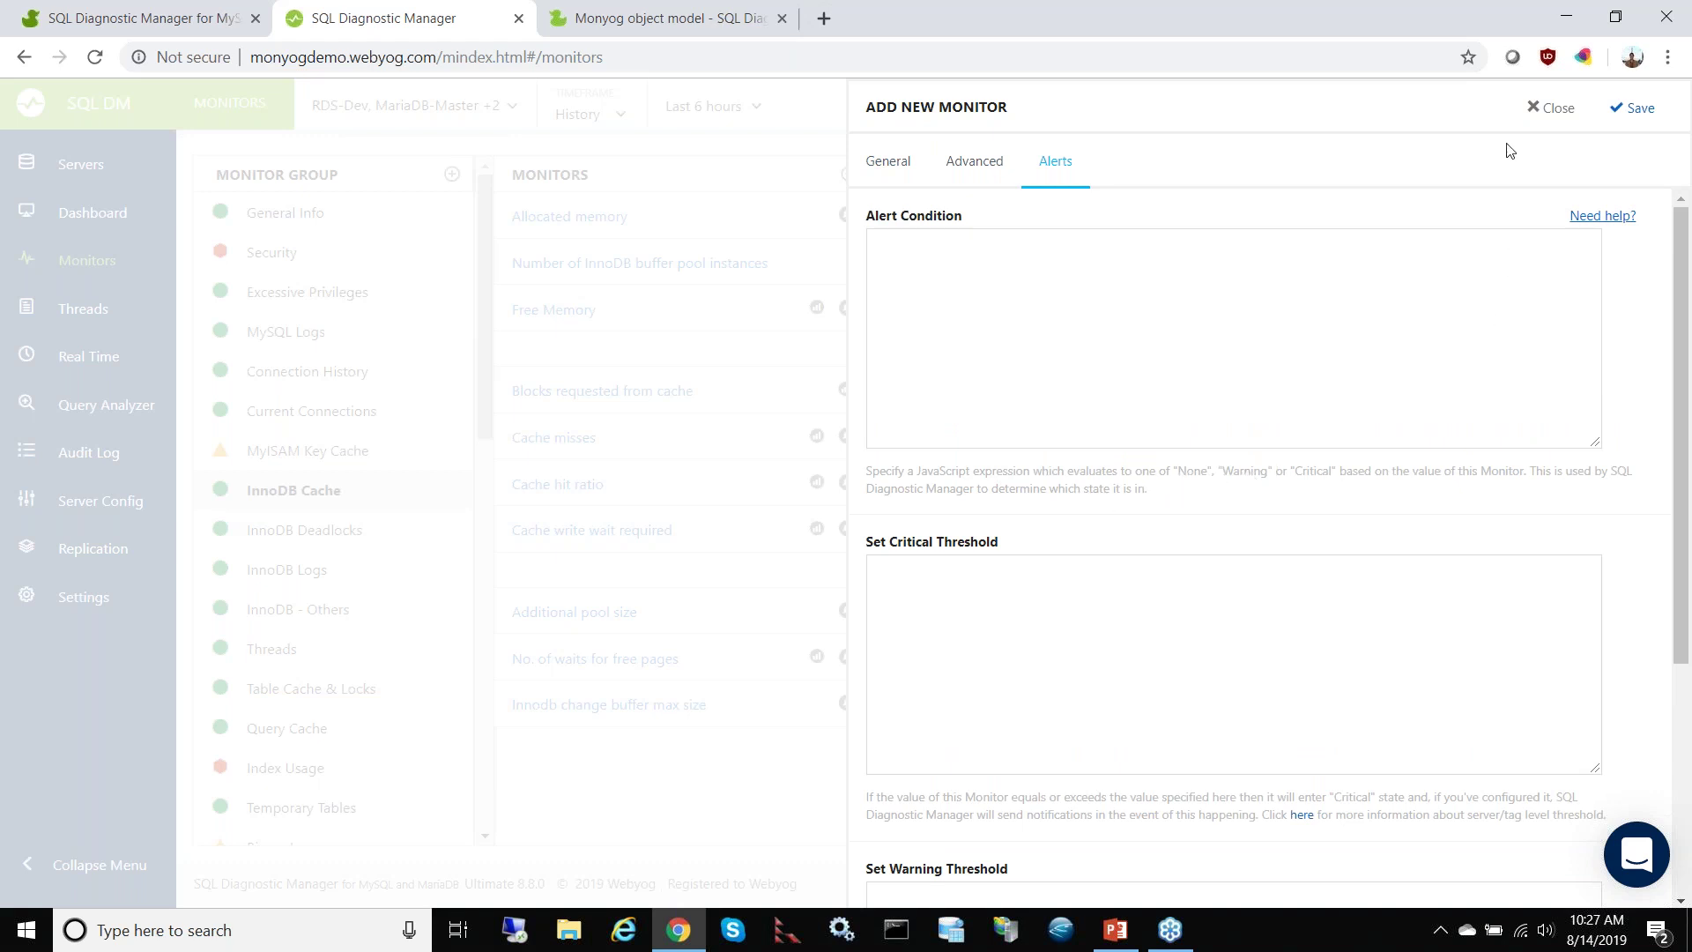
left_click(1540, 106)
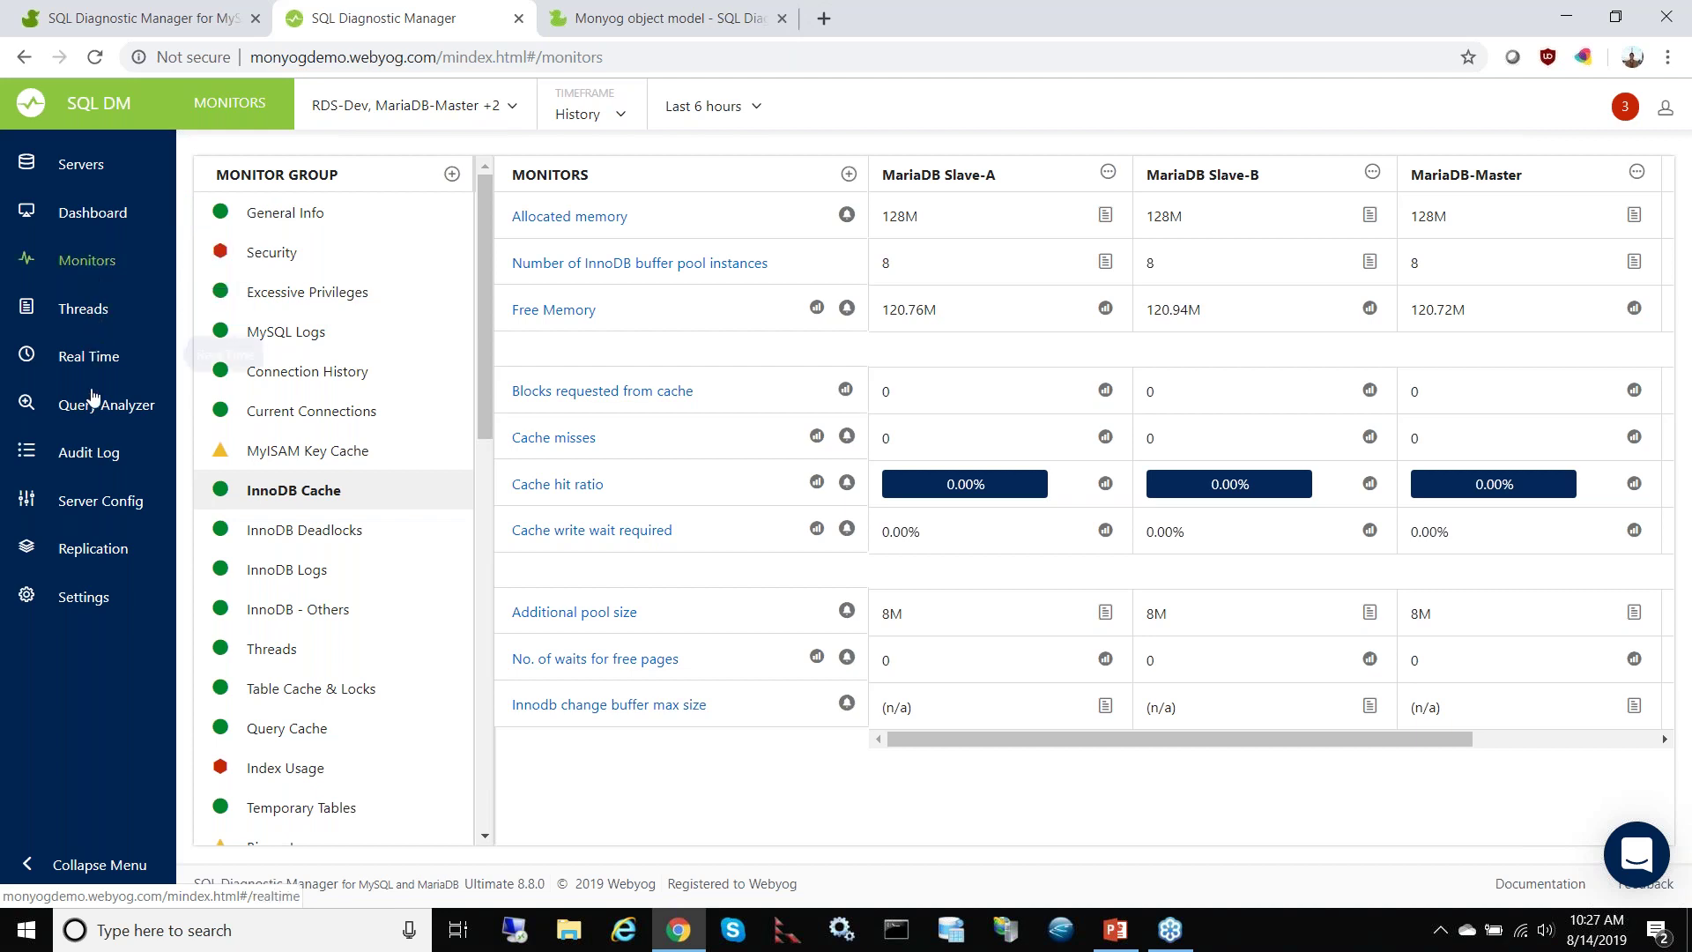
Step: Show the running threads of the selected servers and look through the MariaDB-Master thread list
left_click(85, 315)
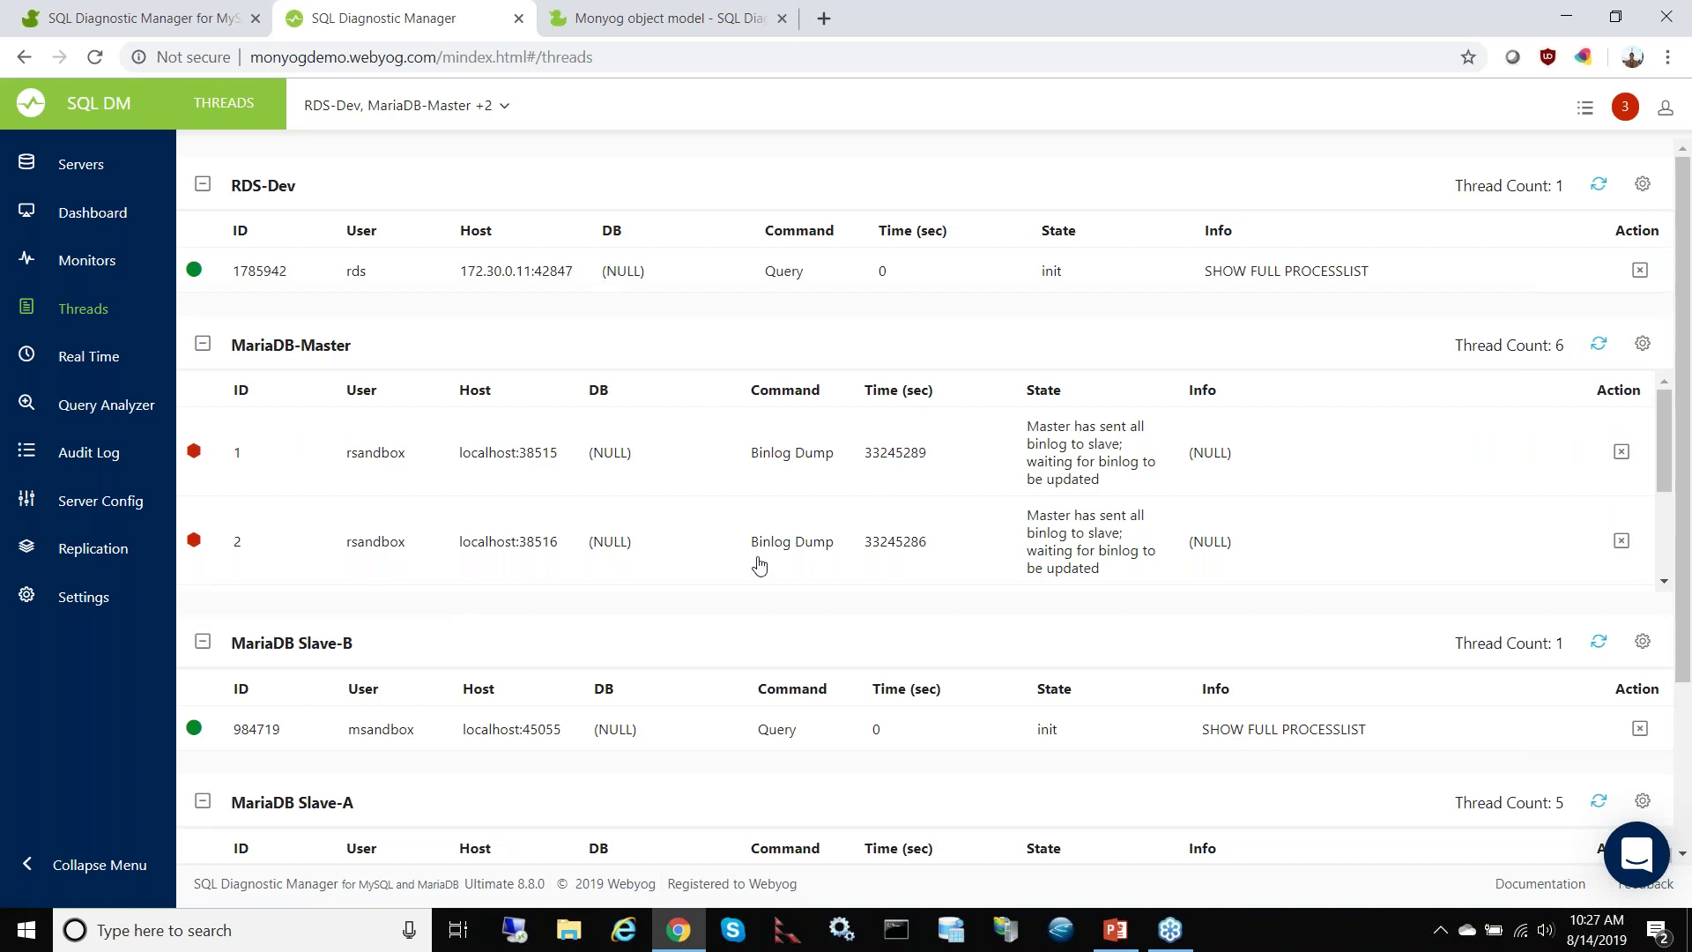
scroll(759, 565, "down", 3)
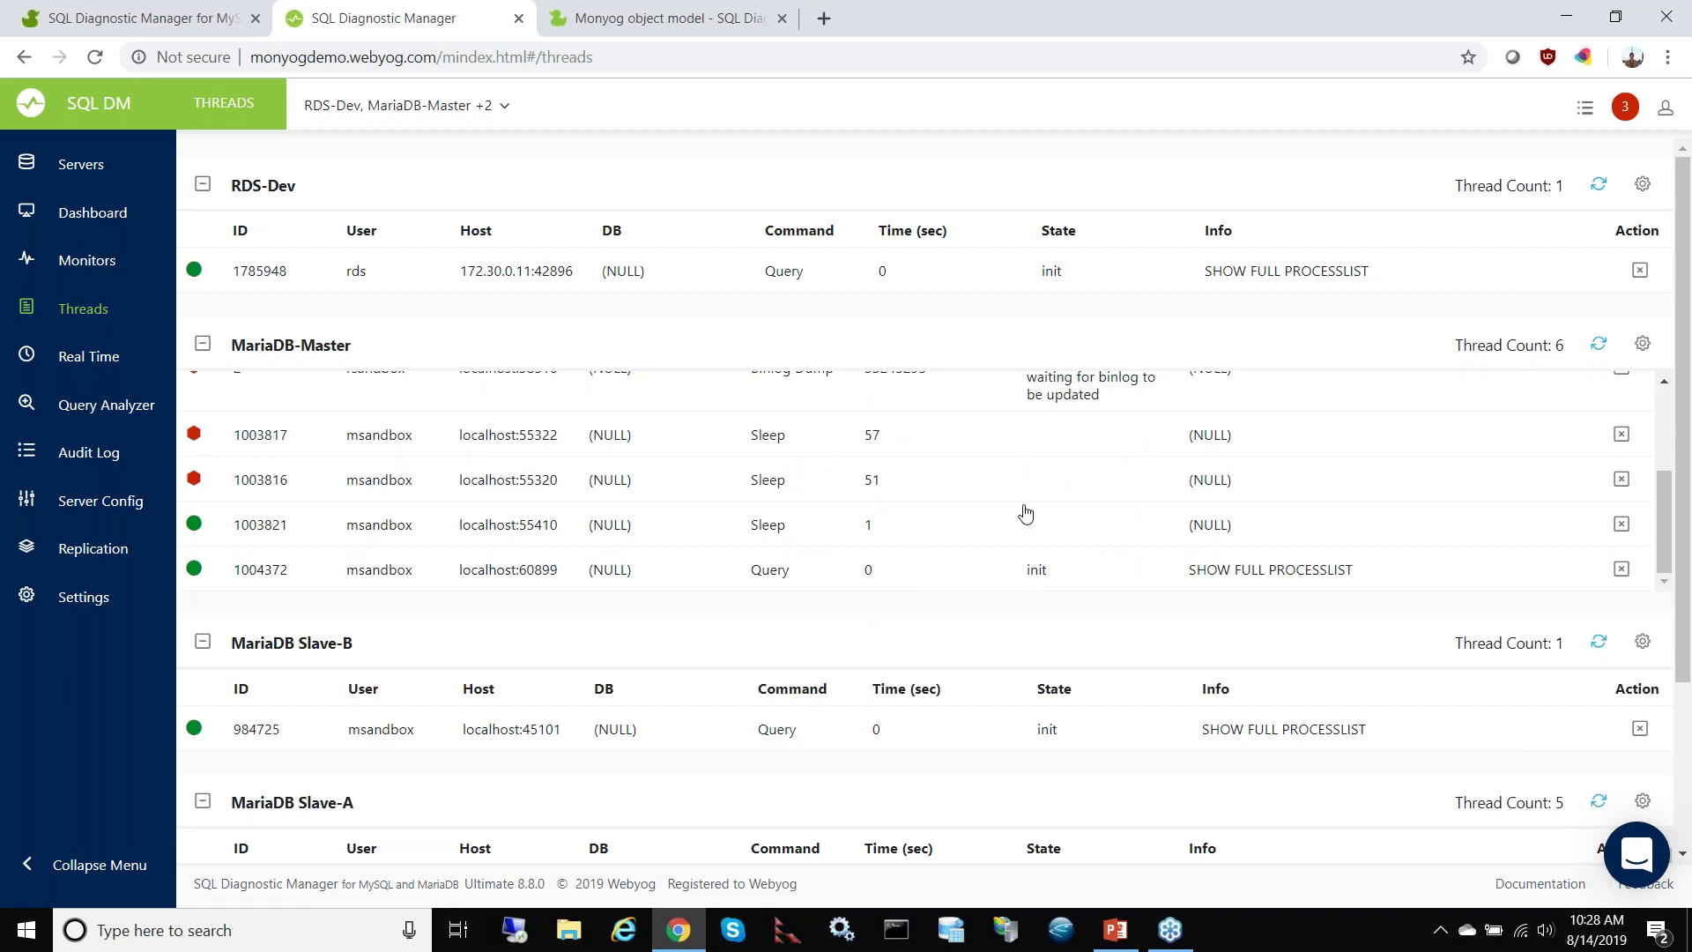
scroll(1022, 509, "up", 2)
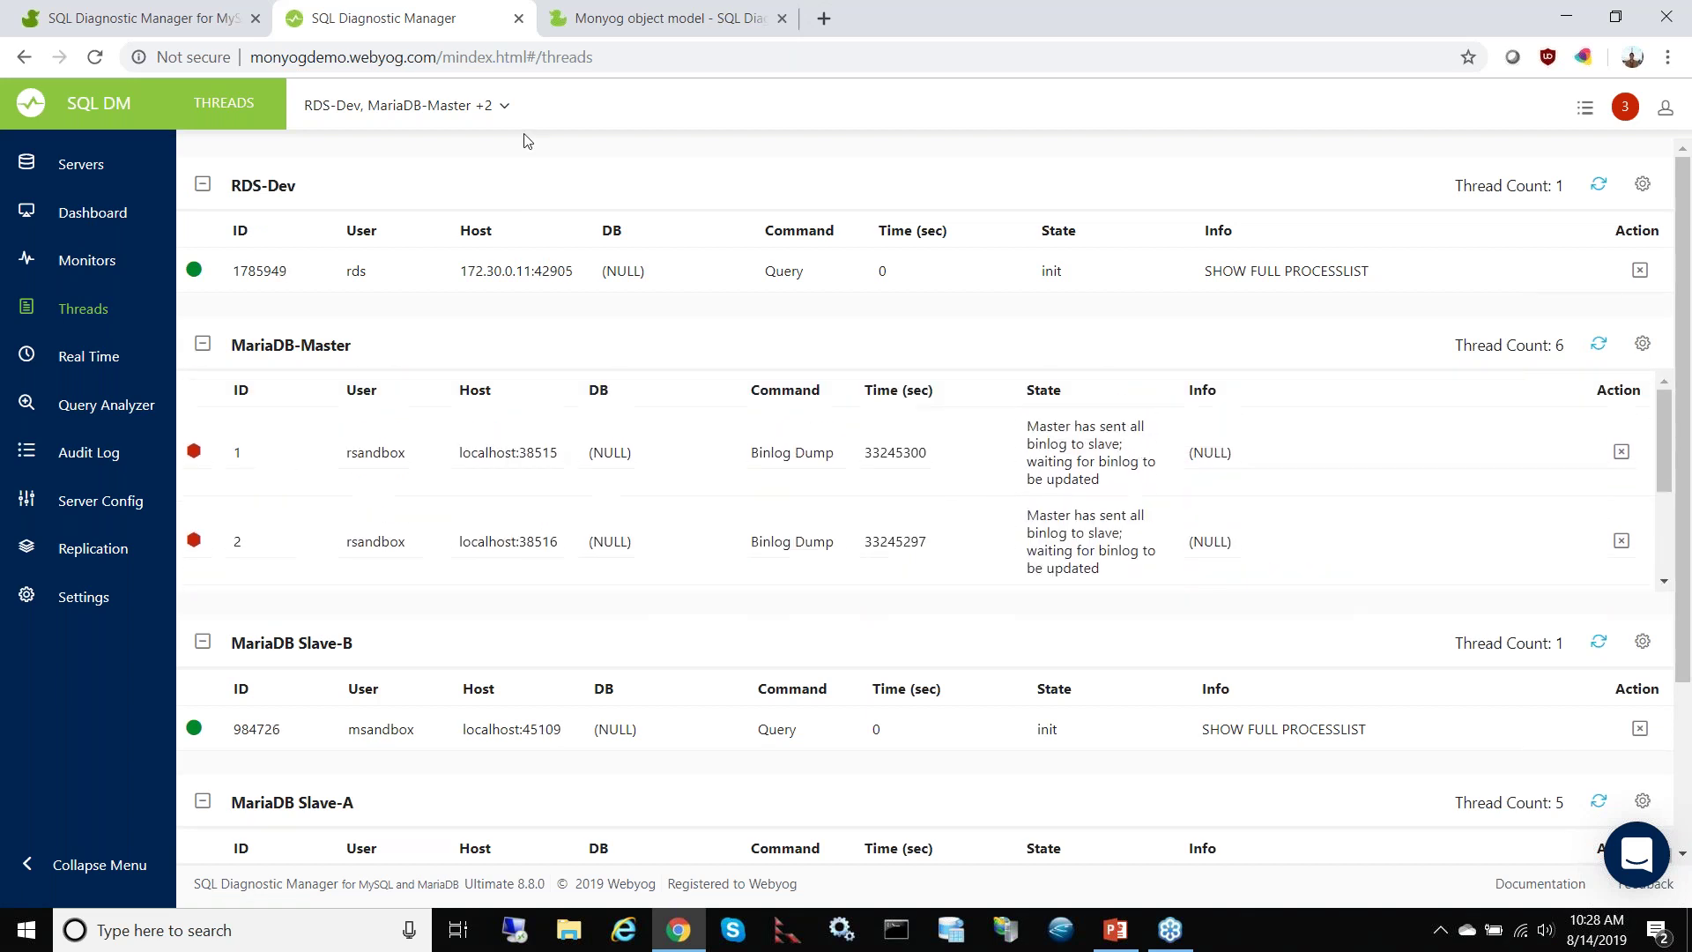
Step: Remove RDS-Dev from the servers shown for threads and review the threads of the remaining MariaDB servers
left_click(421, 108)
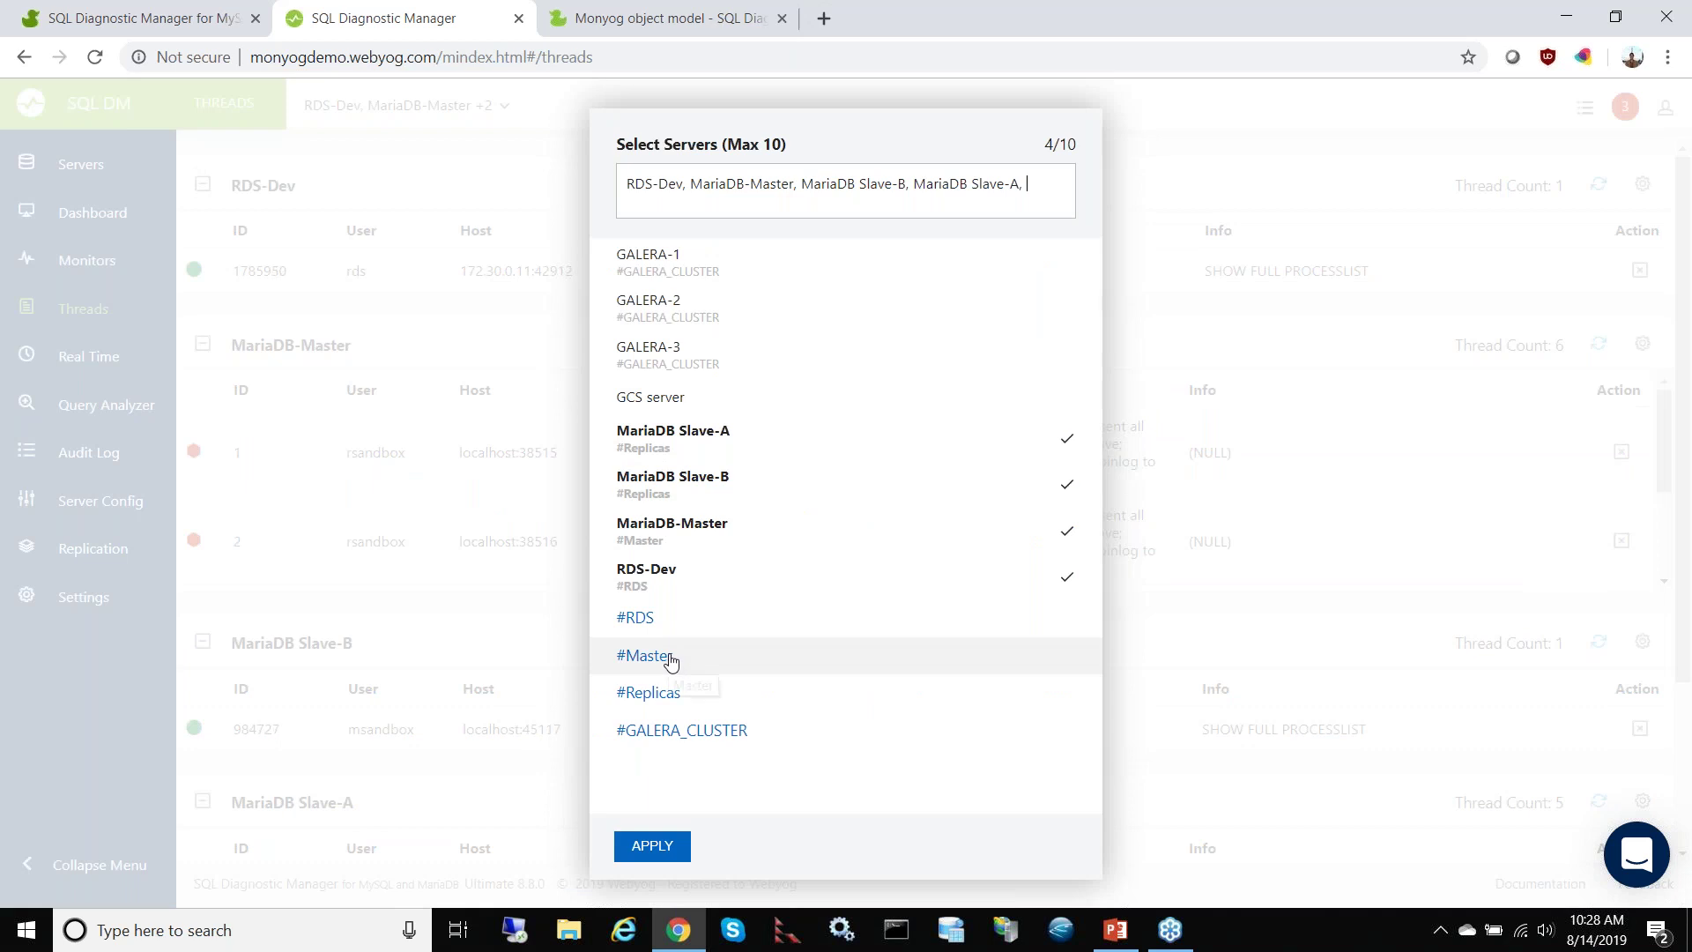
left_click(729, 569)
left_click(654, 848)
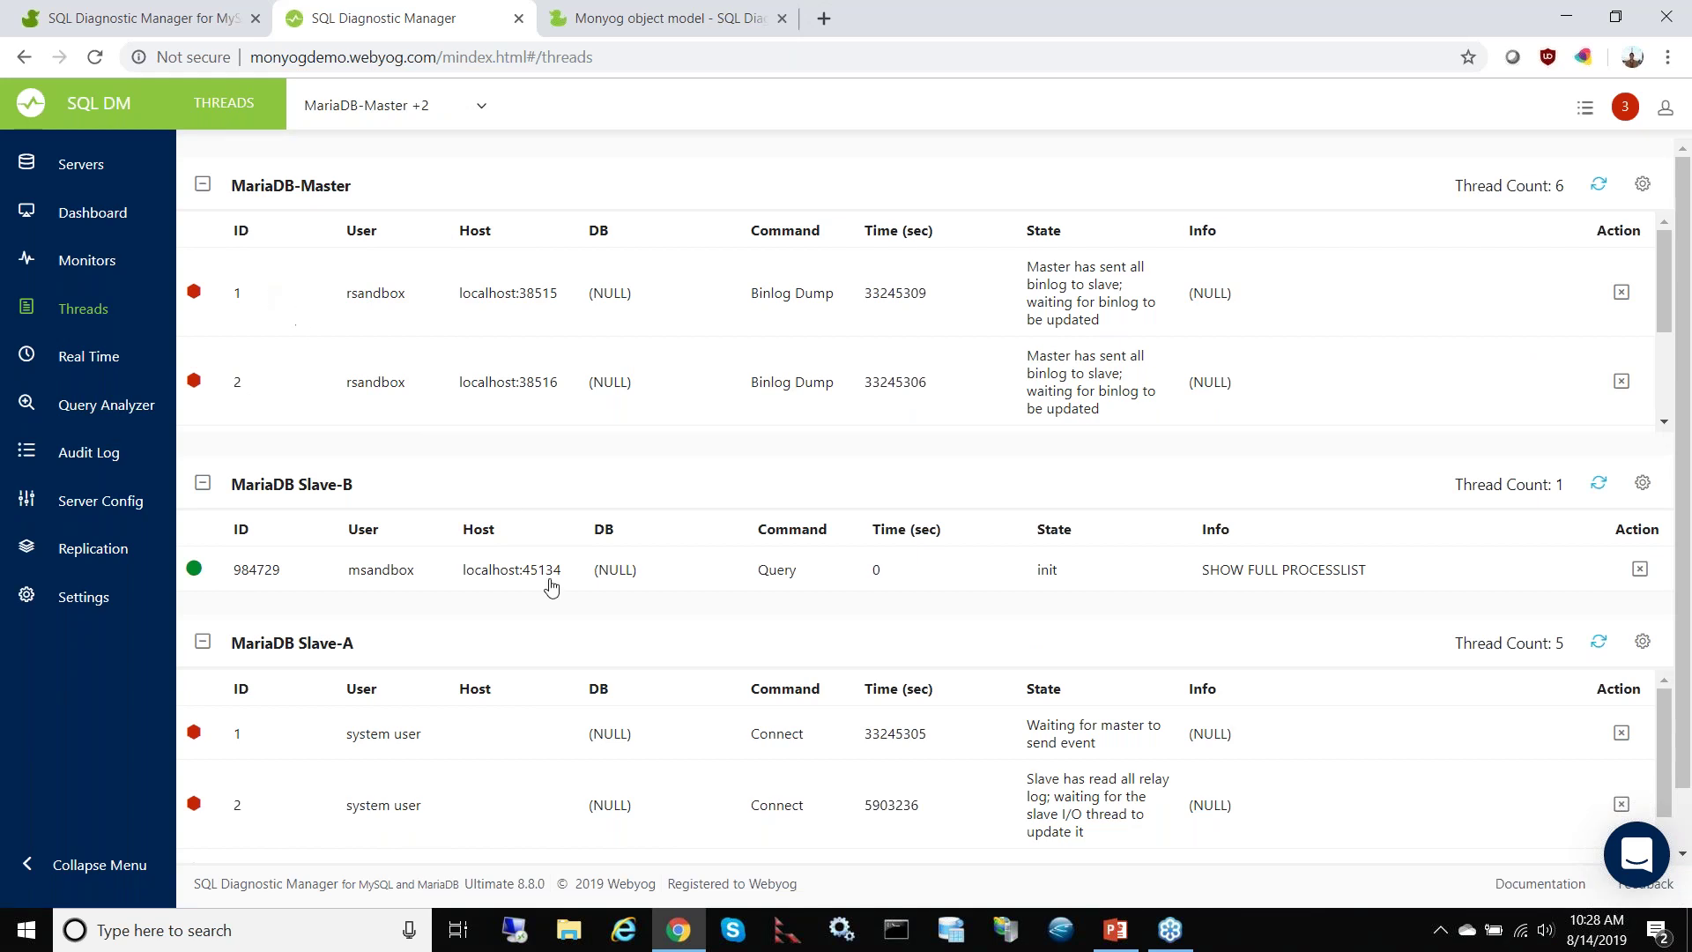
scroll(793, 590, "down", 1)
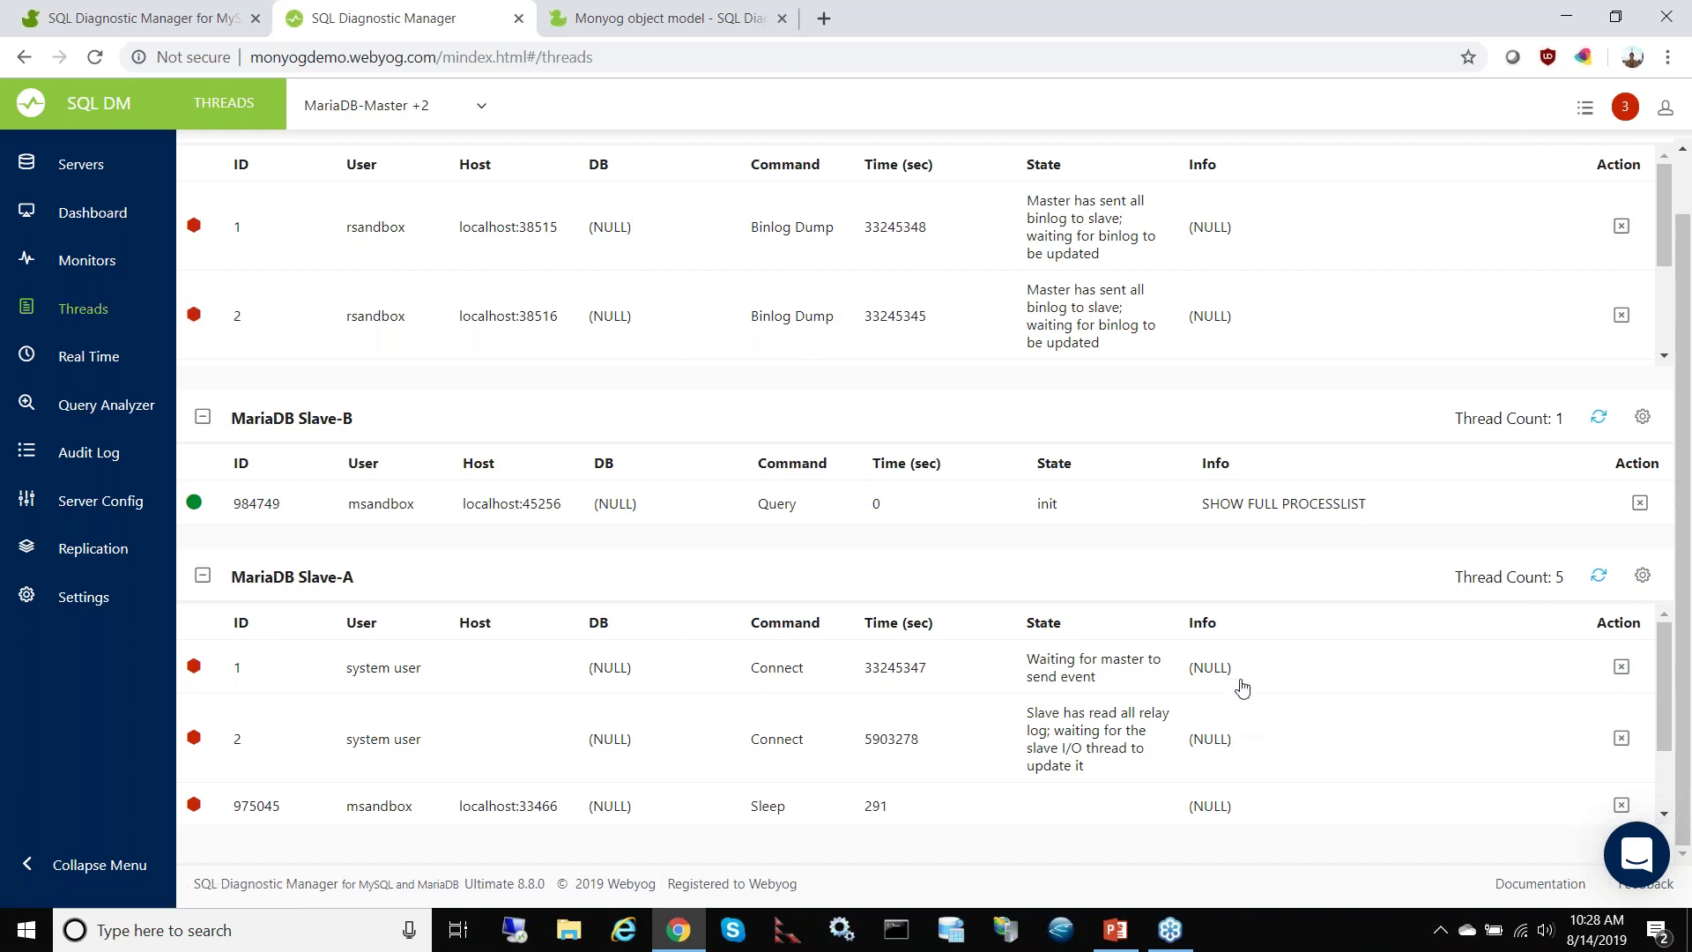
scroll(1242, 687, "down", 1)
scroll(1239, 684, "down", 1)
Step: Go to real-time monitoring and choose MariaDB-Master as the server
left_click(60, 355)
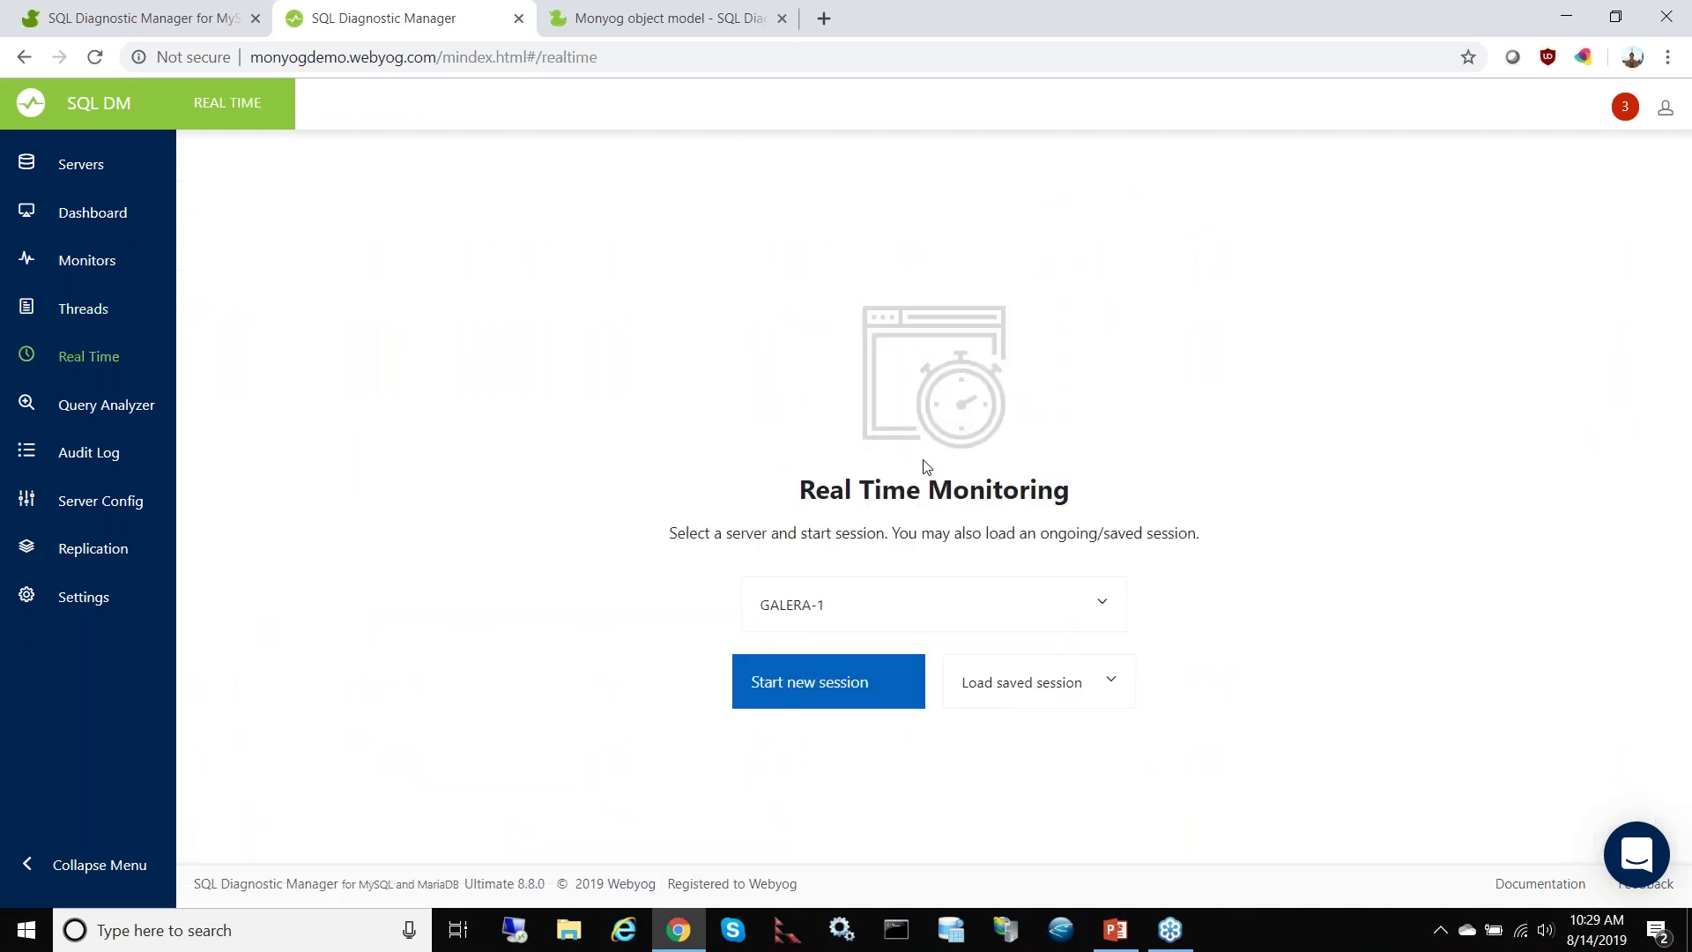
left_click(1024, 699)
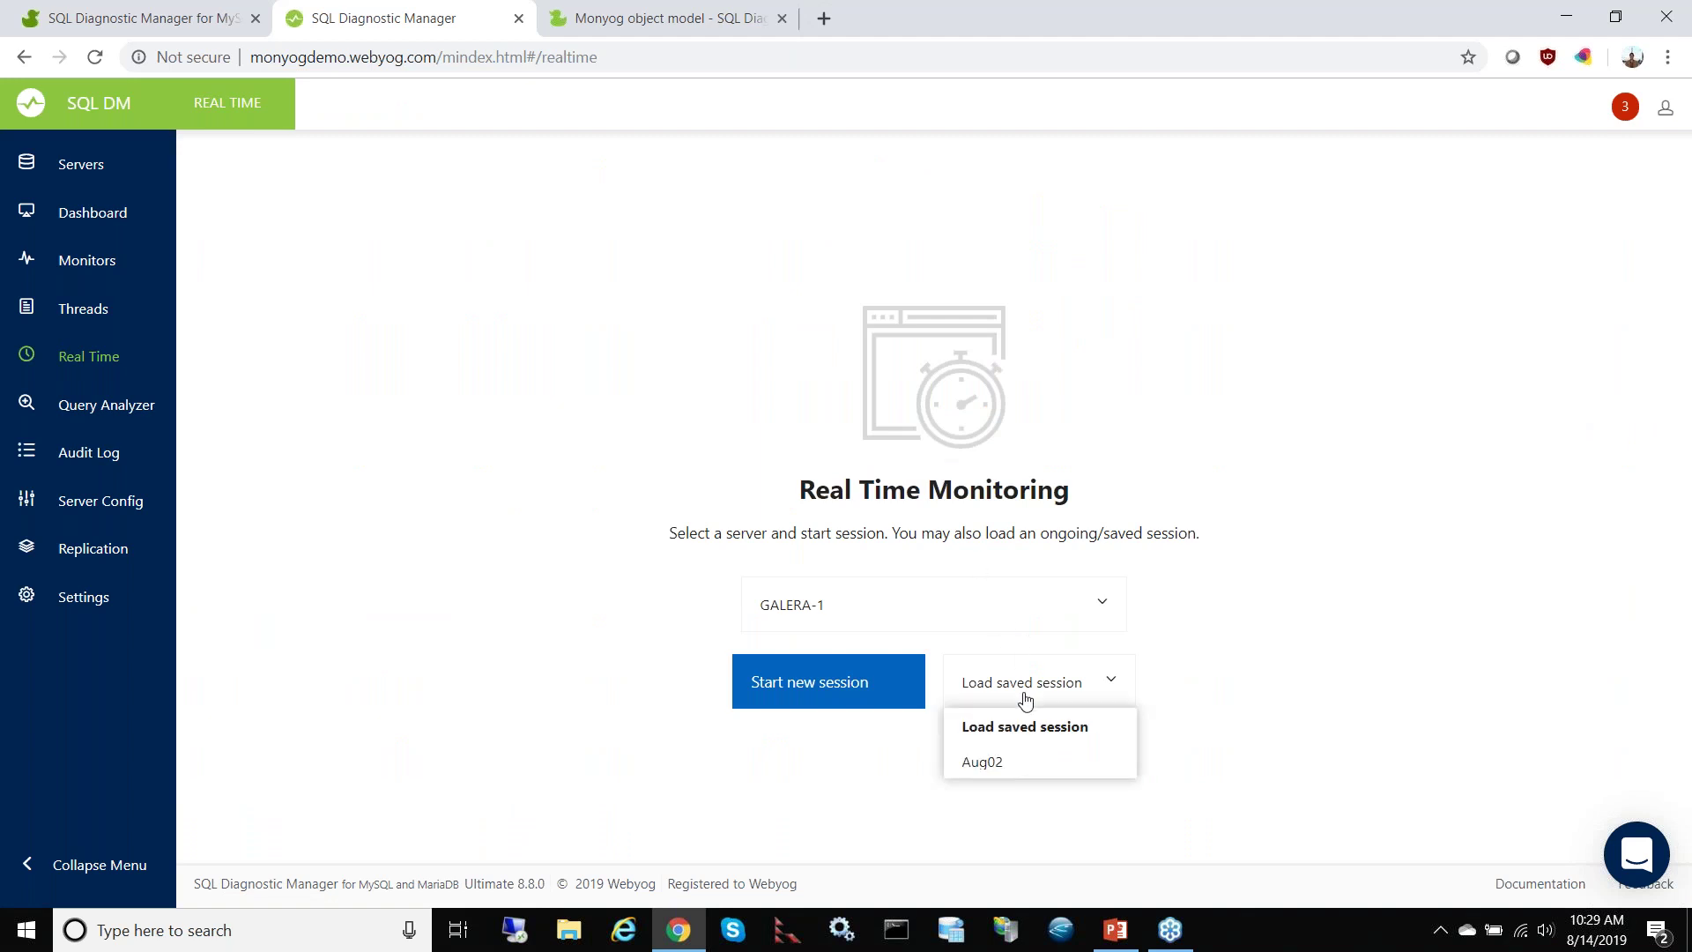
left_click(844, 617)
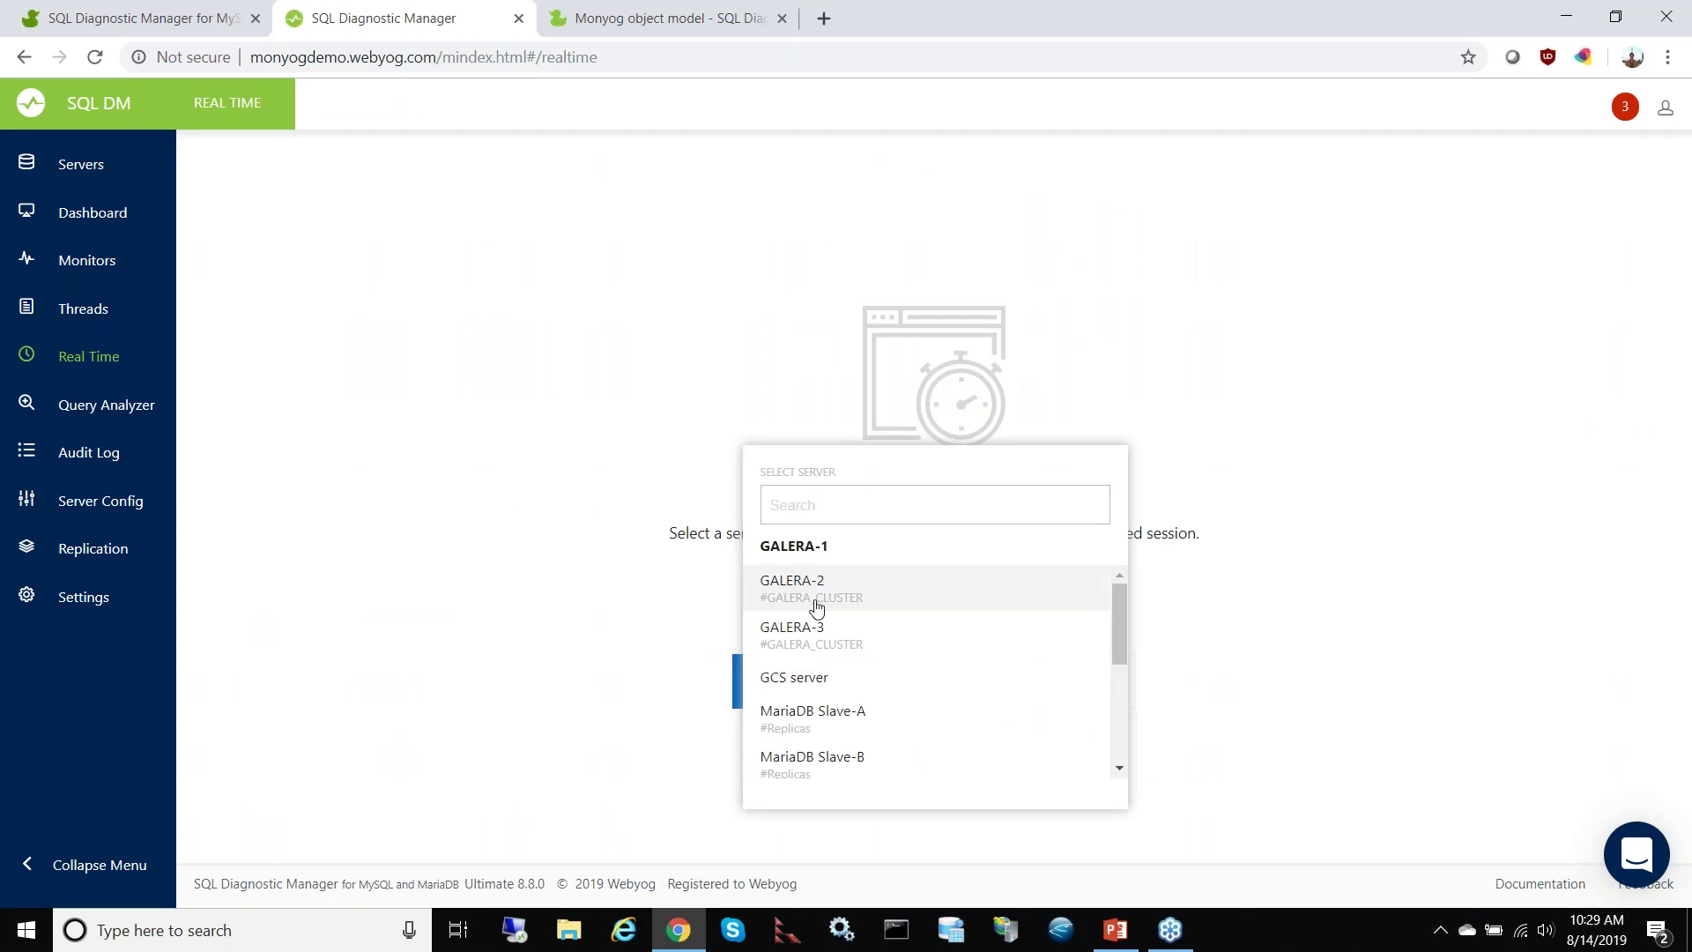
scroll(859, 698, "down", 5)
scroll(800, 718, "up", 3)
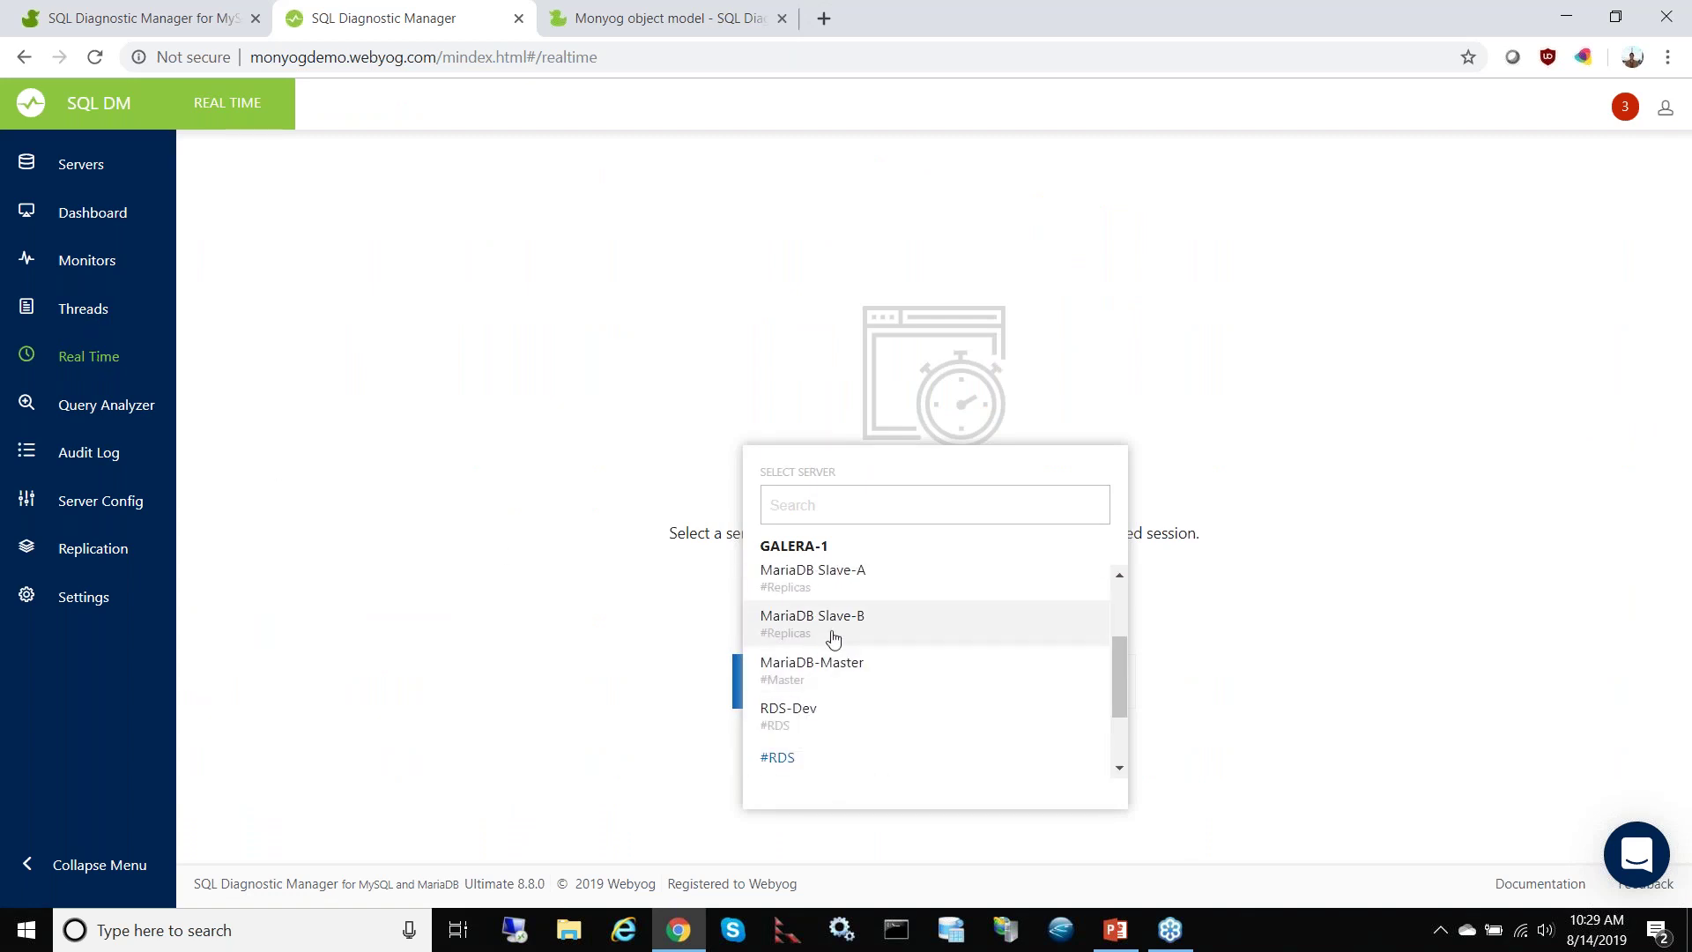
left_click(854, 677)
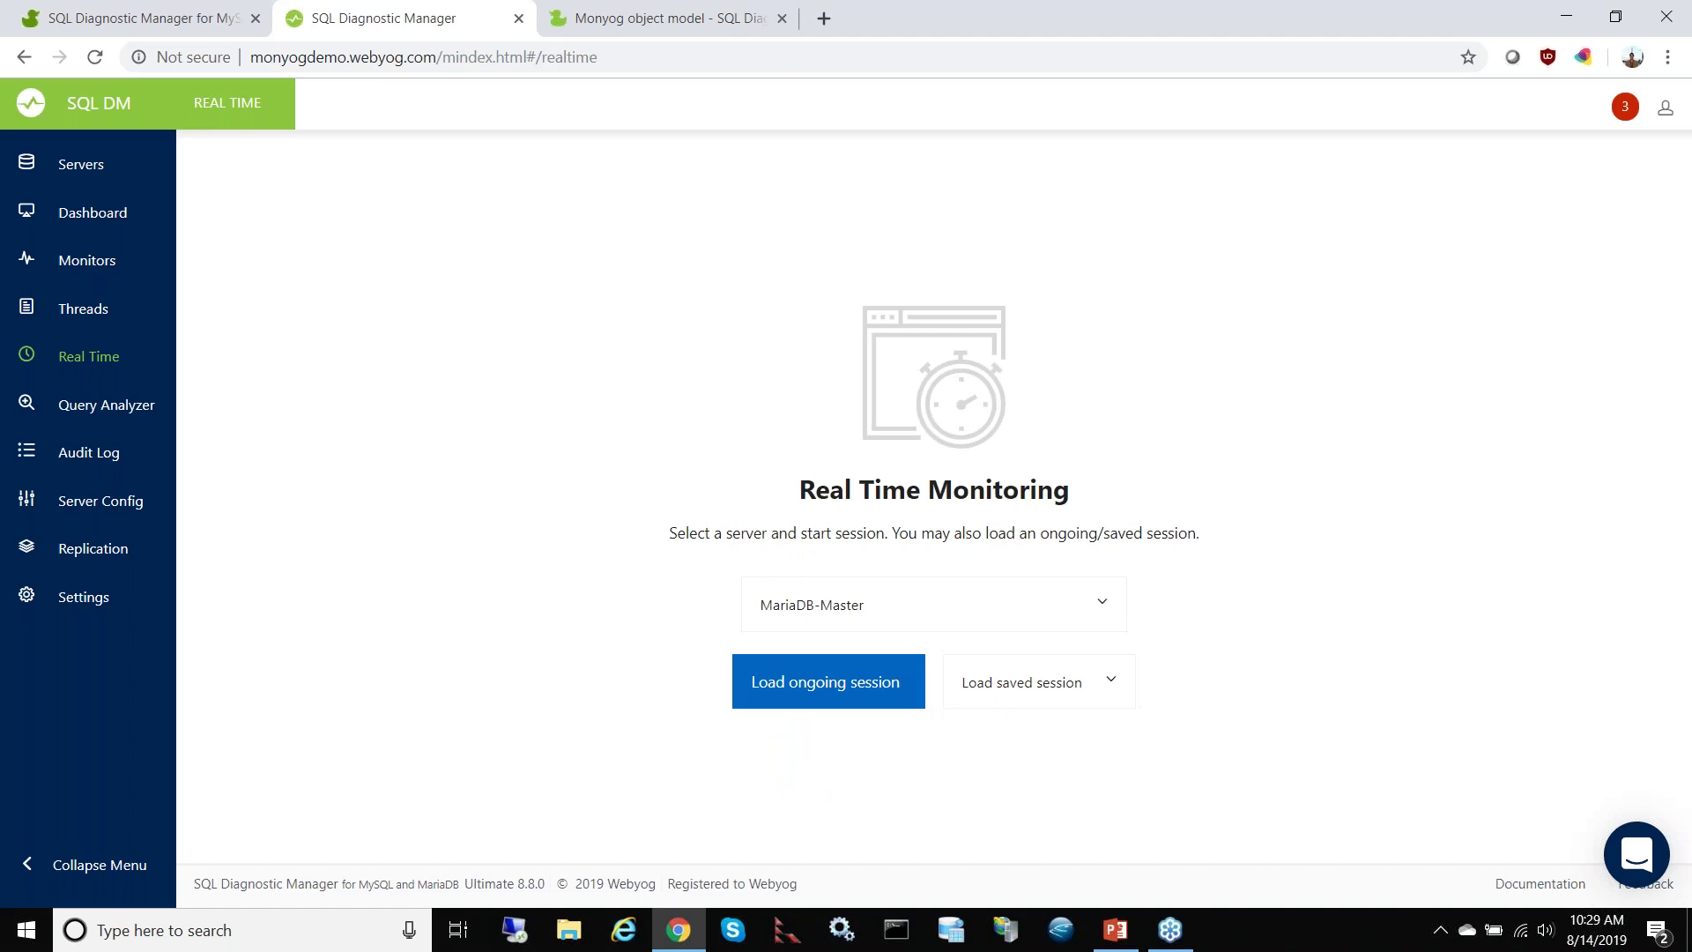
Step: Load the saved real-time session Sep05 of MariaDB-Master
left_click(1057, 686)
scroll(1016, 842, "down", 1)
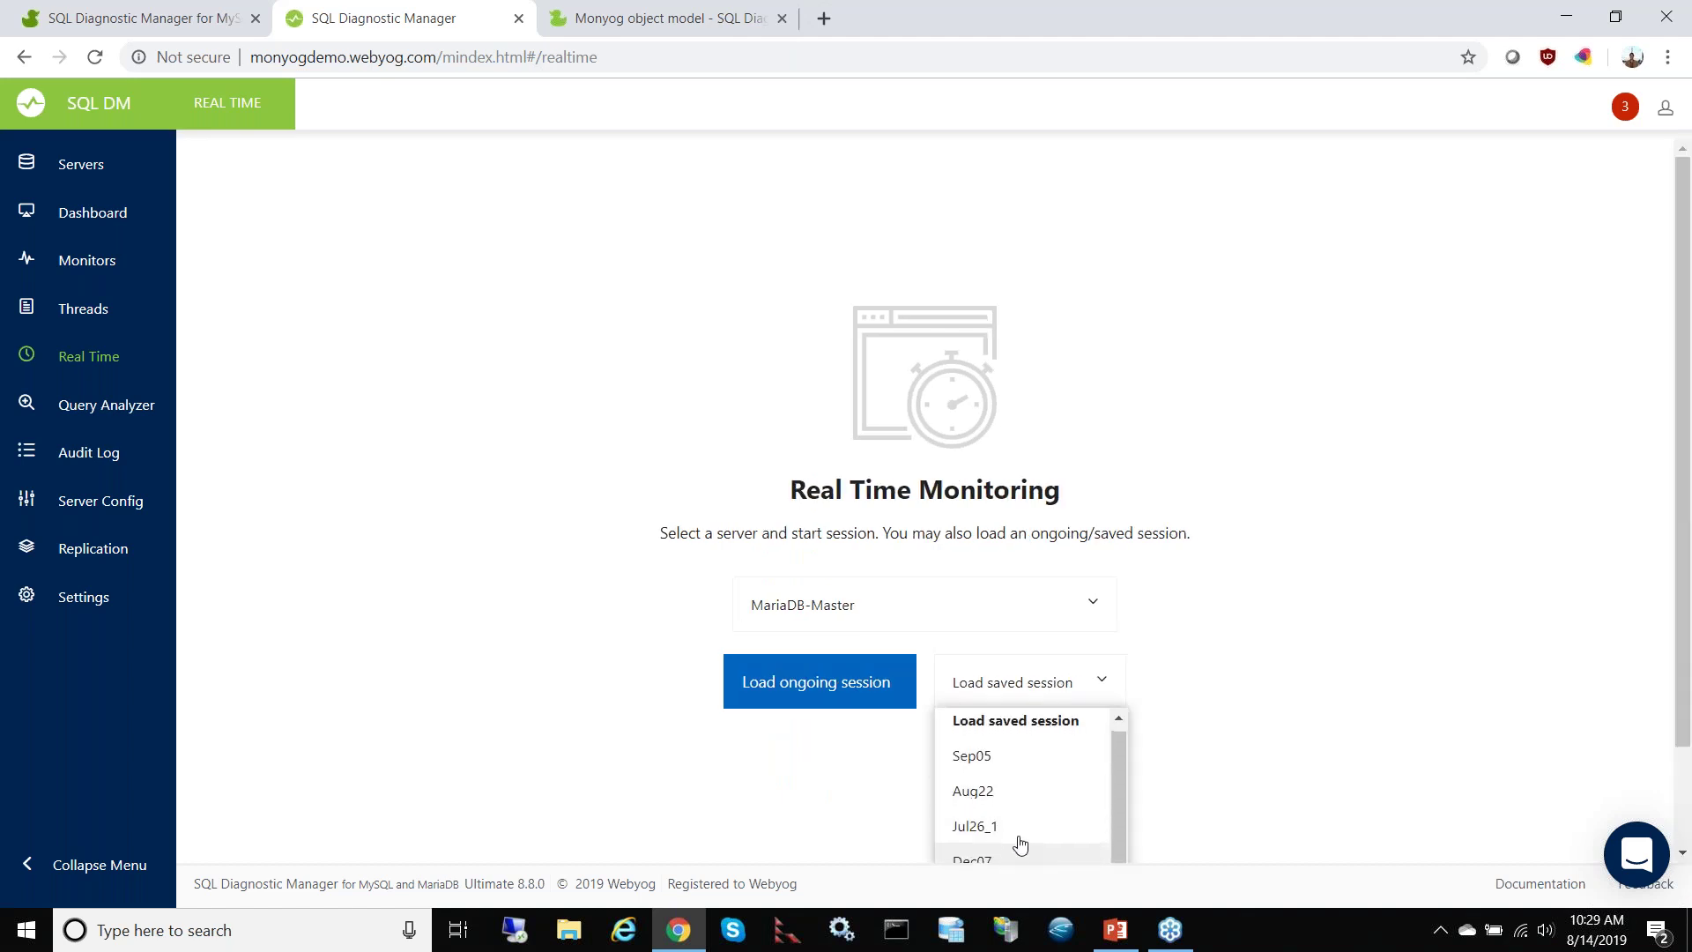
left_click(998, 760)
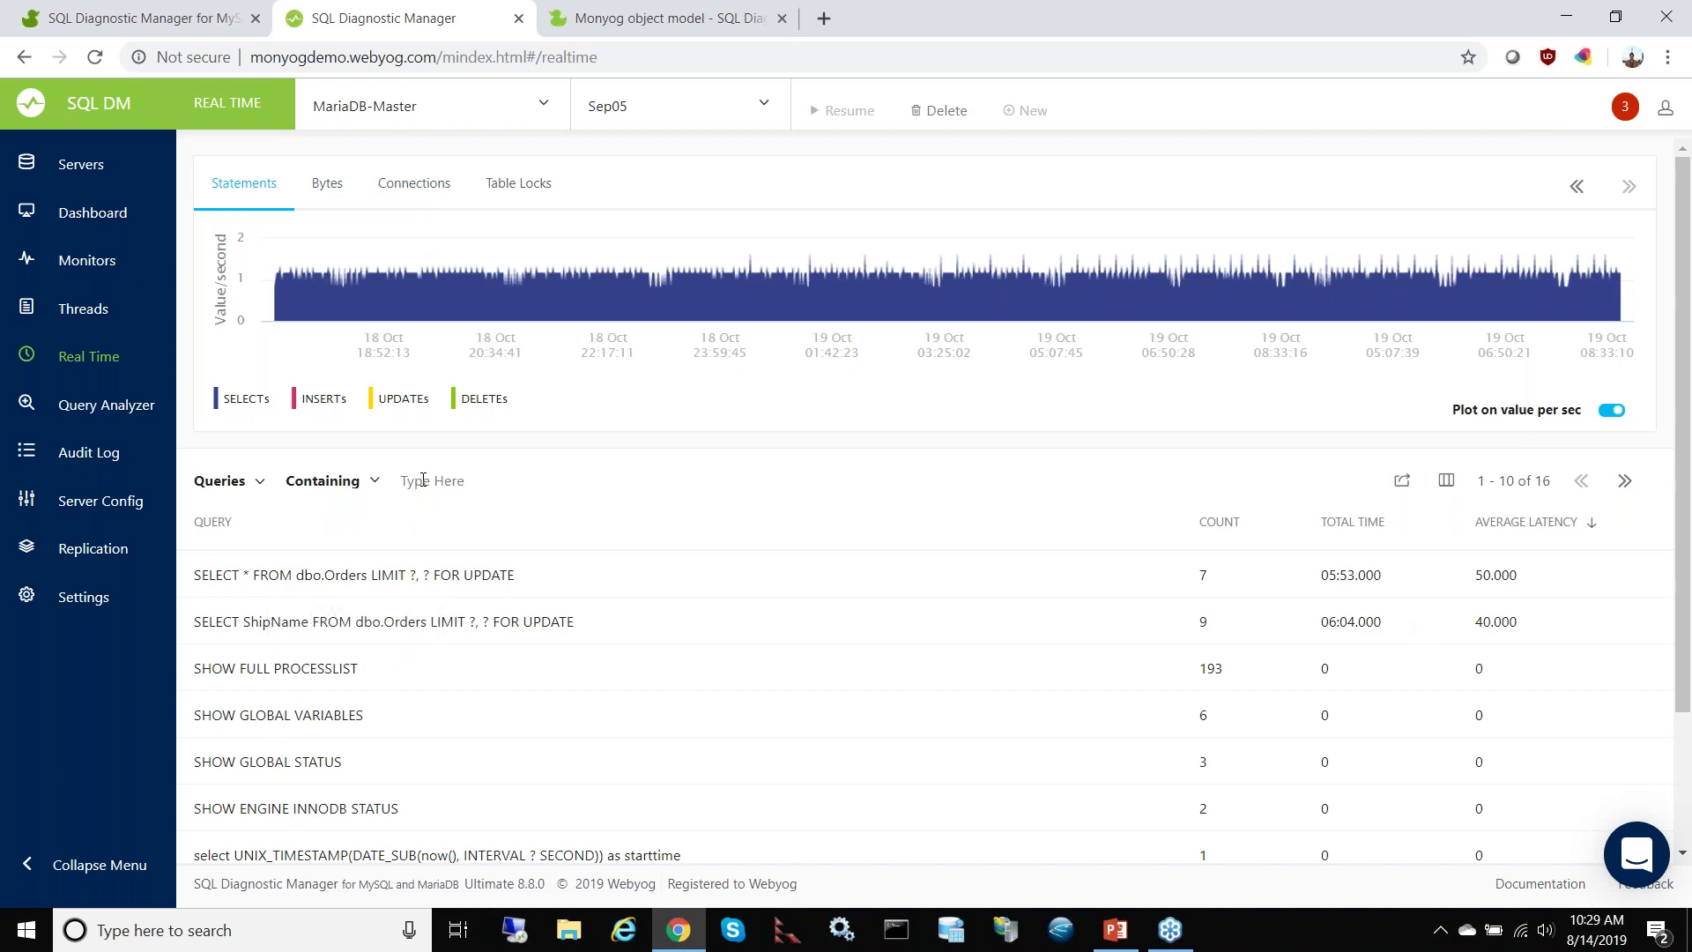
Step: Filter the session's queries to those containing "Order", then clear the filter text
type("s")
key("BackSpace")
type("Order")
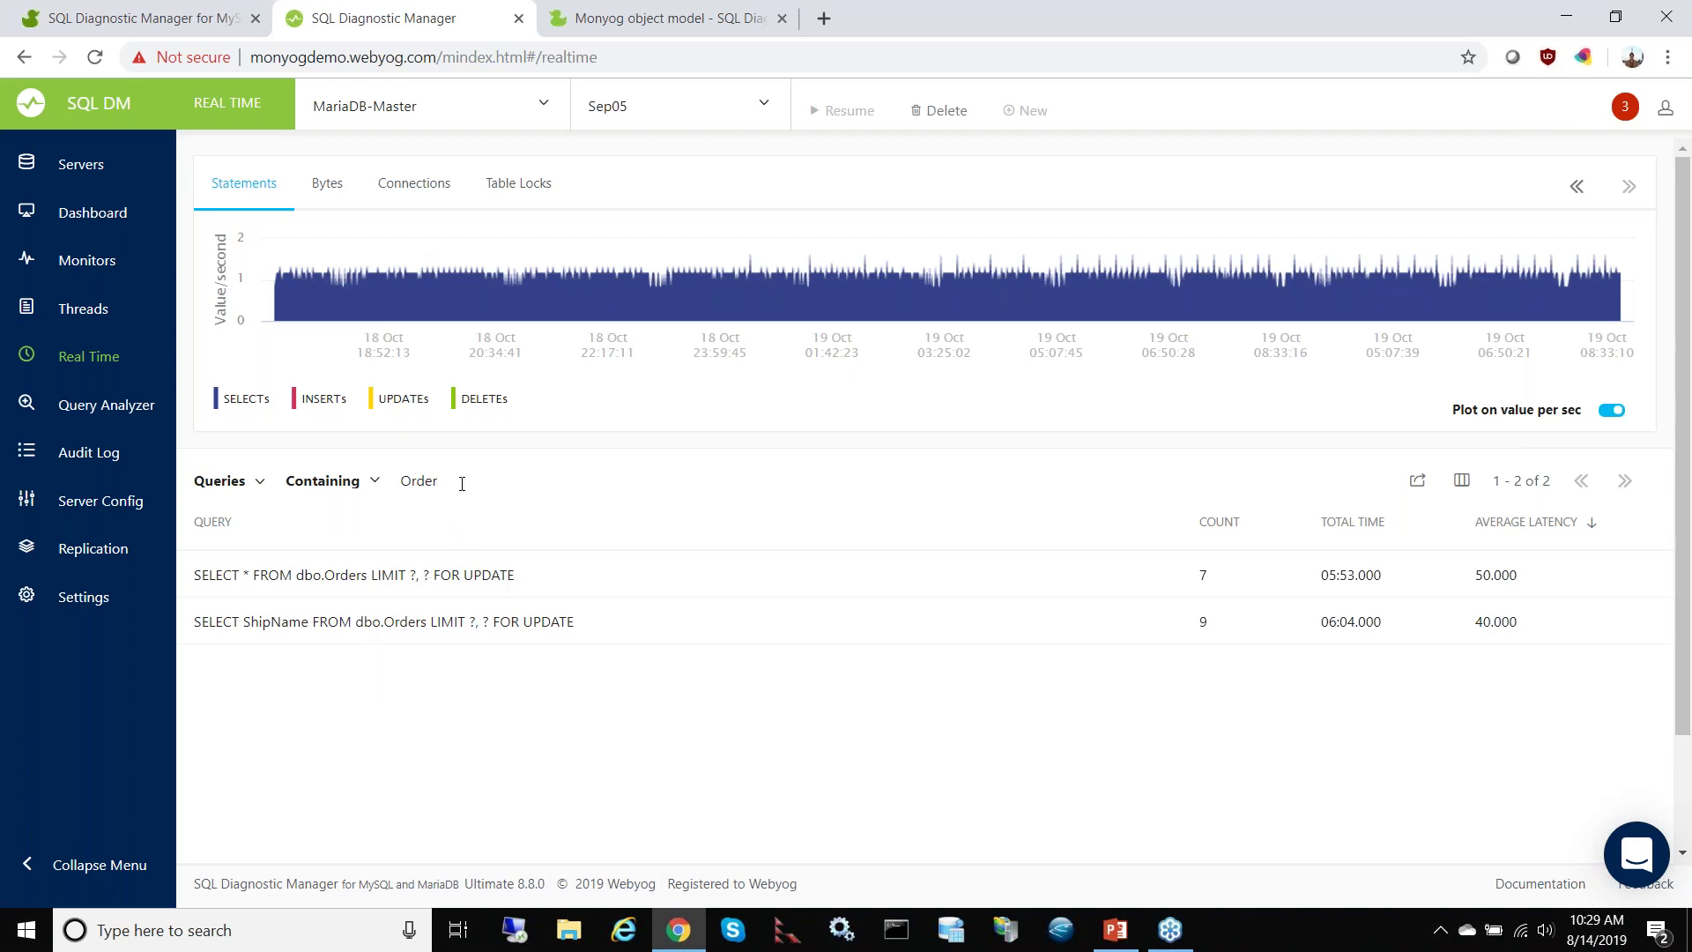
key("BackSpace")
key("BackSpace")
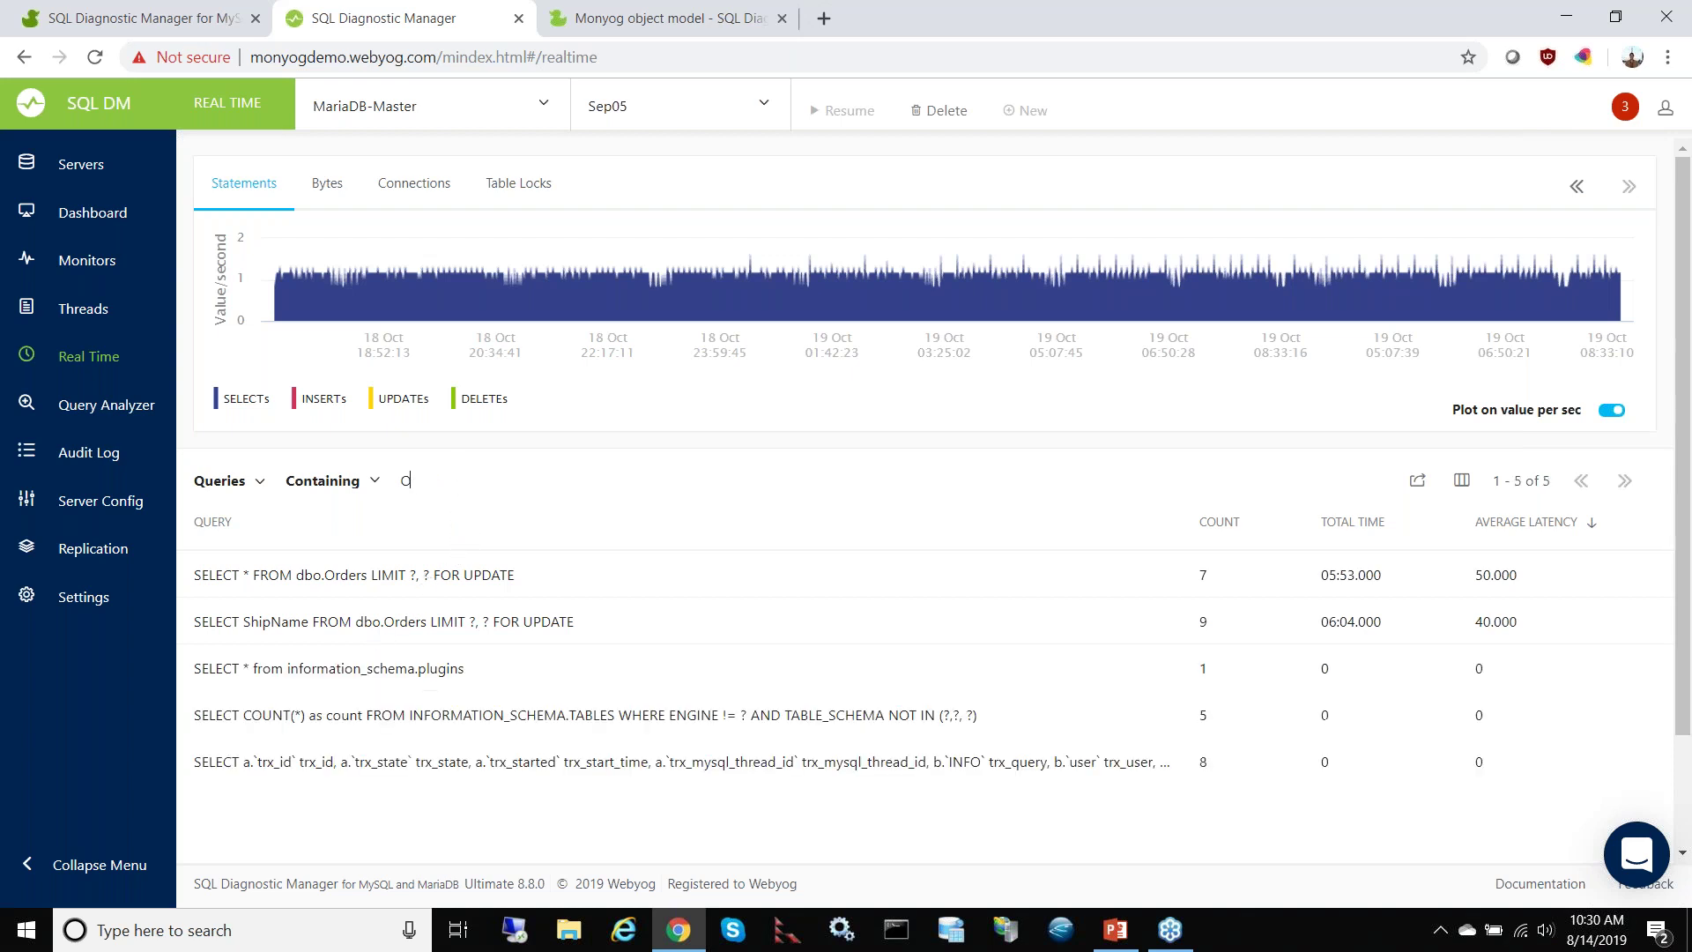
Step: View the session's tables and locked tables, then return to its list of queries
left_click(240, 482)
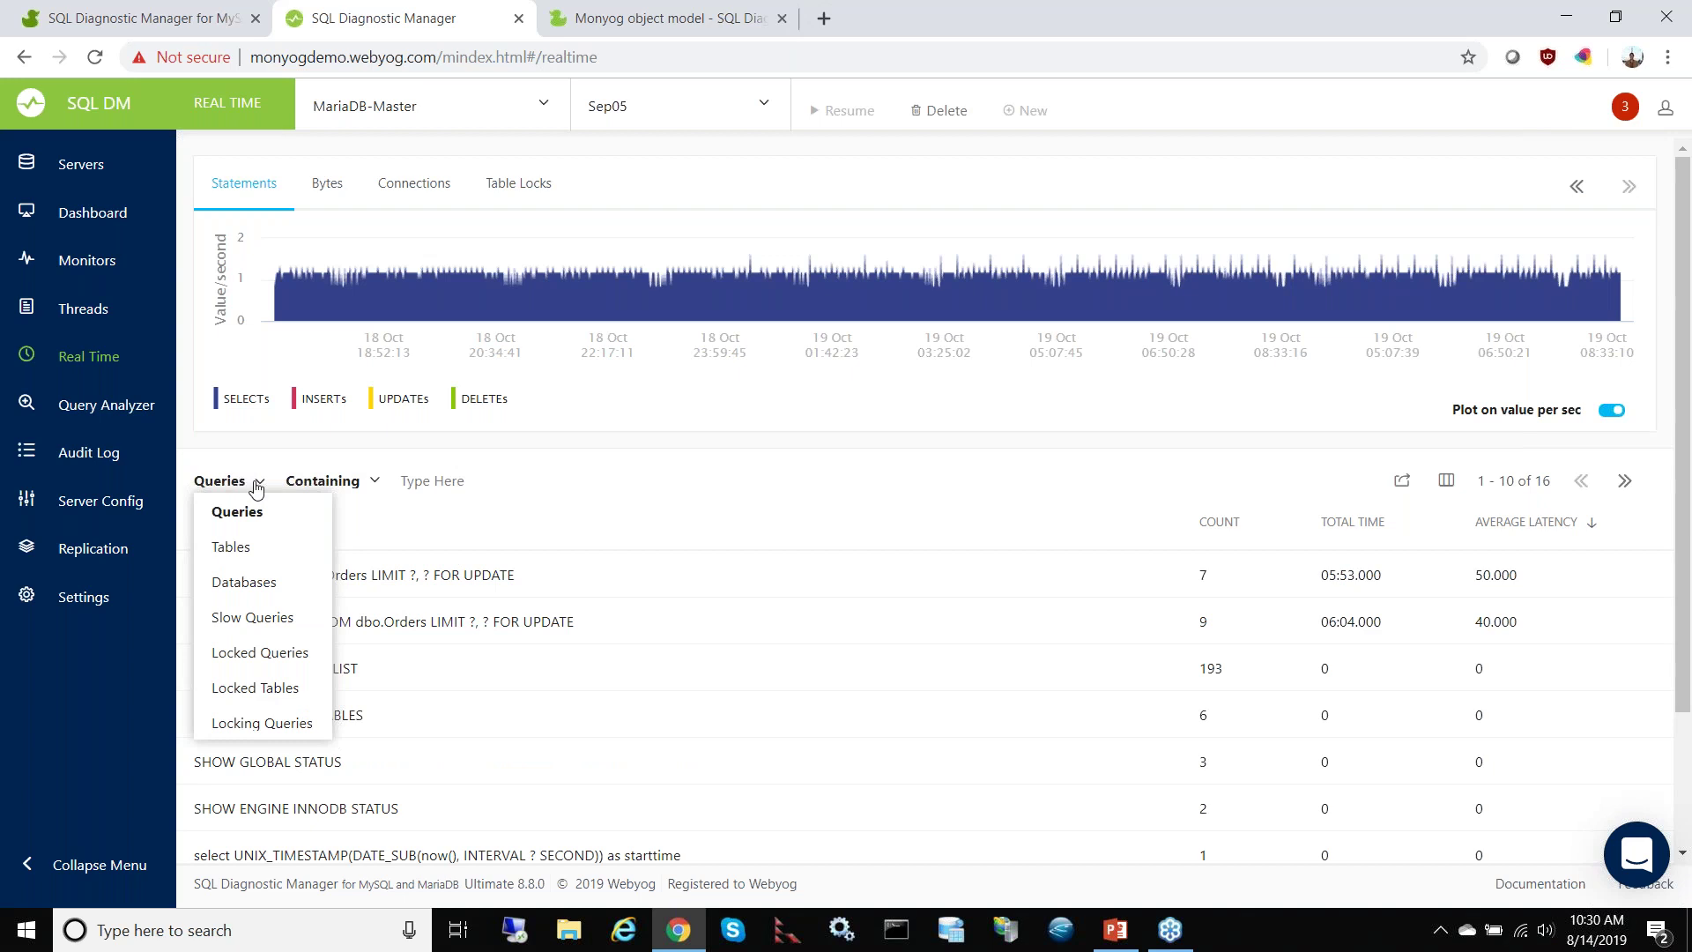
left_click(241, 547)
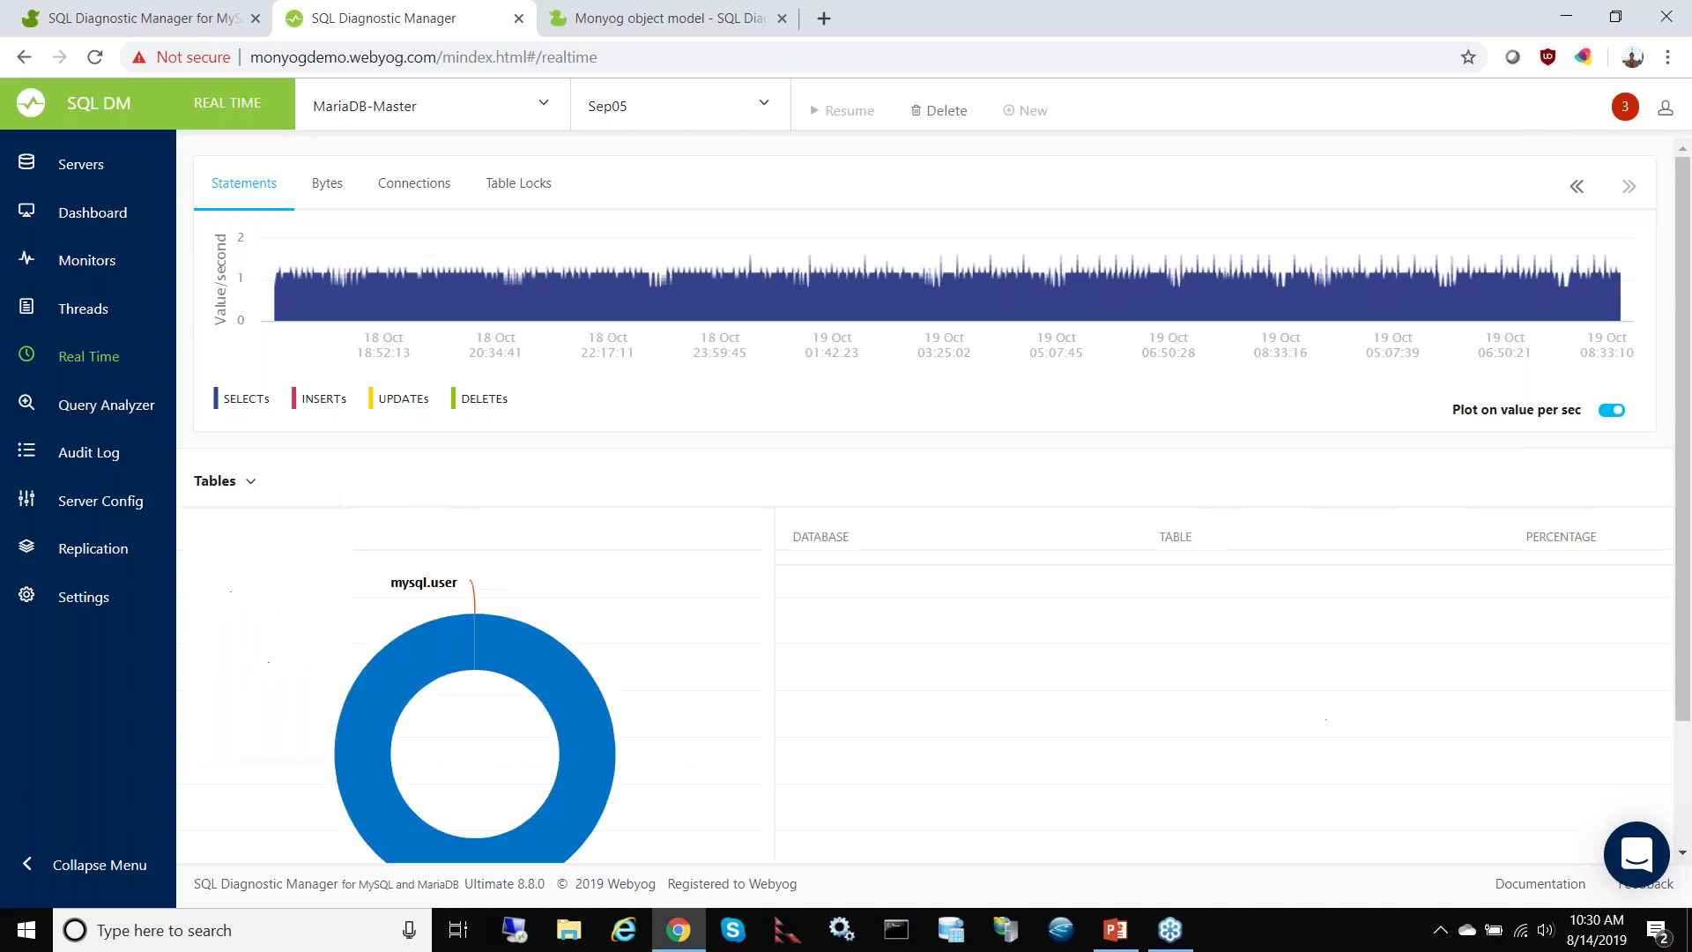
left_click(198, 491)
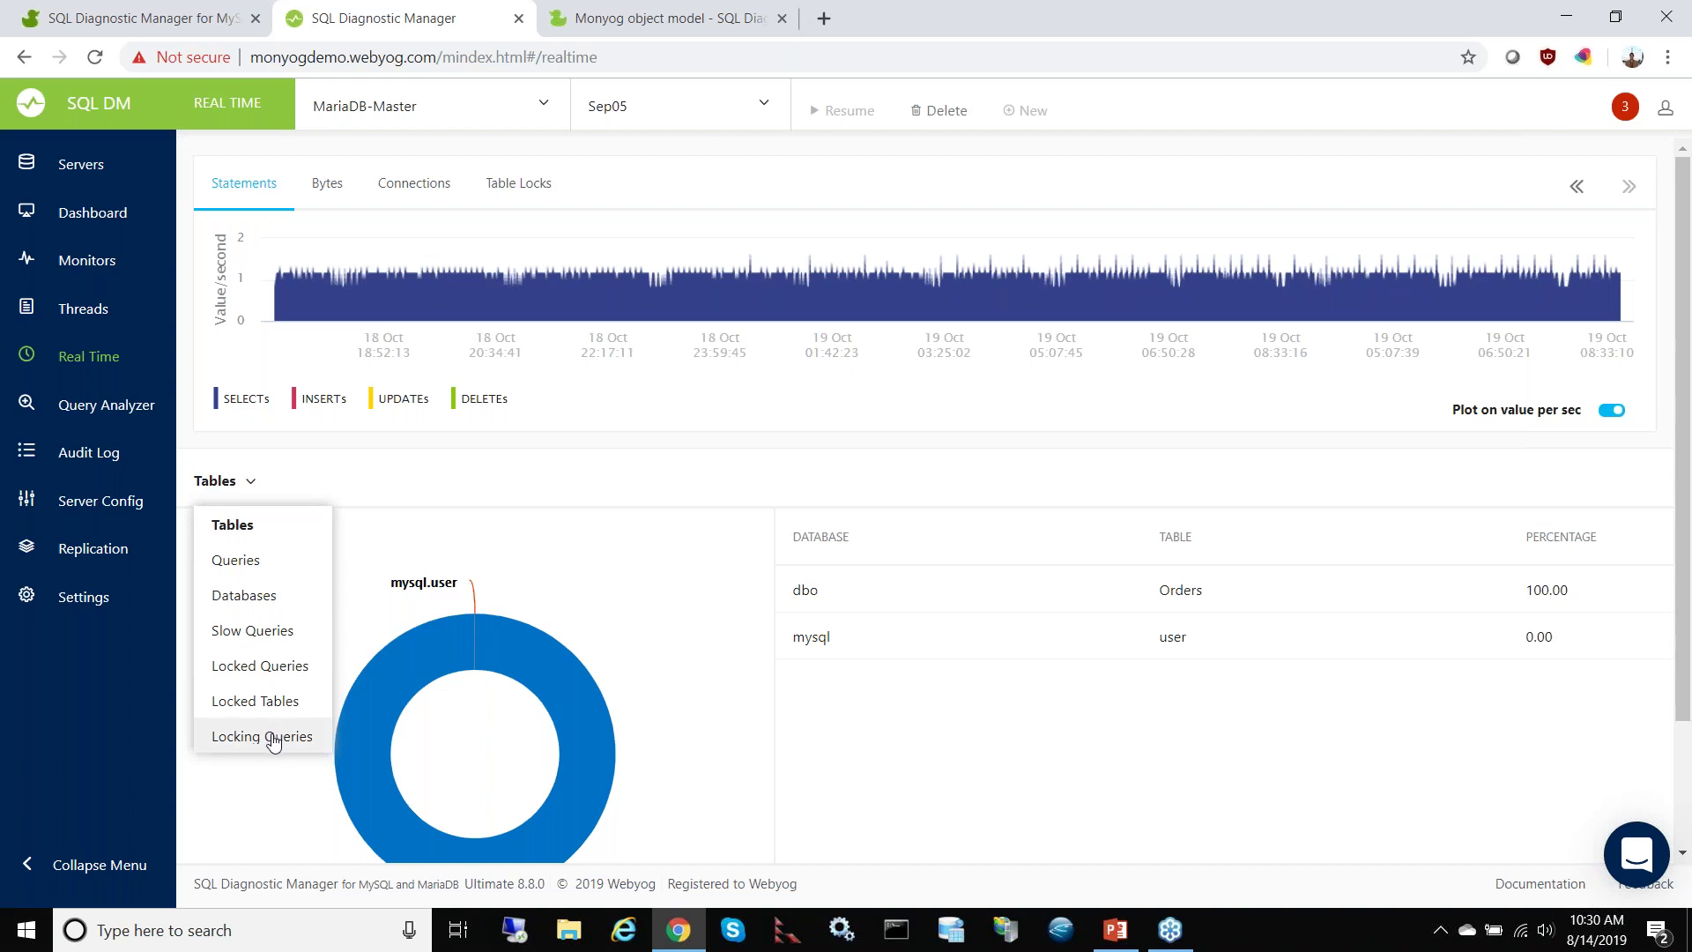
left_click(263, 701)
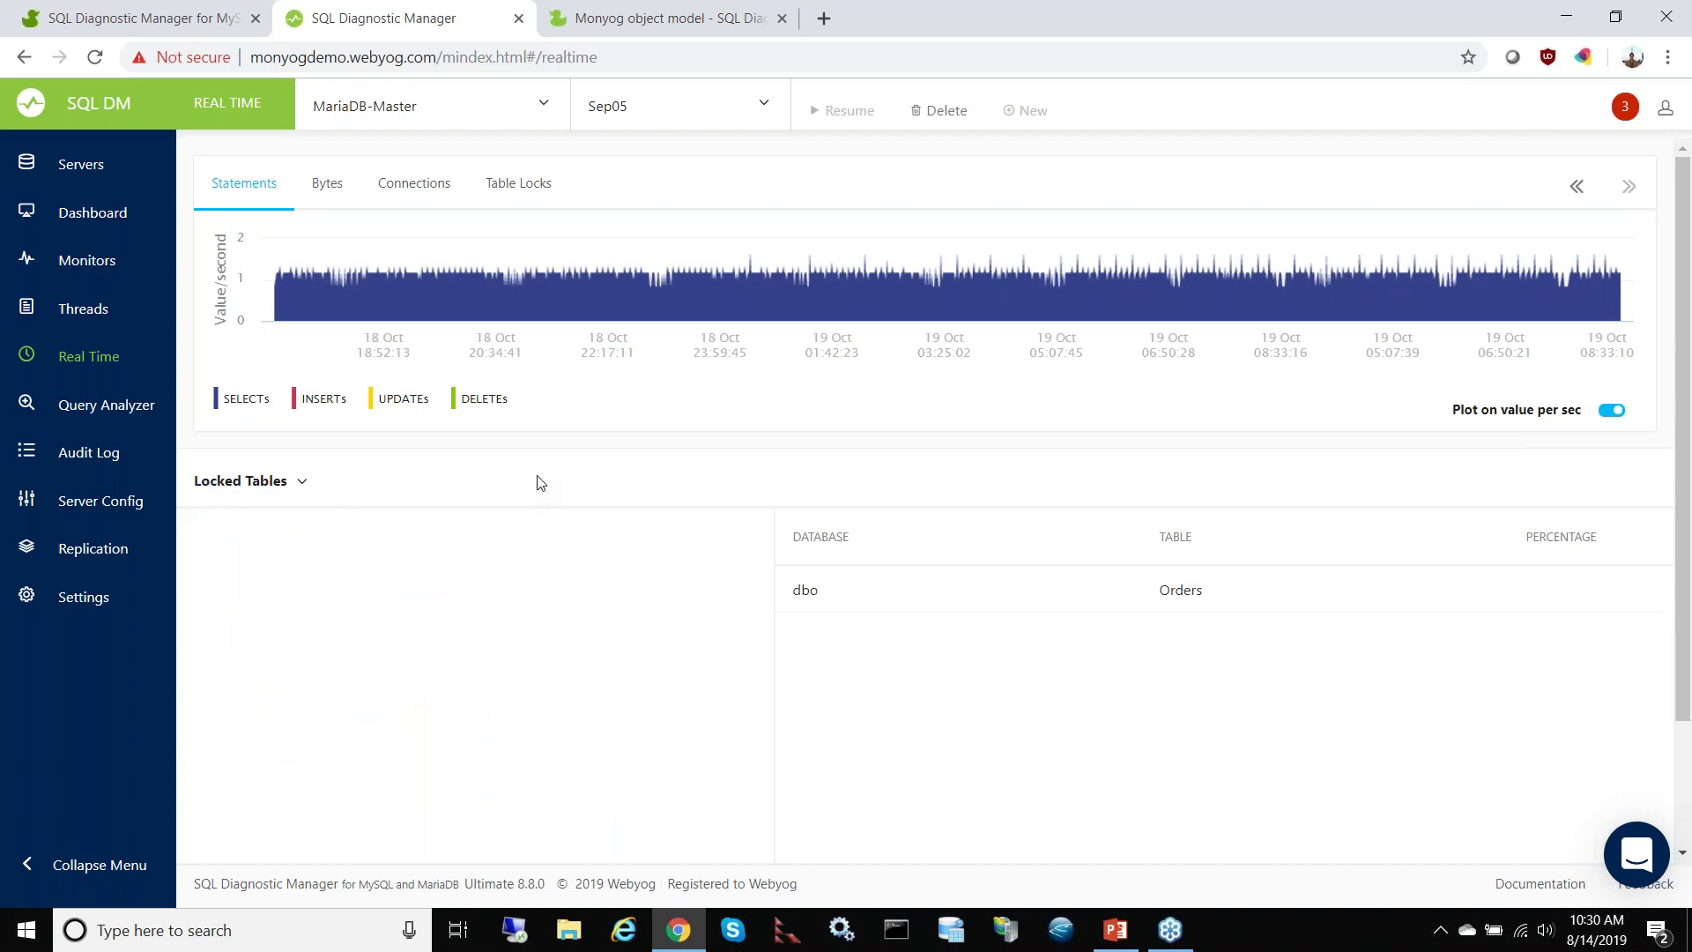
left_click(243, 482)
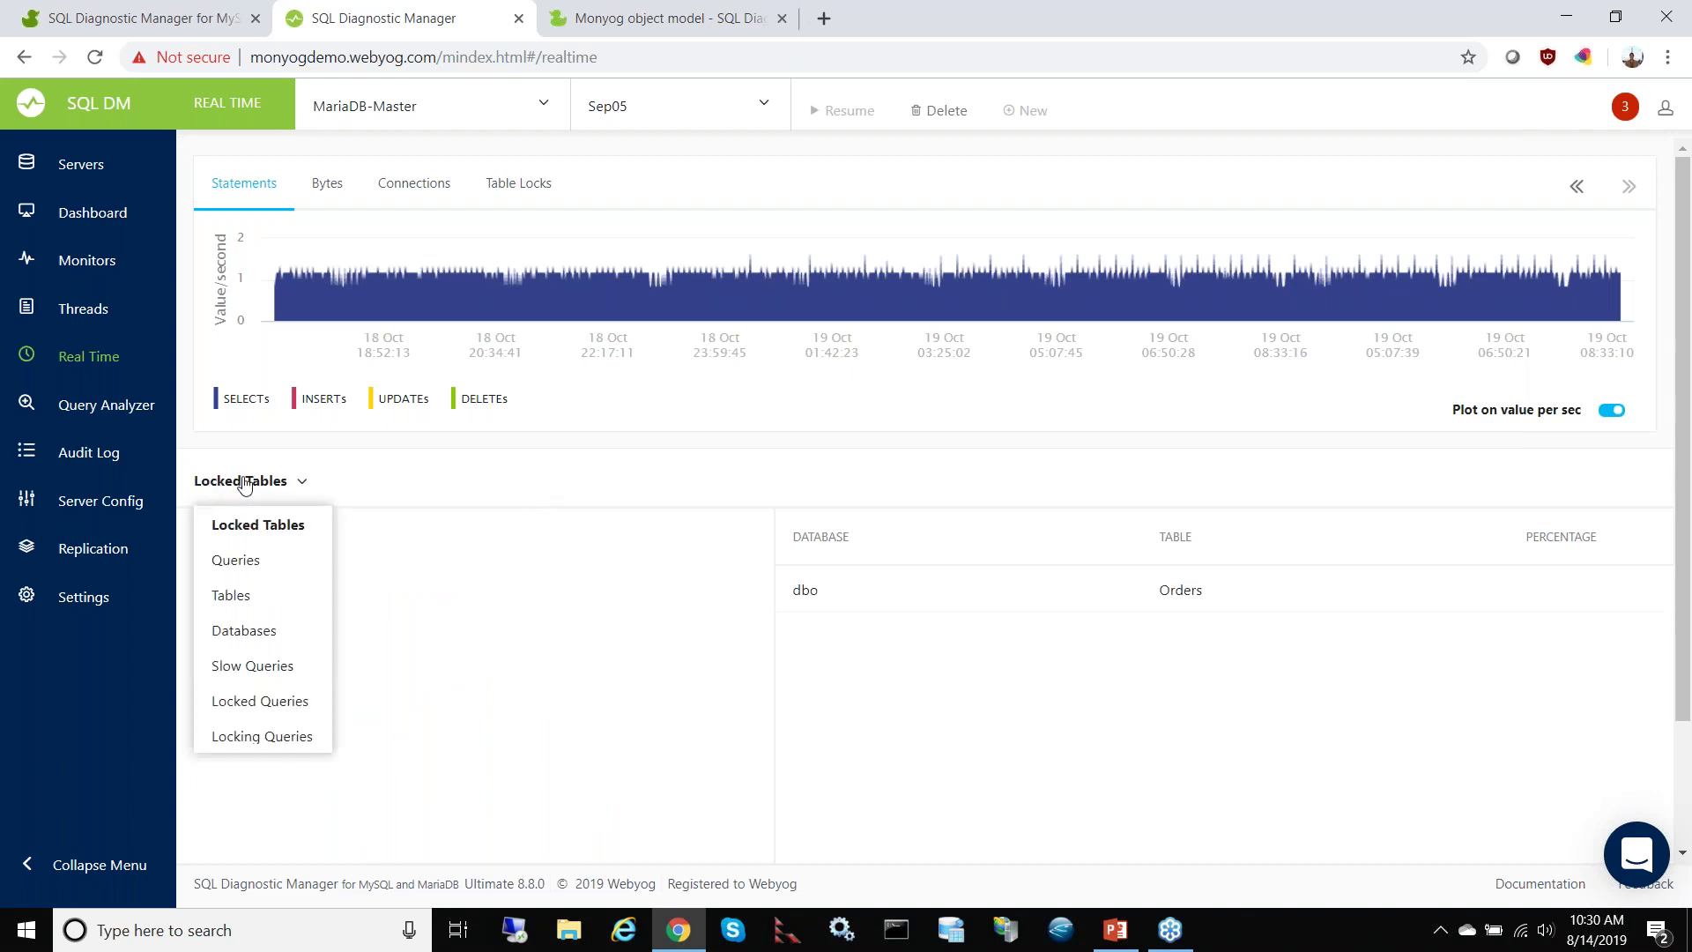
left_click(244, 564)
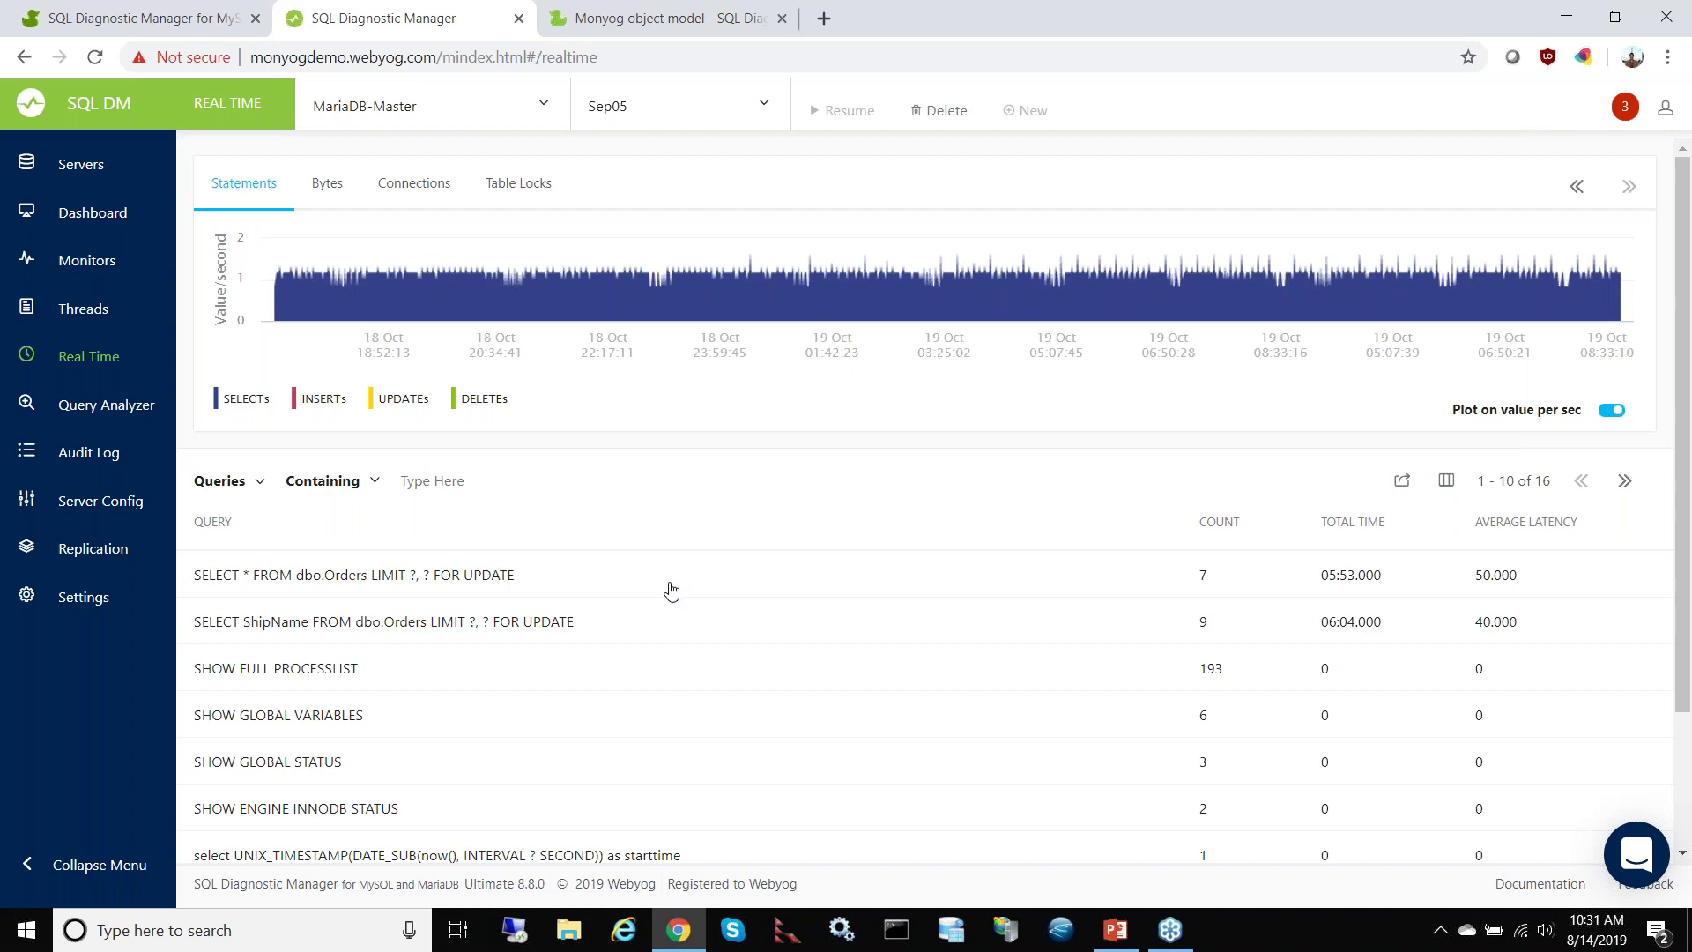
Step: Go to the query analyzer and analyze the slow query log of GALERA-1 for the last 6 hours
left_click(82, 414)
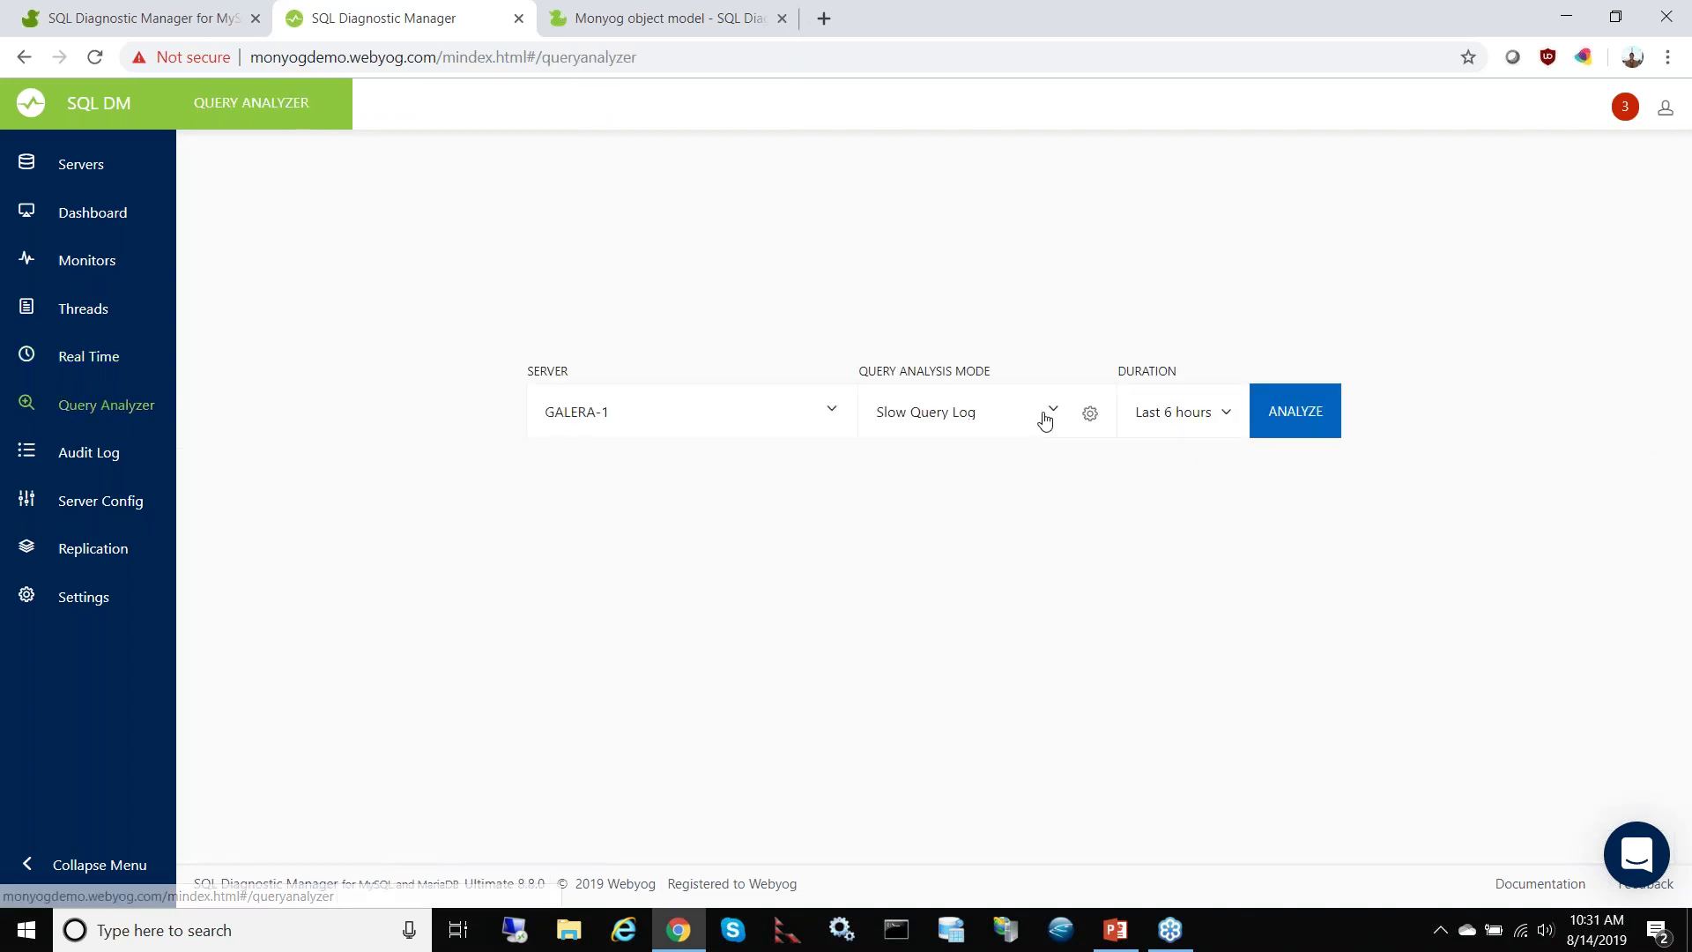
left_click(1044, 415)
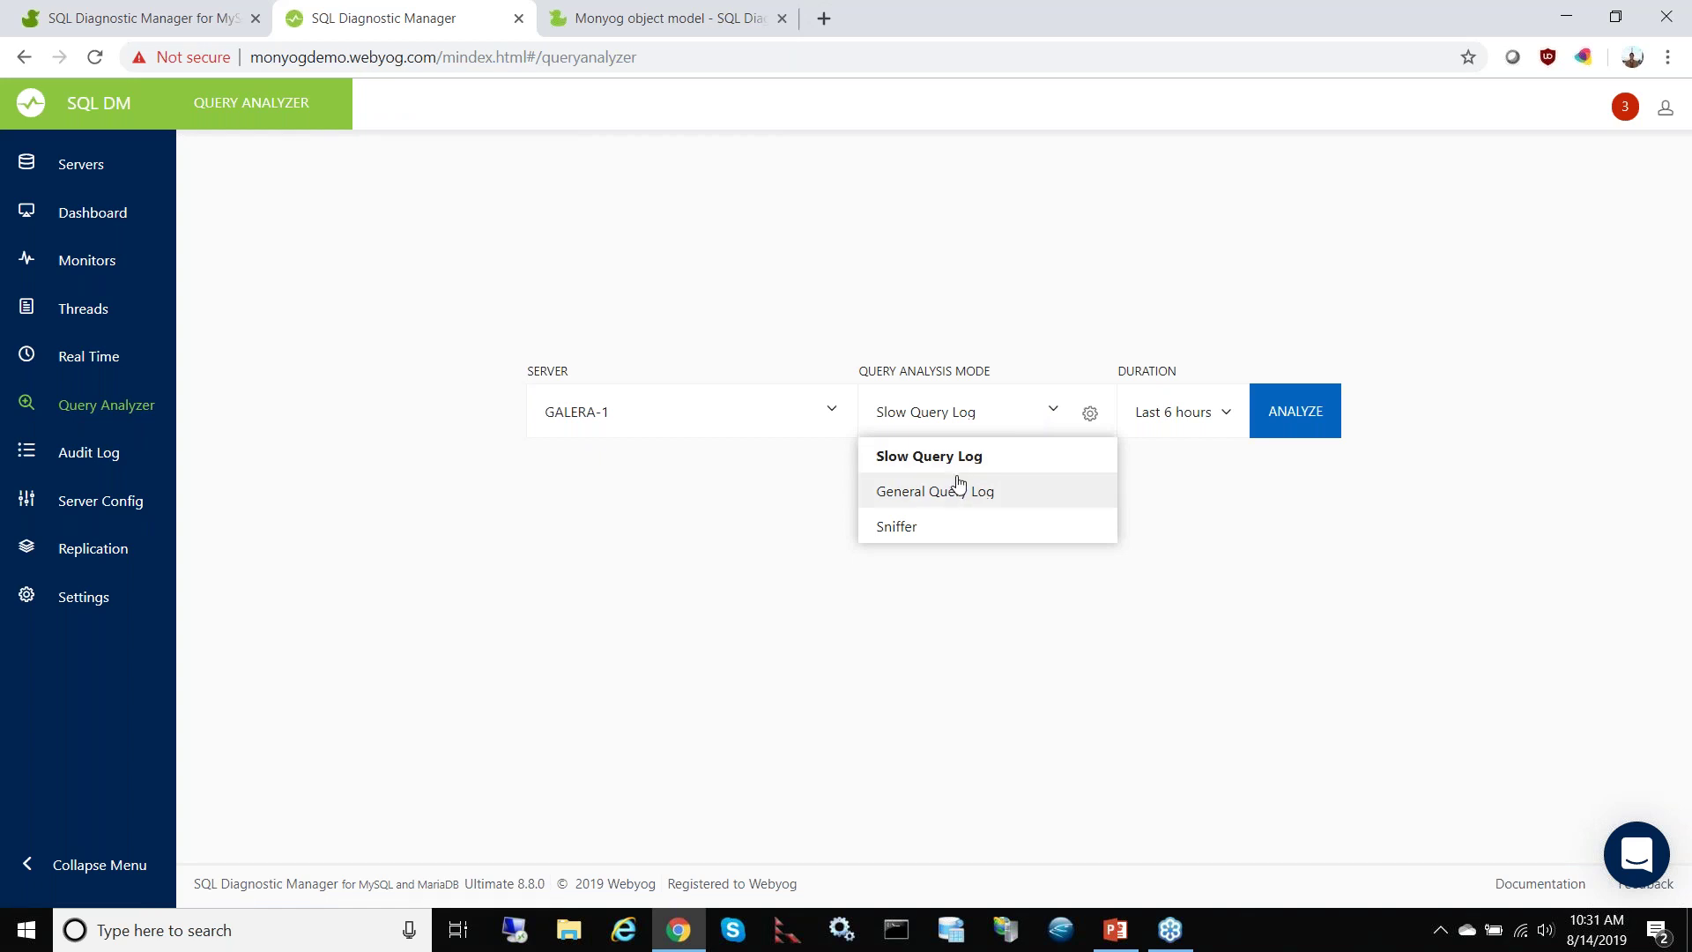
left_click(1301, 420)
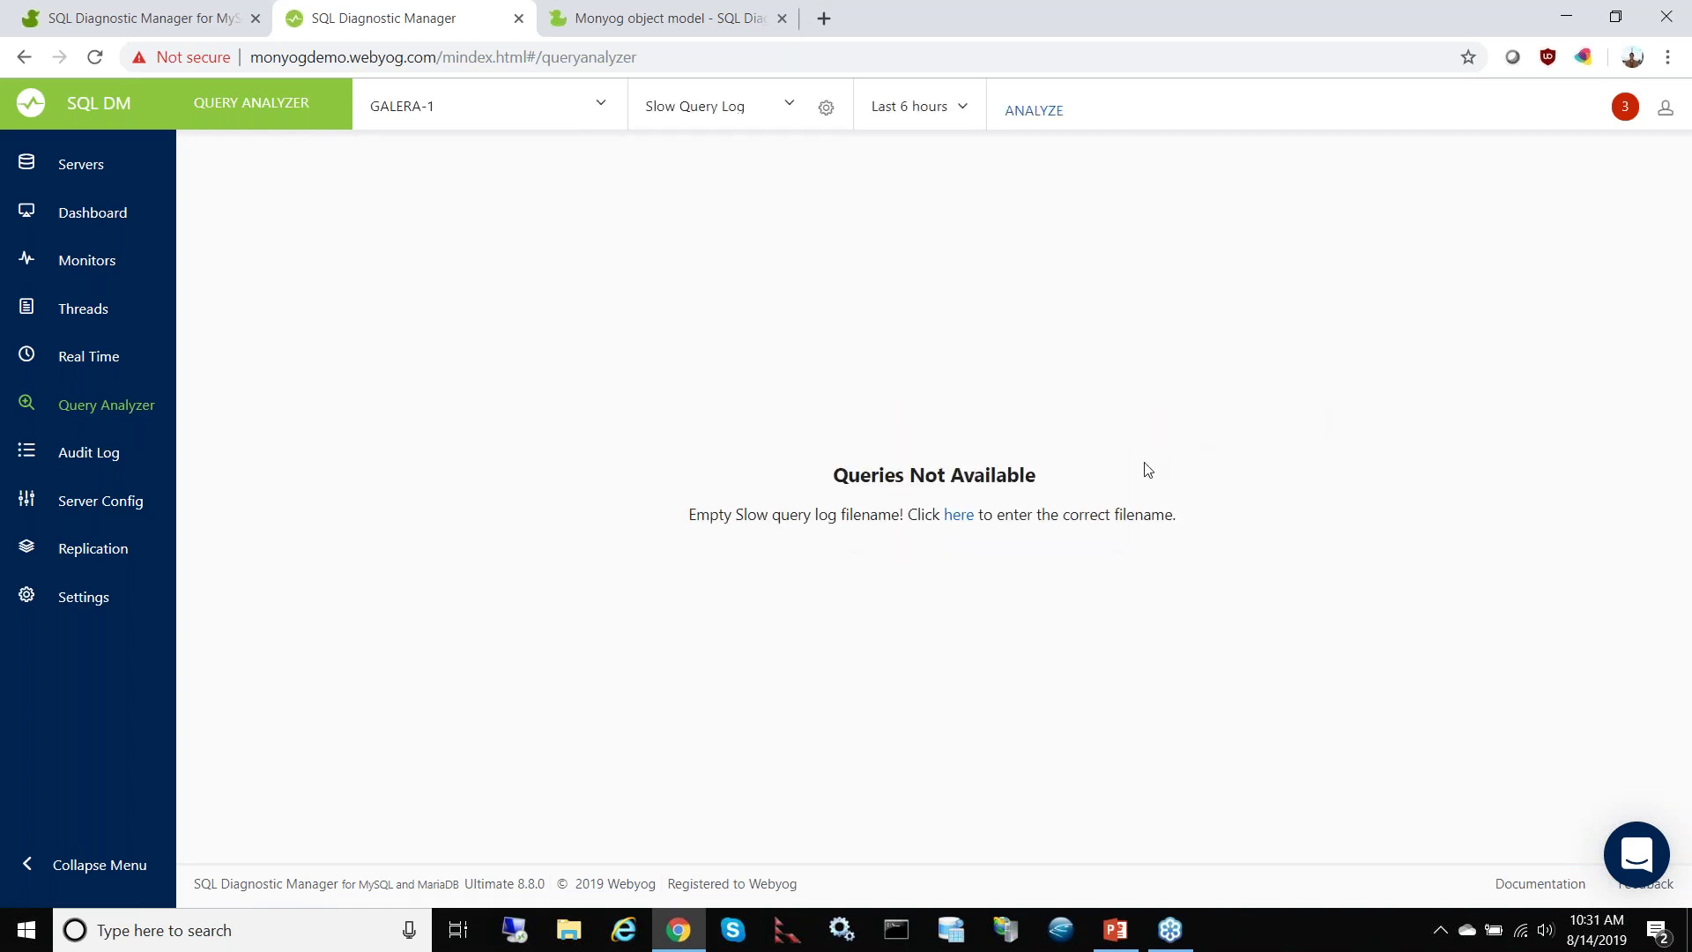
Step: Change the query analysis mode to General Query Log and run the analysis for GALERA-1
left_click(793, 122)
left_click(744, 187)
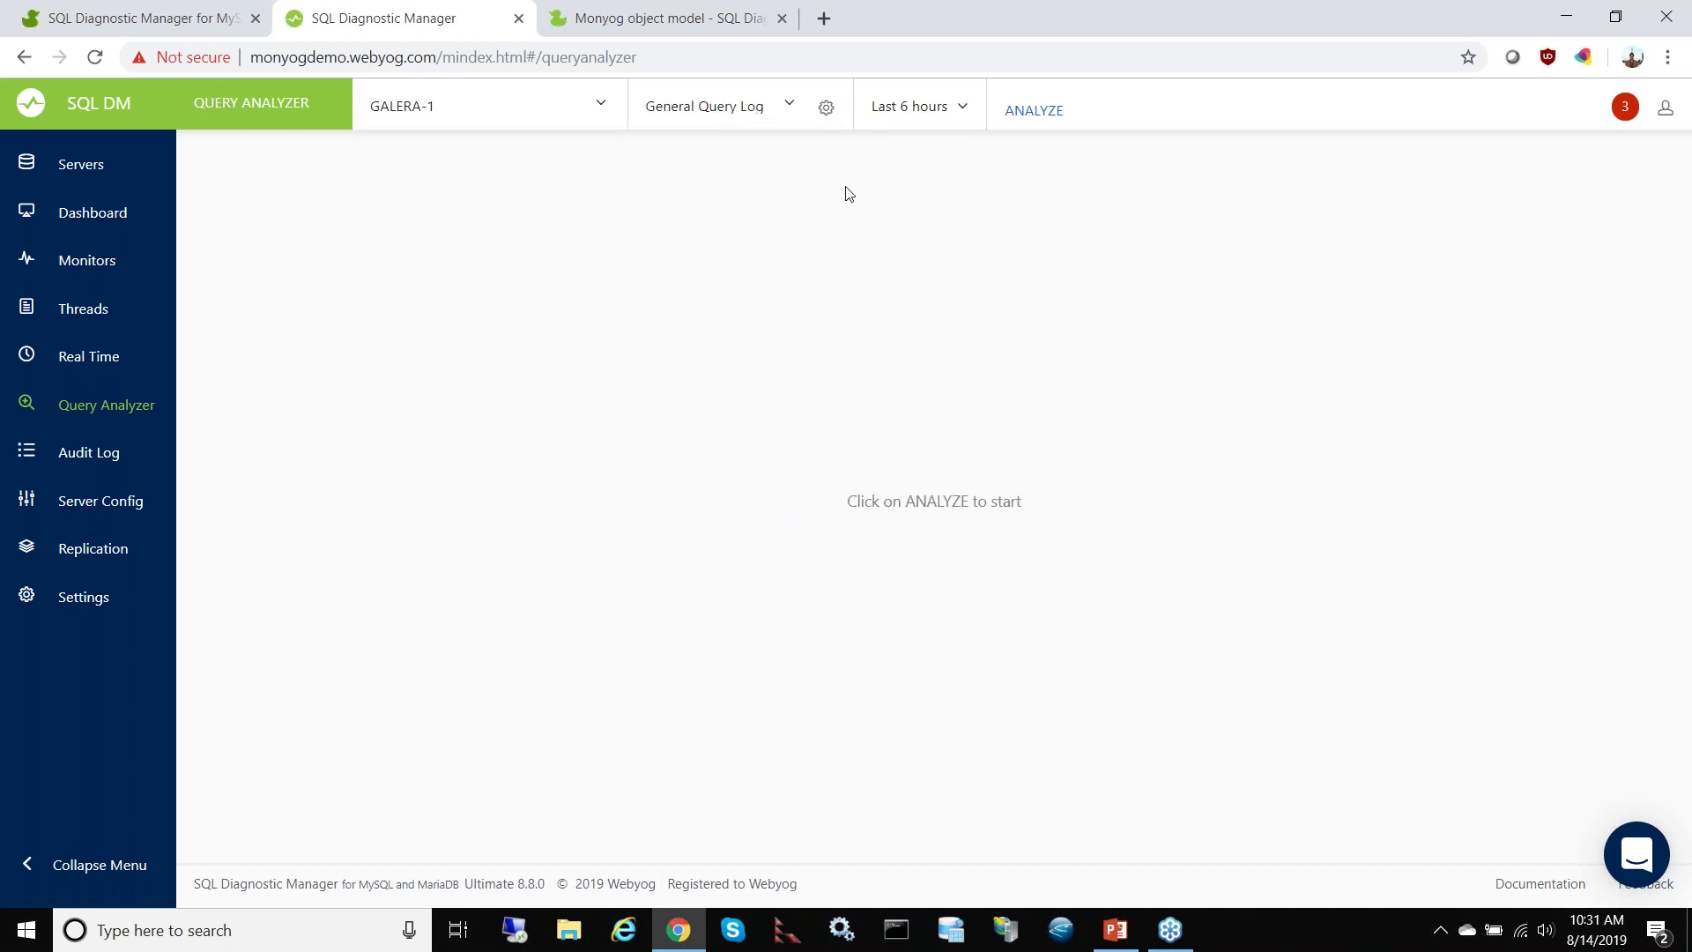
left_click(1022, 111)
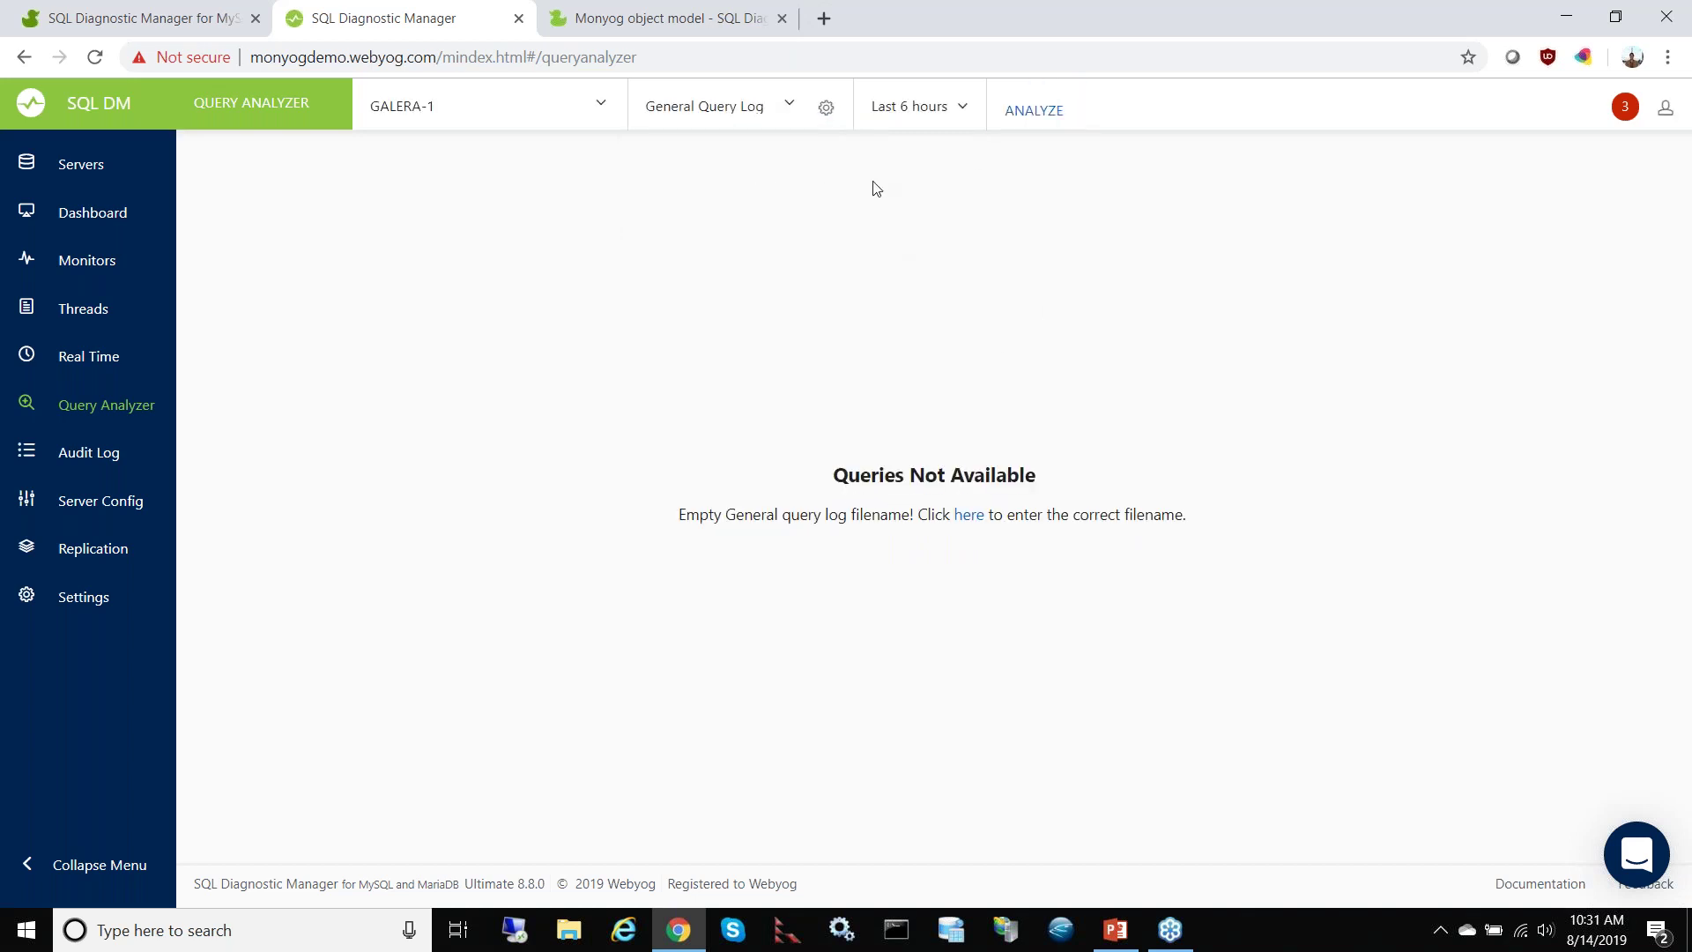
Step: Change the analyzed server to MariaDB-Master and analyze its general query log for the last 6 hours
left_click(888, 115)
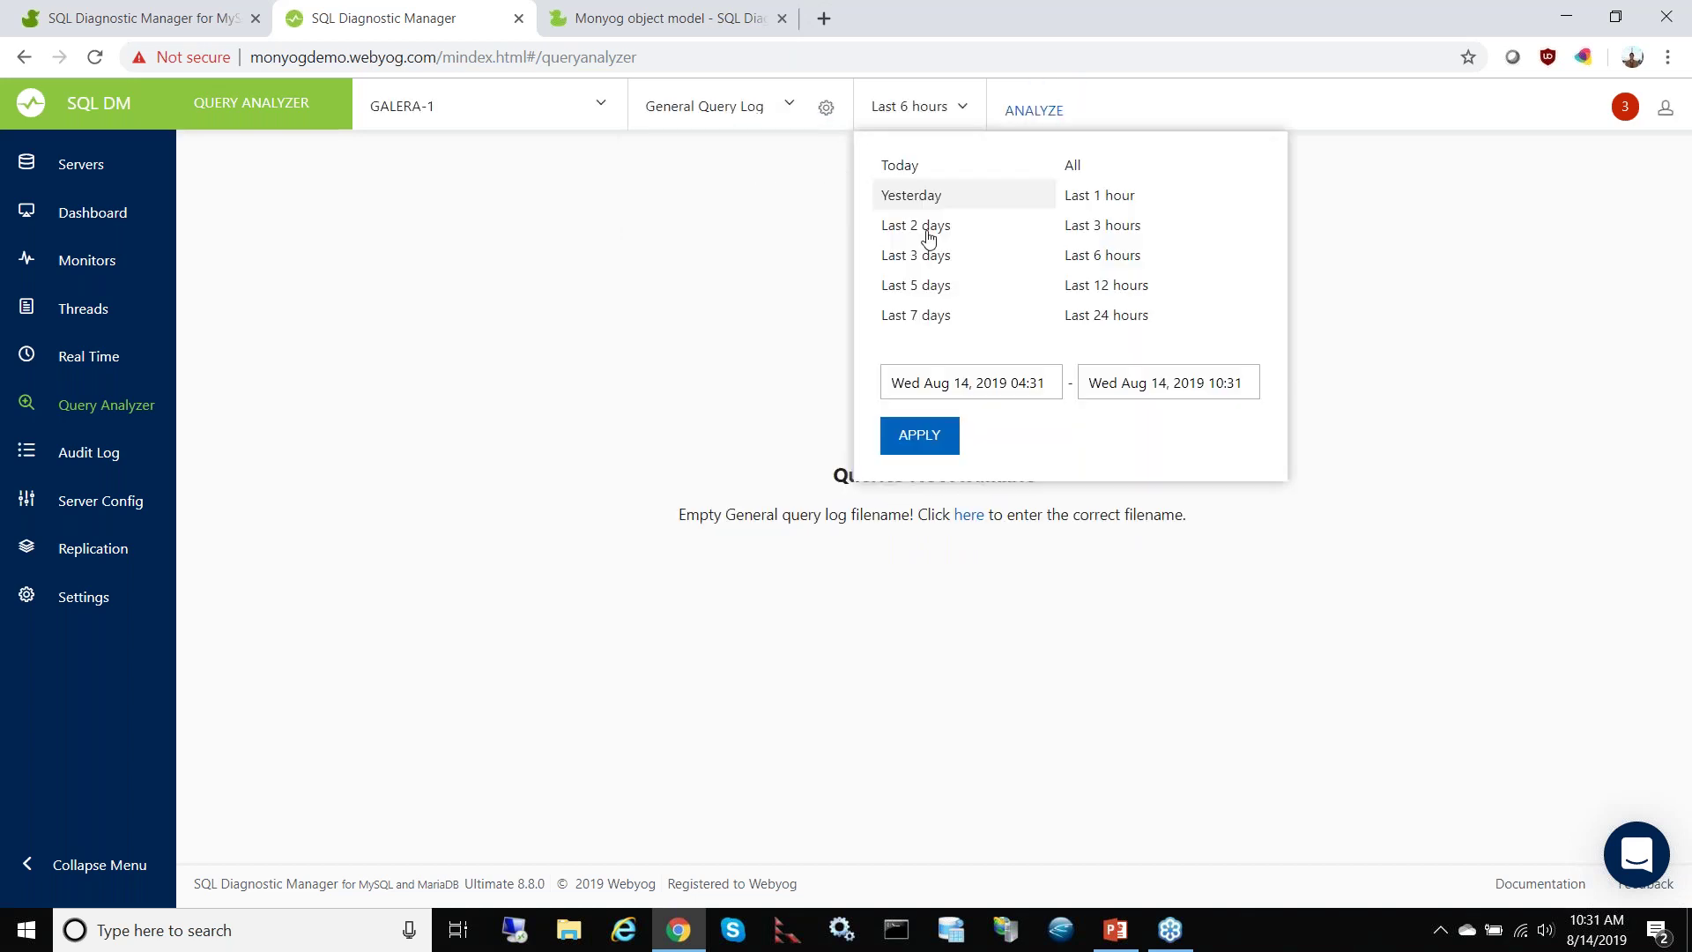
left_click(468, 146)
left_click(473, 107)
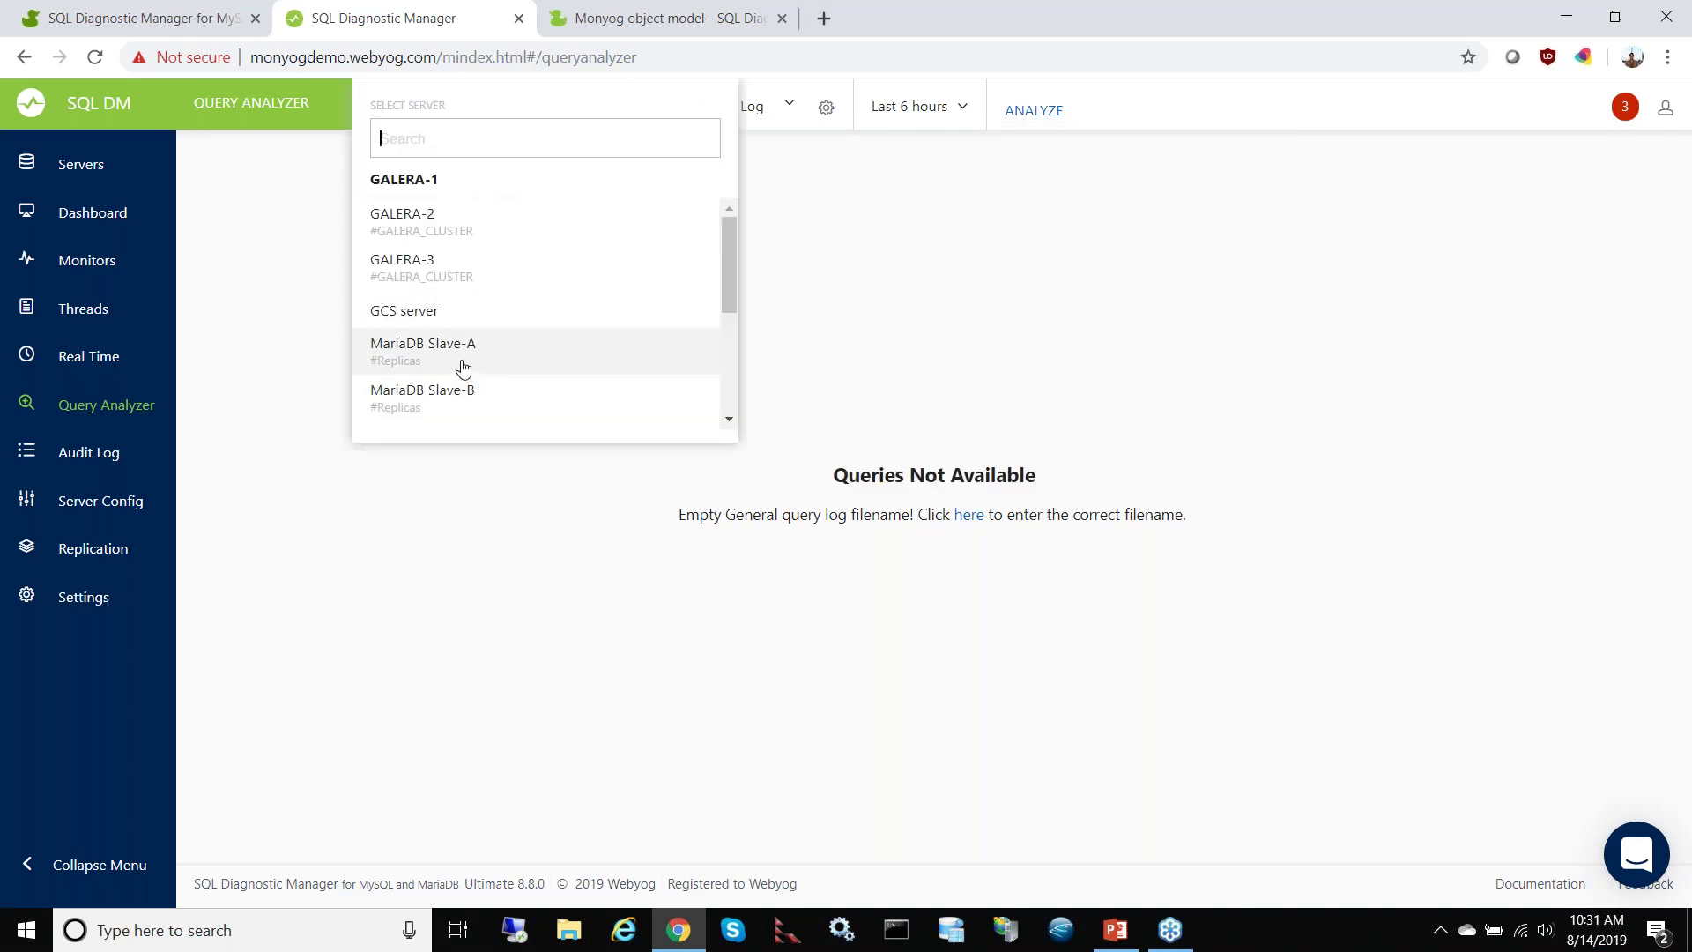
scroll(460, 366, "down", 5)
left_click(435, 219)
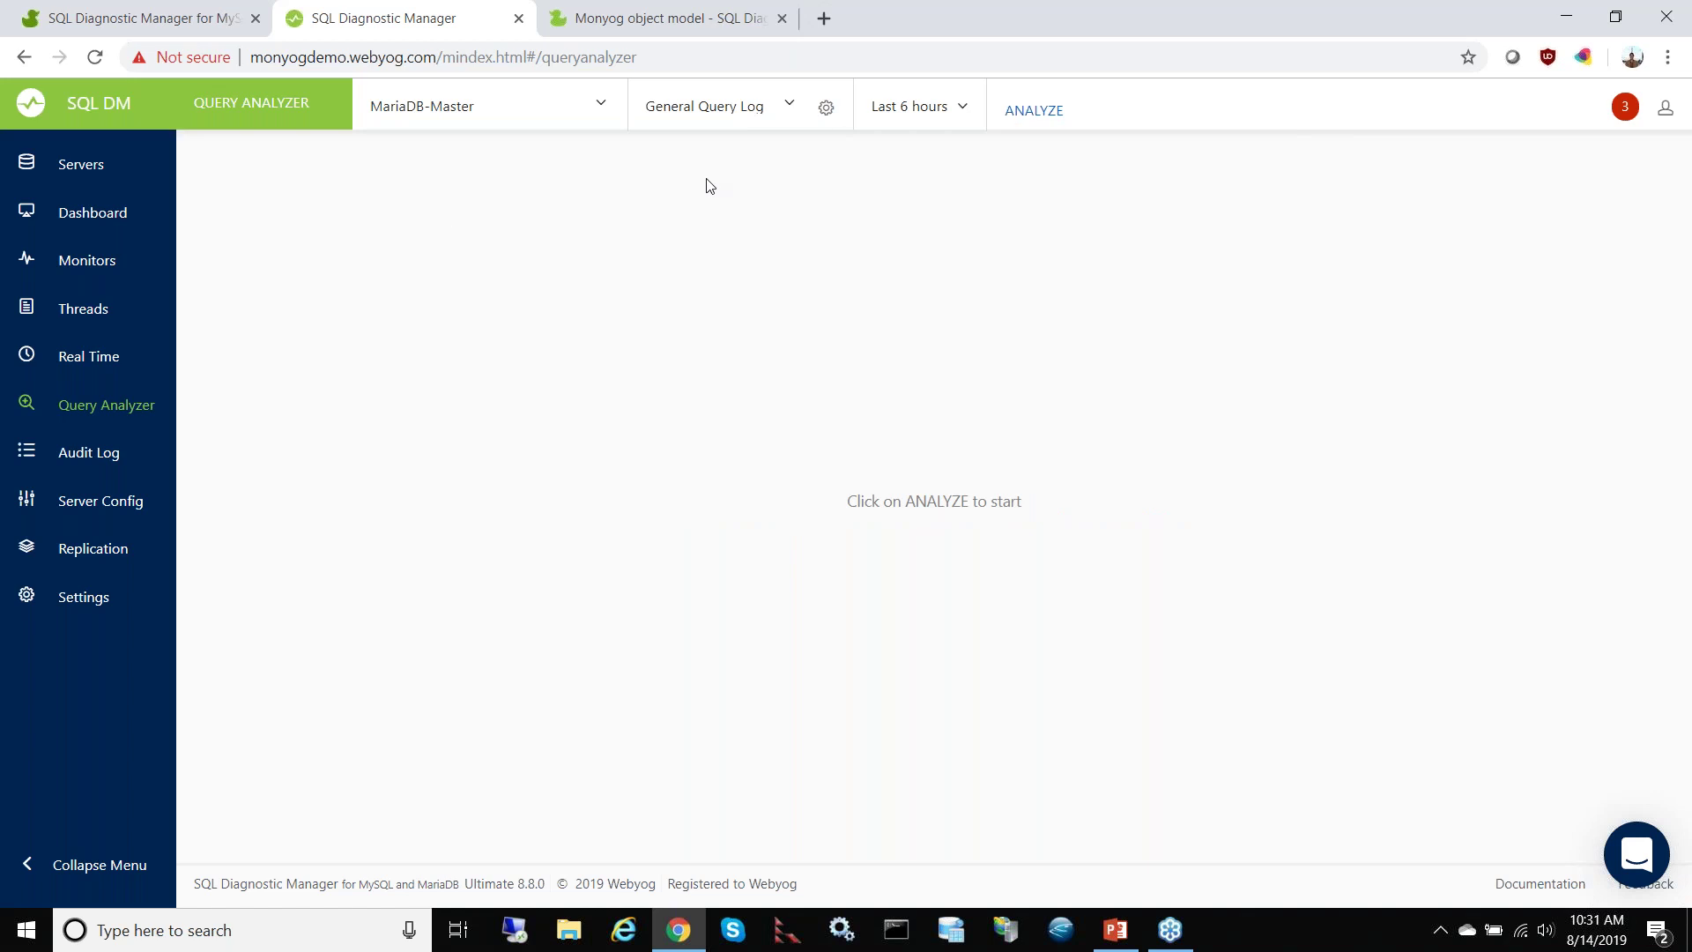
left_click(1034, 110)
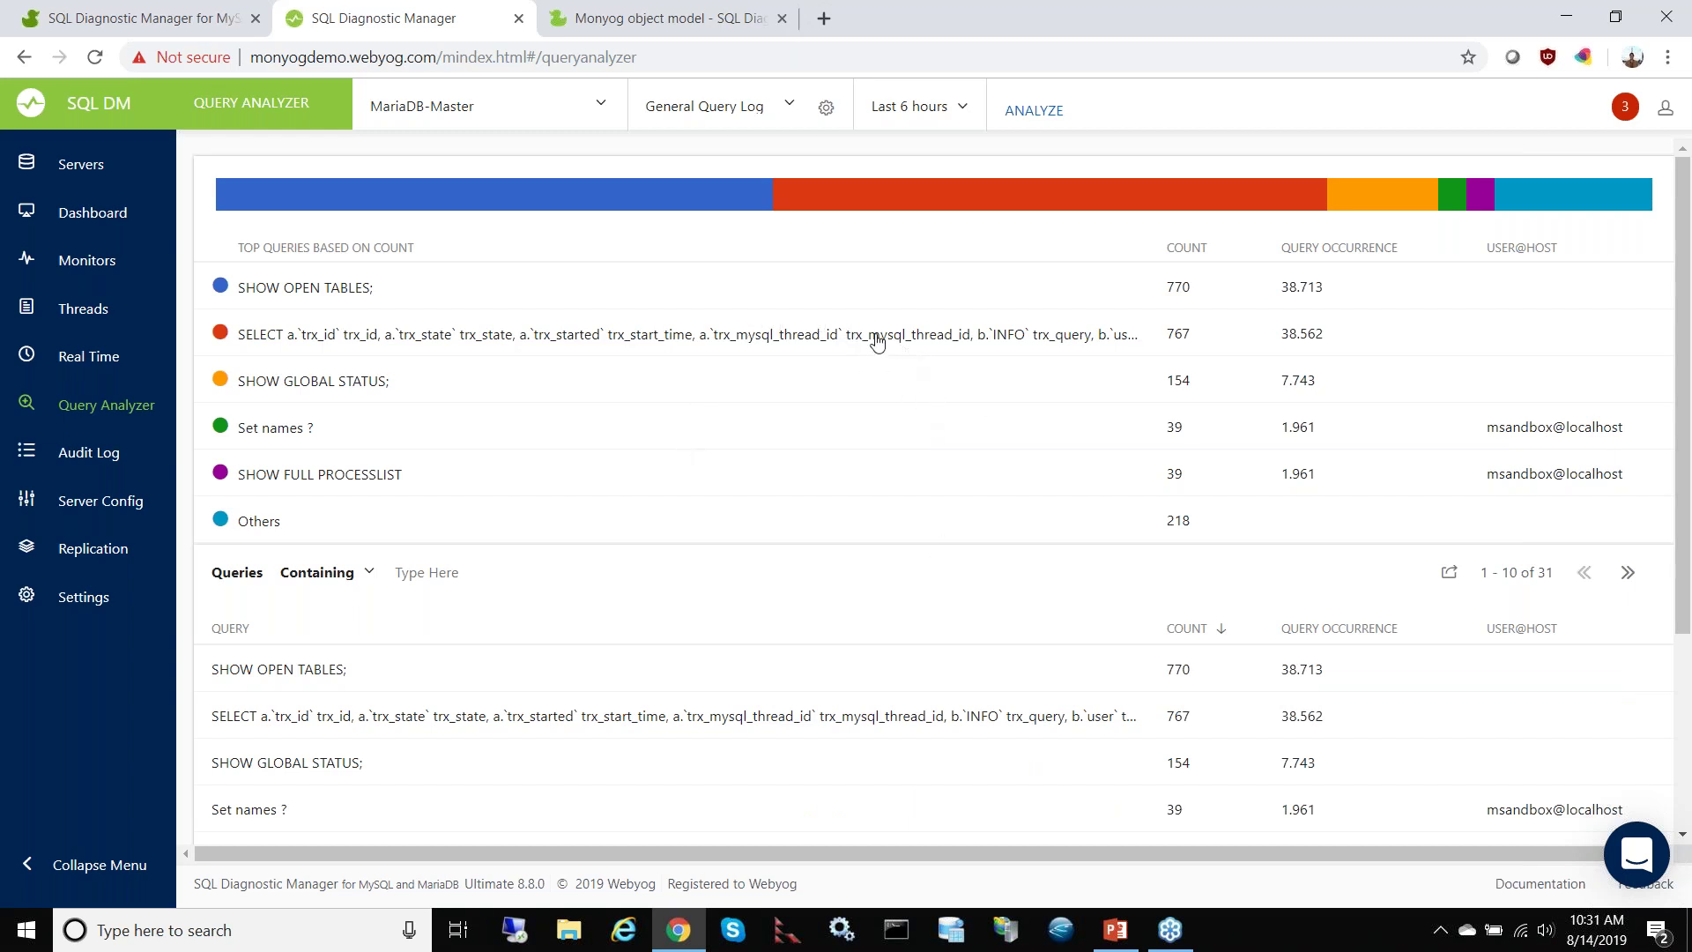
Step: Check the duration and server choices without changing them, and set the query analysis mode to Sniffer
left_click(893, 112)
left_click(895, 107)
left_click(519, 114)
left_click(703, 106)
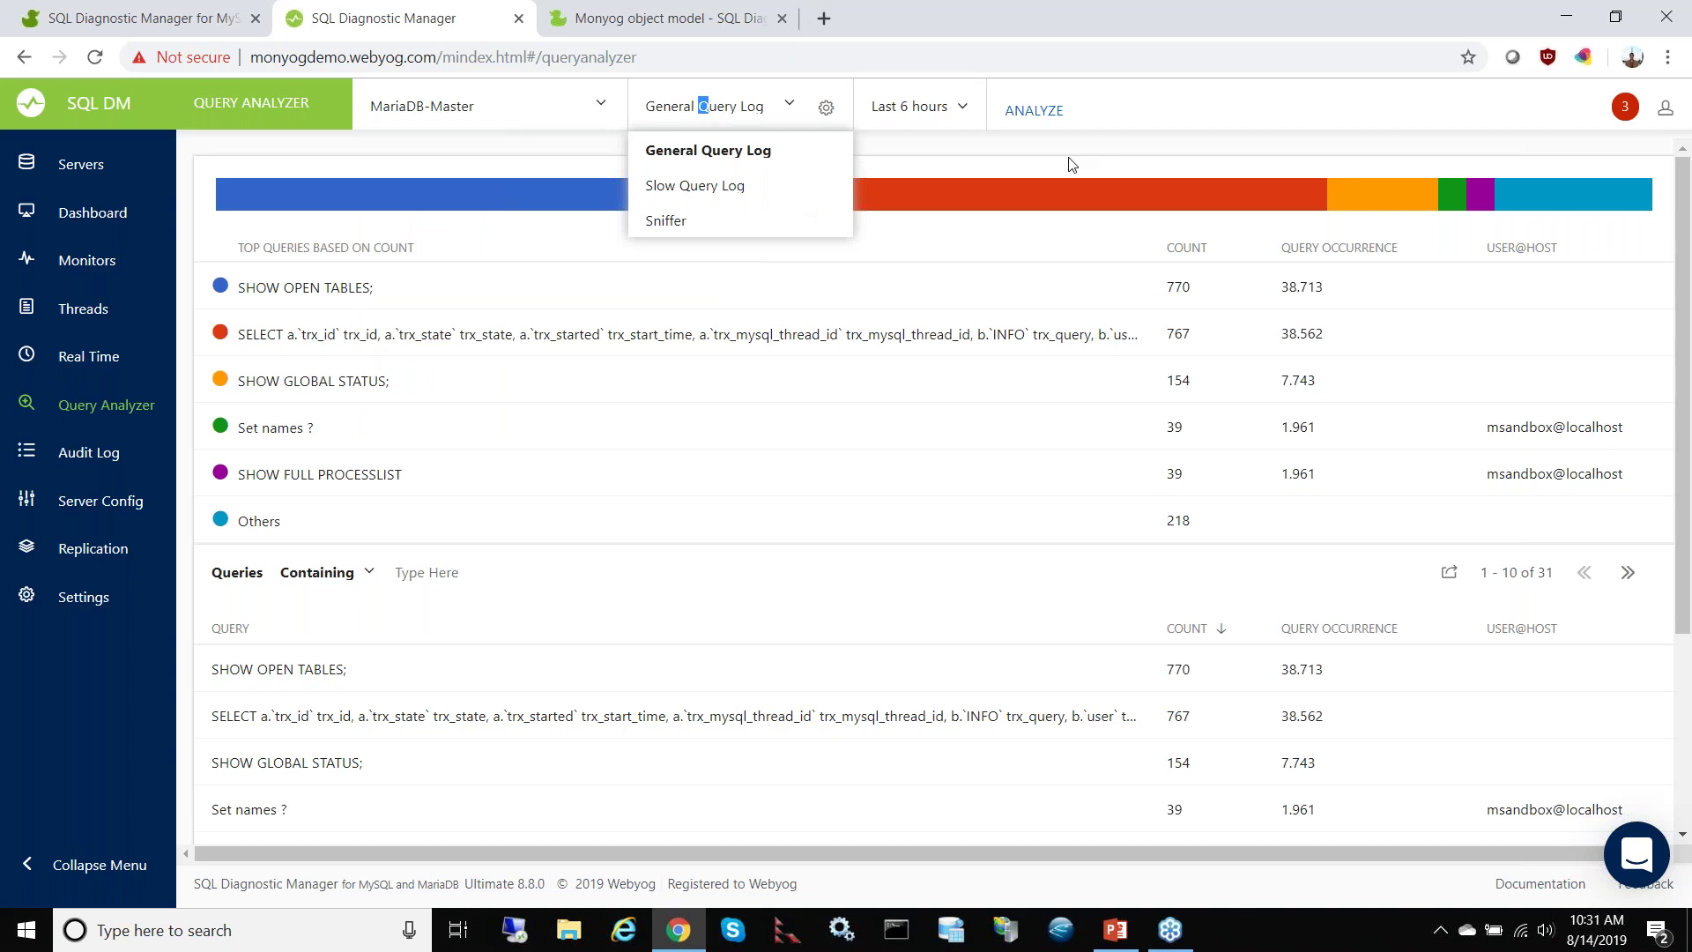
left_click(684, 229)
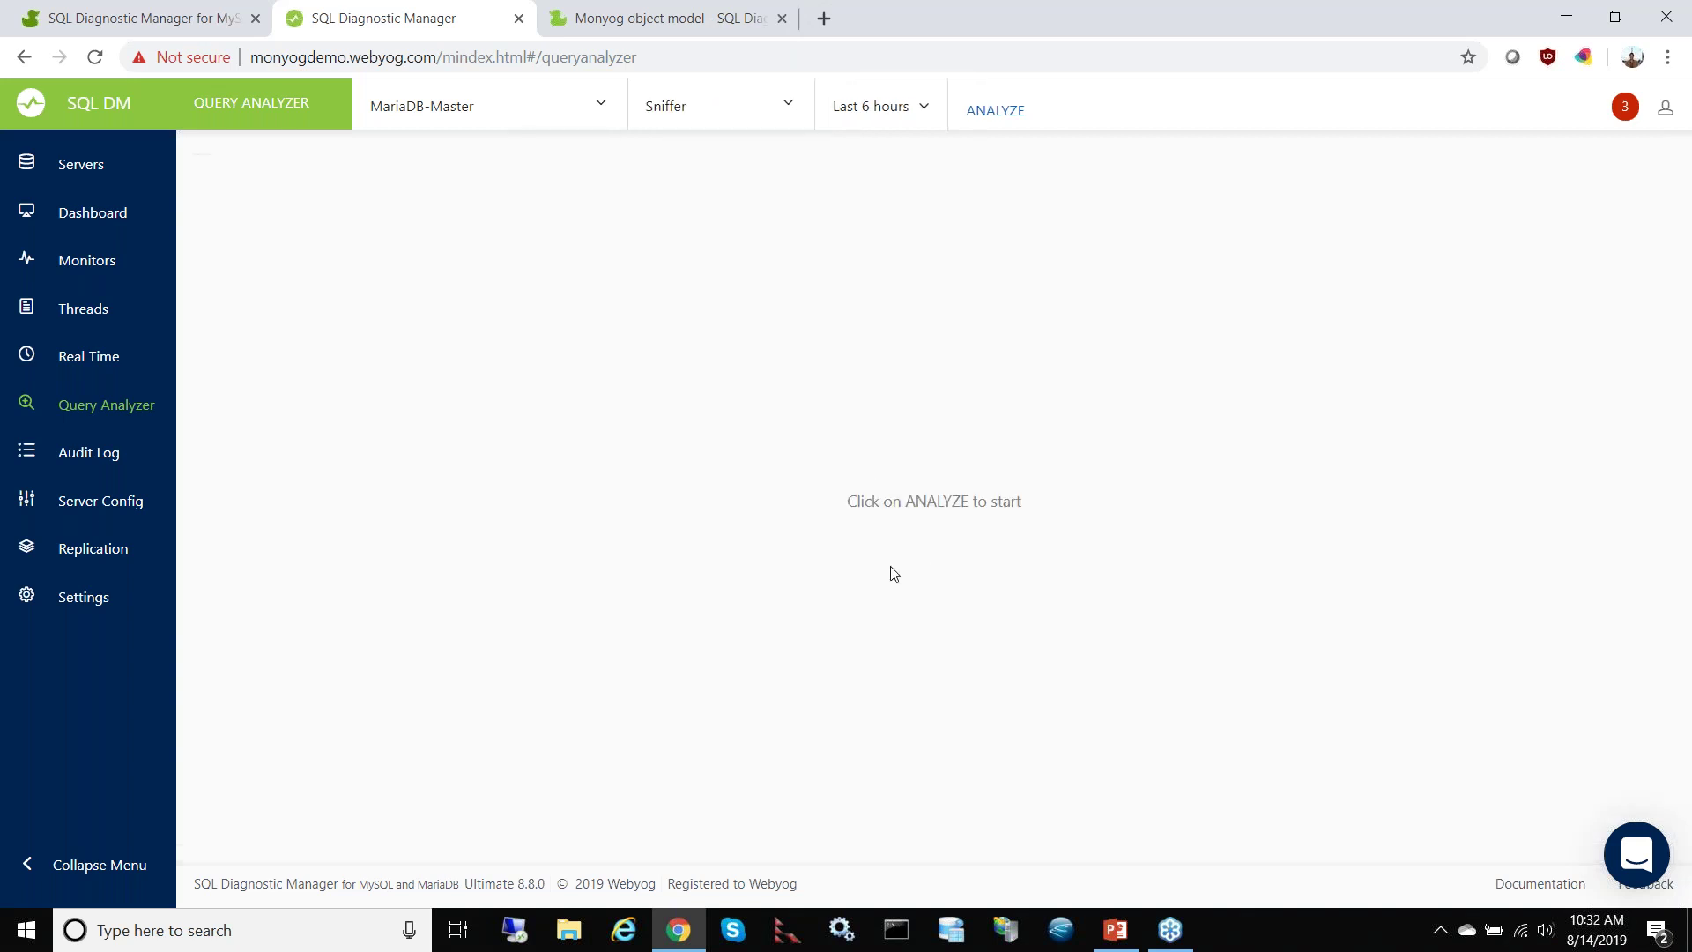
Step: Run the Sniffer query analysis of MariaDB-Master for the last 6 hours and check the analysis mode choices without changing them
left_click(995, 107)
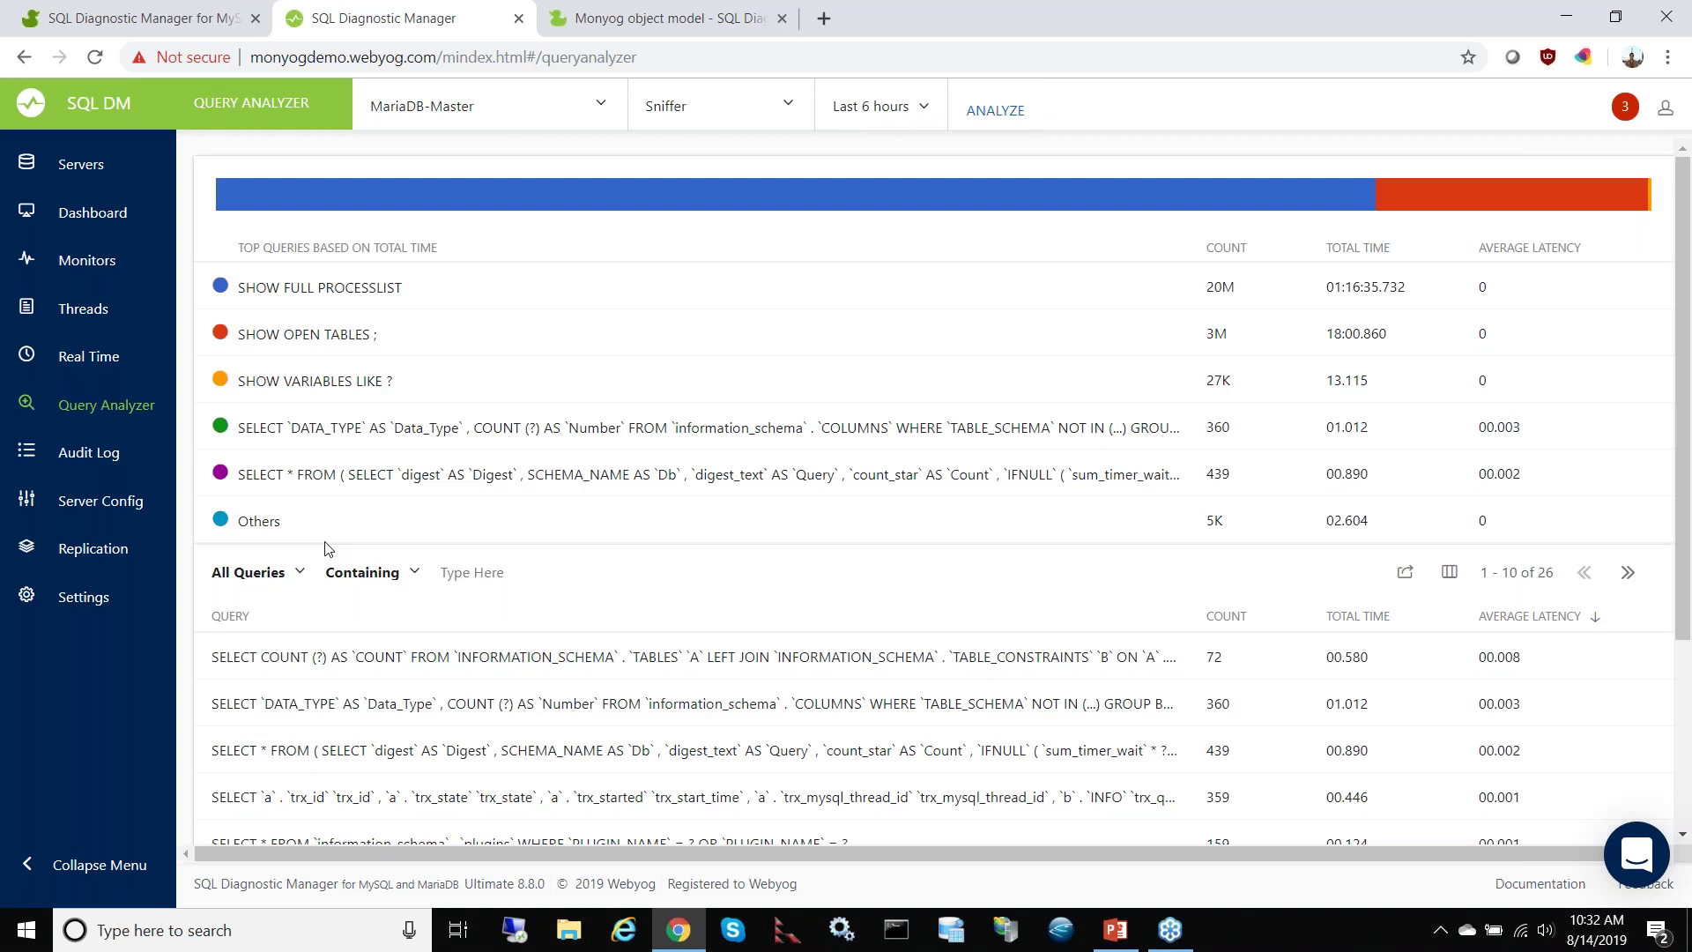
left_click(690, 107)
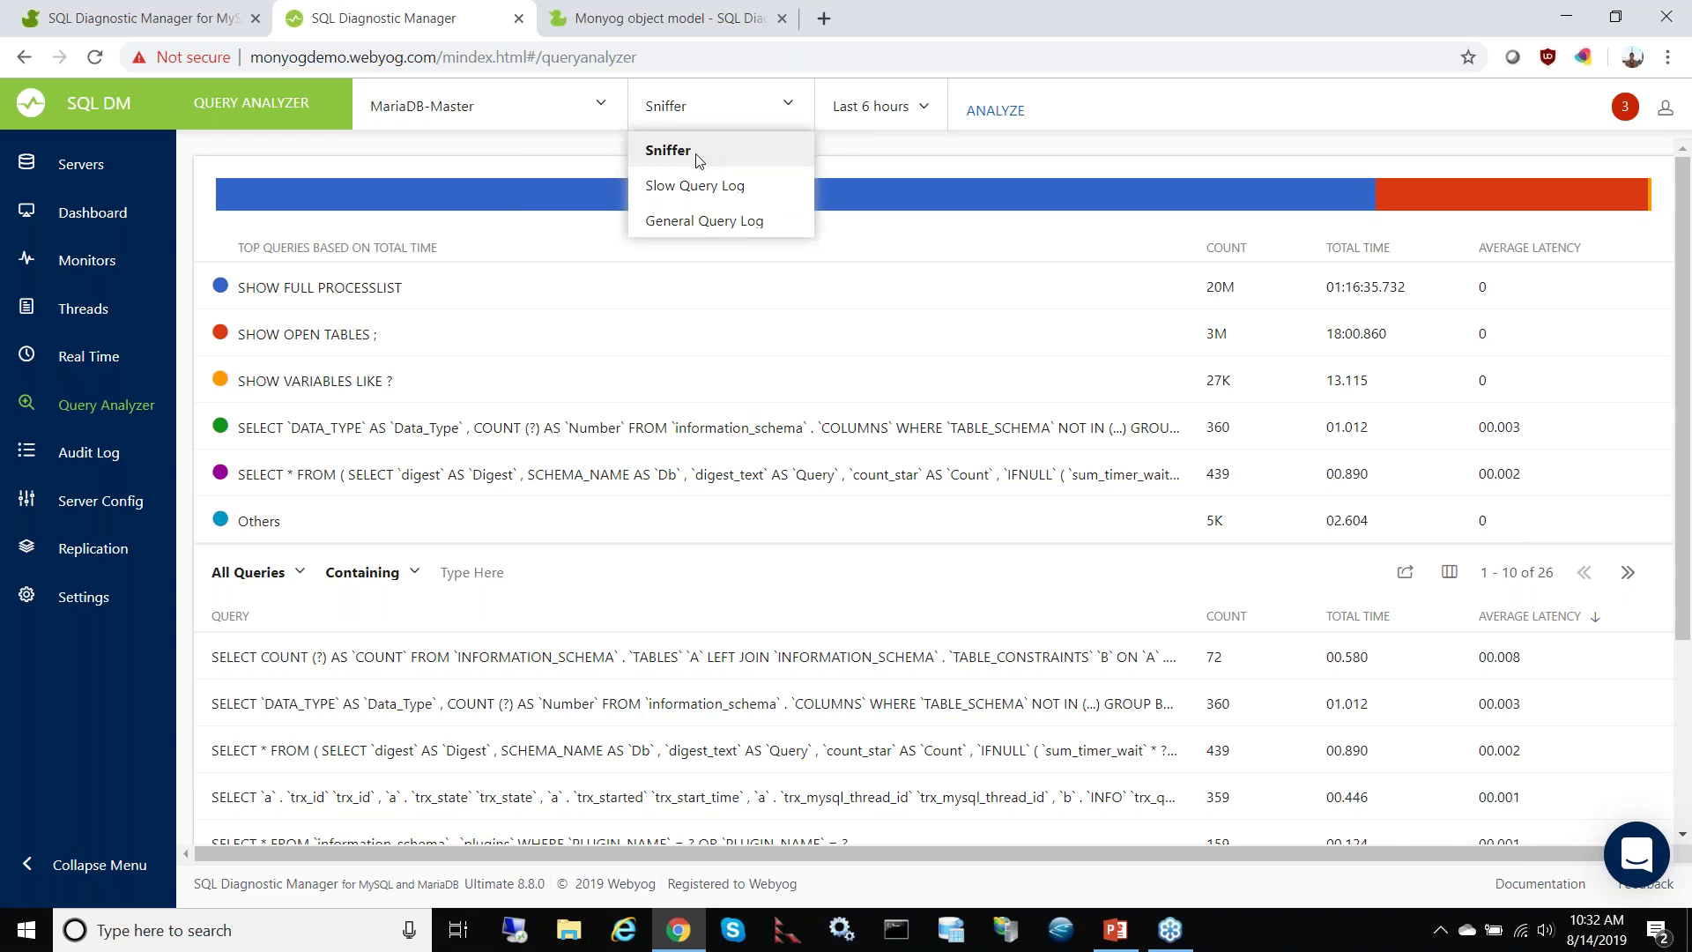
left_click(961, 163)
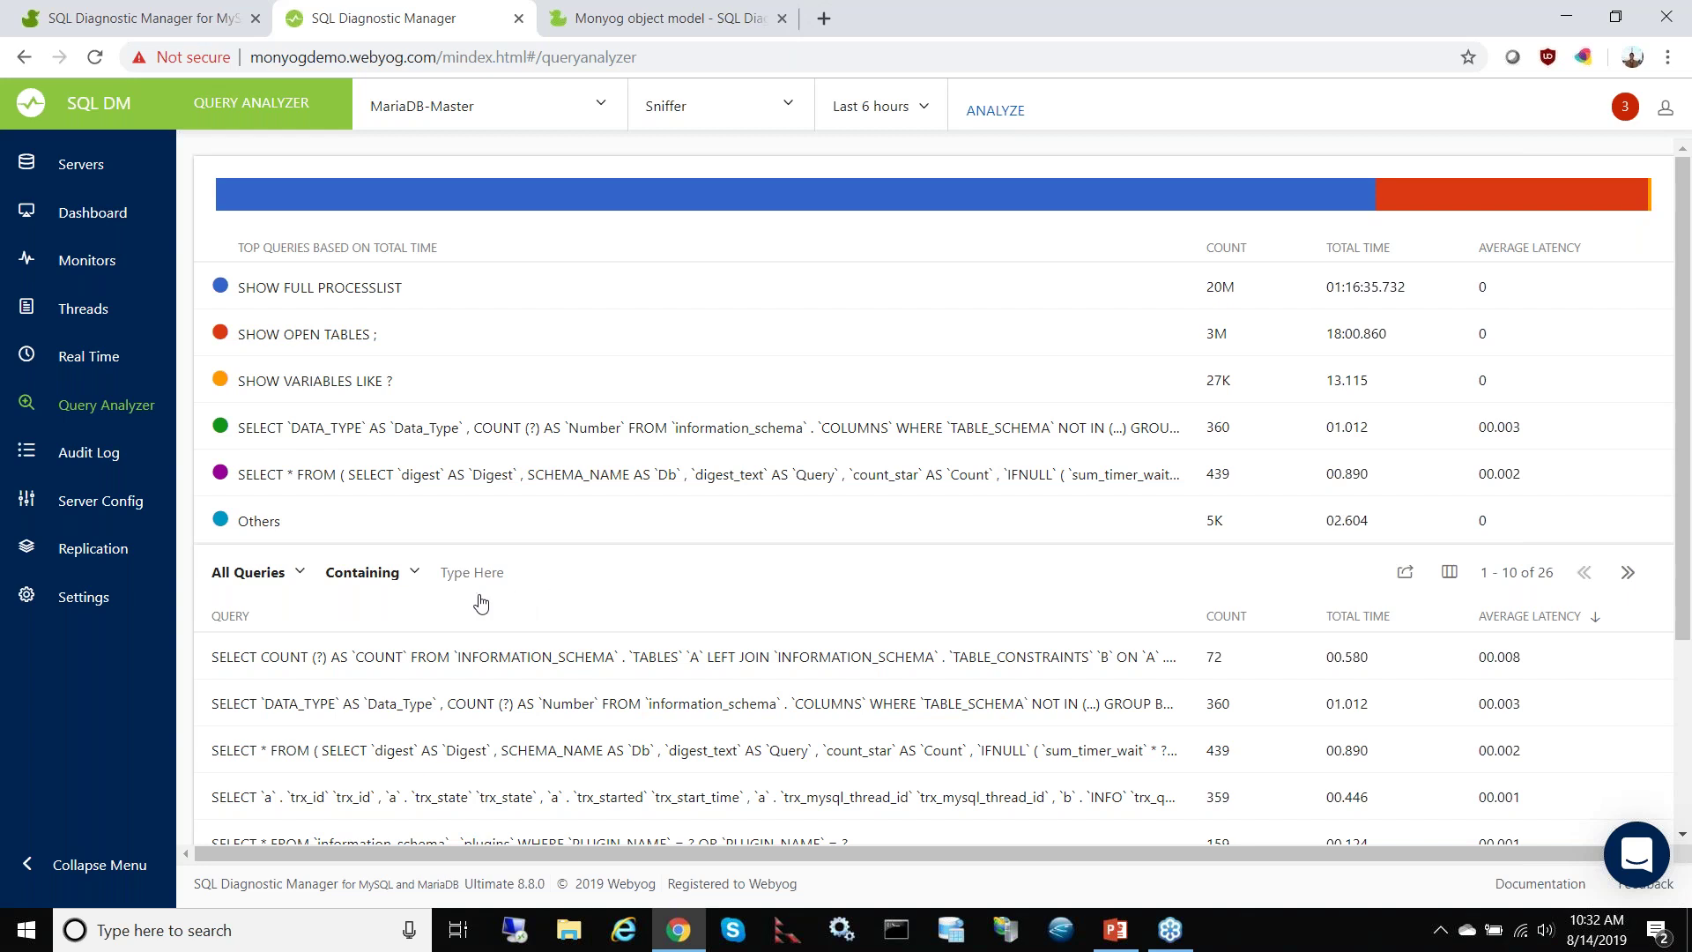
Step: Check the query filter choices and sort the analyzed query list by query text in ascending order
left_click(276, 578)
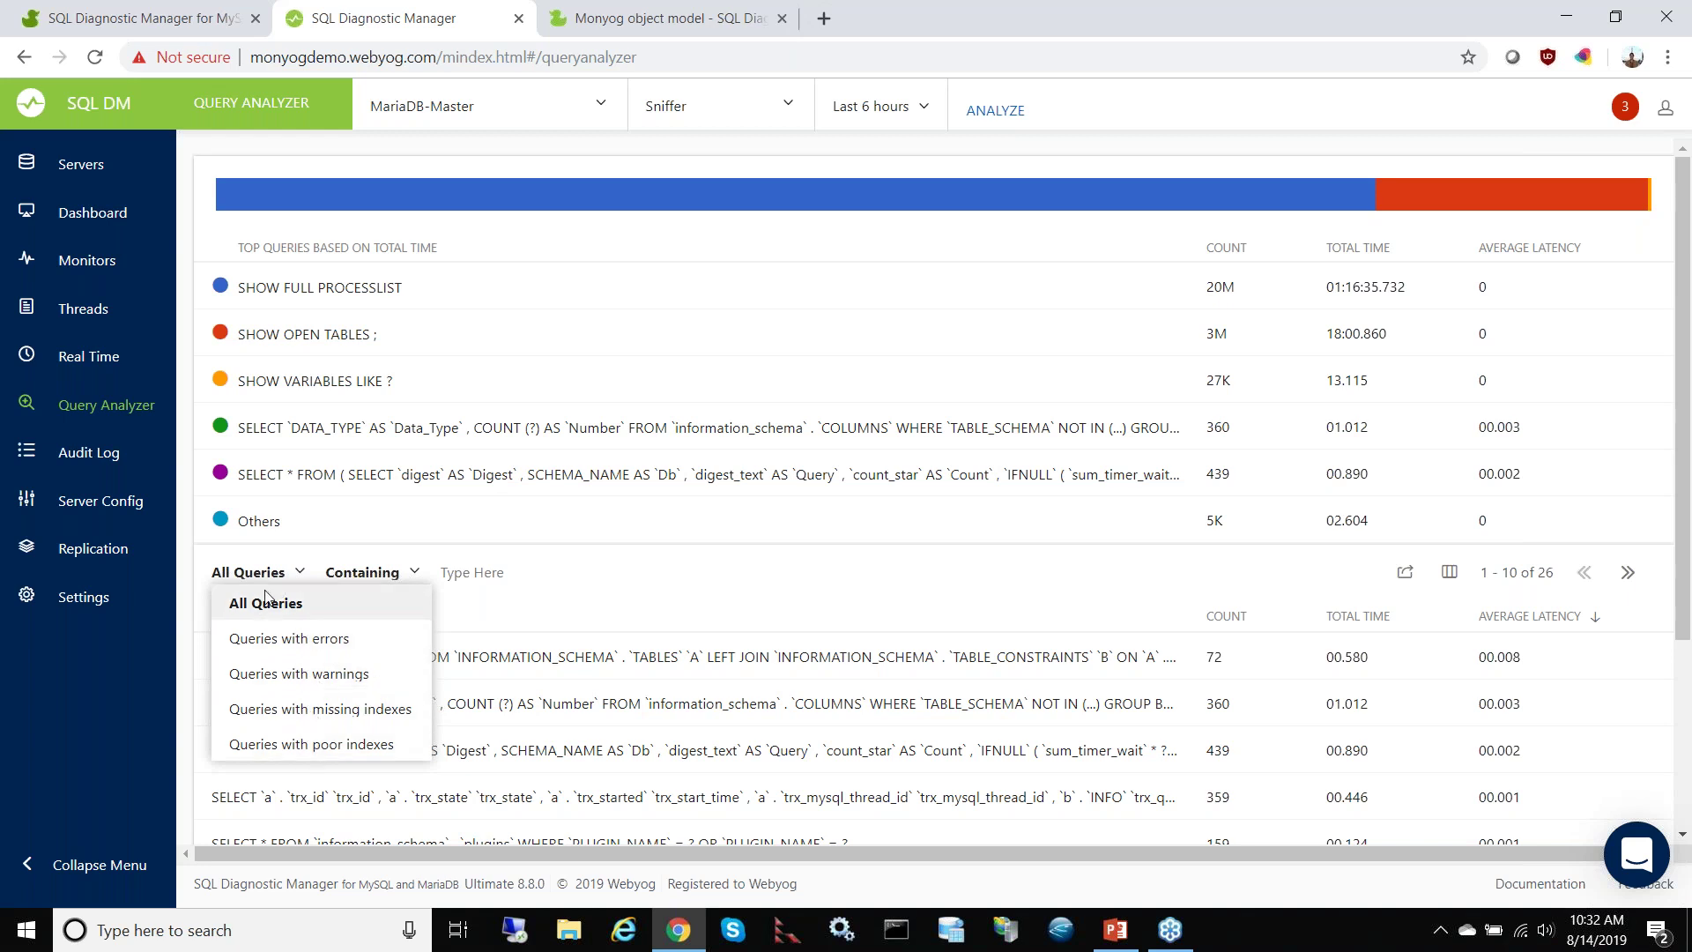
left_click(655, 597)
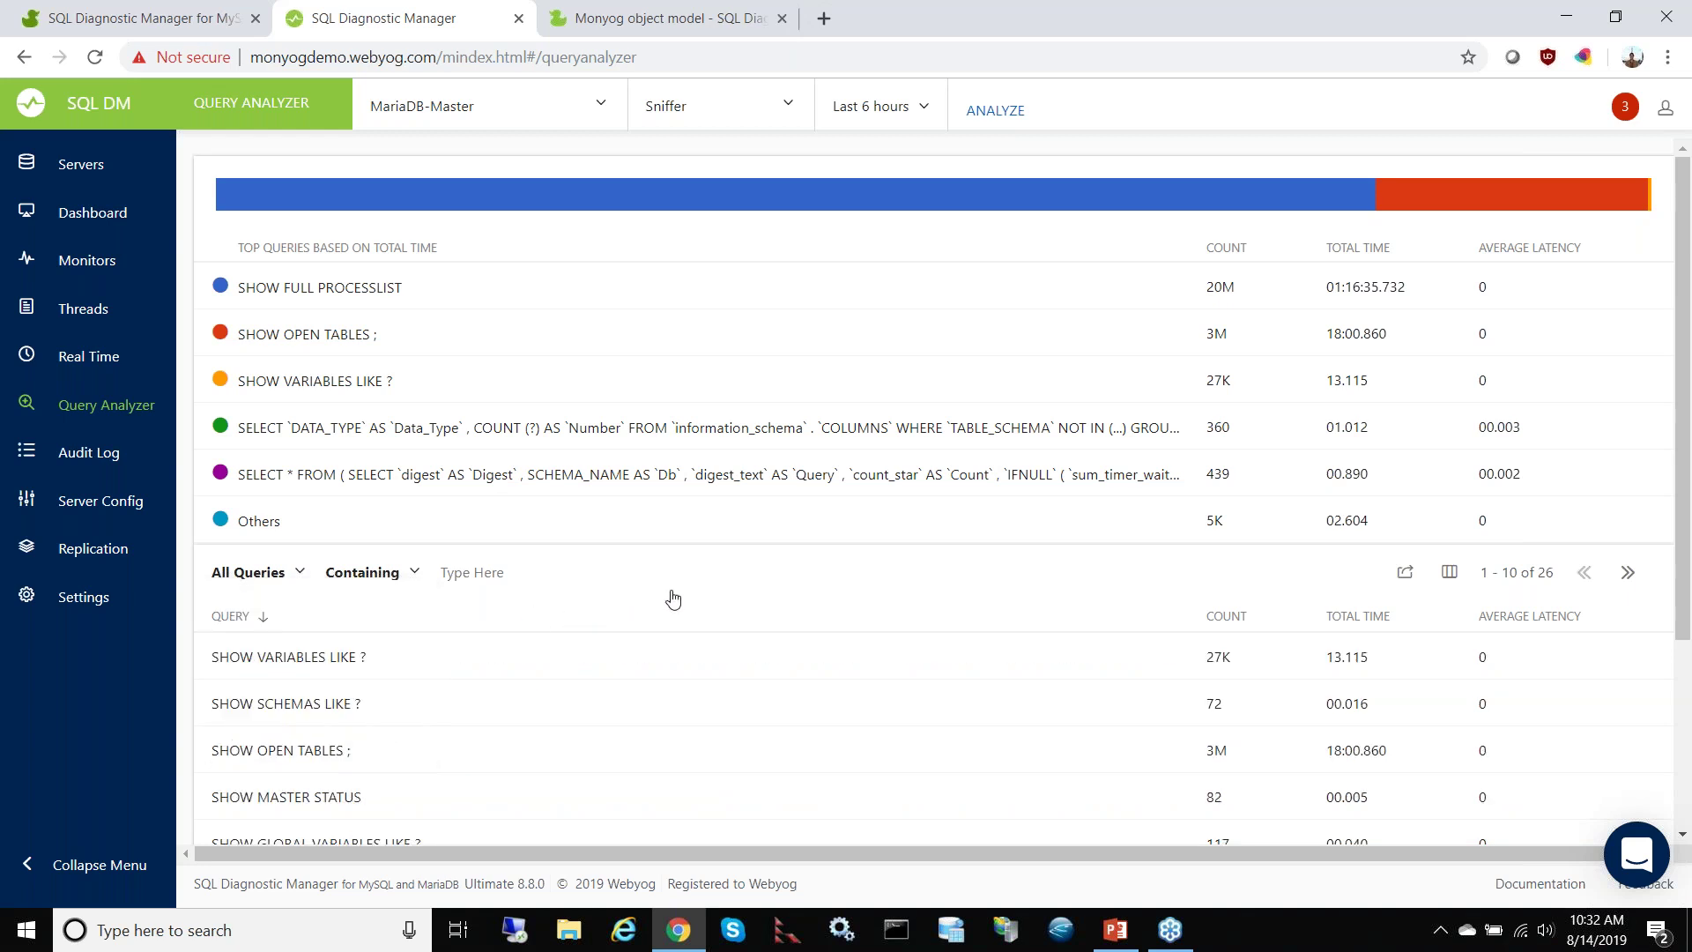
left_click(668, 600)
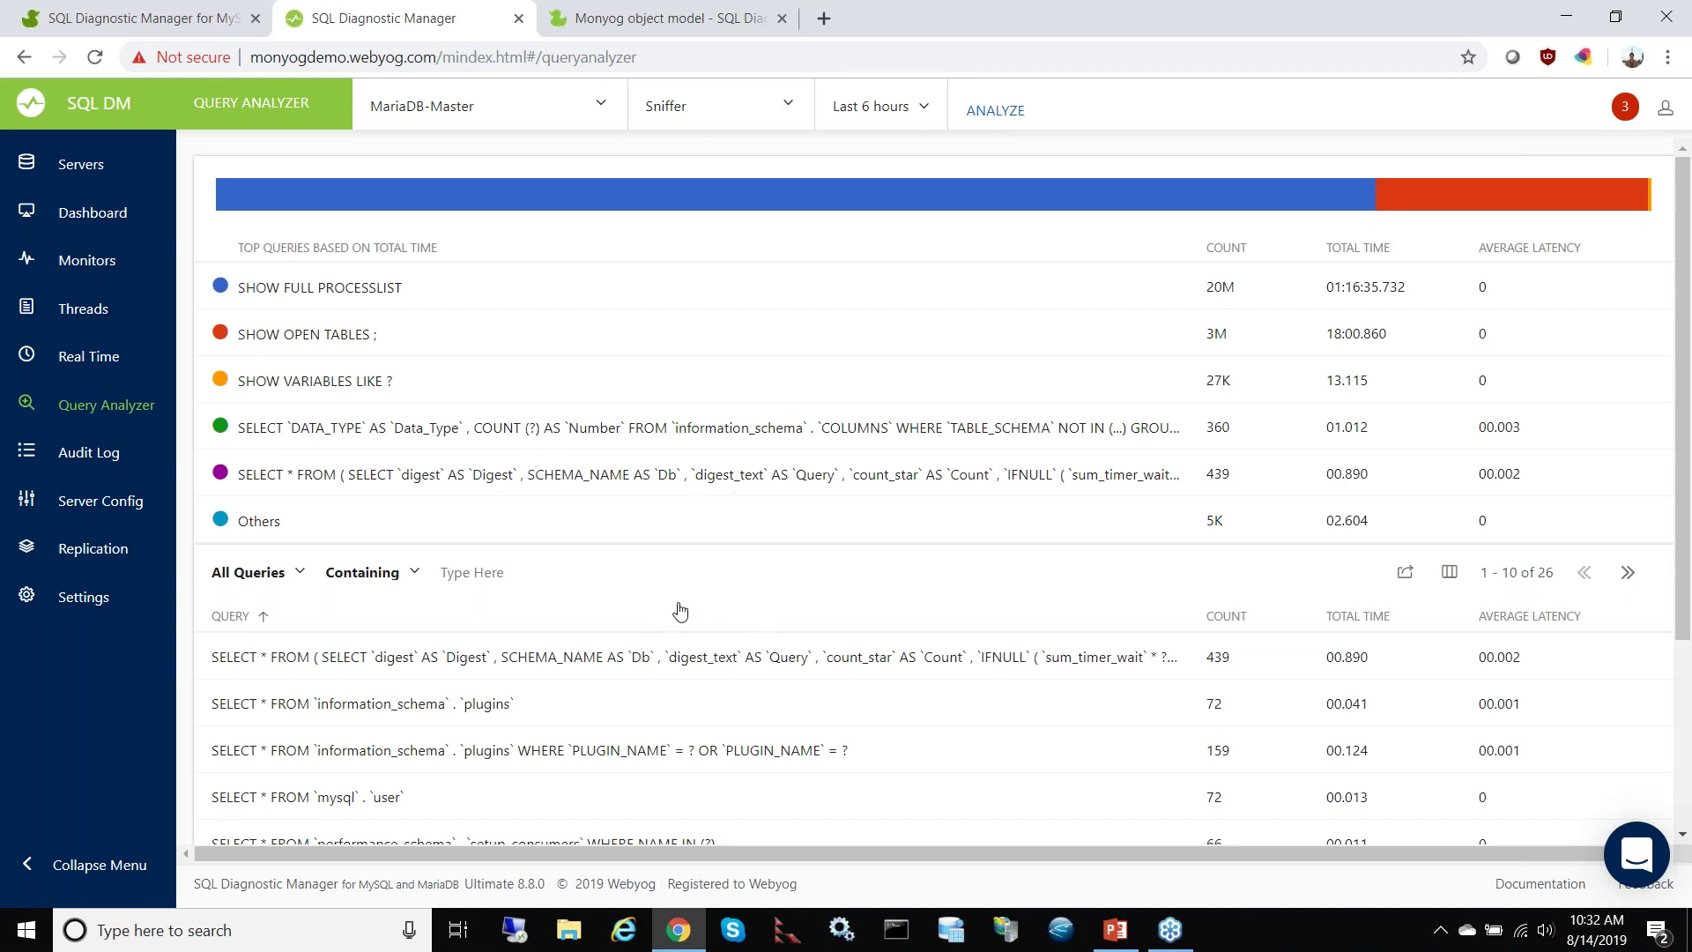
scroll(749, 573, "down", 1)
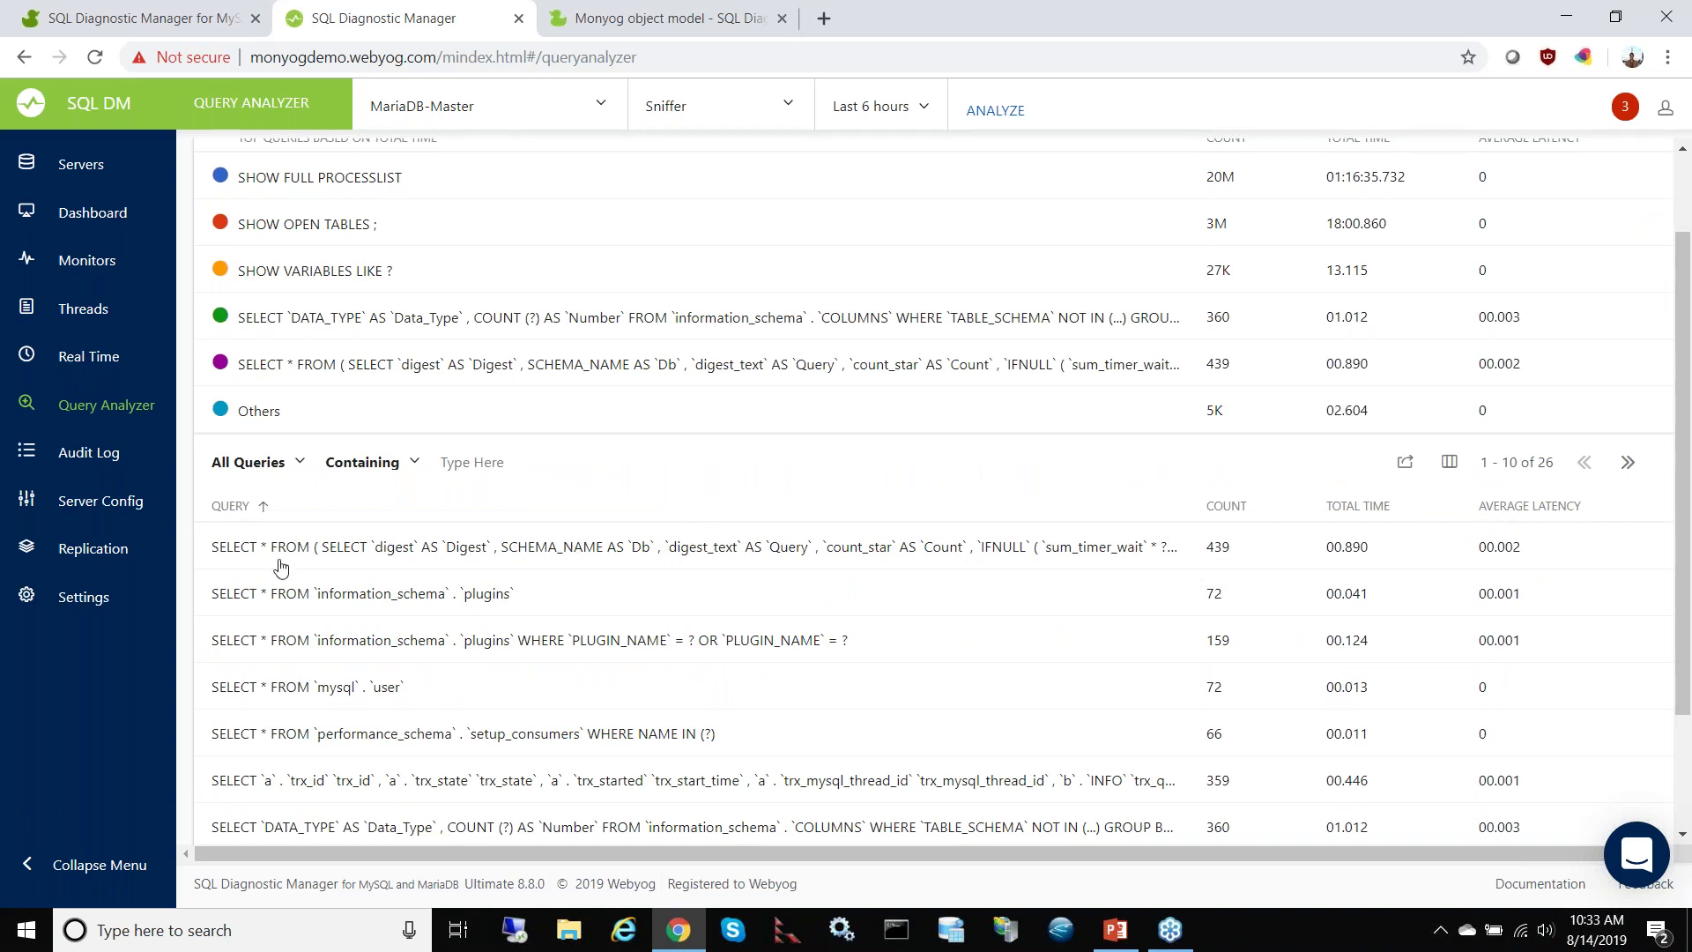
Step: Go to the server configuration comparison and apply the server selection of MariaDB-Master, MariaDB Slave-B and MariaDB Slave-A
left_click(96, 507)
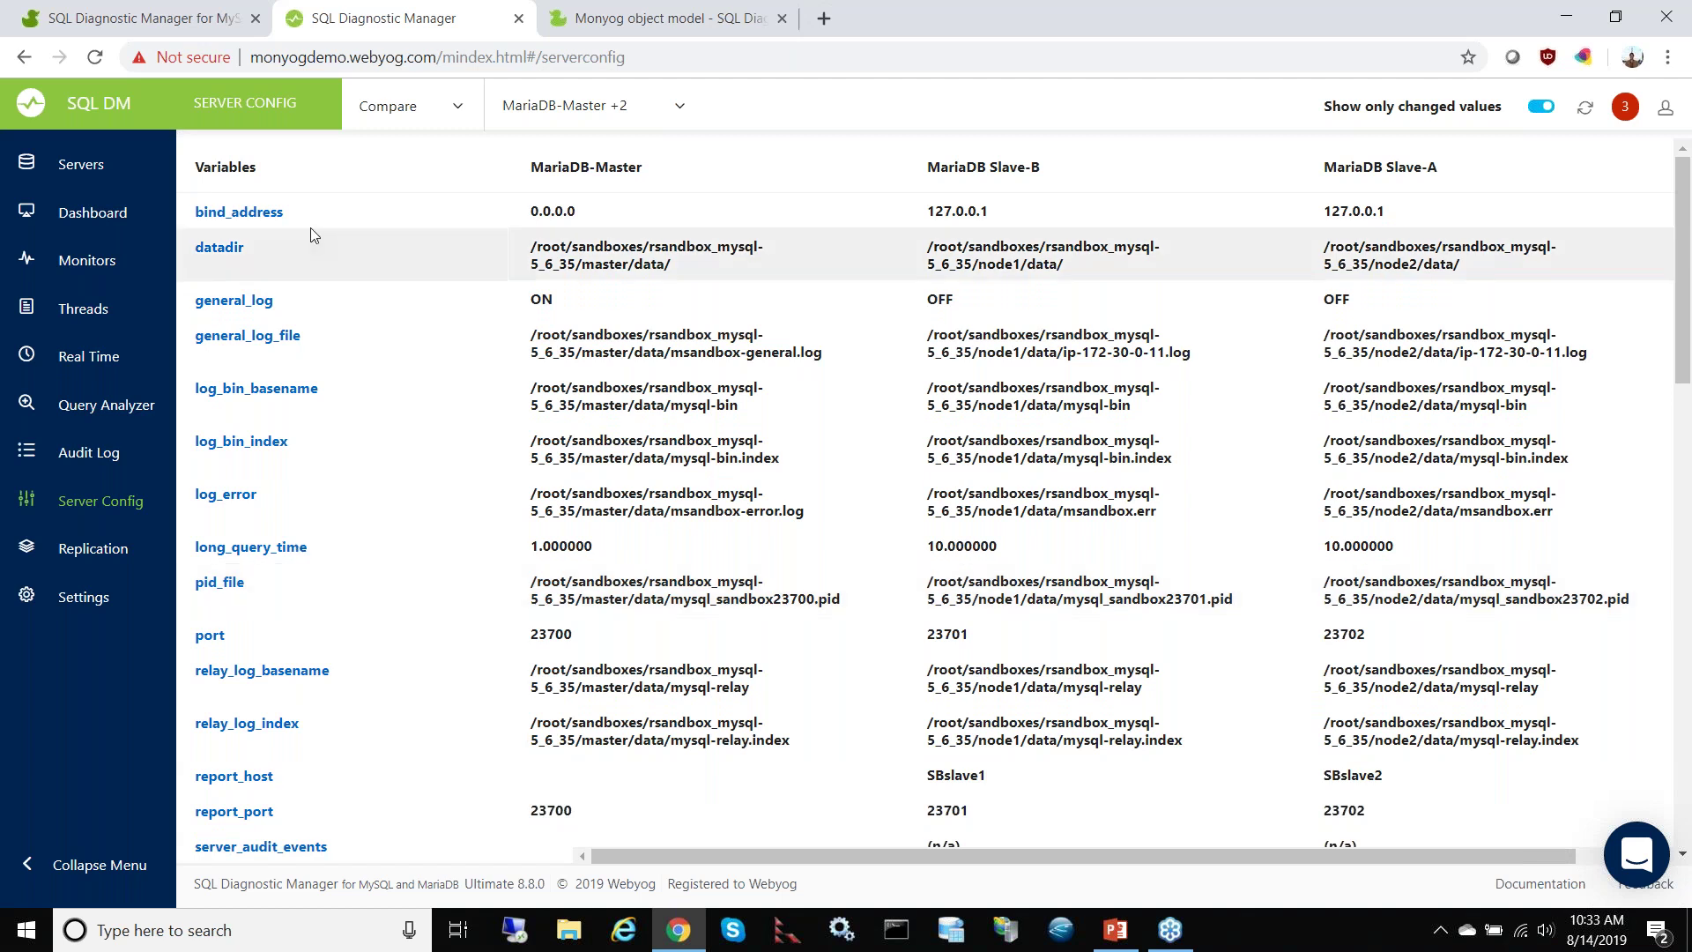
left_click(530, 106)
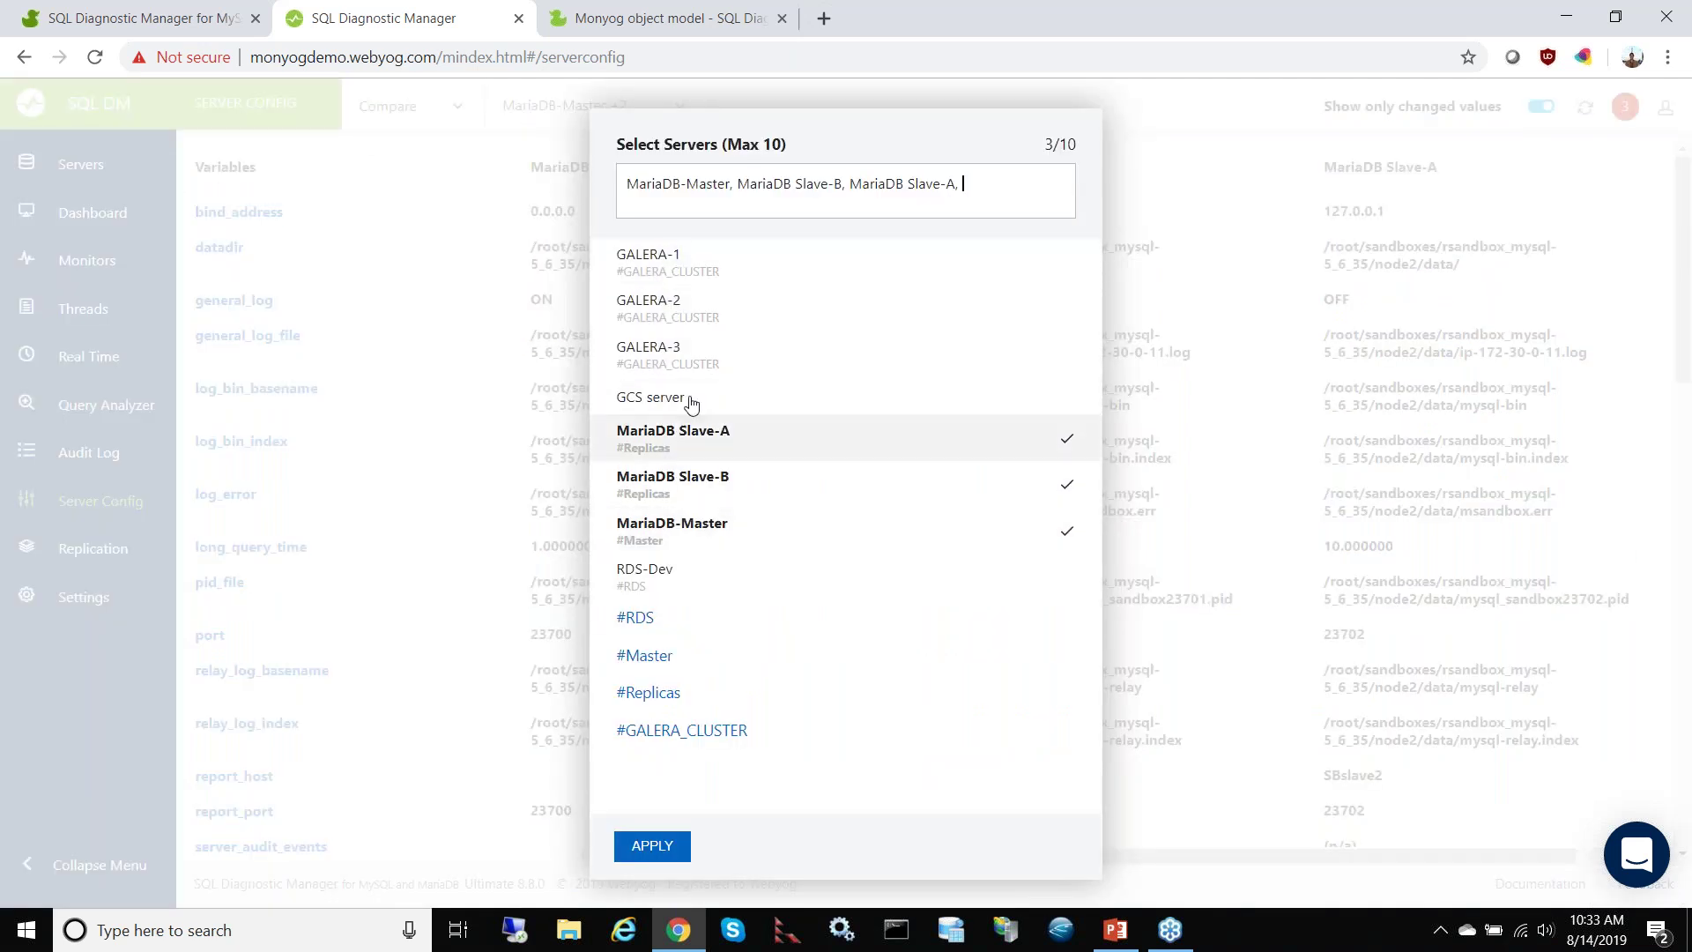
left_click(653, 846)
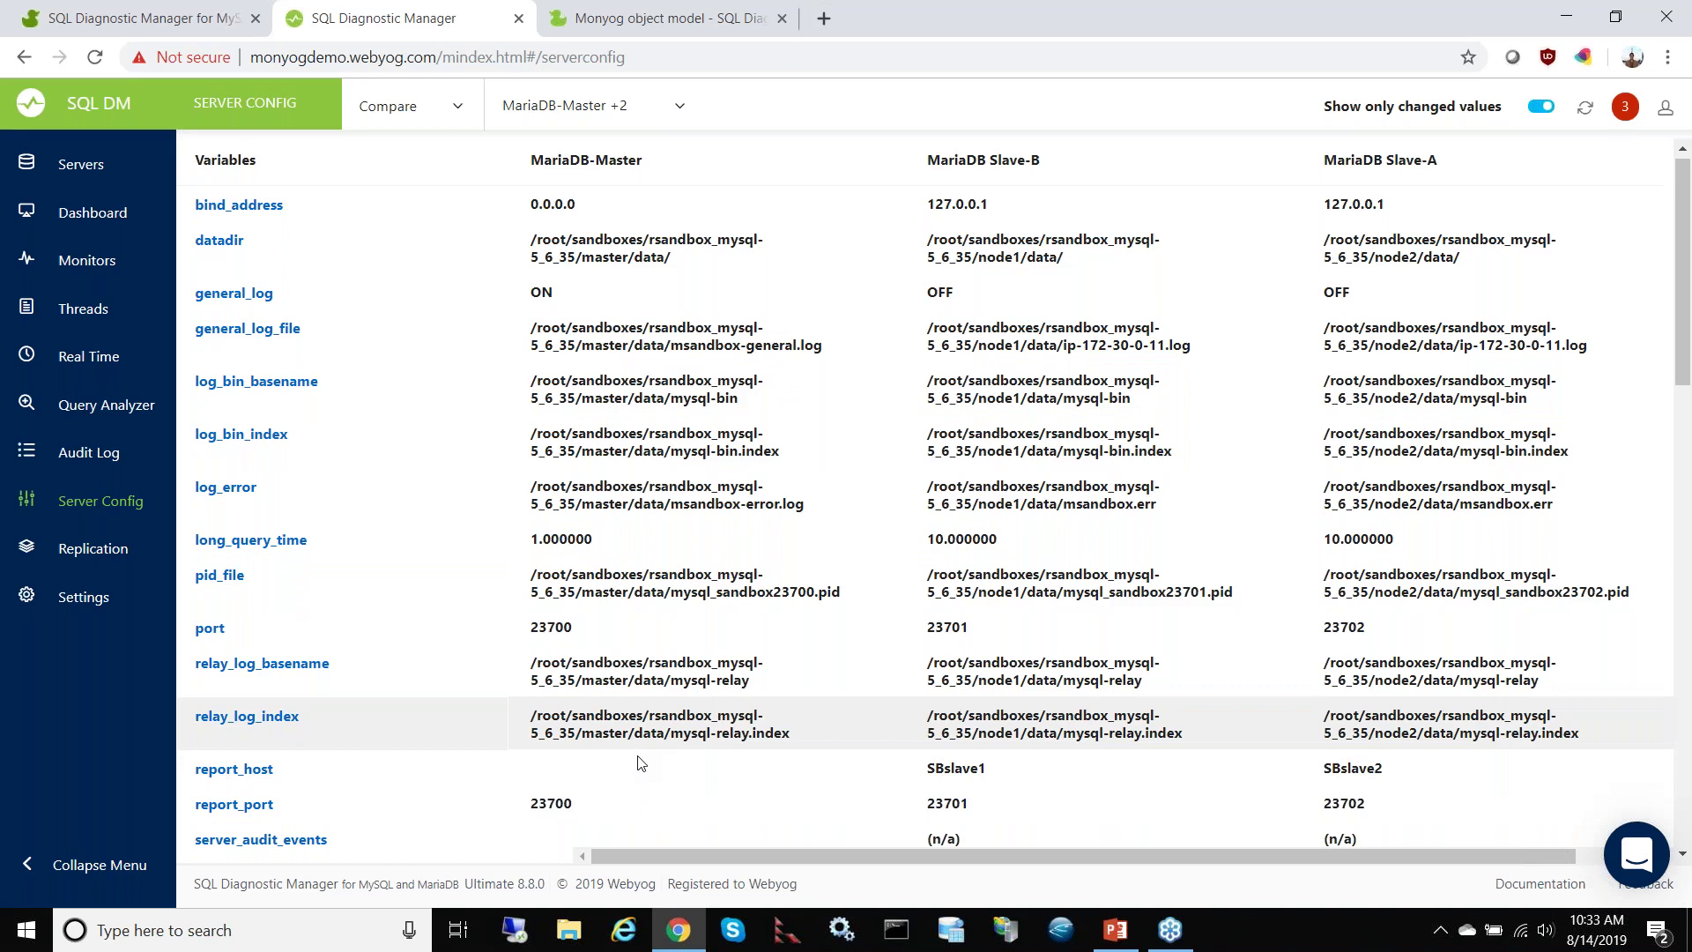
Step: Examine the variables that differ between MariaDB-Master and its two slaves throughout the configuration comparison
scroll(650, 499, "down", 4)
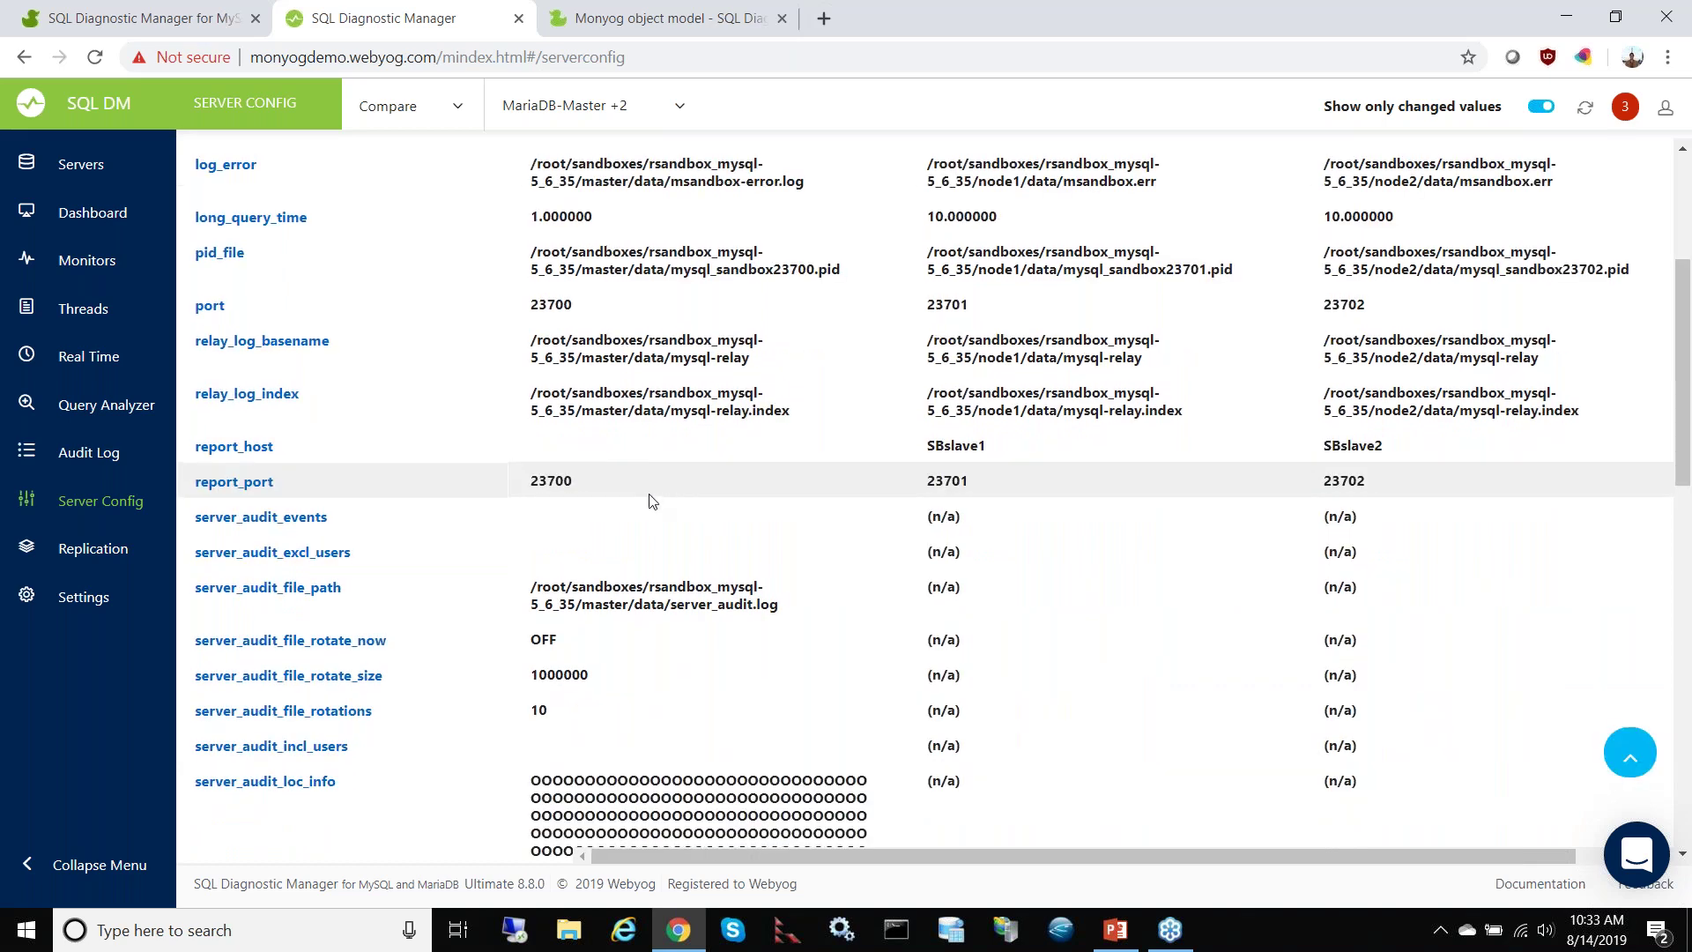
scroll(651, 500, "up", 4)
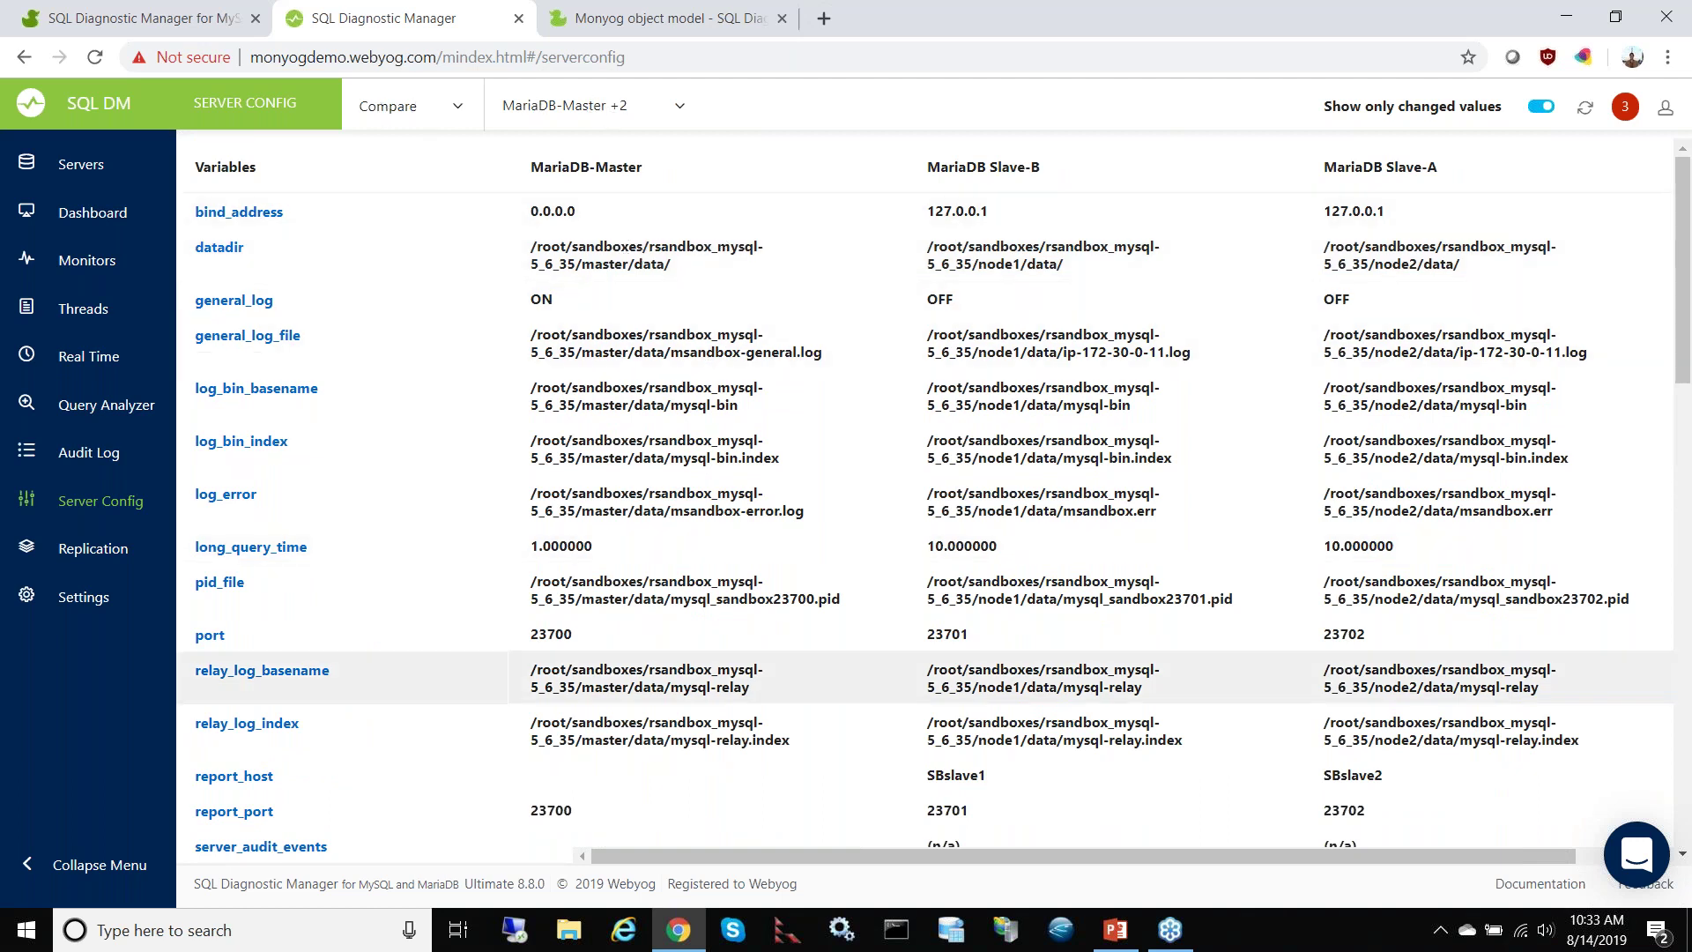
scroll(611, 583, "down", 3)
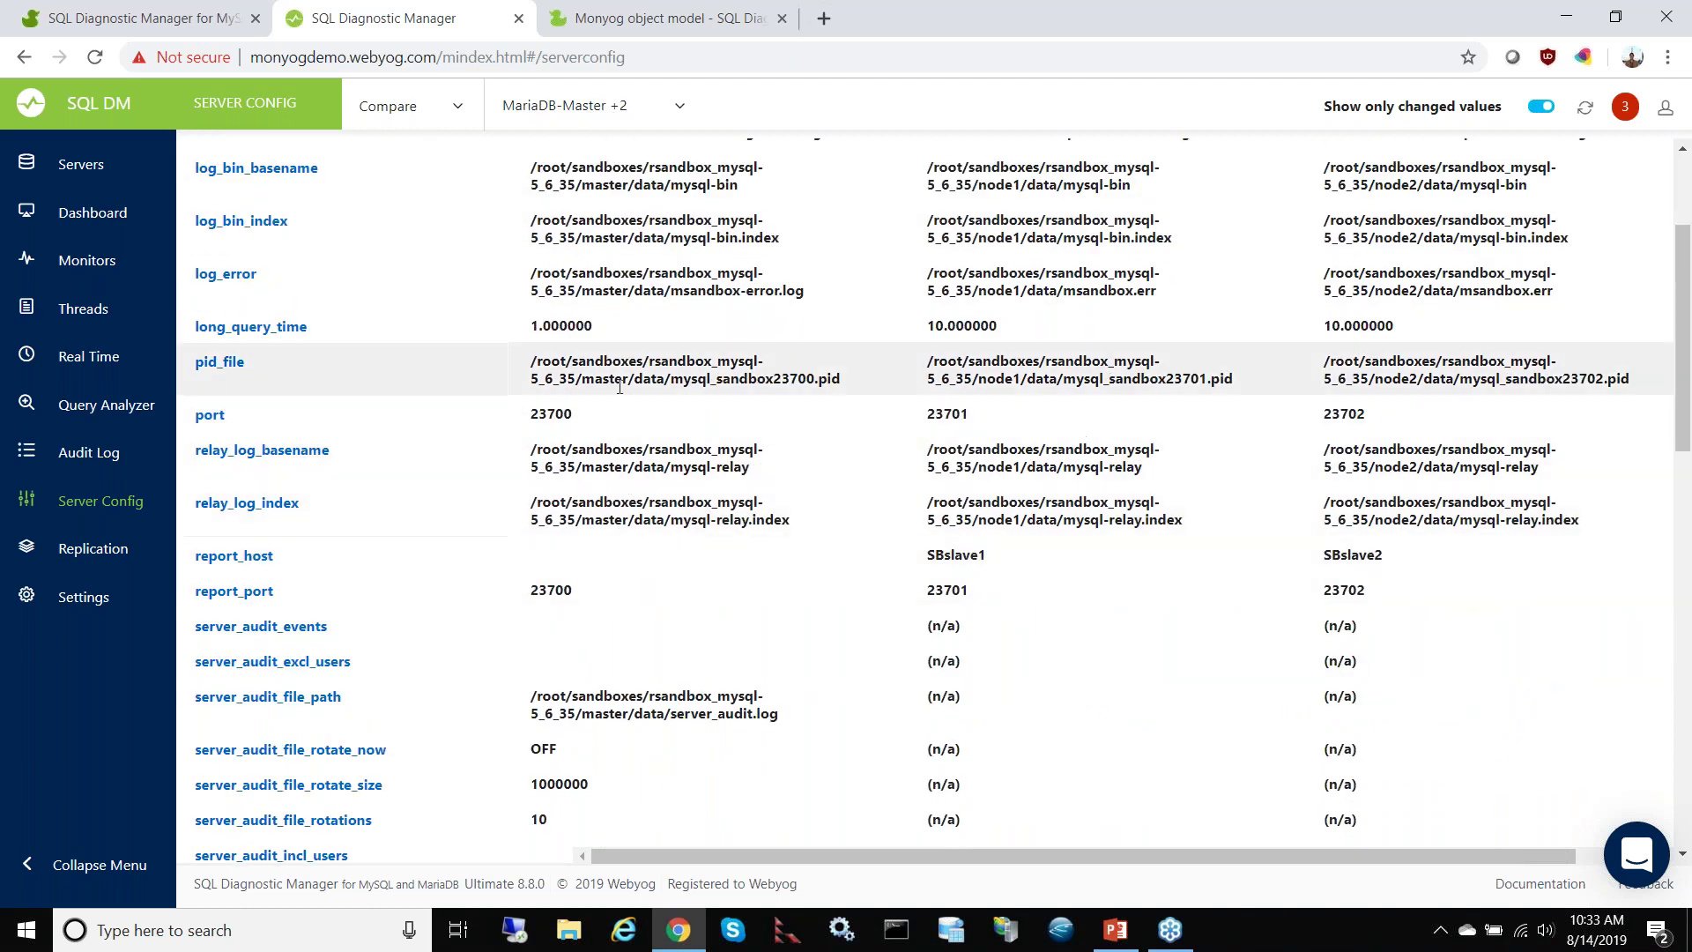
scroll(617, 362, "up", 3)
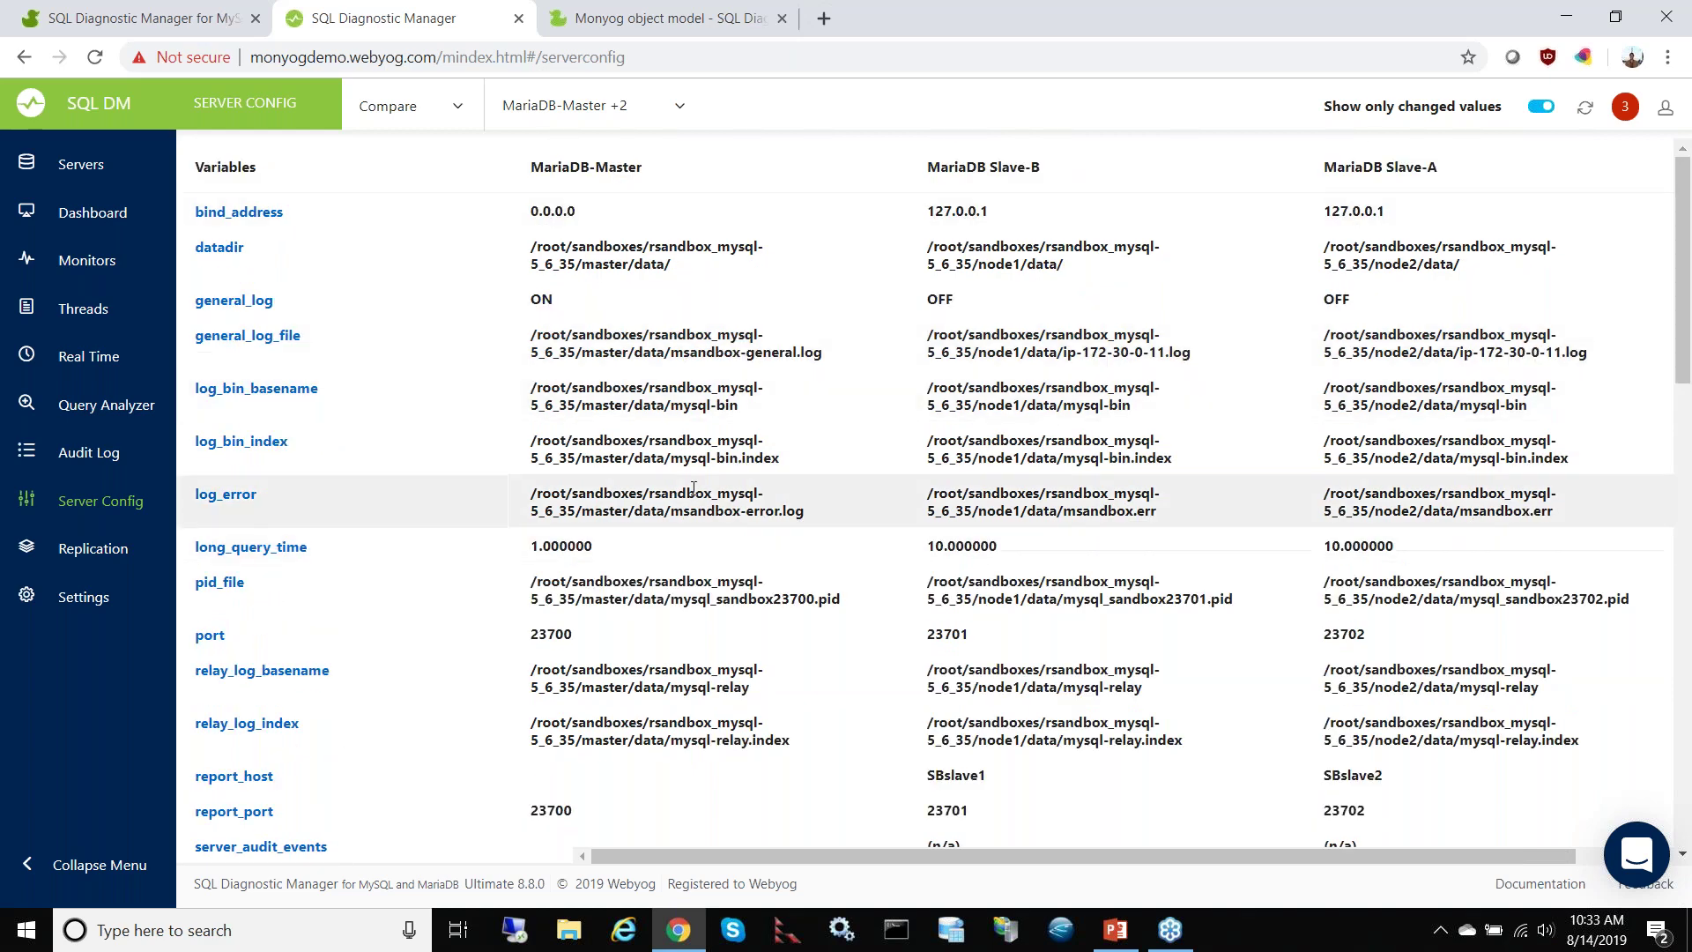
scroll(694, 488, "down", 20)
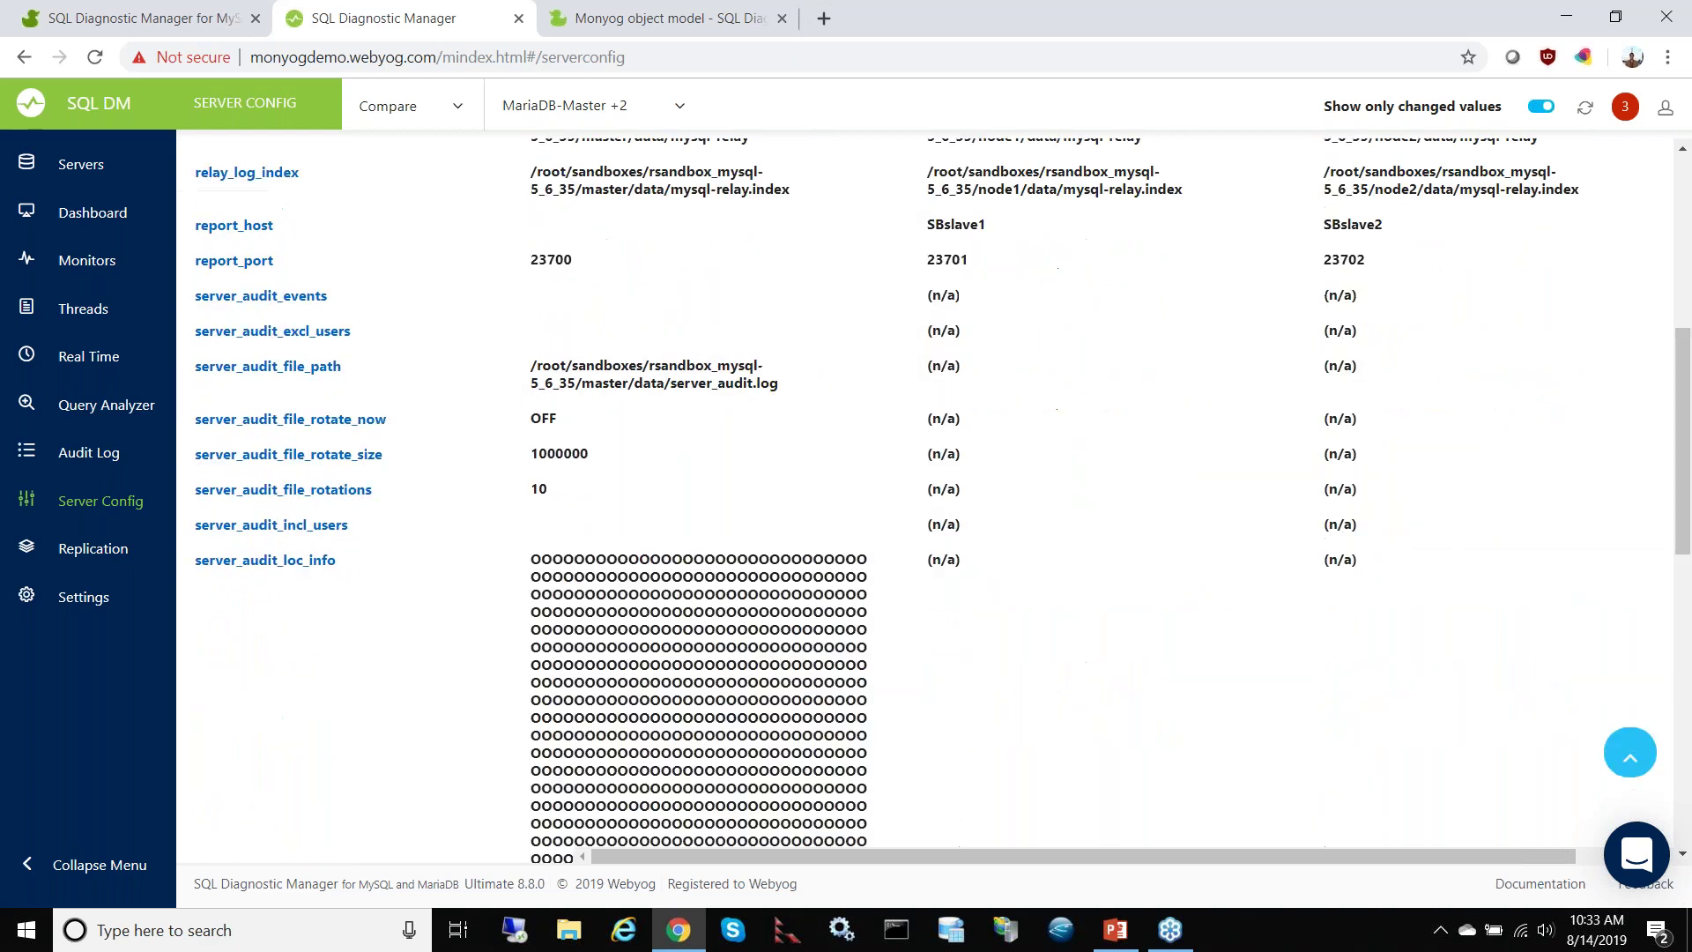
scroll(717, 525, "down", 2)
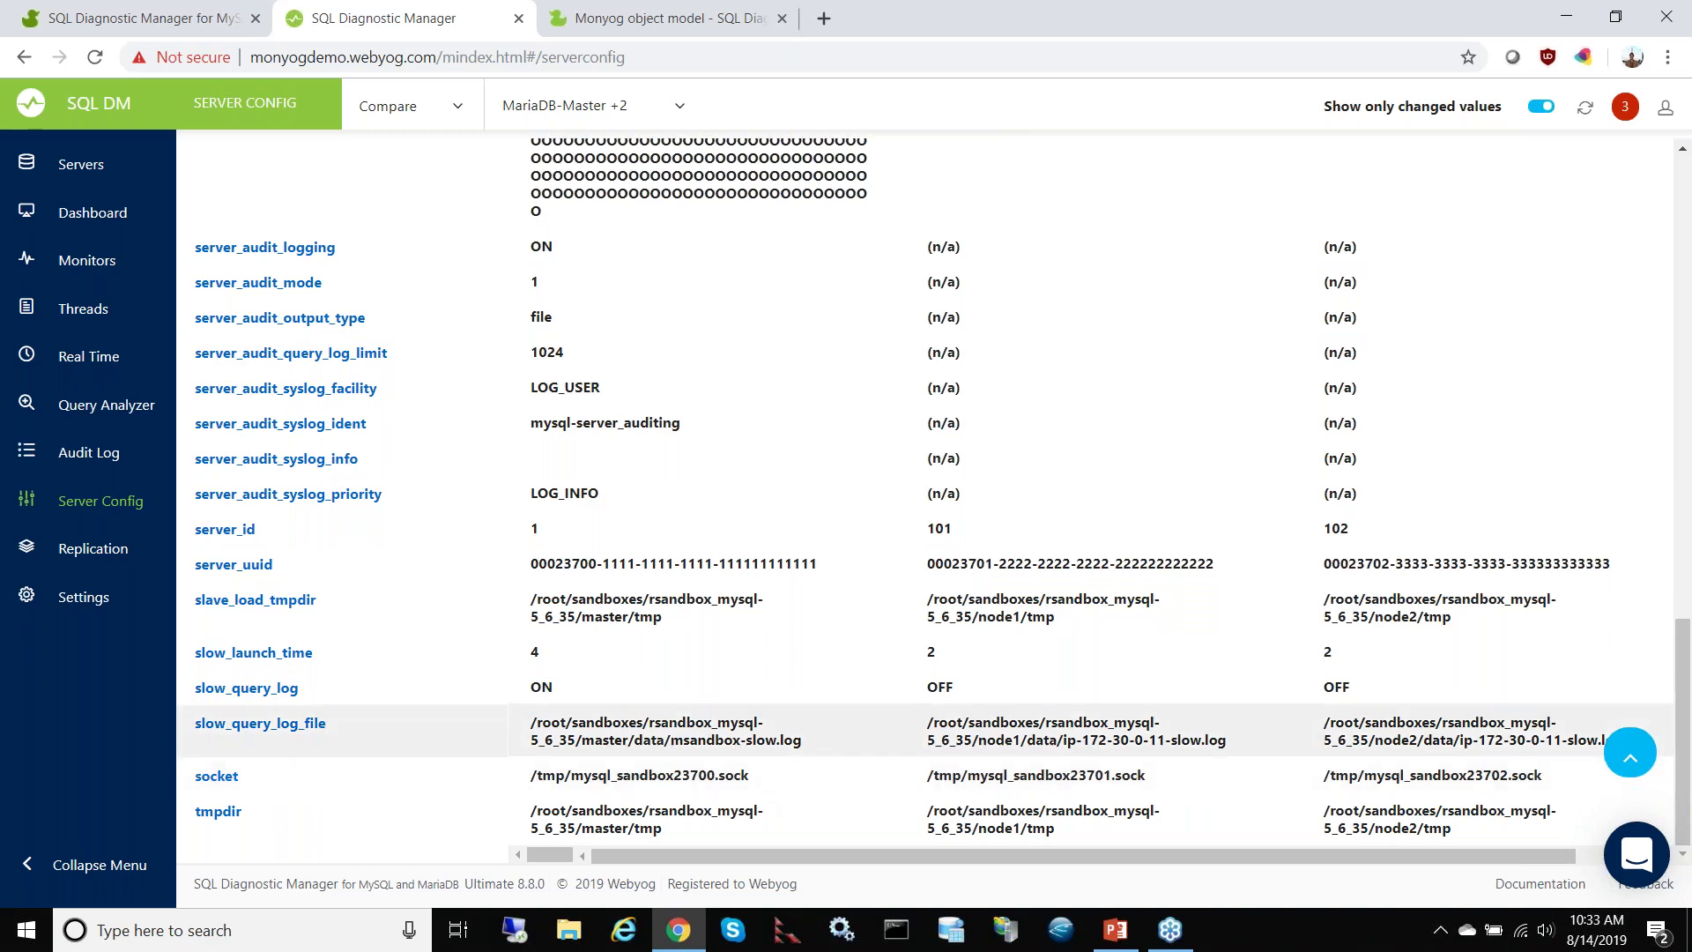
scroll(694, 697, "up", 1)
scroll(694, 698, "up", 15)
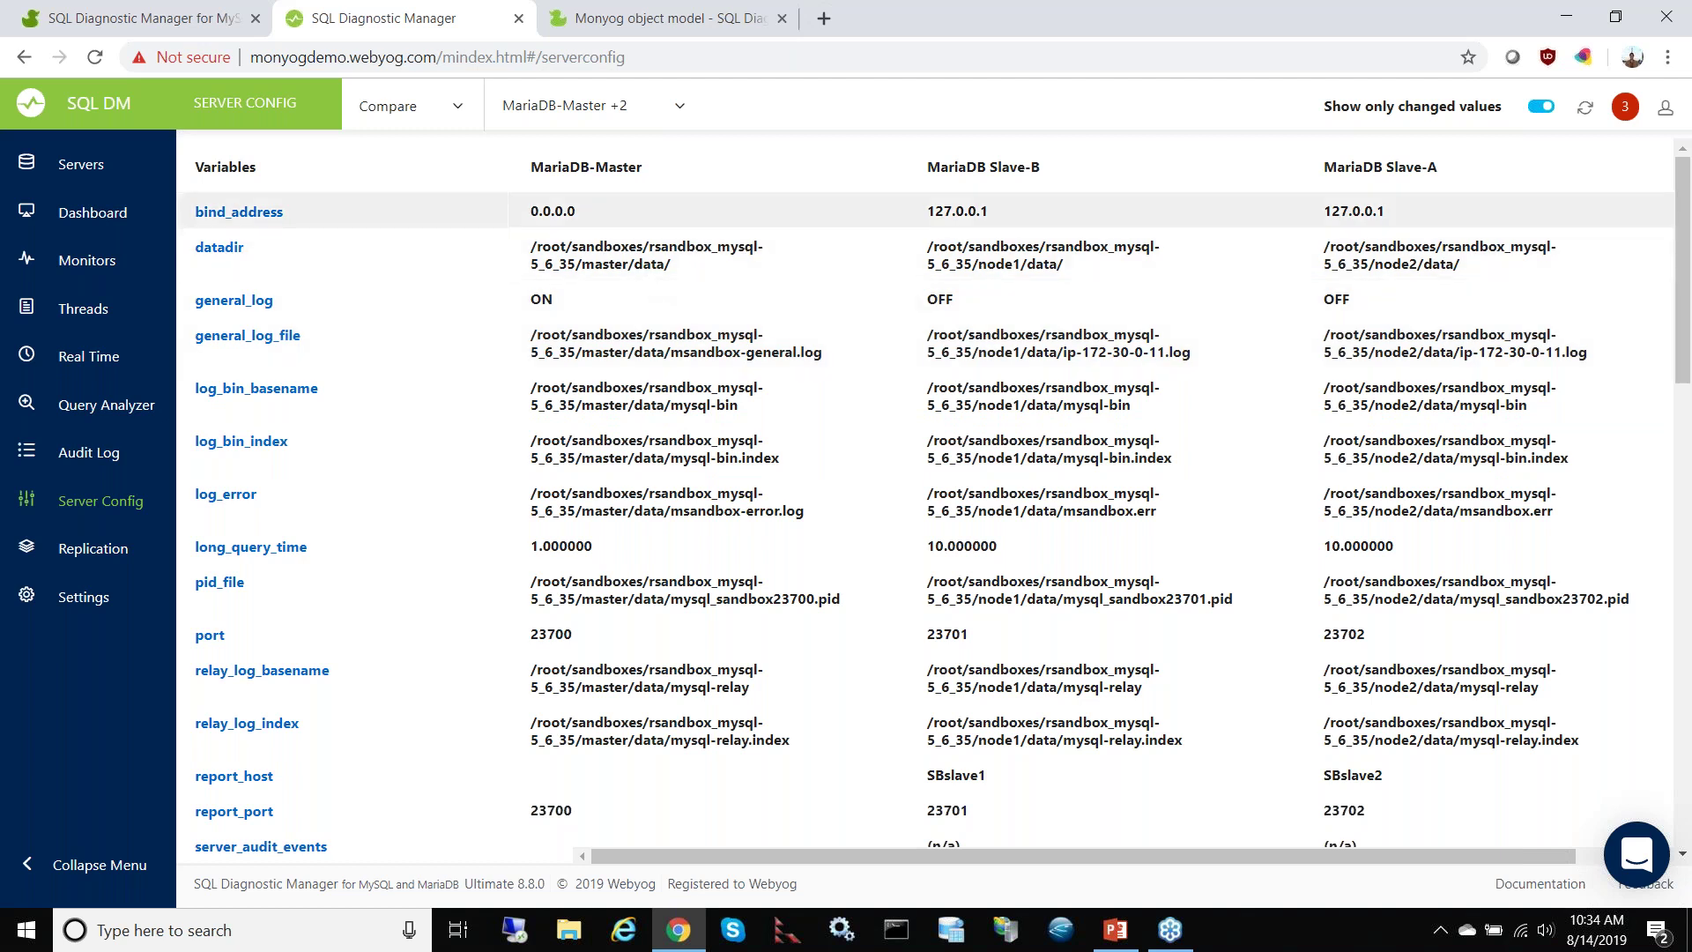
Step: Switch the server configuration to Track mode and analyze GALERA-1 for Mar 01 2018 11:46 to May 07 2019 12:46
left_click(399, 115)
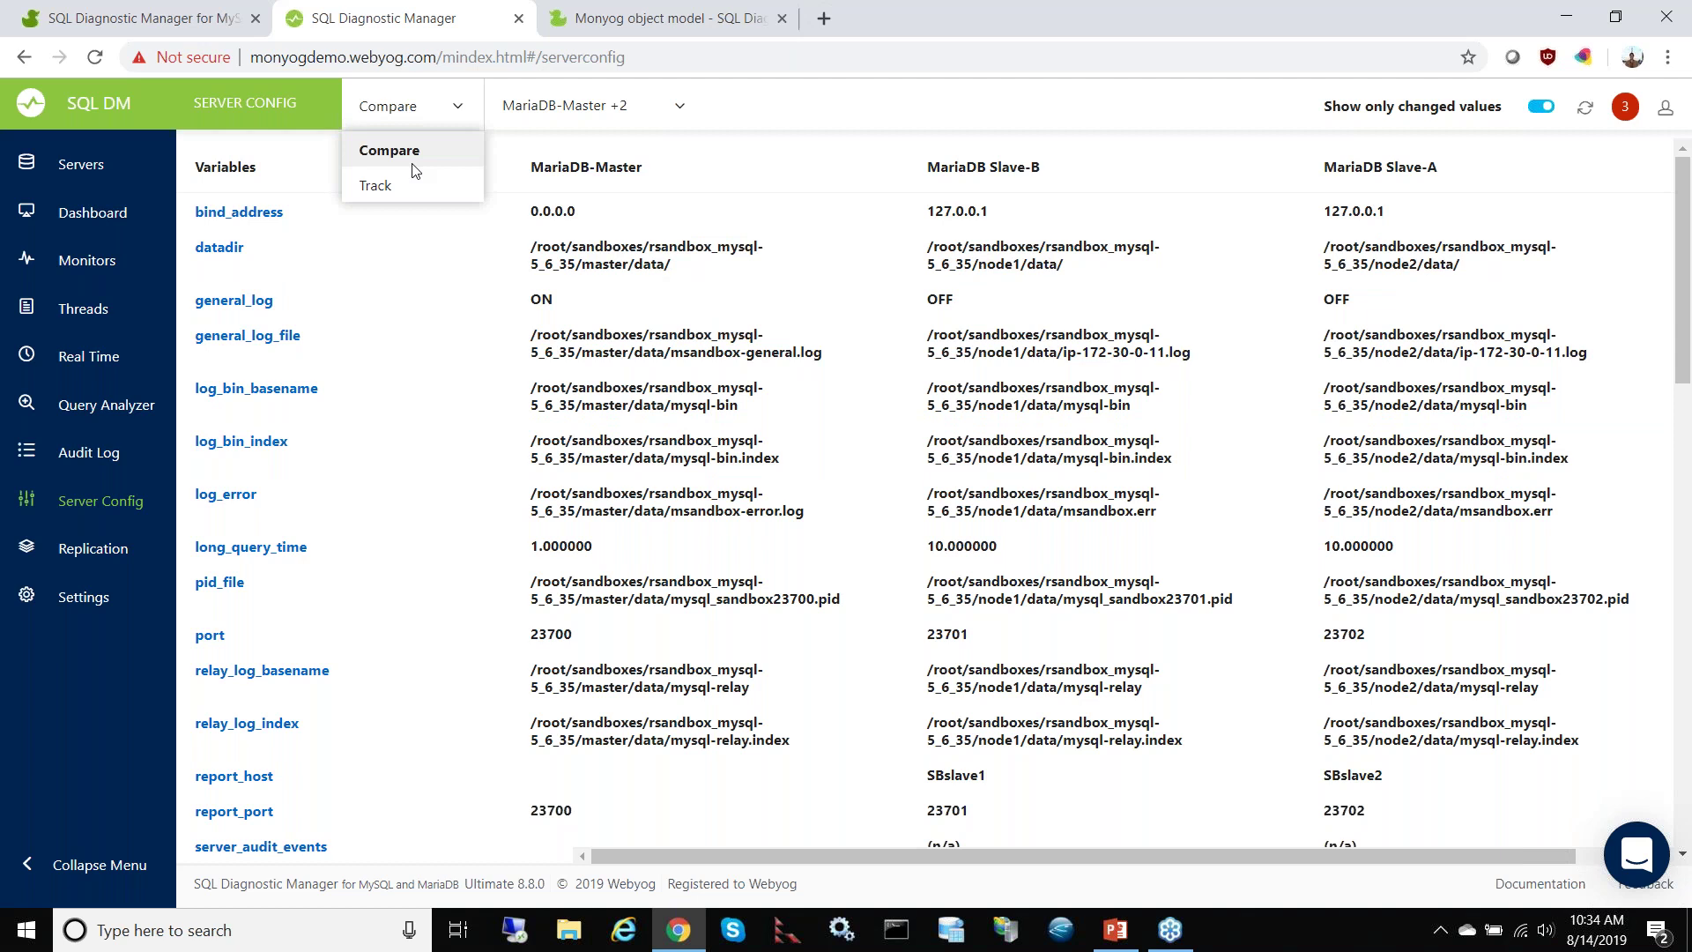
left_click(412, 191)
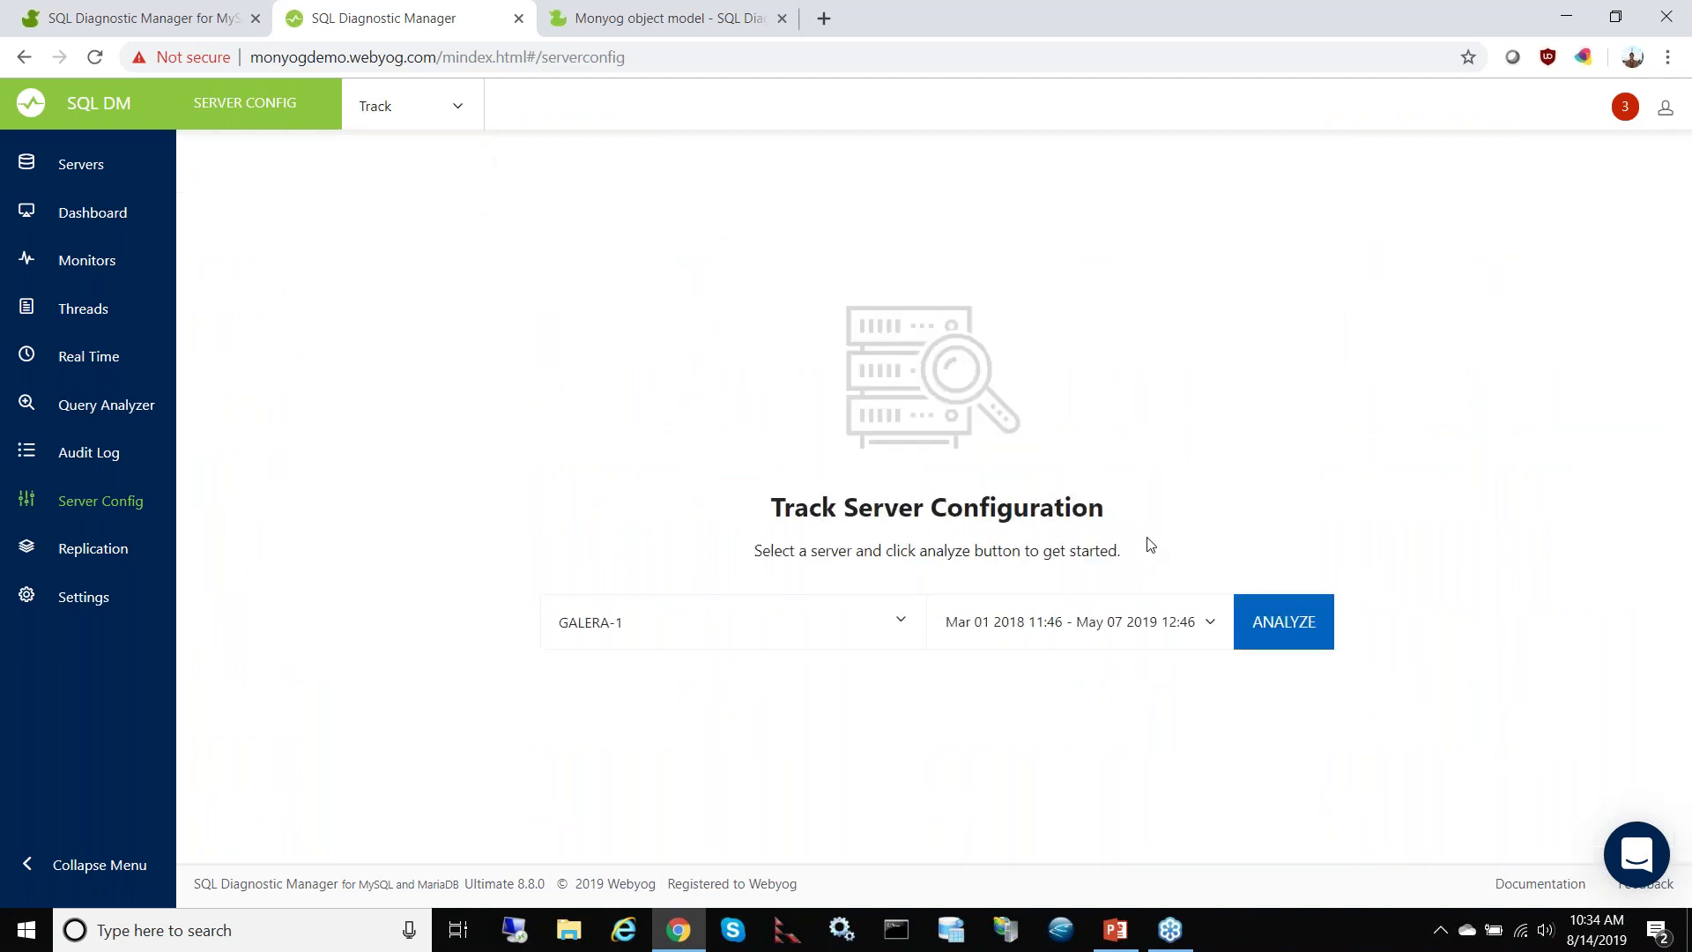
left_click(1269, 619)
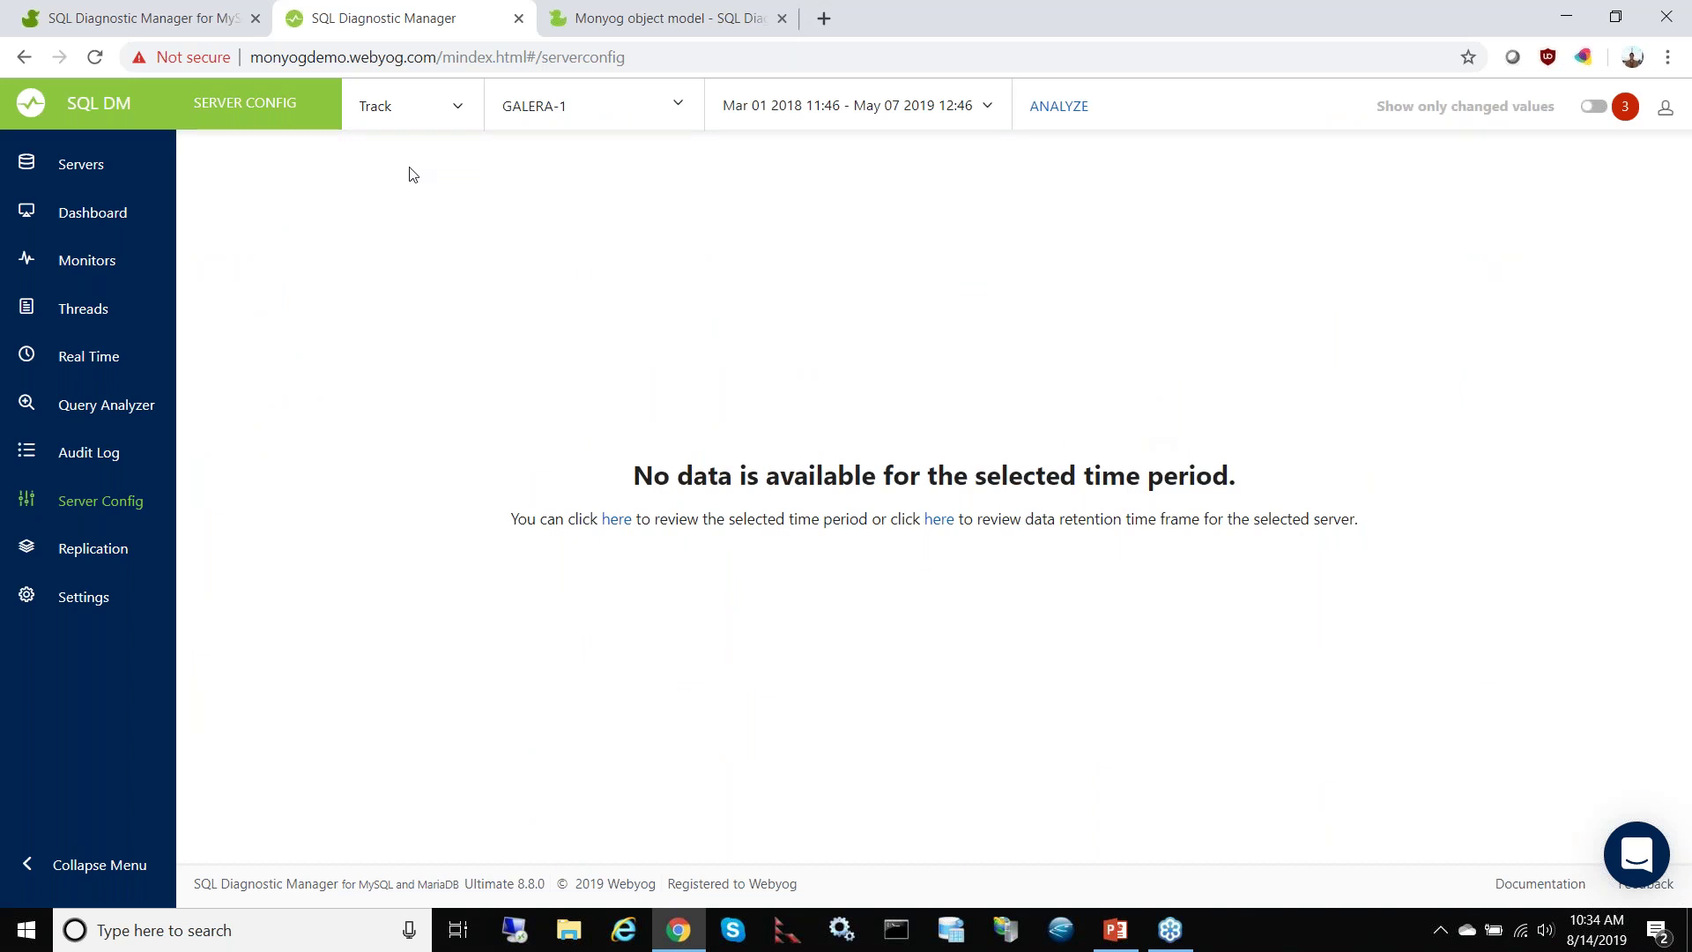
Step: Set the start of the tracking period to Jan 01, 2018 11:46
left_click(780, 102)
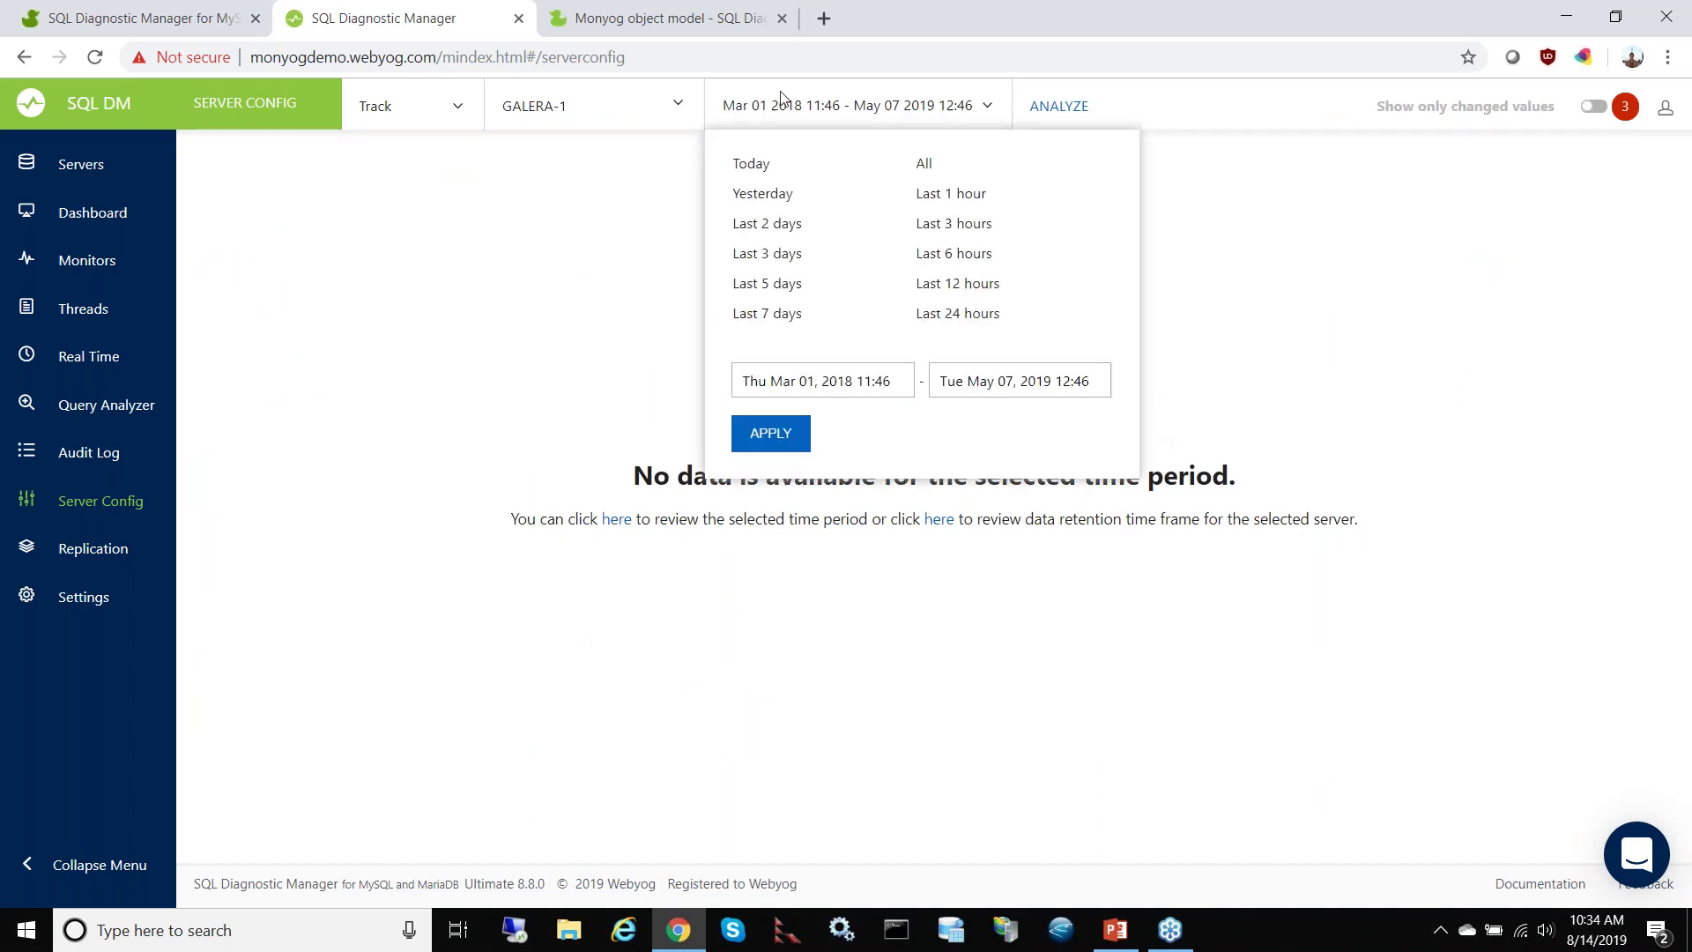
left_click(837, 397)
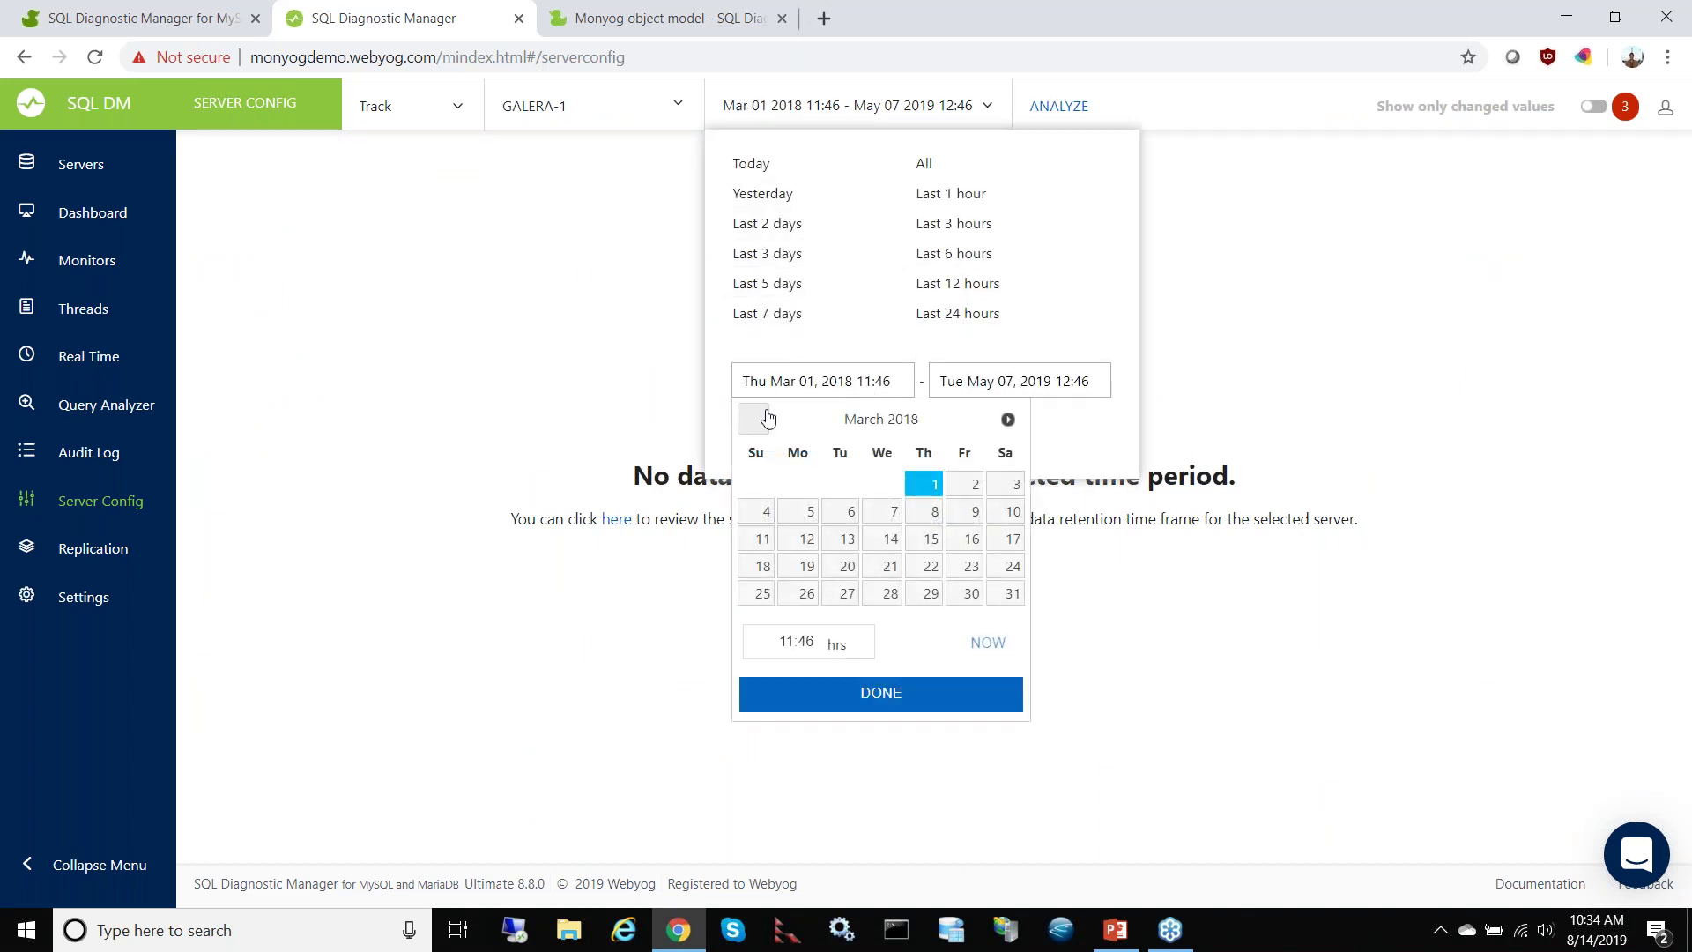
left_click(753, 419)
left_click(754, 420)
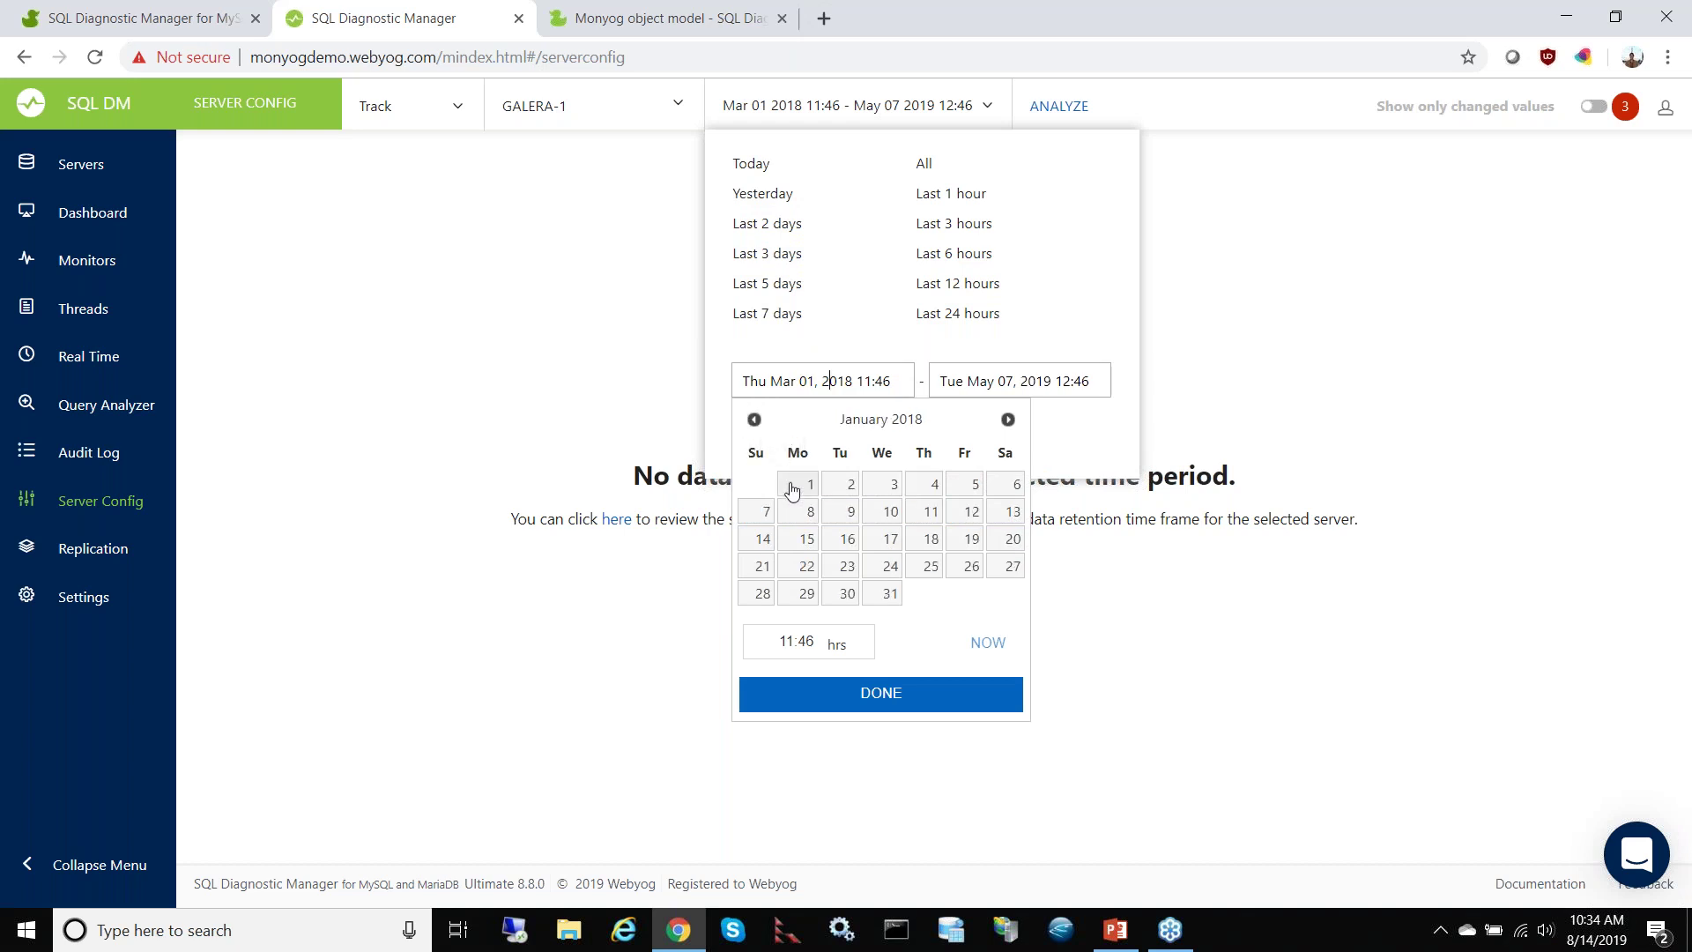
left_click(910, 695)
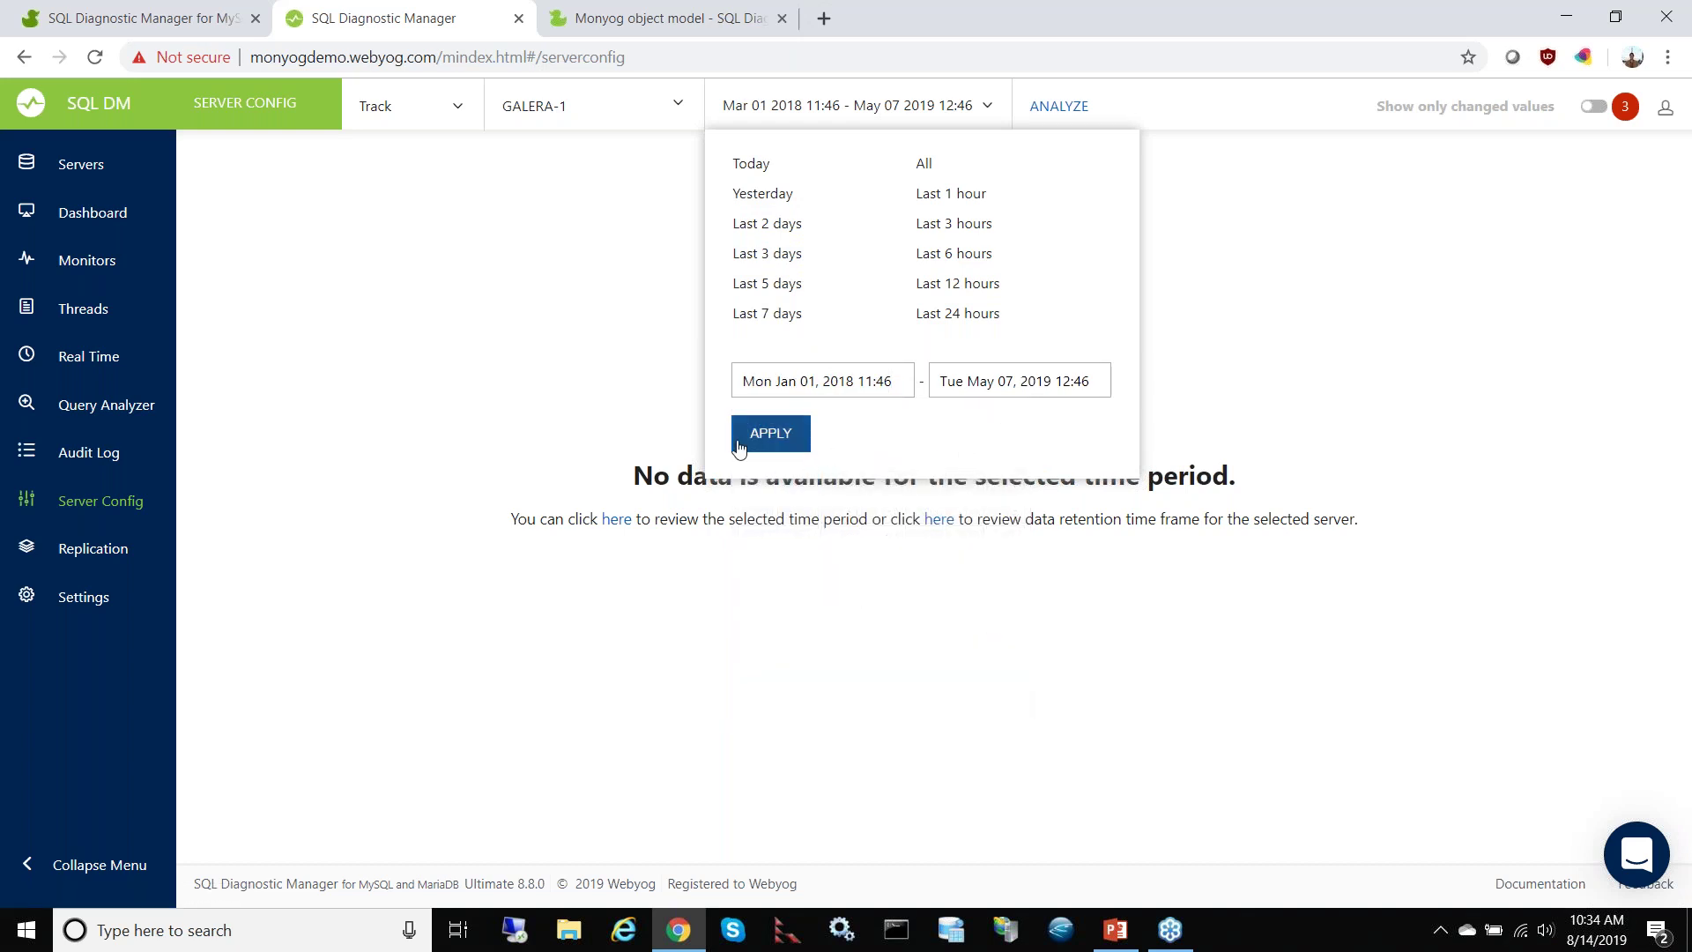
left_click(765, 429)
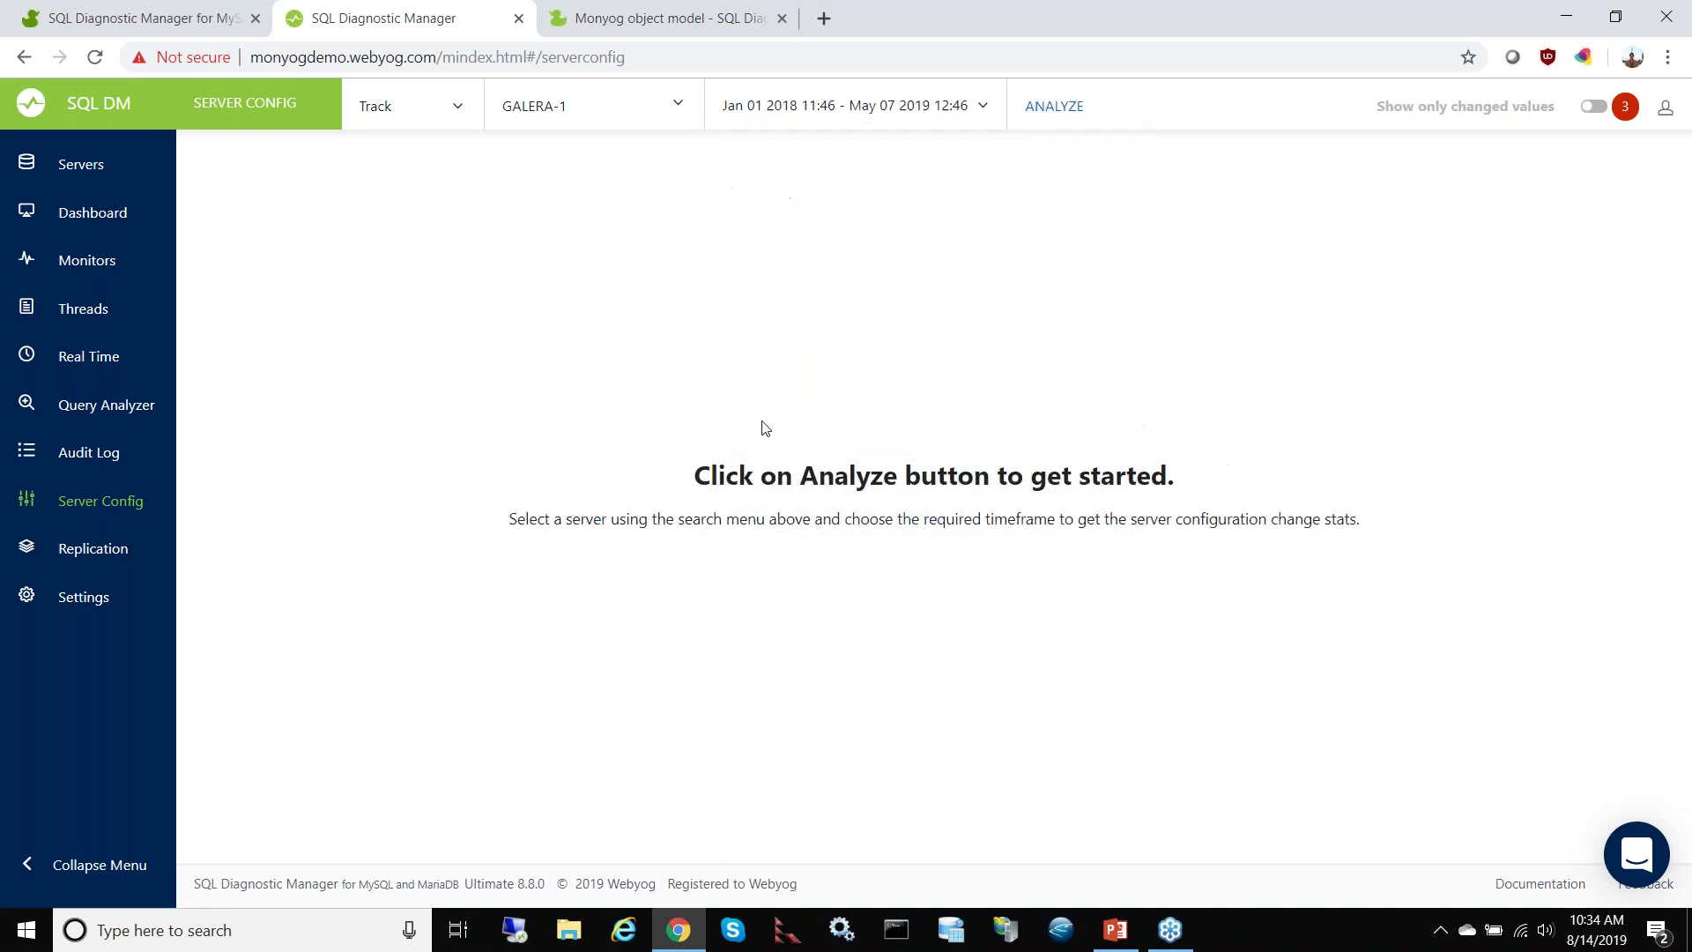
Step: Change the tracked server to MariaDB-Master and analyze its configuration changes
left_click(565, 106)
scroll(571, 317, "down", 2)
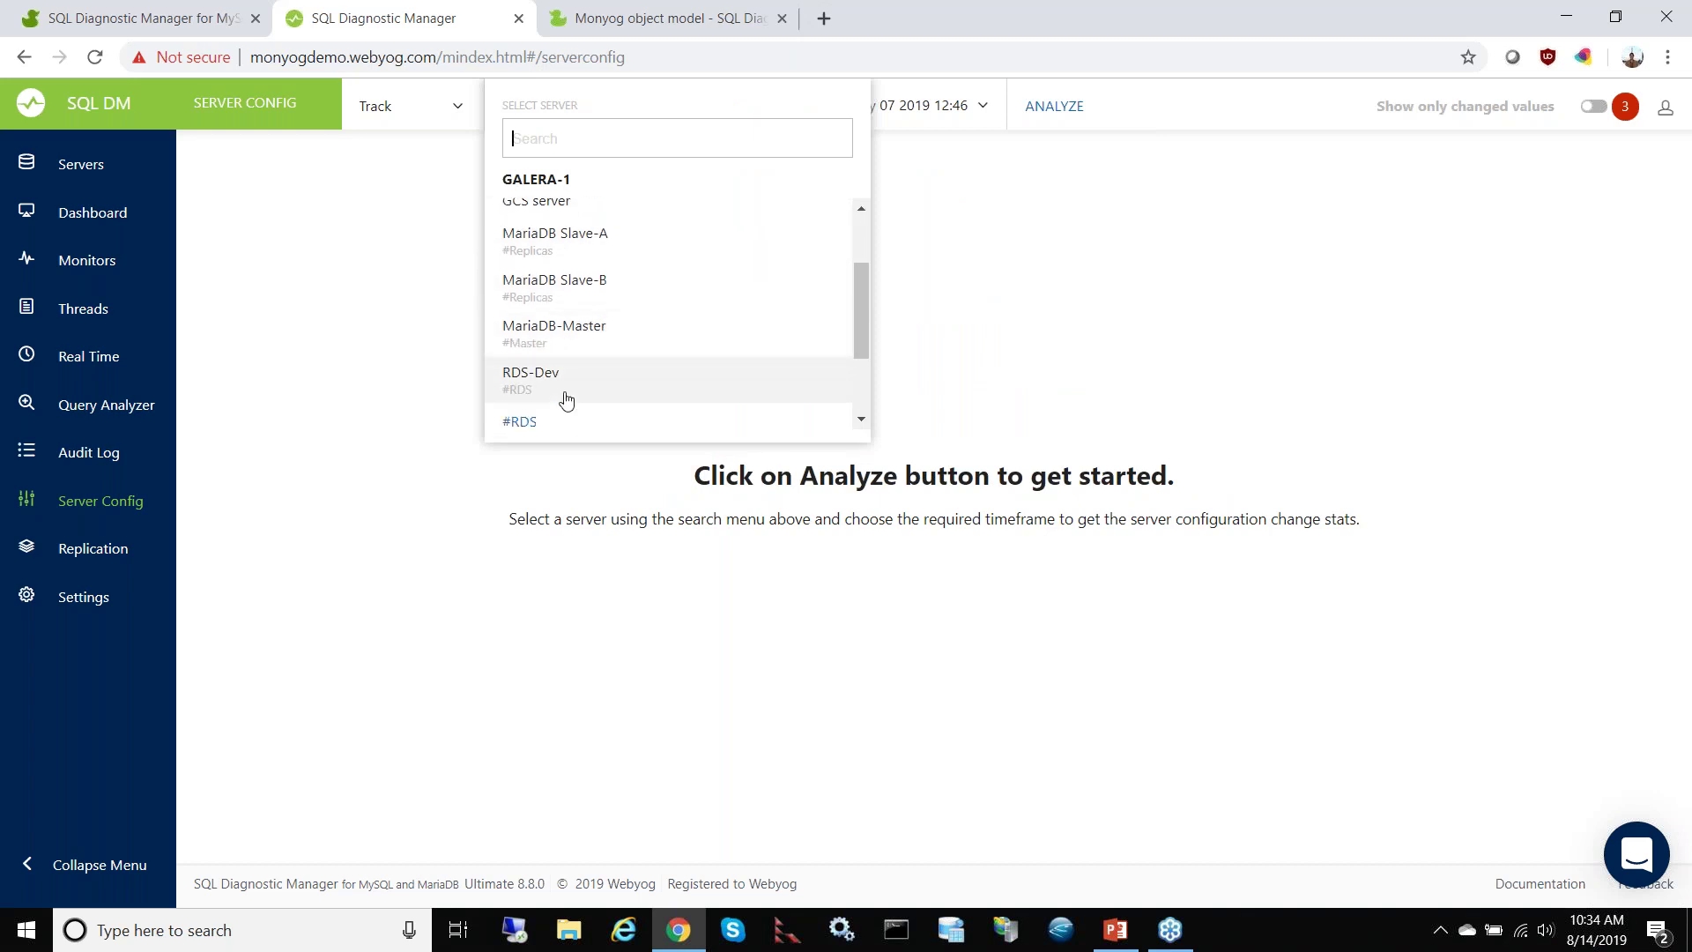
left_click(590, 325)
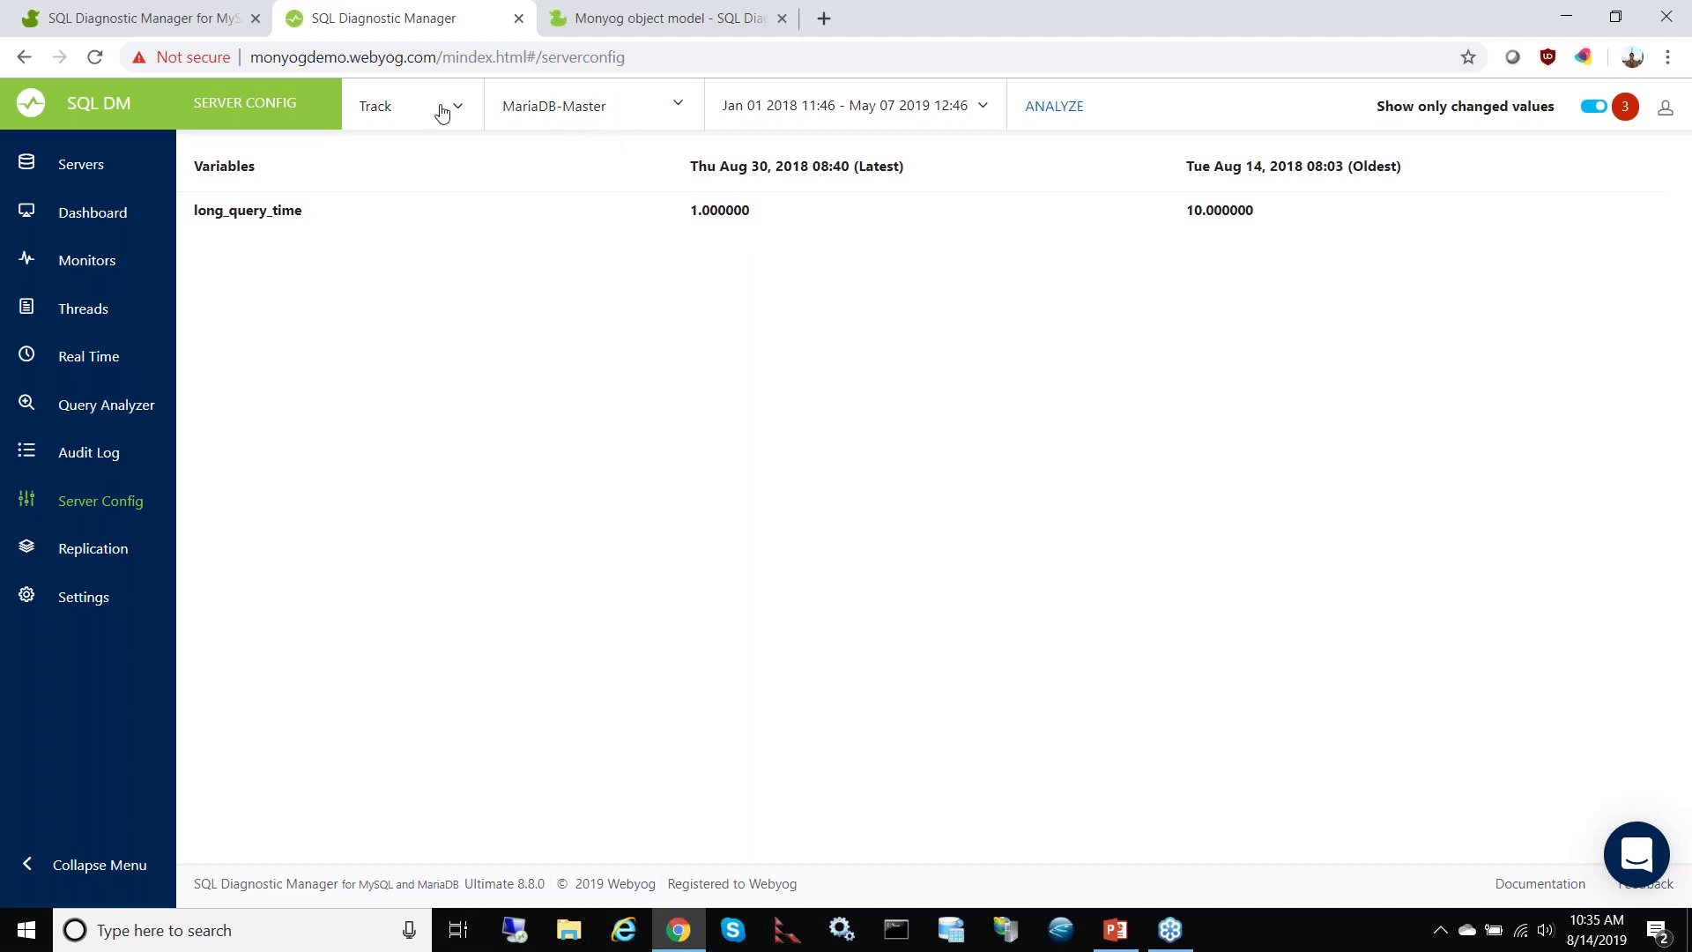
Step: Switch the server configuration back to Compare mode
left_click(401, 115)
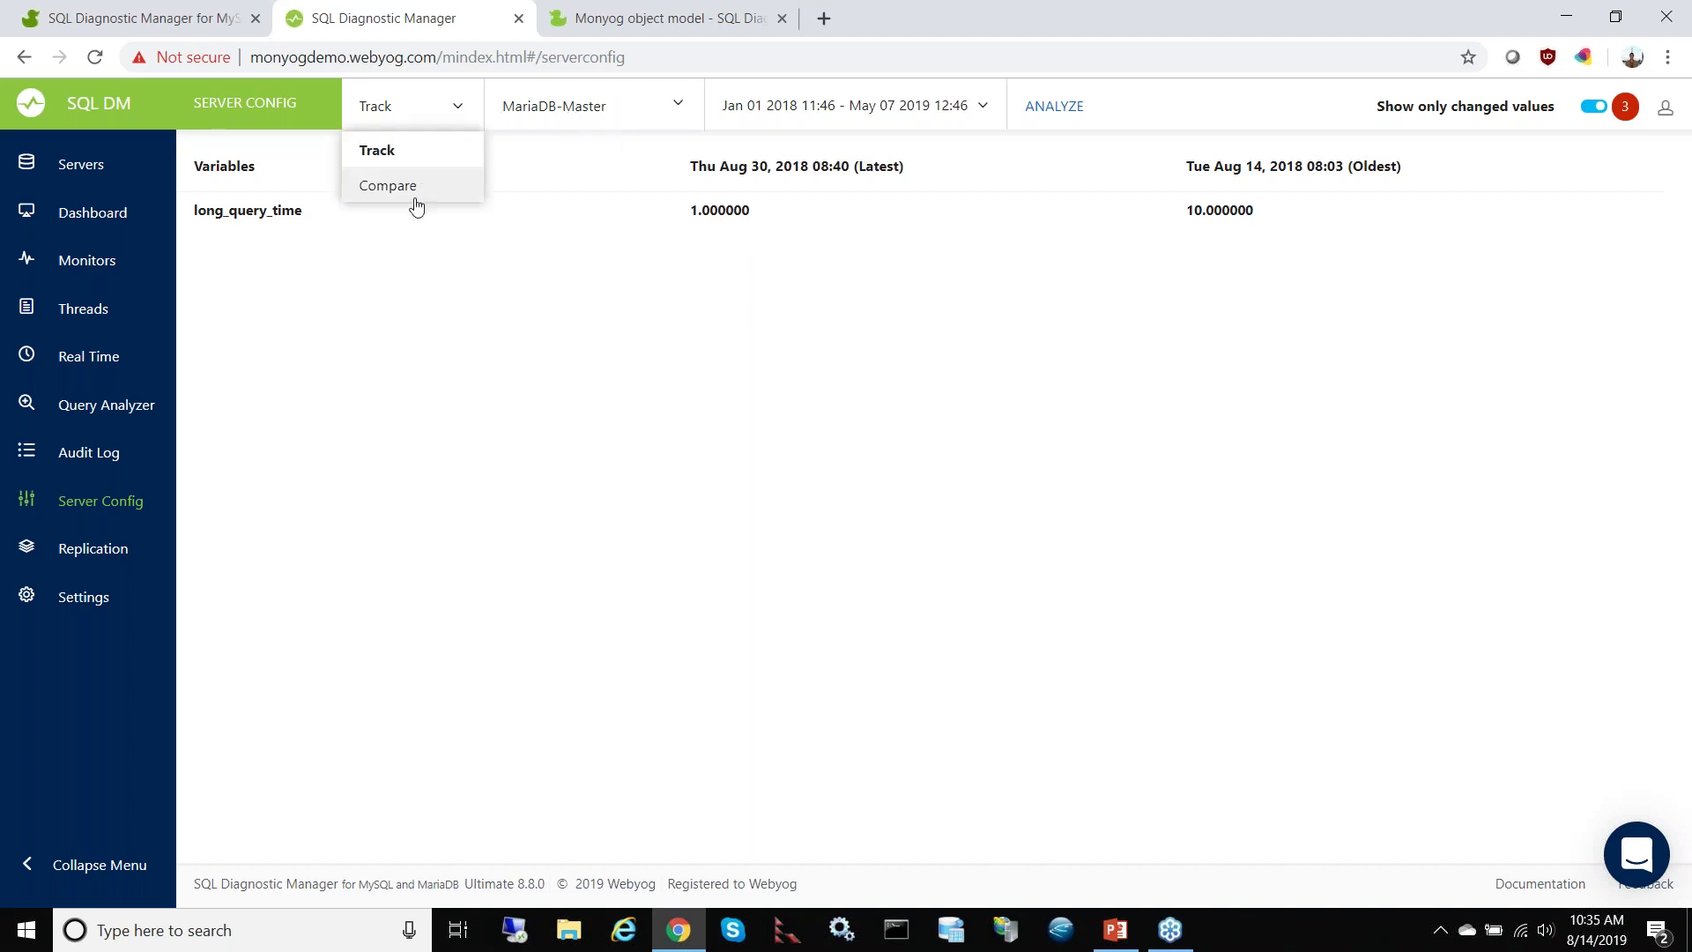
left_click(417, 186)
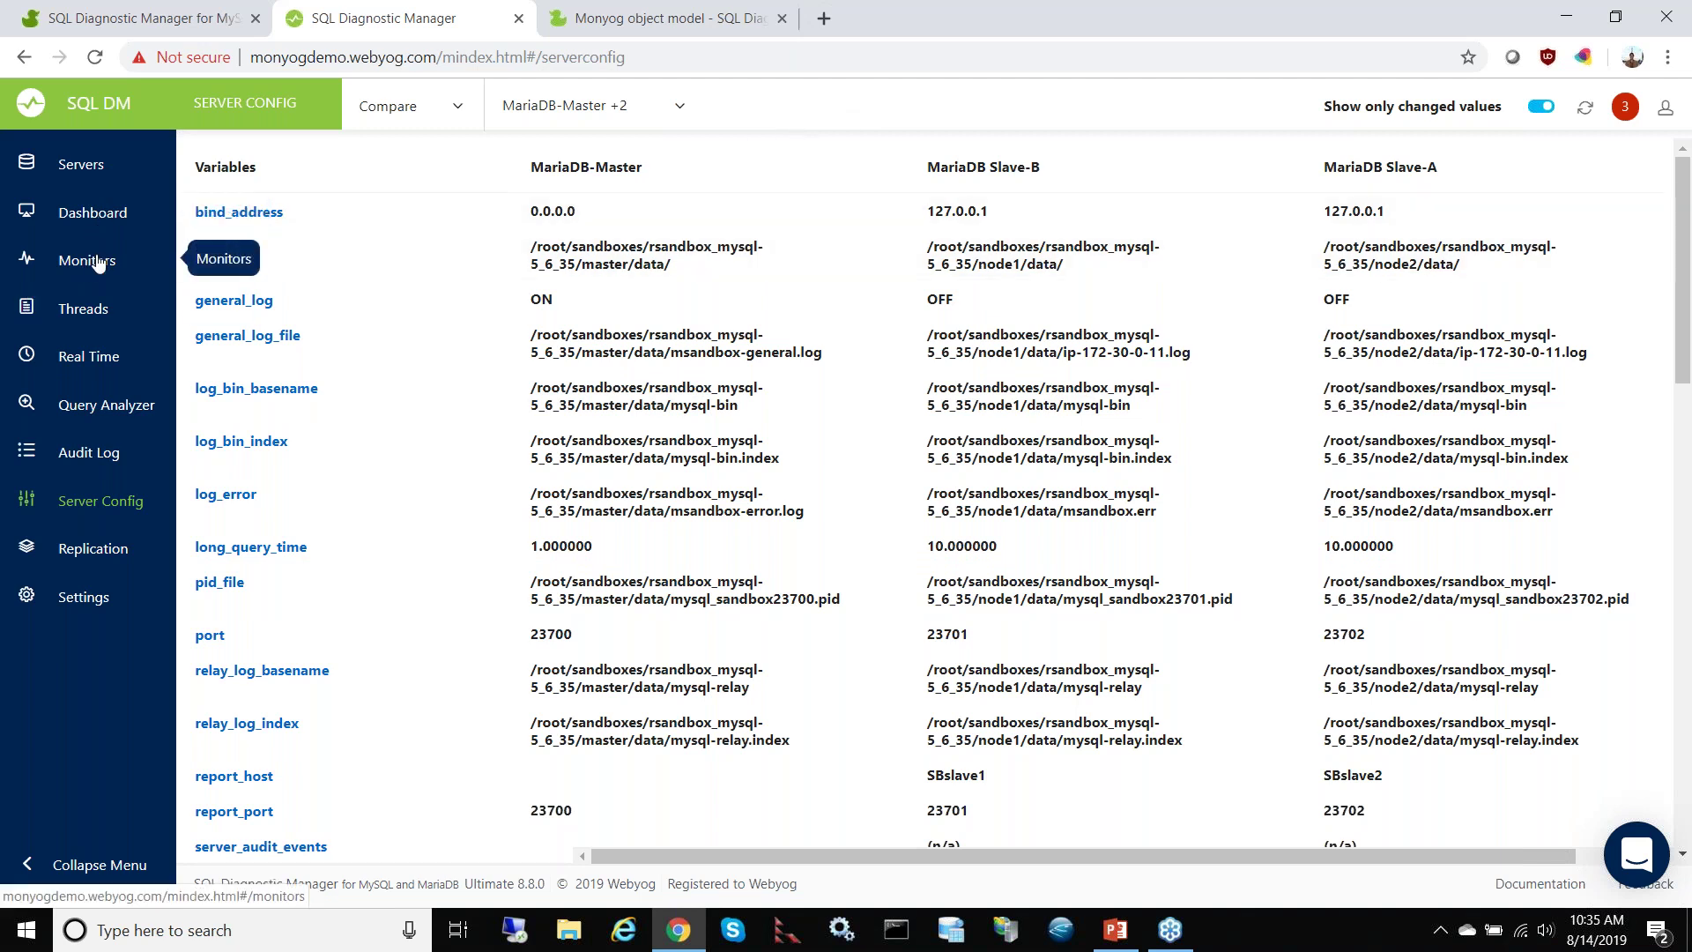
Step: Look at the IDERA product page for SQL Diagnostic Manager for MySQL and return to the server configuration comparison
left_click(201, 21)
mouse_move(625, 133)
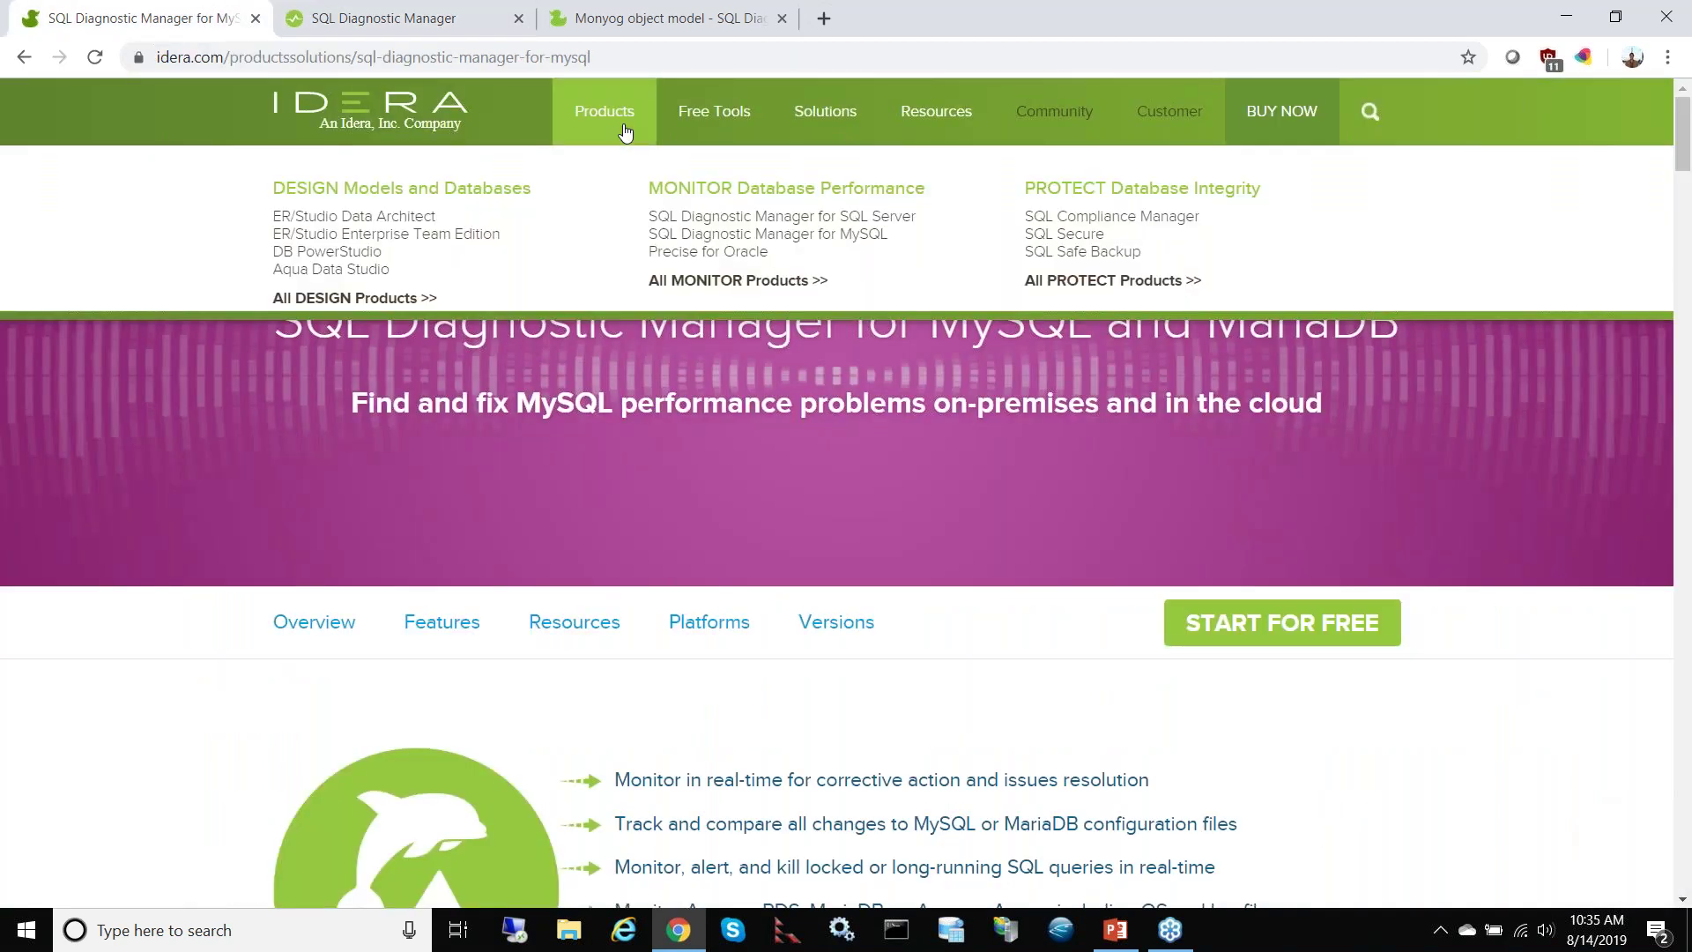
mouse_move(743, 110)
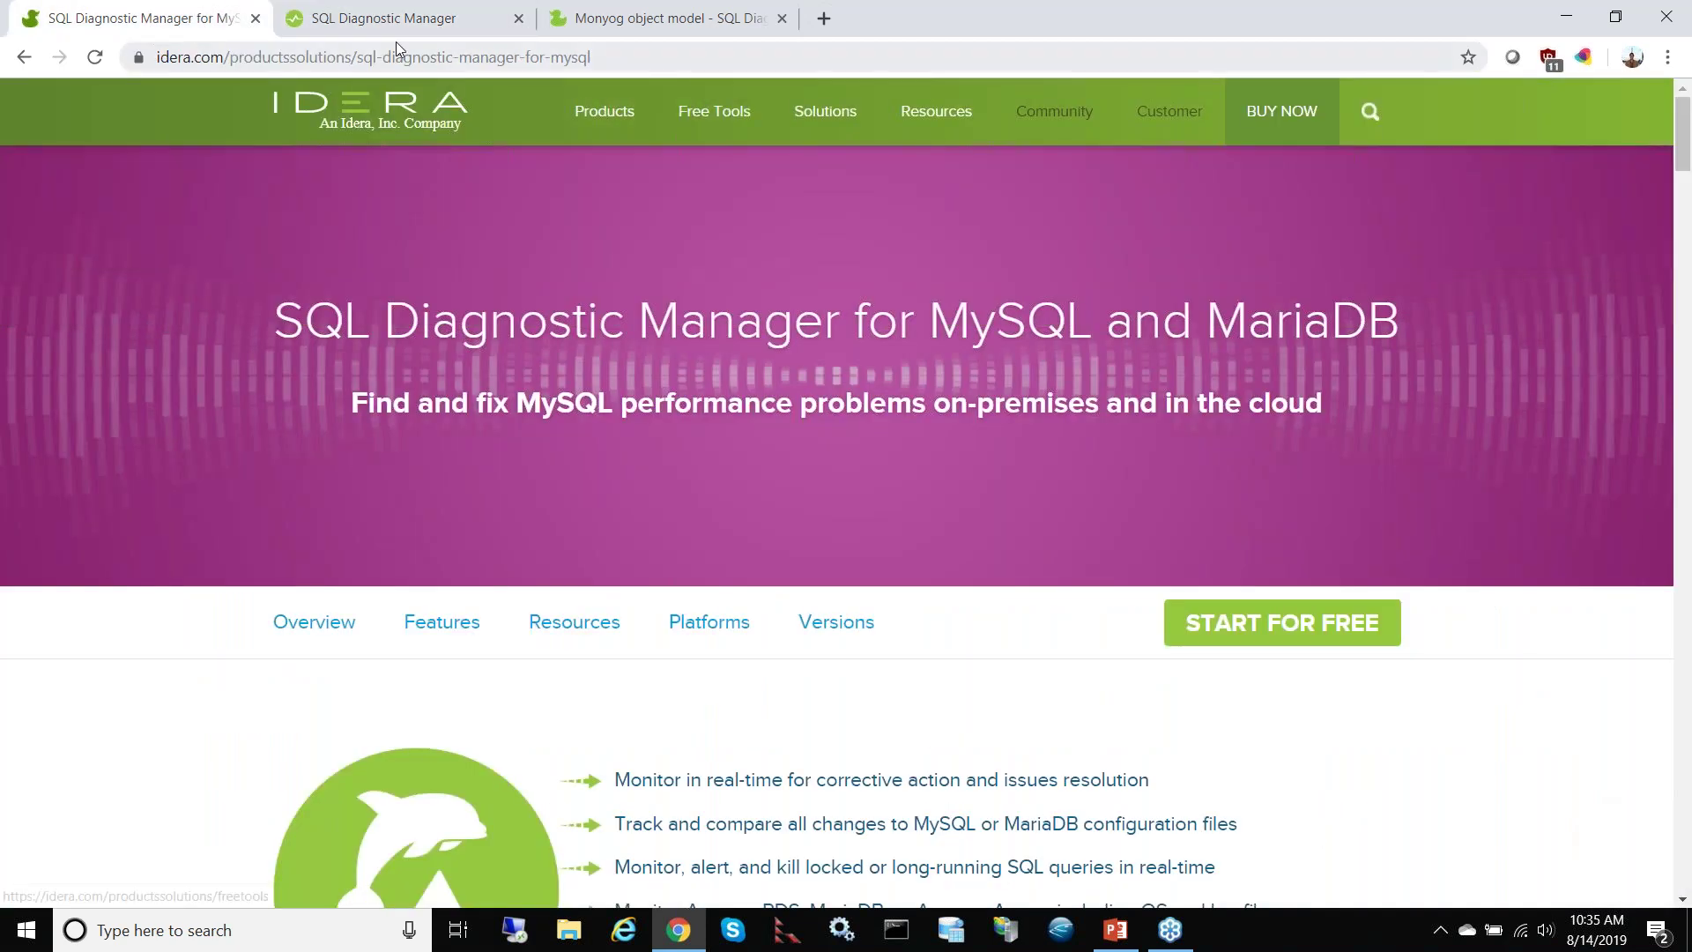
left_click(395, 35)
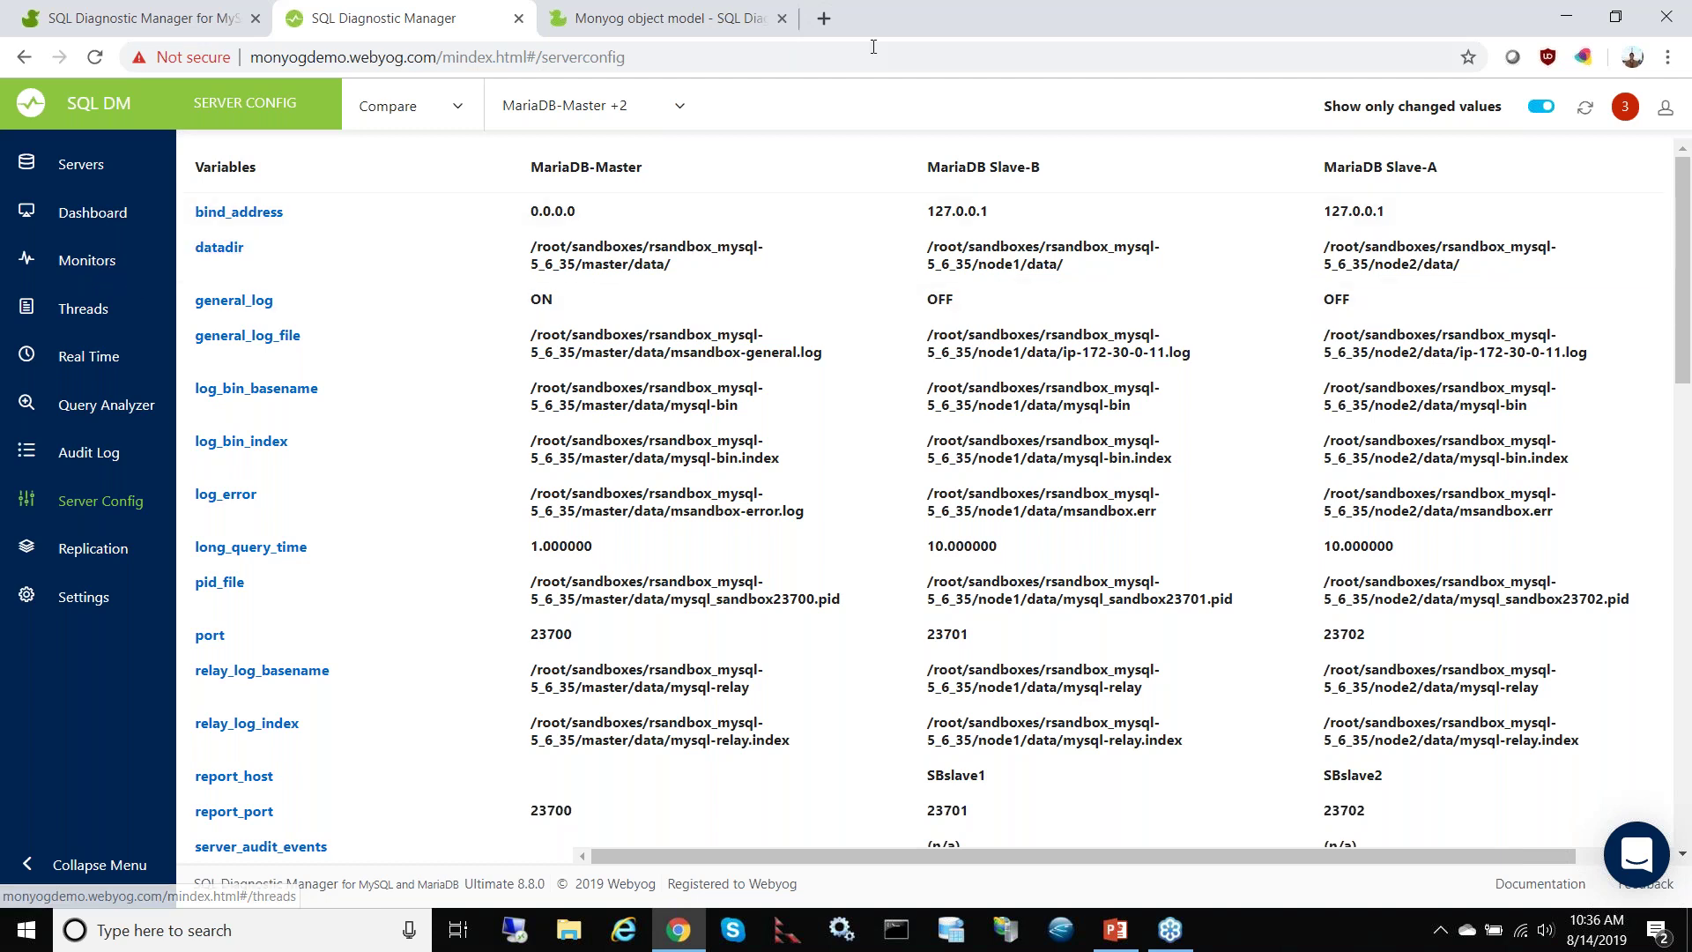
left_click(848, 60)
left_click(848, 61)
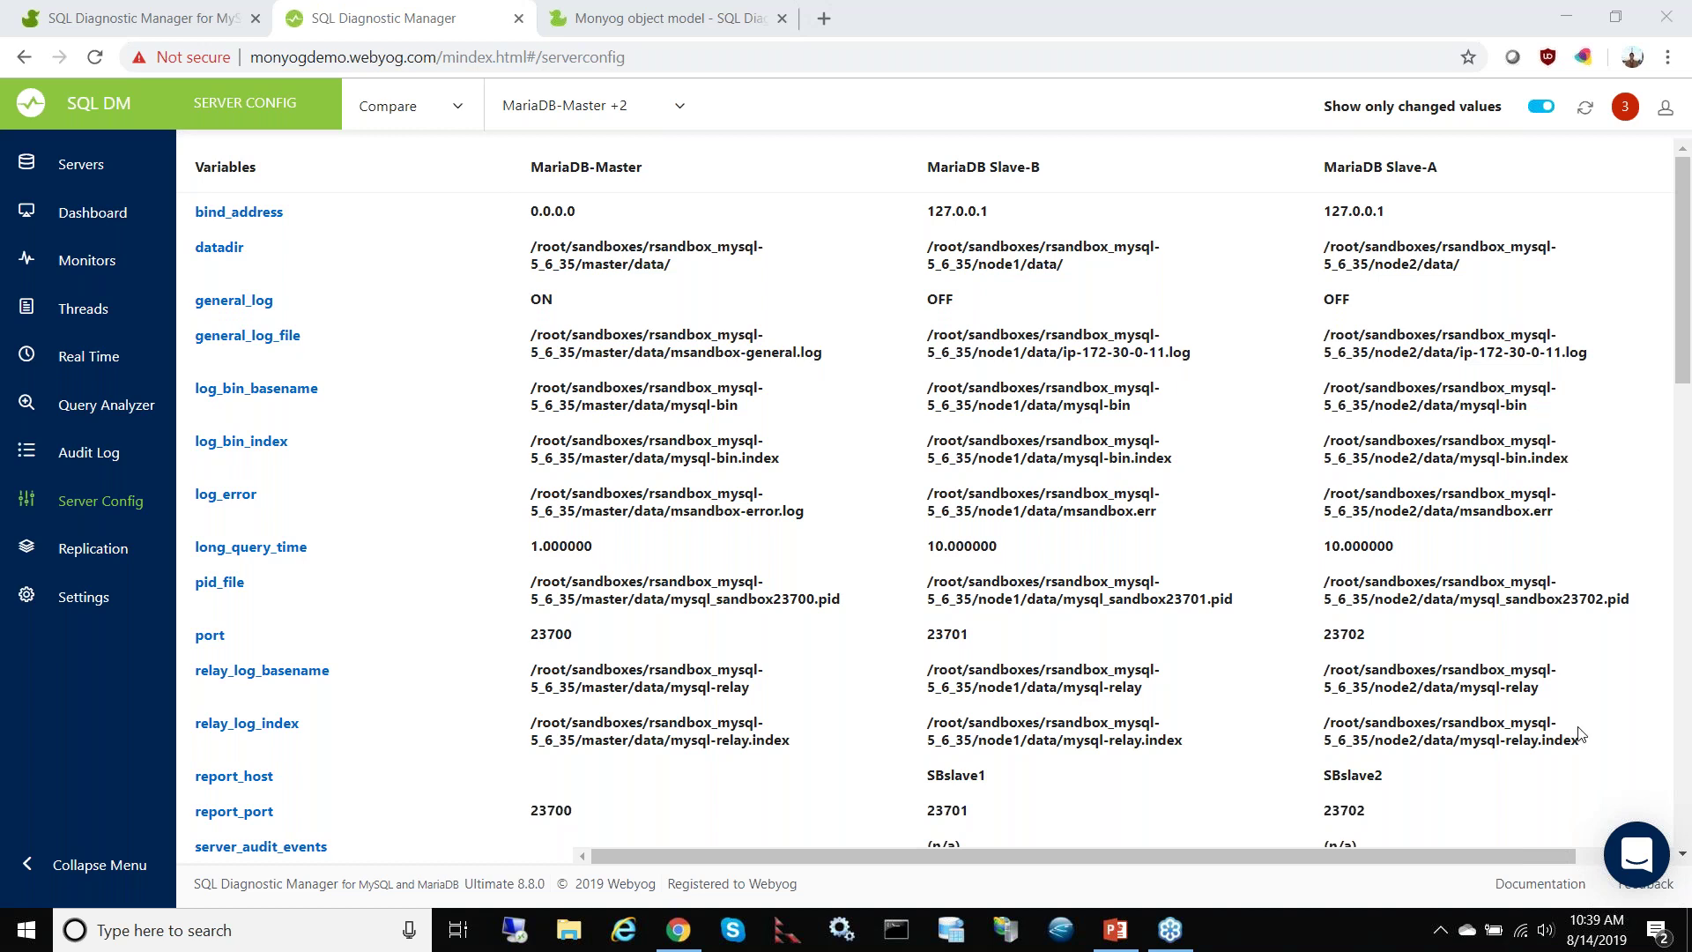
Step: Open the product documentation at the Navigate SQL DM for MySQL topic and switch to the Monyog object model page
left_click(1538, 884)
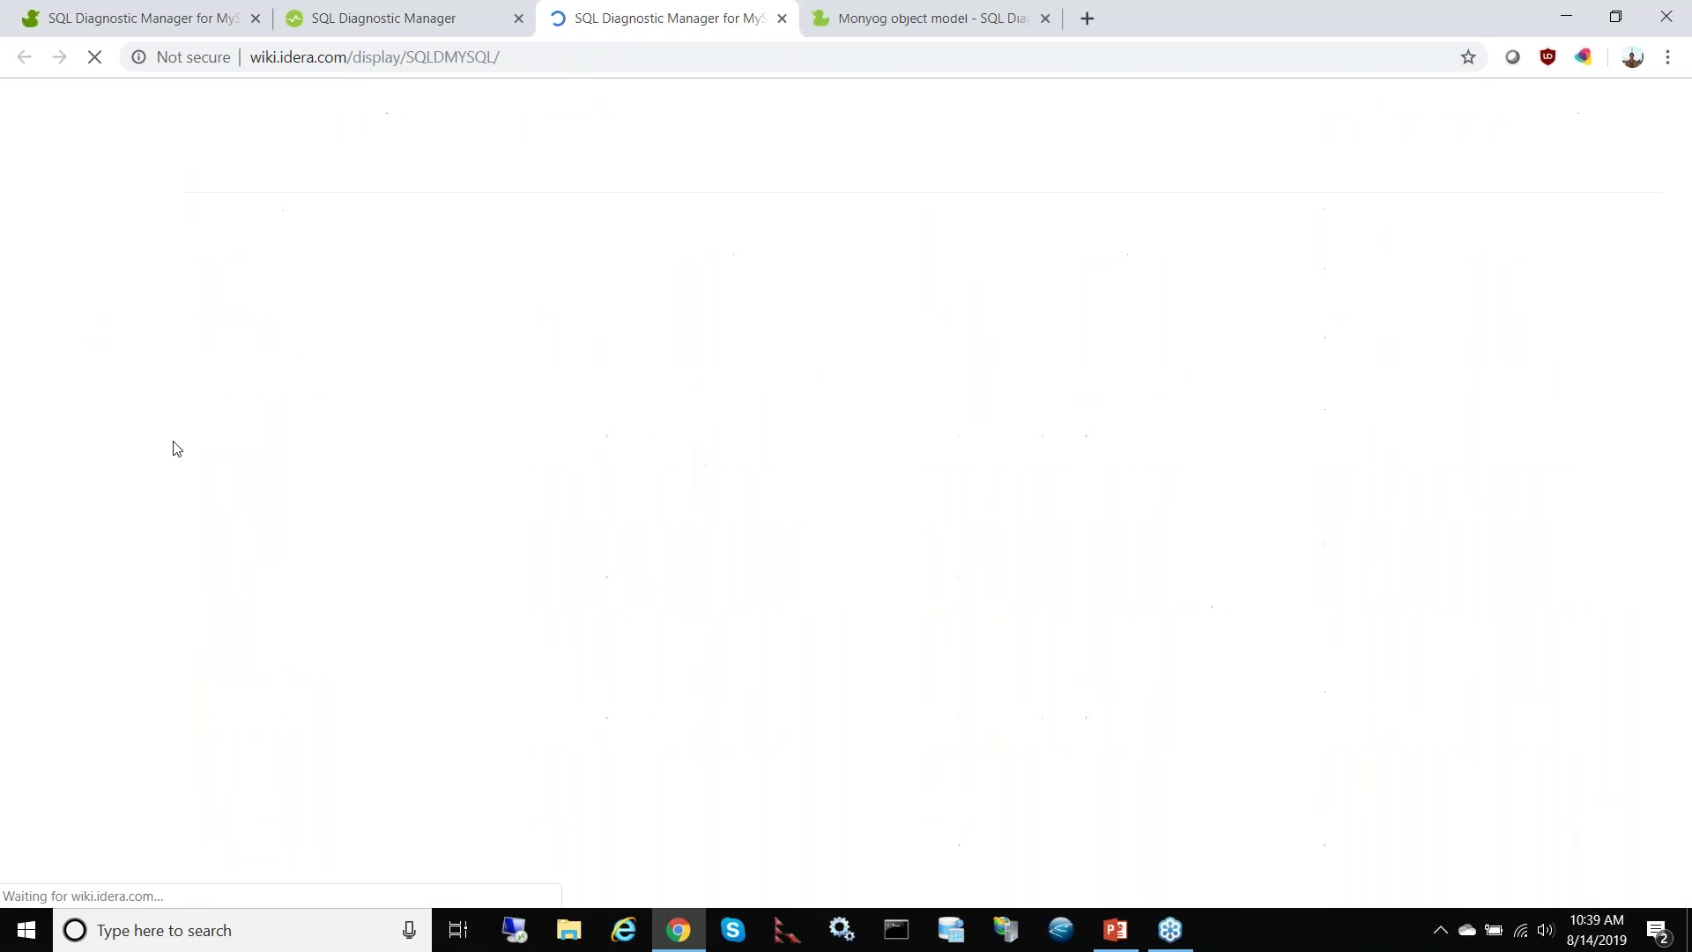
left_click(128, 499)
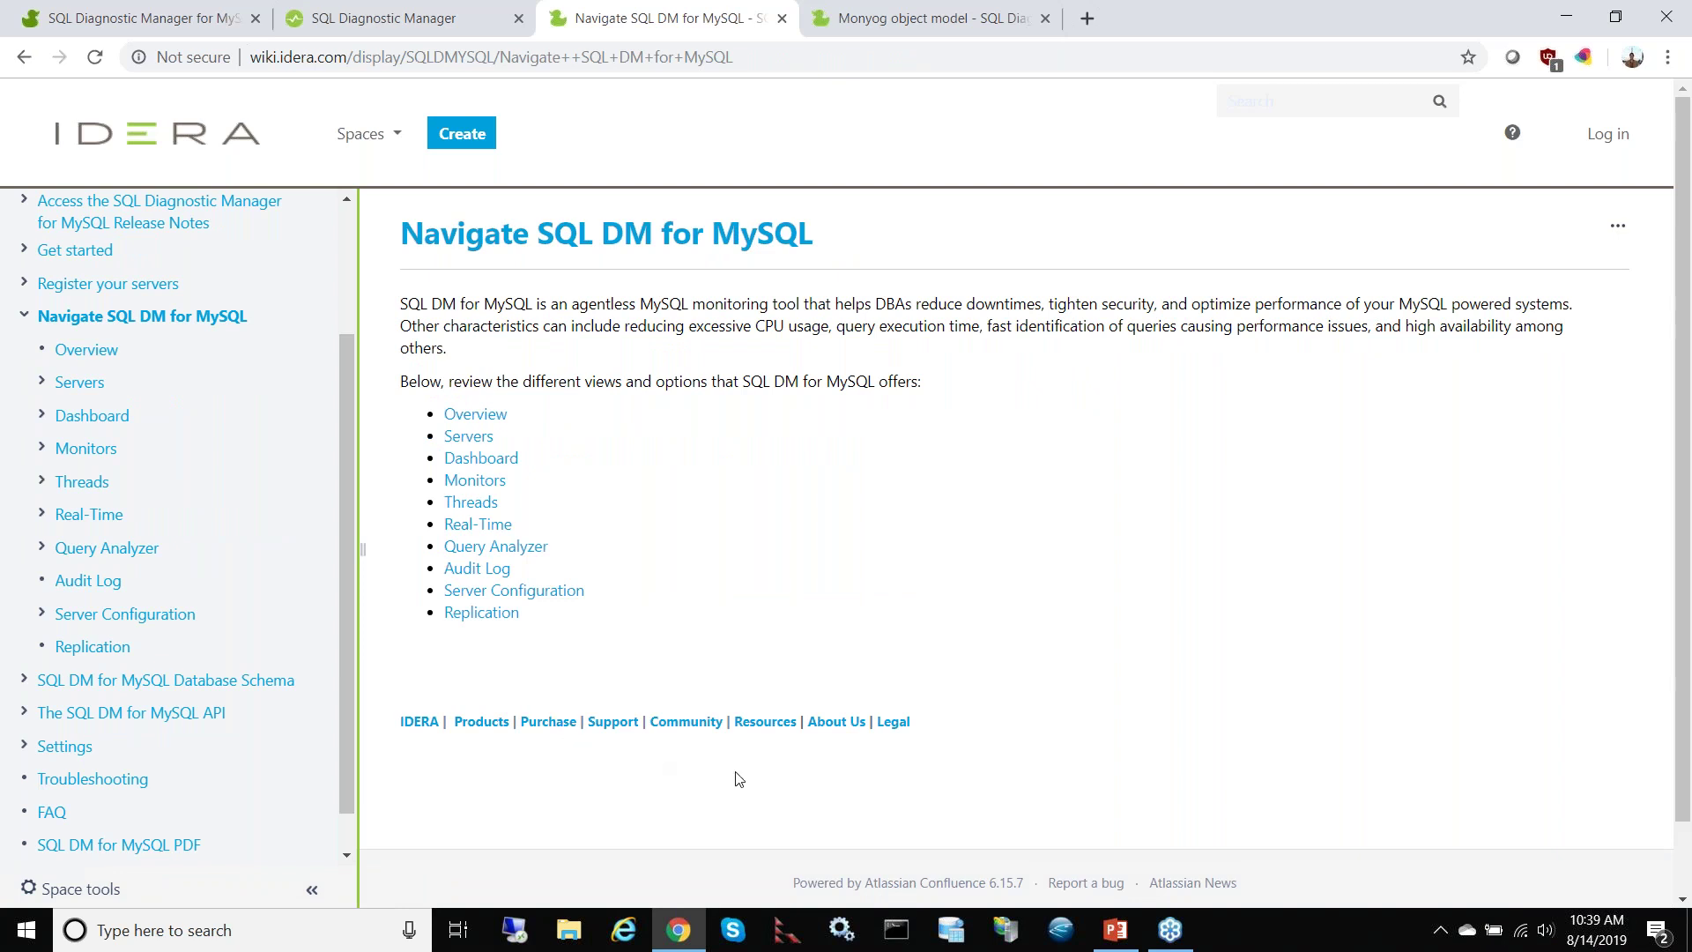
left_click(895, 24)
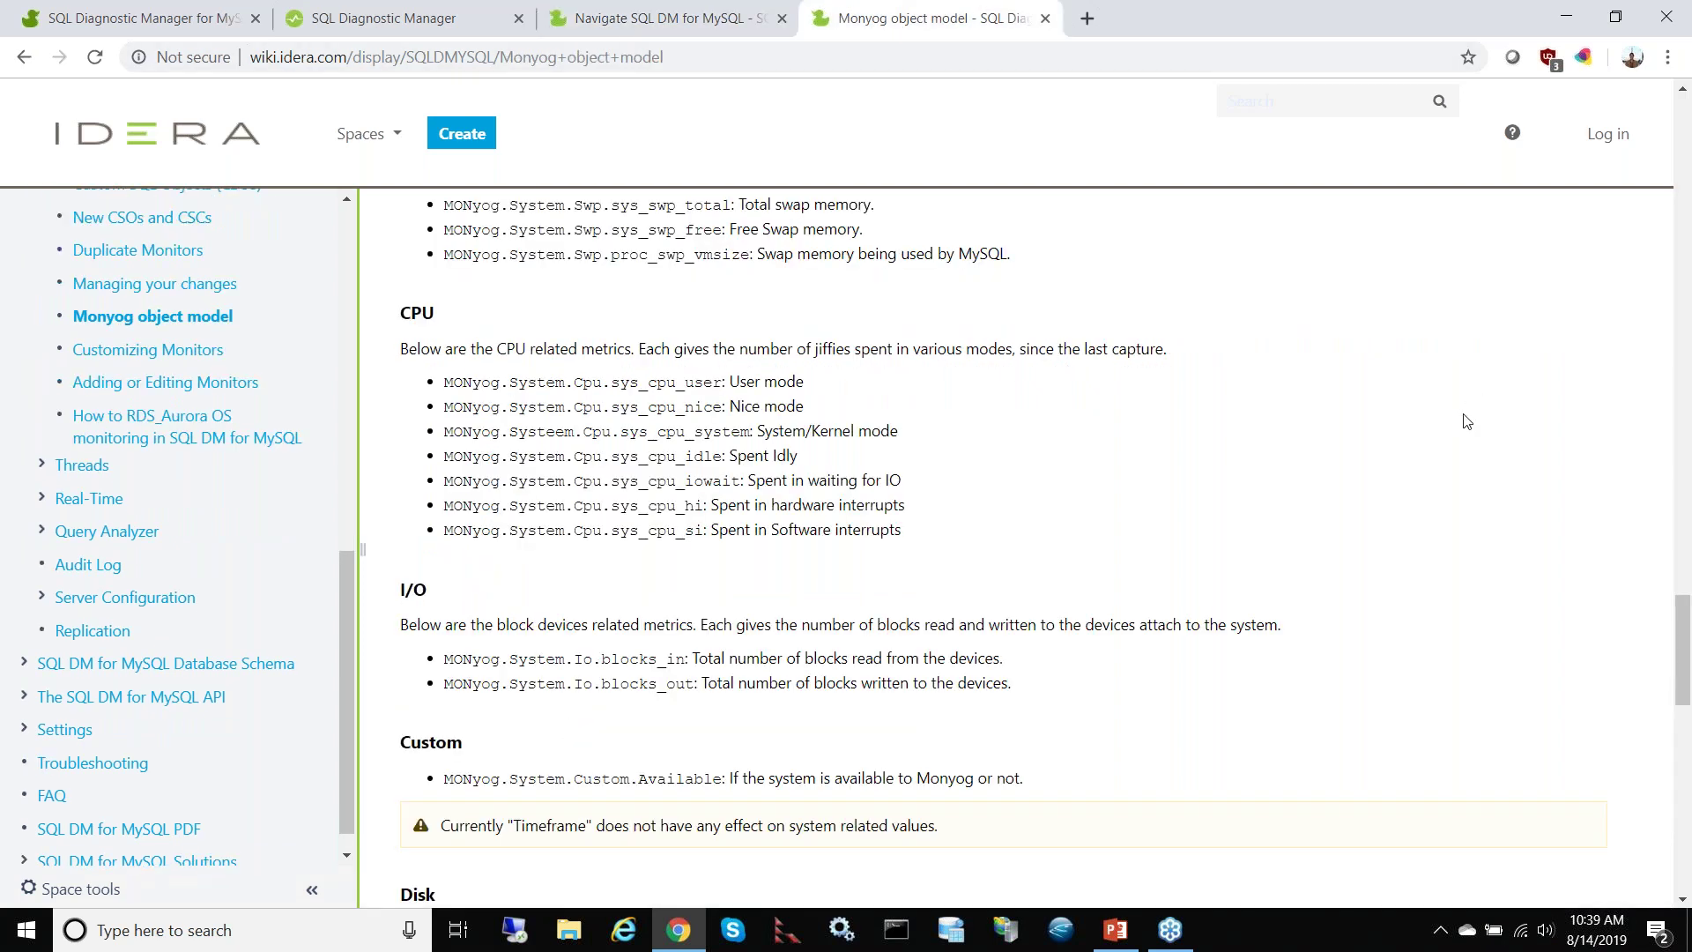